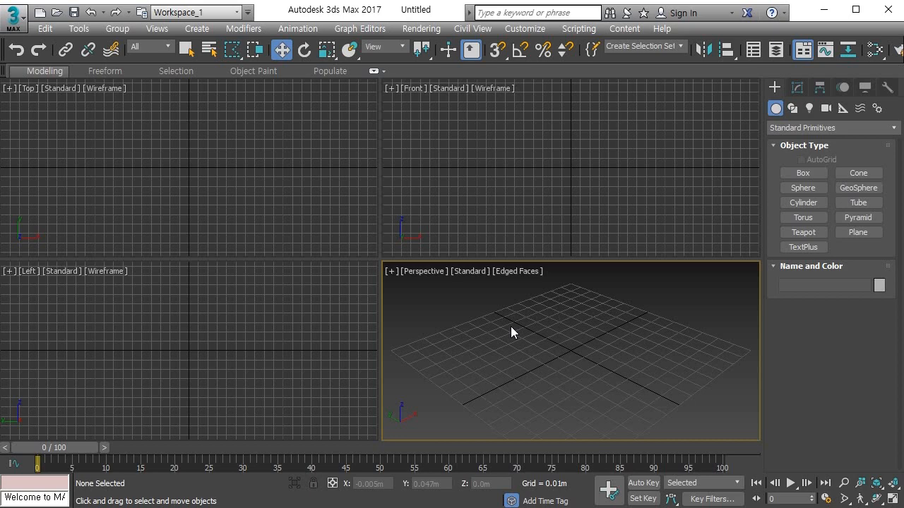
Switch the object creation category from standard geometry to the Extended Splines shapes.
left_click(806, 130)
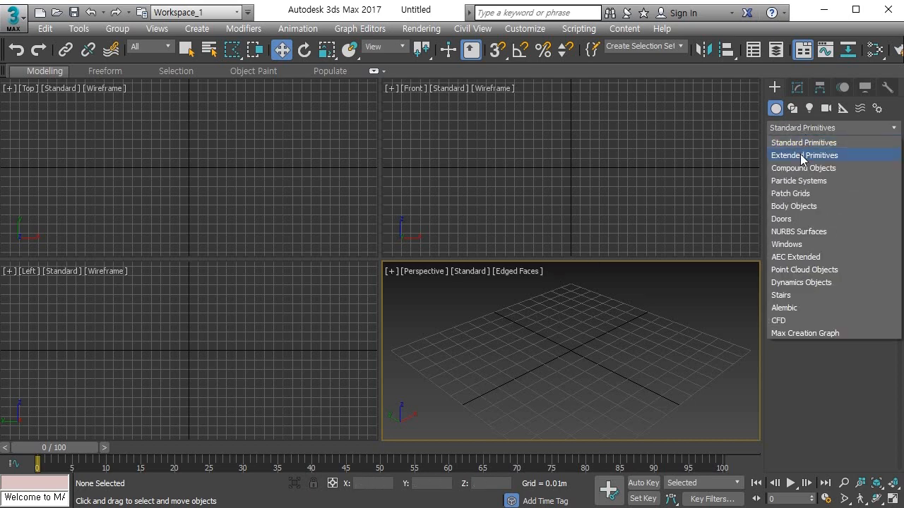
left_click(792, 108)
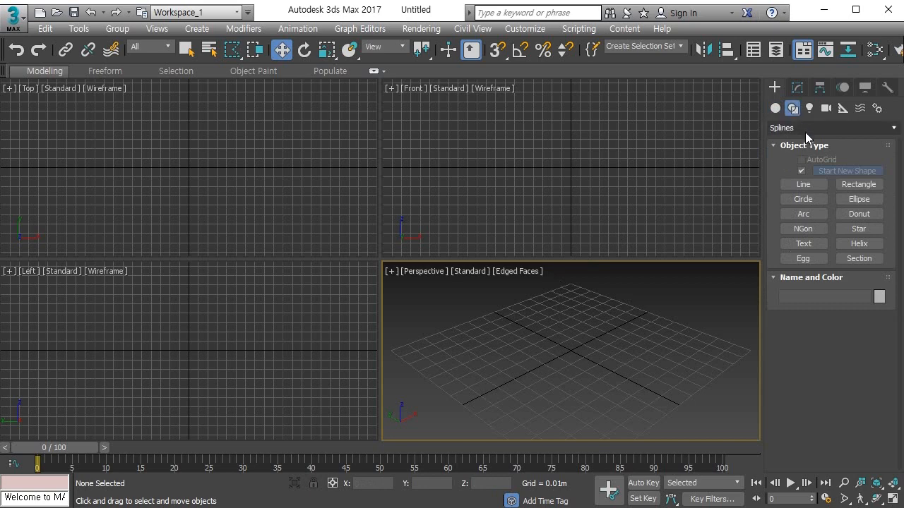
left_click(805, 130)
left_click(806, 170)
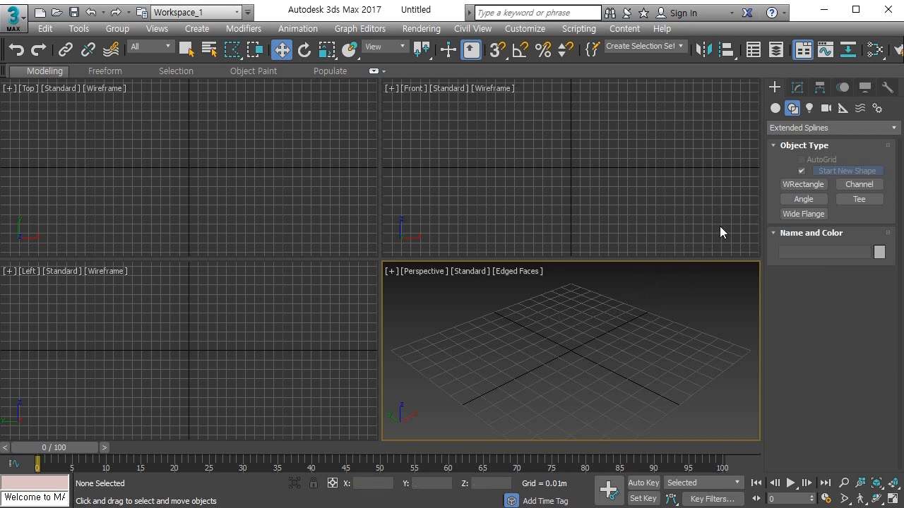
Draw a WRectangle about 0.05 m long, 0.051 m wide and 0.01 m thick in the Perspective view.
left_click(791, 184)
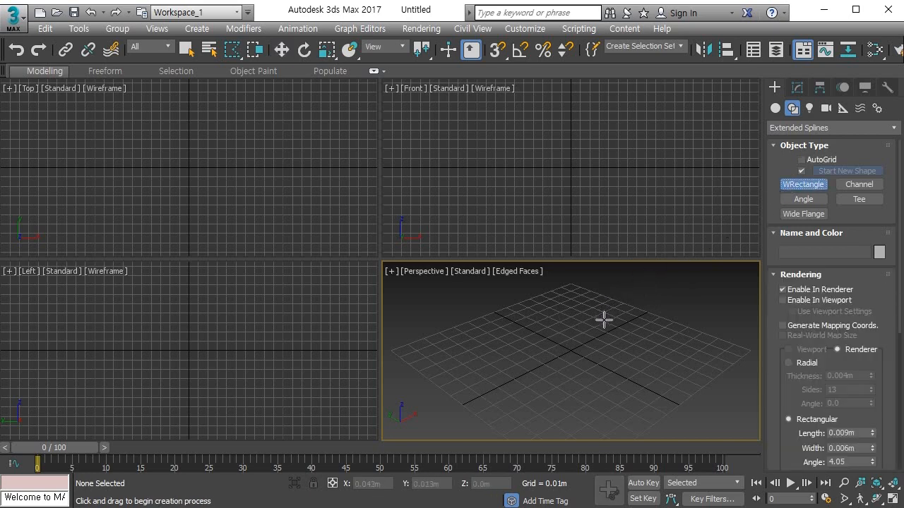
left_click_drag(599, 323, 605, 388)
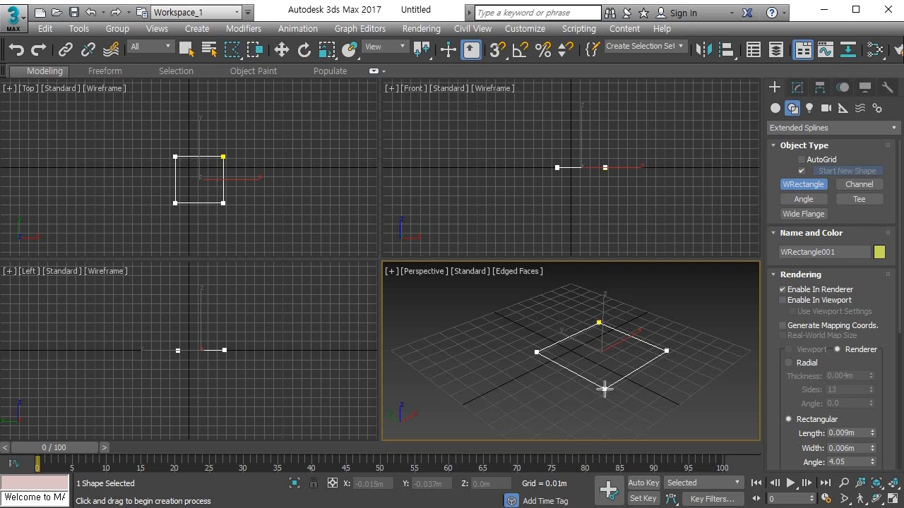
left_click_drag(605, 388, 605, 388)
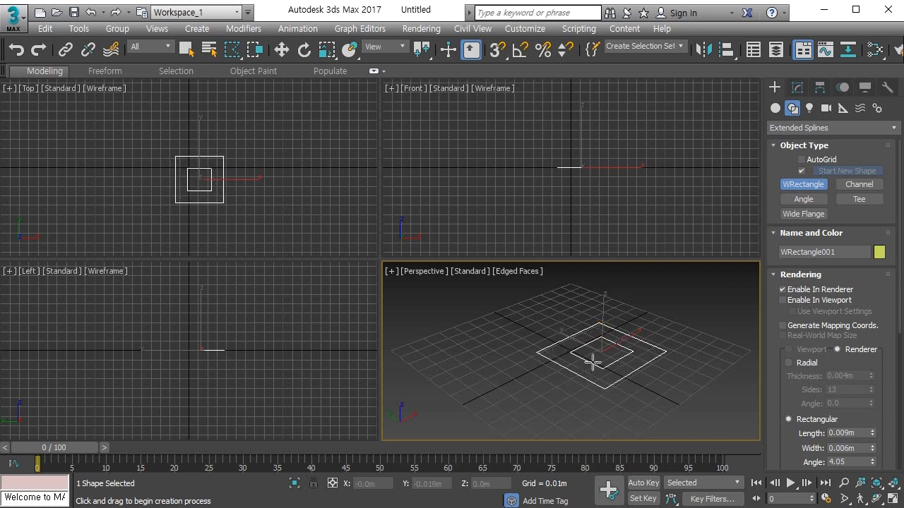
Set the WRectangle's length to 0.06 m, width to 0.073 m, thickness to 0.018 m and Corner Radius 1 to 0.01 m.
key("alt+w")
middle_click_drag(456, 319, 400, 329)
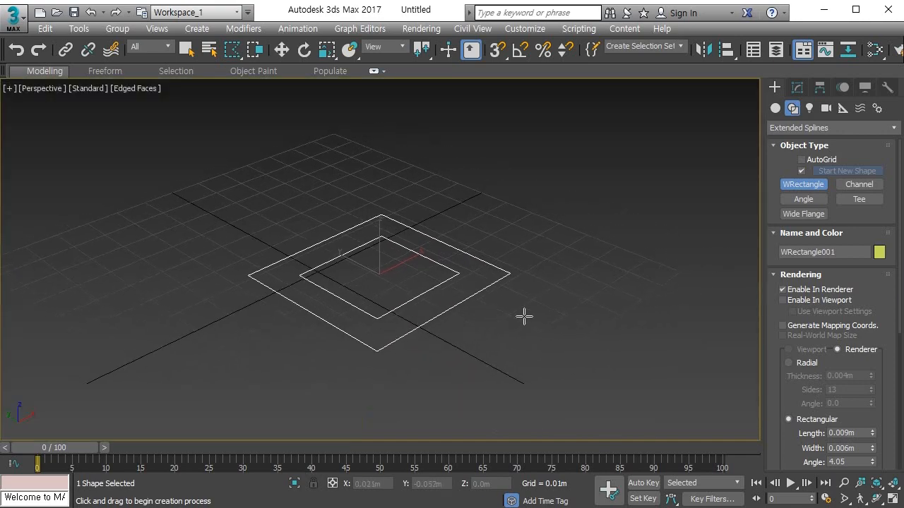
left_click_drag(786, 398, 806, 135)
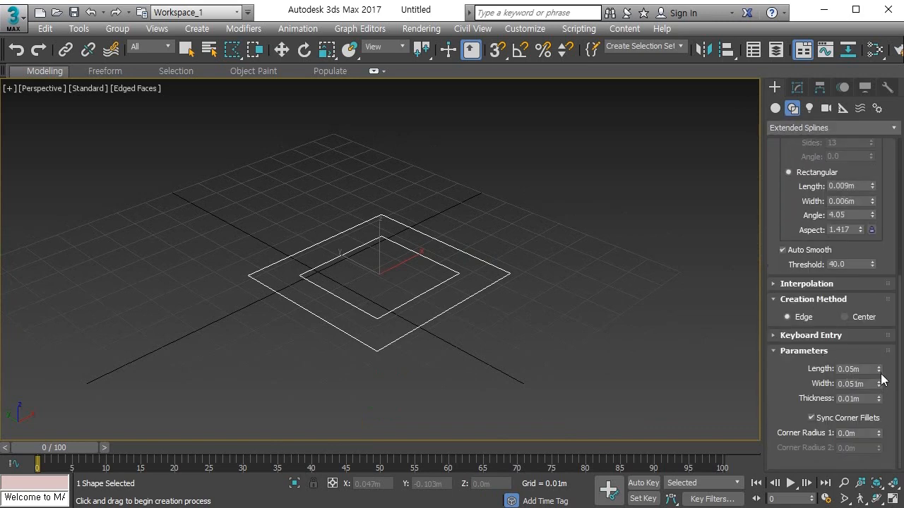
left_click_drag(879, 369, 888, 350)
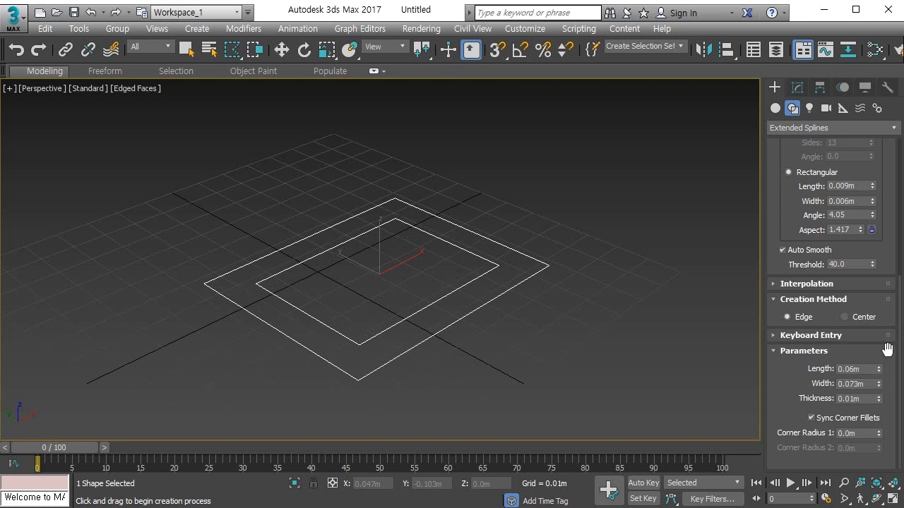
left_click_drag(879, 403, 885, 335)
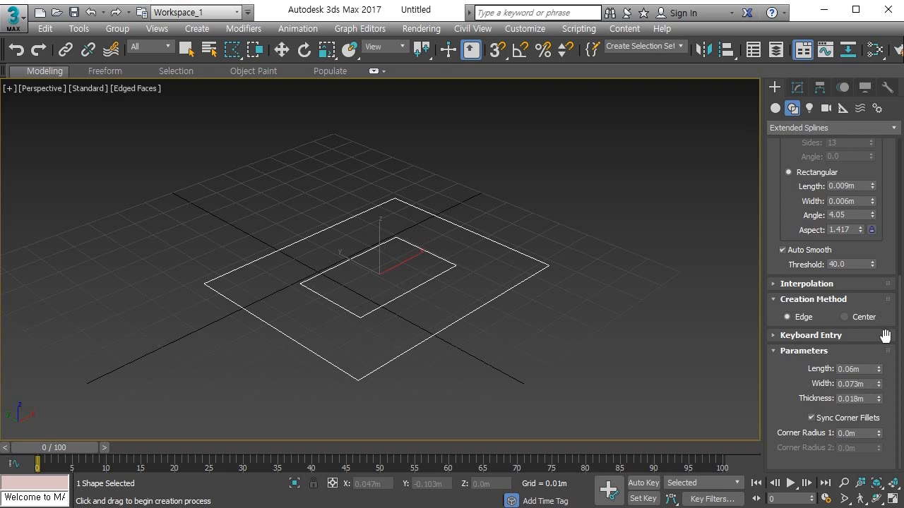
left_click_drag(880, 435, 879, 422)
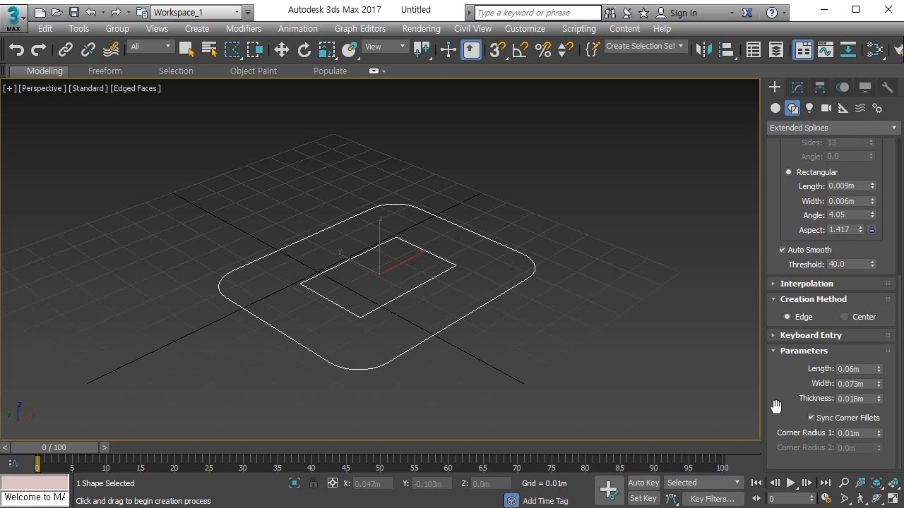
Set Corner Radius 2 to 0.003 m with Sync Corner Fillets off, and Corner Radius 1 to 0.025 m with it back on.
left_click(836, 417)
left_click_drag(880, 448, 865, 176)
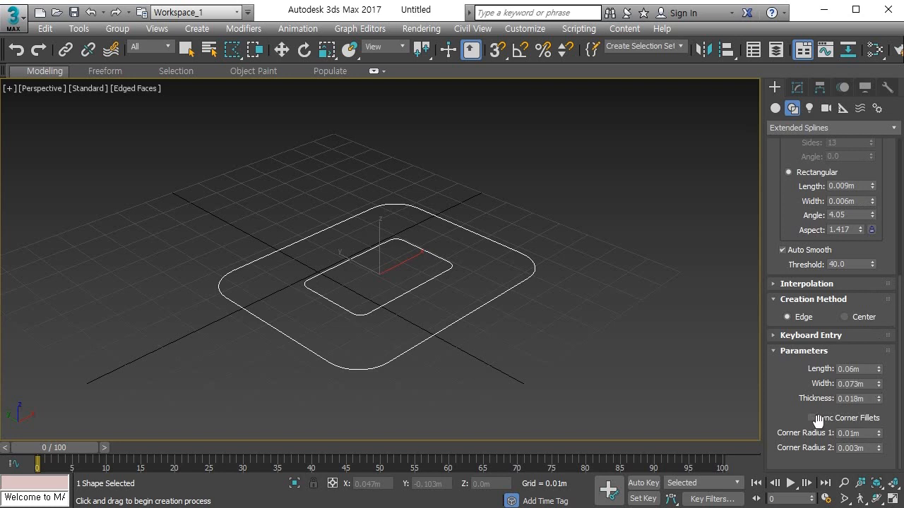
left_click(816, 419)
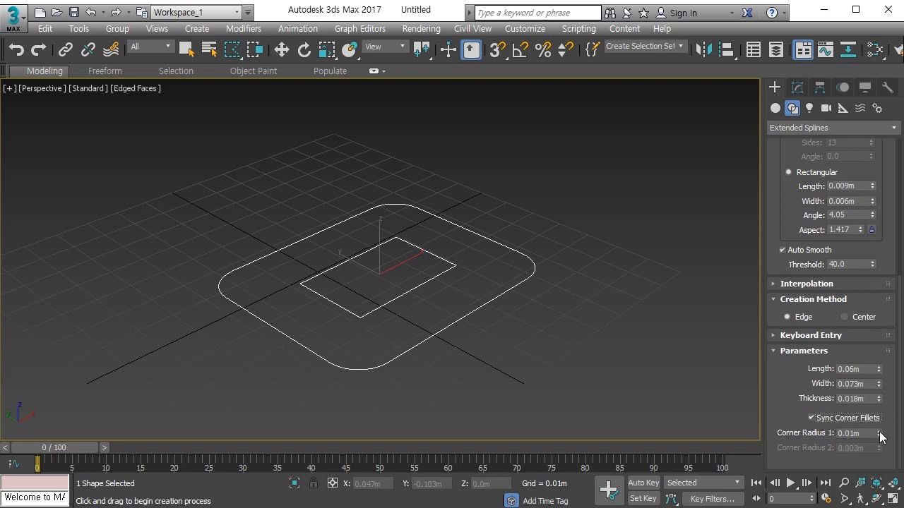
left_click_drag(877, 437, 870, 322)
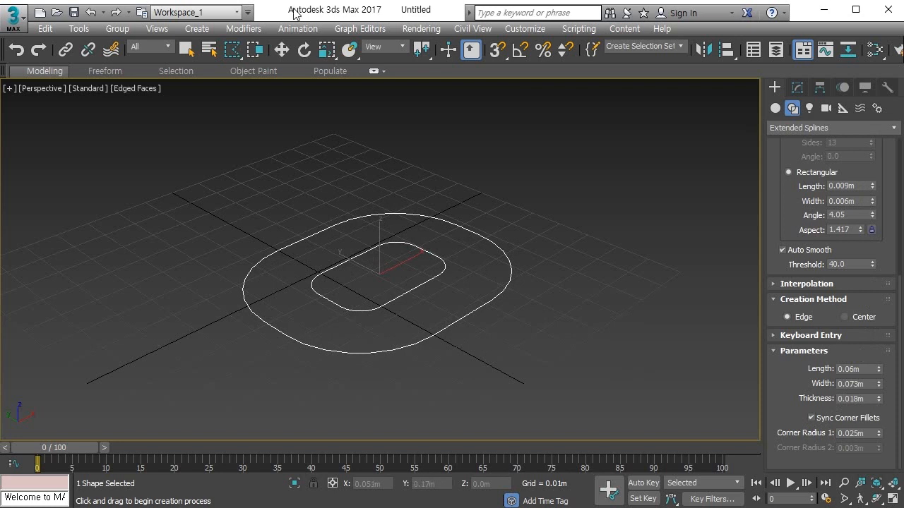
Select all shapes in the scene and delete them.
left_click(409, 305)
left_click(410, 303)
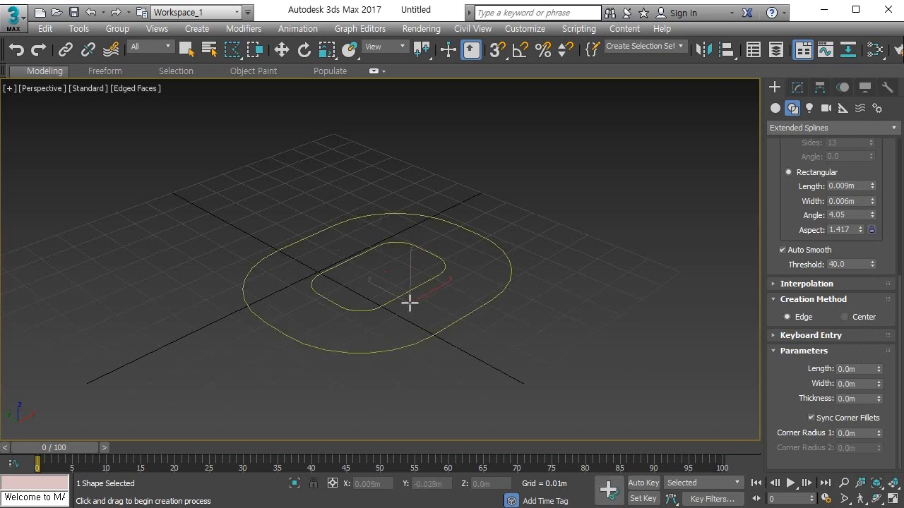
right_click(434, 285)
key("ctrl+a")
key("Delete")
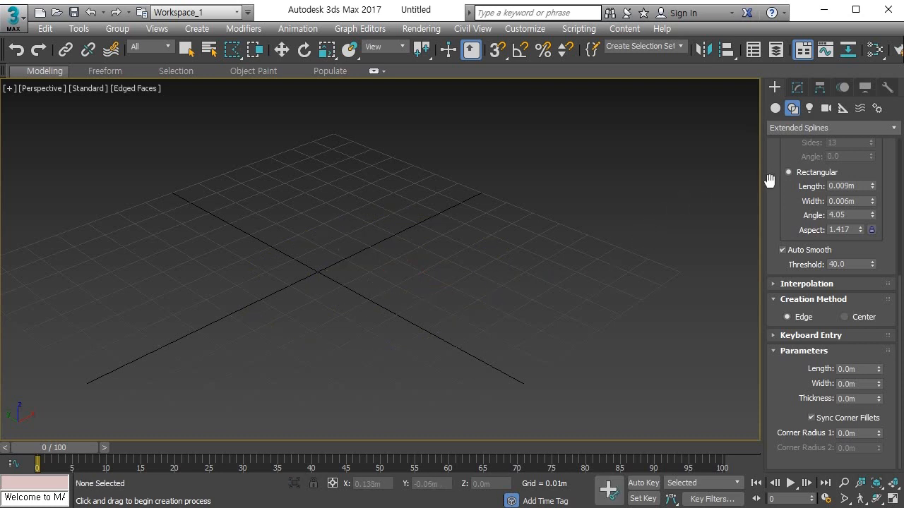
Draw a Channel spline about 0.044 m long, 0.024 m wide and 0.009 m thick near the grid centre.
left_click_drag(767, 177, 778, 295)
scroll(778, 294, "up", 5)
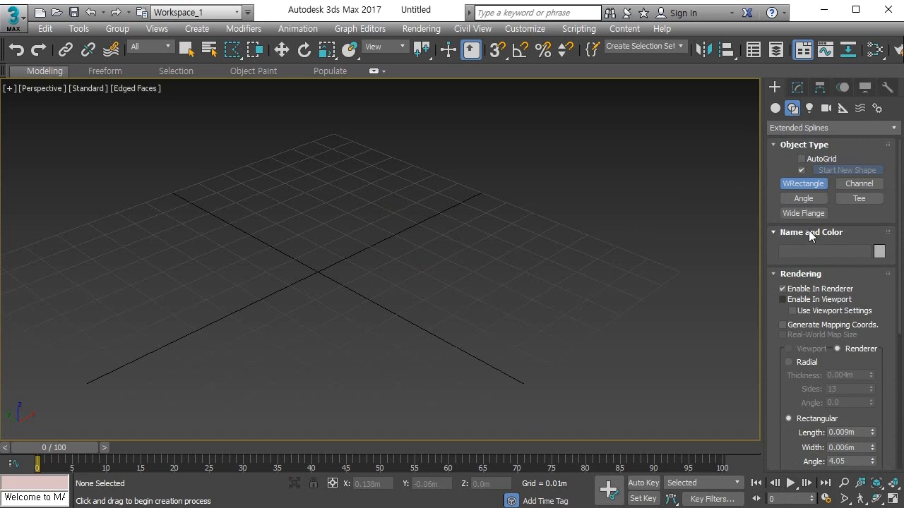
left_click(851, 183)
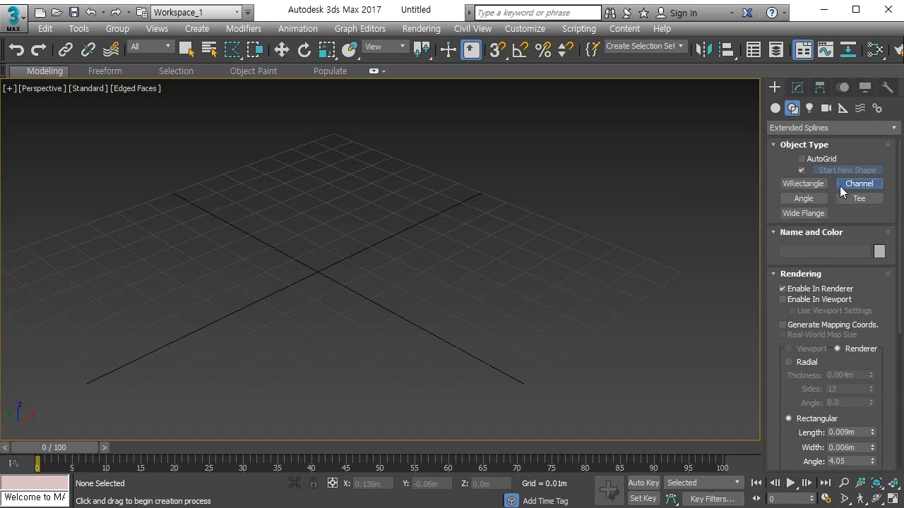
left_click(326, 275)
left_click_drag(326, 275, 375, 377)
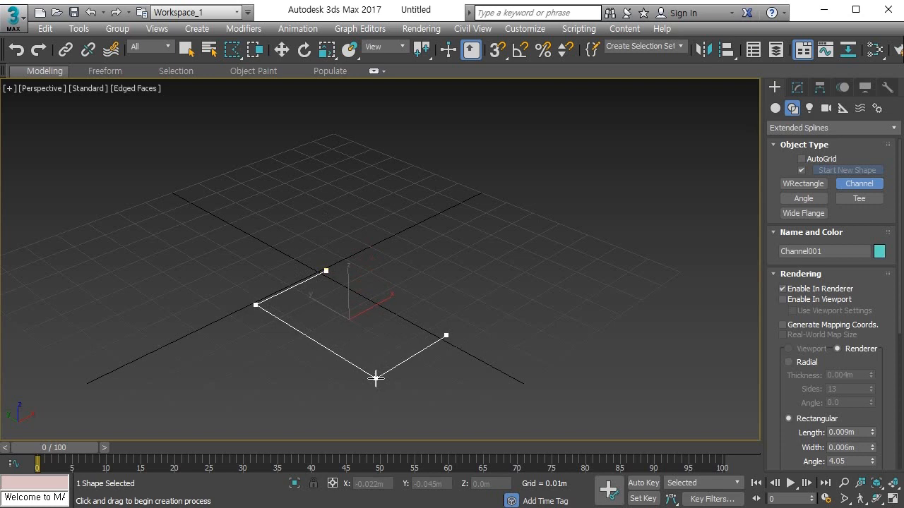
left_click(387, 335)
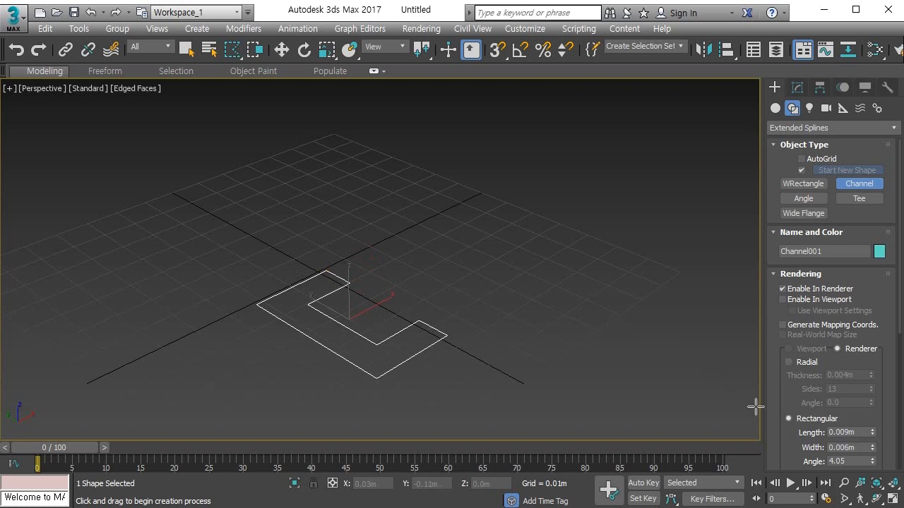
Set the Channel's length to 0.056 m, width to 0.036 m and thickness to 0.015 m, and delete the shape.
left_click_drag(778, 432, 796, 148)
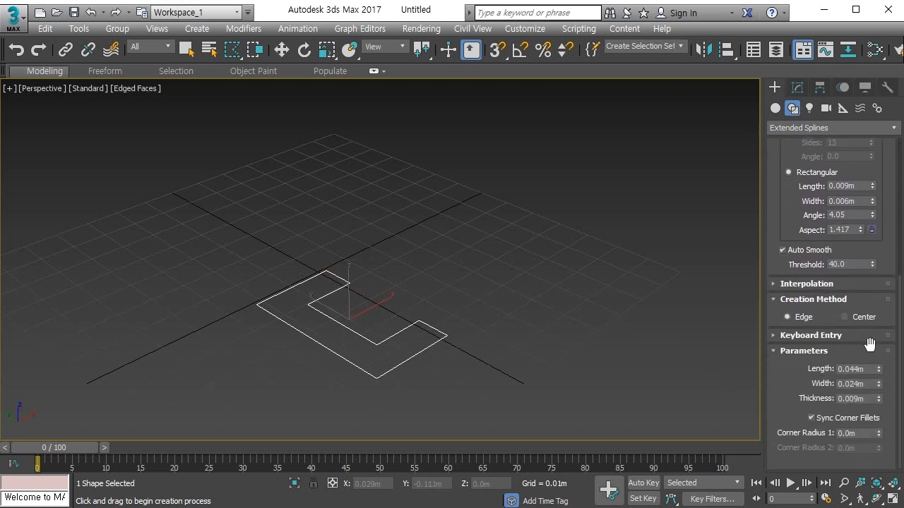
mouse_move(879, 370)
left_mouse_down()
mouse_move(879, 390)
mouse_move(885, 344)
mouse_move(883, 357)
left_mouse_up()
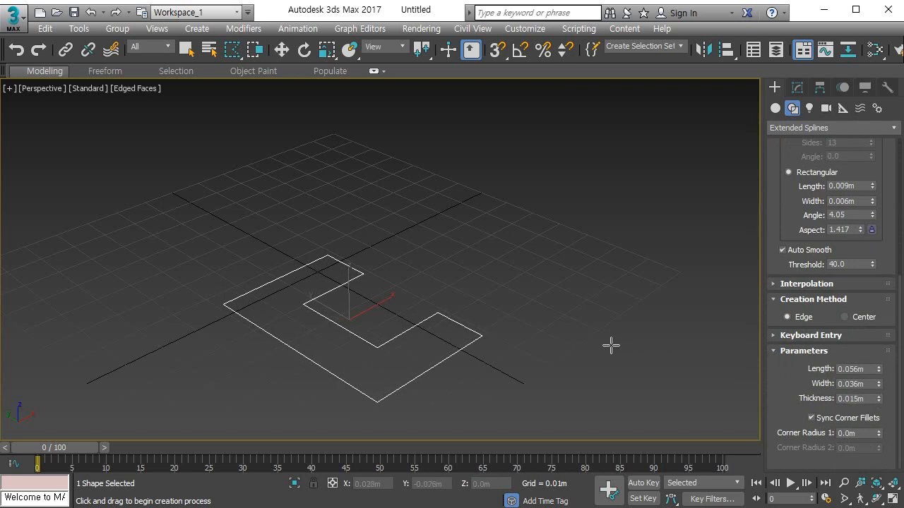
key("Delete")
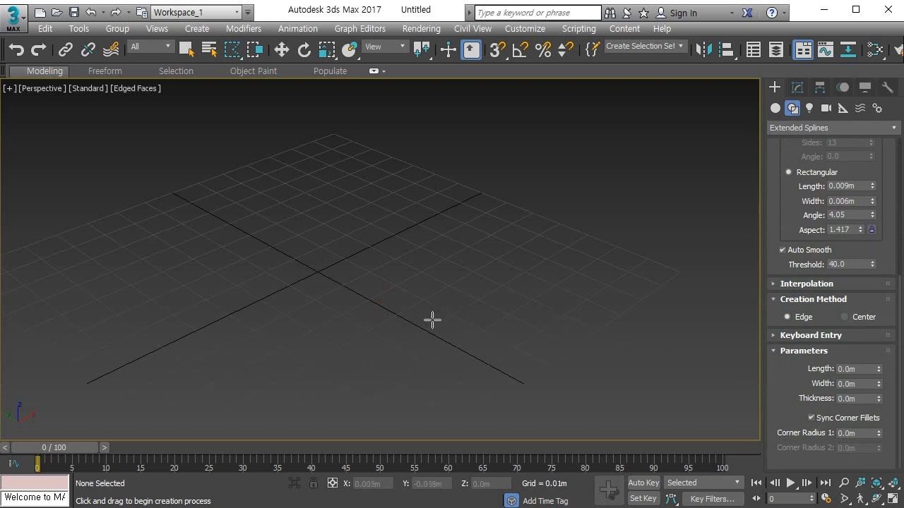
Draw a Tee spline about 0.053 m long, 0.03 m wide and 0.009 m thick near the grid centre.
left_click_drag(773, 242, 776, 496)
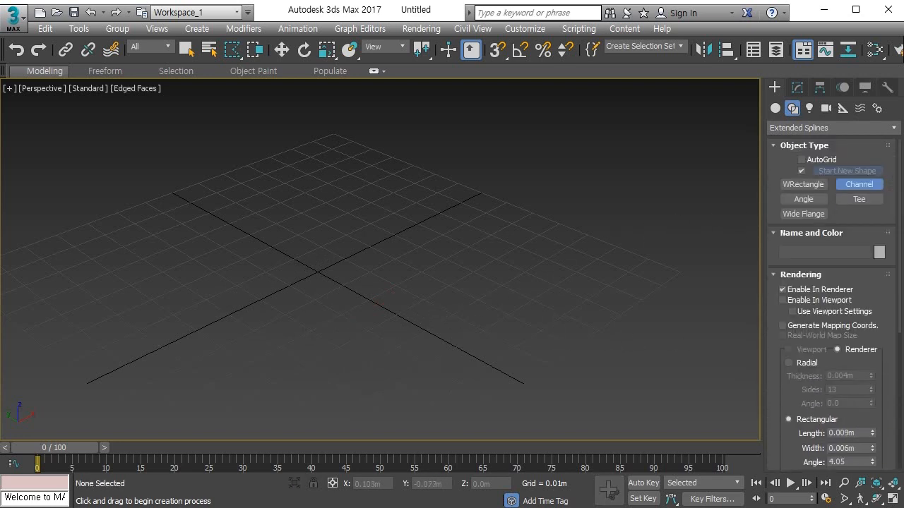
left_click(859, 200)
left_click_drag(301, 252, 359, 349)
left_click(375, 337)
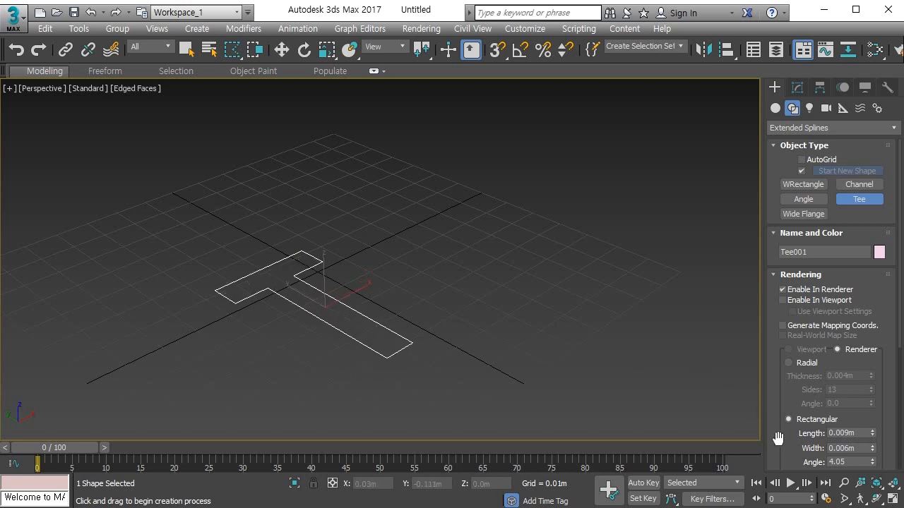
Set the Tee's length to 0.052 m and width to 0.036 m, and increase its thickness and corner radius.
left_click_drag(777, 438, 758, 188)
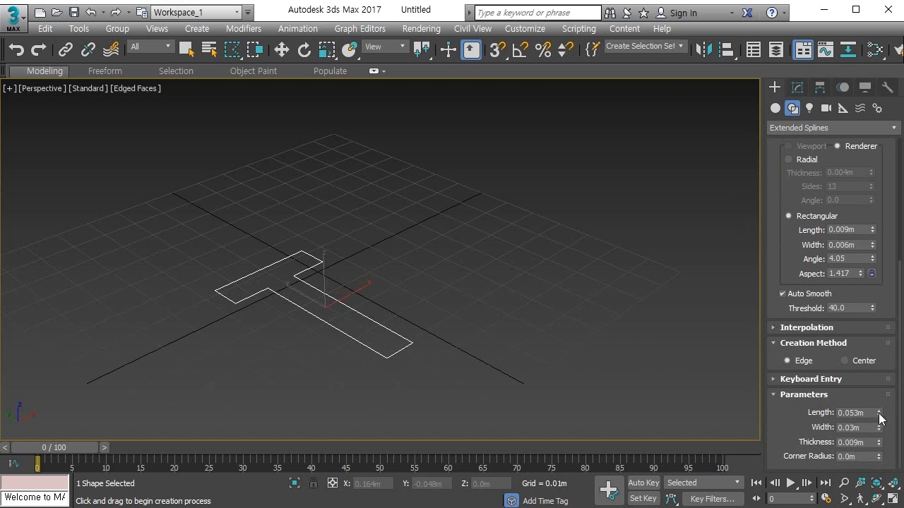
left_click_drag(881, 417, 875, 438)
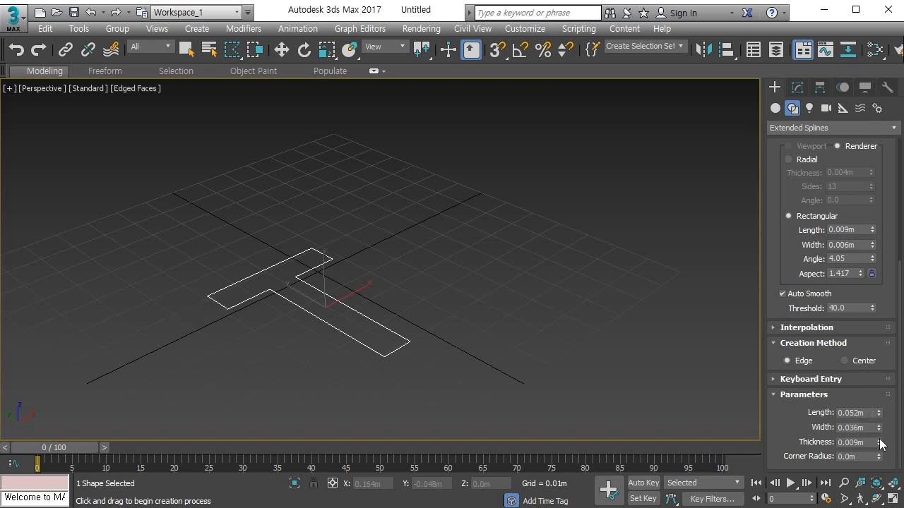
left_click_drag(880, 443, 868, 403)
left_click_drag(879, 457, 878, 439)
Delete the Tee spline after viewing it from another angle.
mouse_move(811, 10)
left_mouse_down()
mouse_move(808, 324)
mouse_move(797, 13)
left_mouse_up()
mouse_move(448, 325)
middle_mouse_down()
mouse_move(434, 284)
mouse_move(454, 299)
mouse_move(421, 323)
mouse_move(431, 320)
middle_mouse_up()
key("Delete")
Draw a Wide Flange spline about 0.052 m long, 0.027 m wide and 0.006 m thick near the grid centre.
left_click_drag(767, 202, 787, 470)
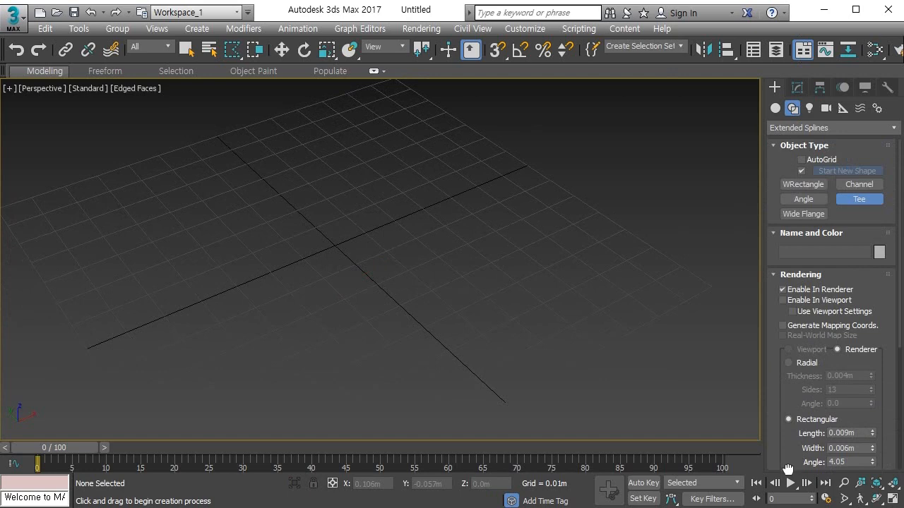
left_click(806, 216)
left_click_drag(321, 253, 345, 414)
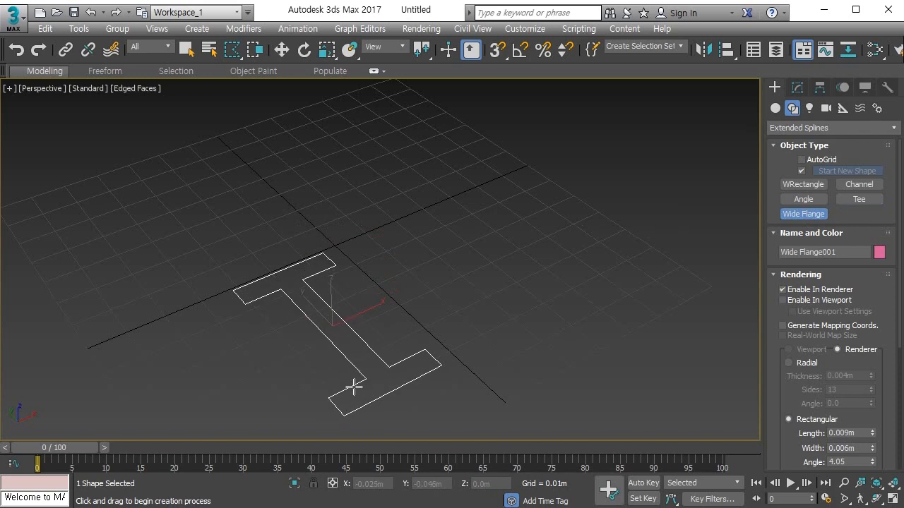
Set the Wide Flange's length to 0.06 m, width to 0.049 m and thickness to 0.01 m, and delete the shape.
middle_click_drag(353, 383, 440, 304, "alt")
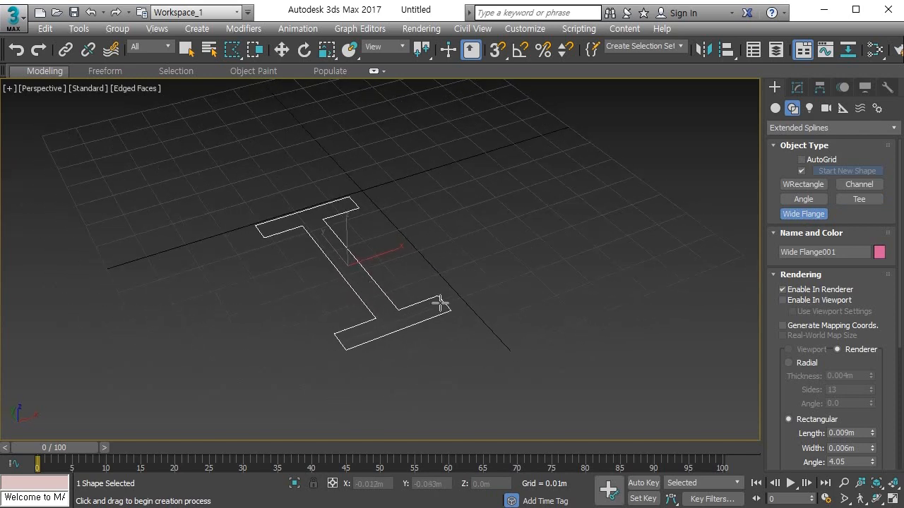
left_click_drag(782, 446, 761, 150)
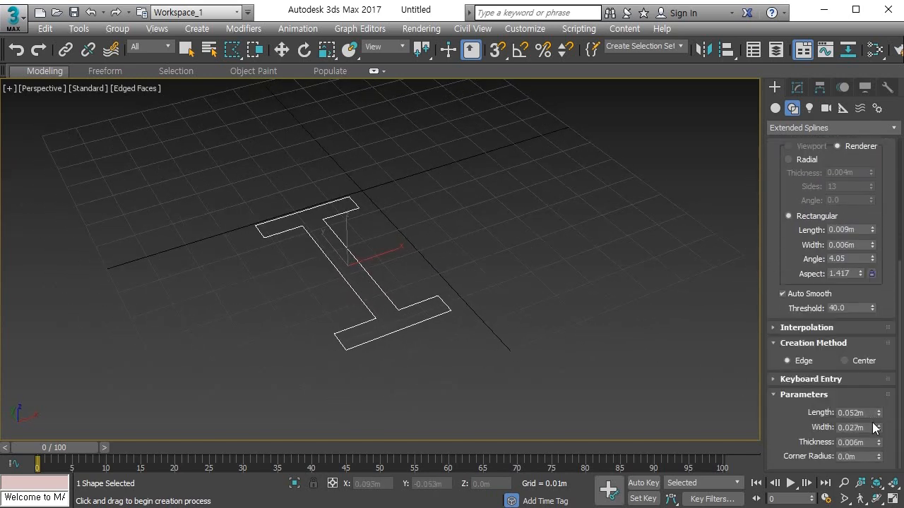
left_click_drag(879, 416, 871, 399)
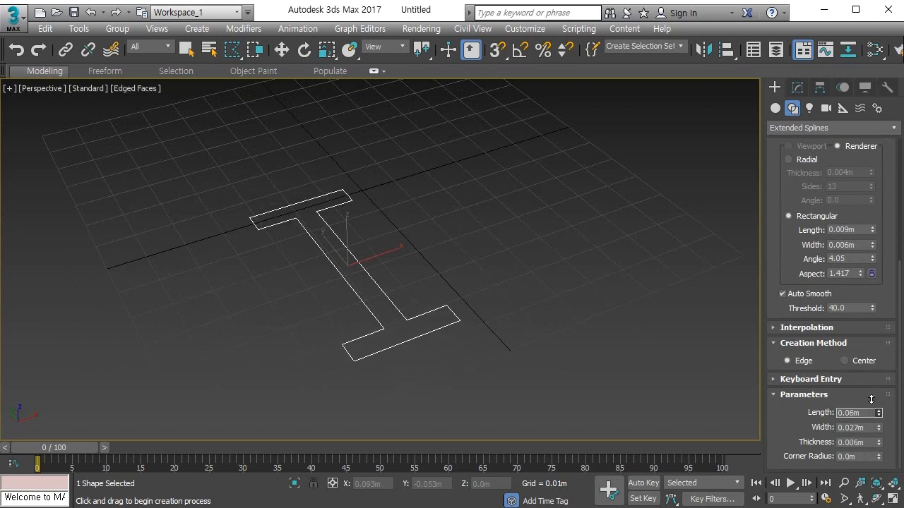
left_click_drag(879, 429, 874, 369)
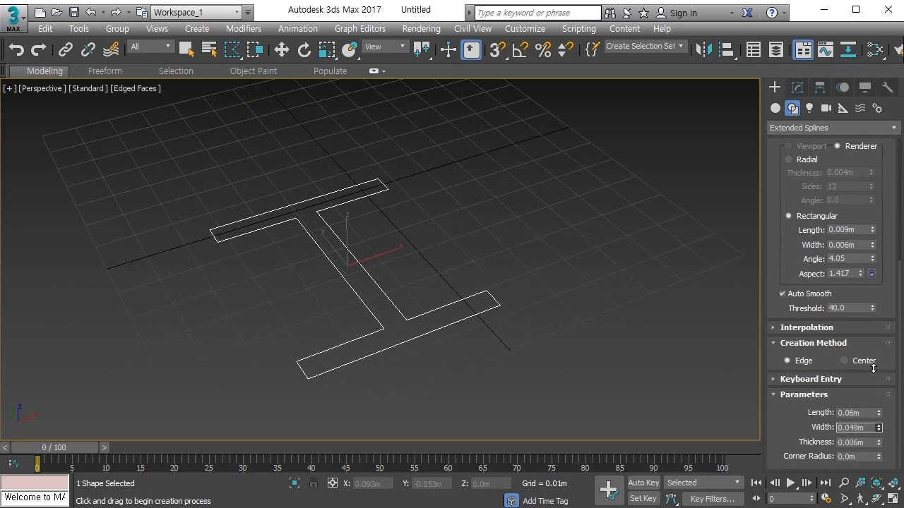
left_click_drag(879, 443, 863, 384)
middle_click_drag(581, 331, 525, 317, "alt")
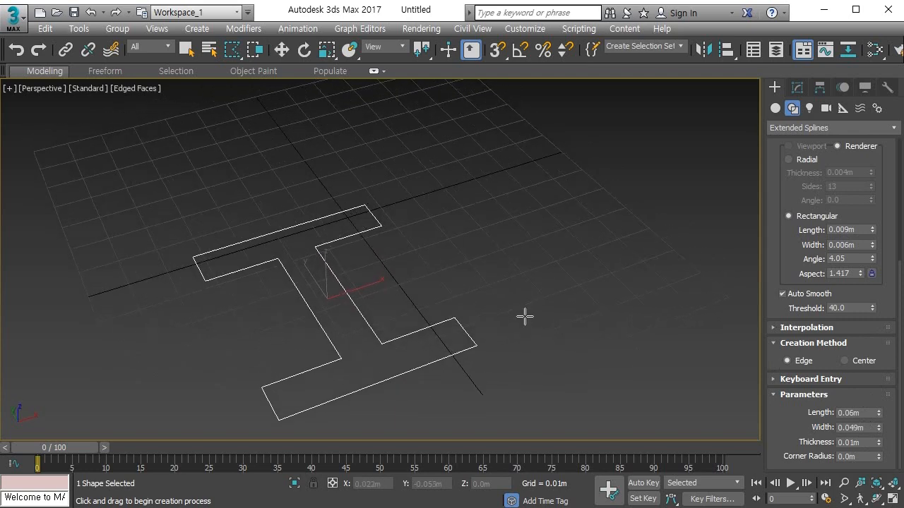
key("Delete")
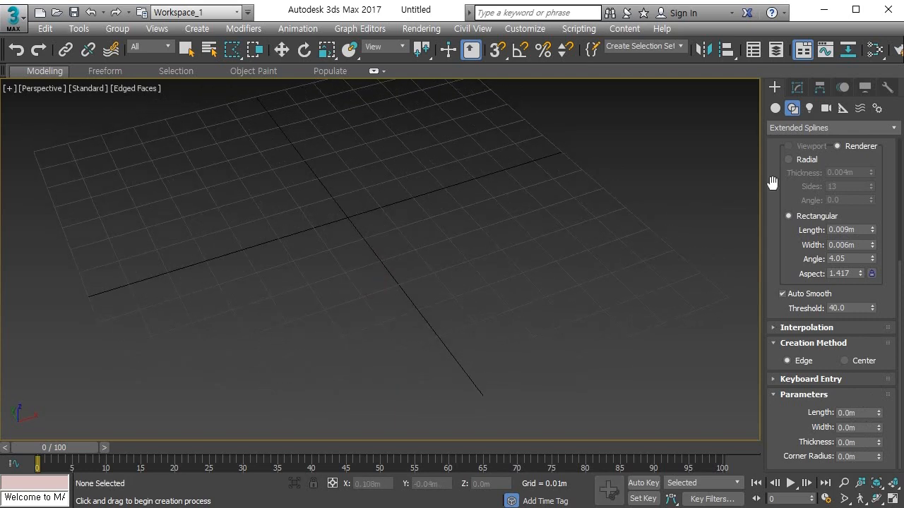
Draw a closed five-sided Line spline around the grid centre.
scroll(771, 183, "up", 5)
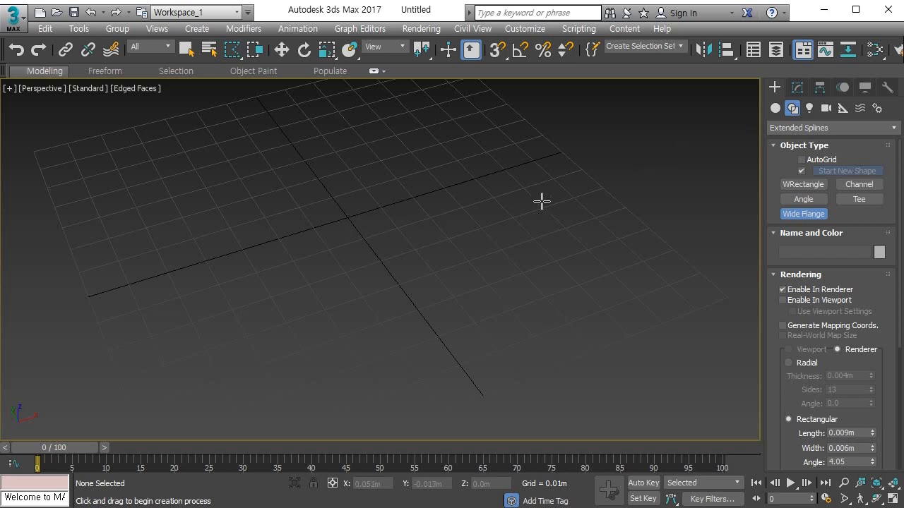
left_click(788, 128)
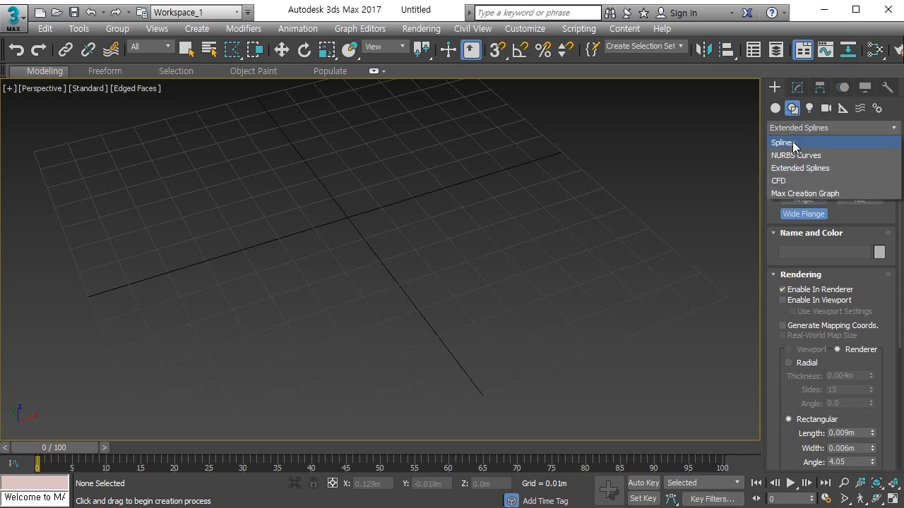
left_click(790, 143)
left_click(801, 184)
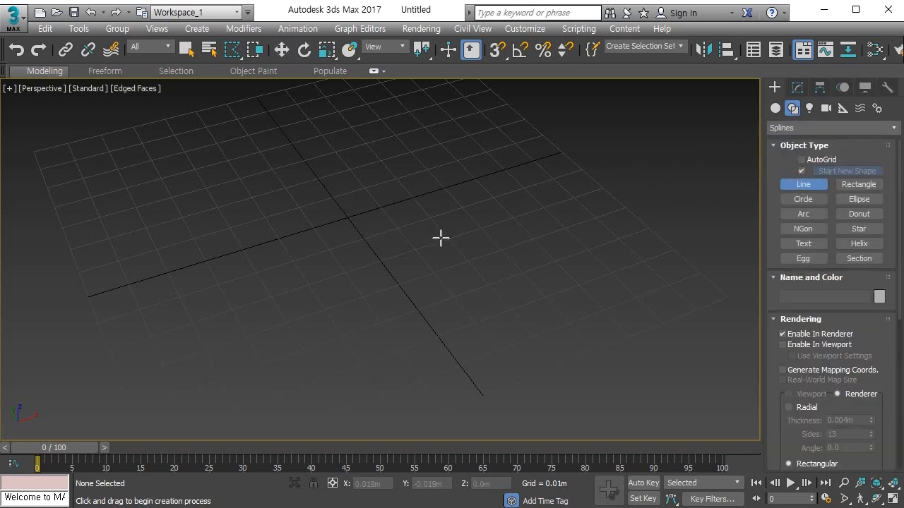
left_click(270, 226)
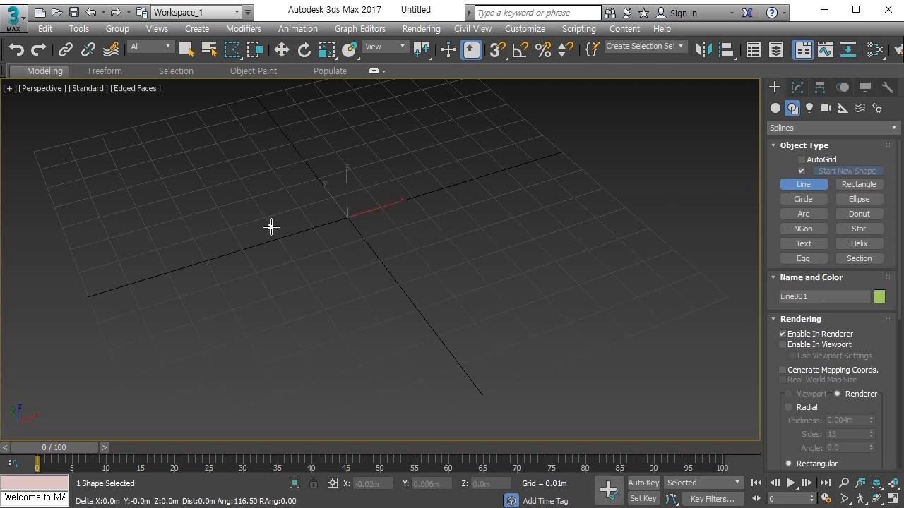
left_click(346, 152)
left_click(459, 228)
left_click(423, 314)
left_click(287, 283)
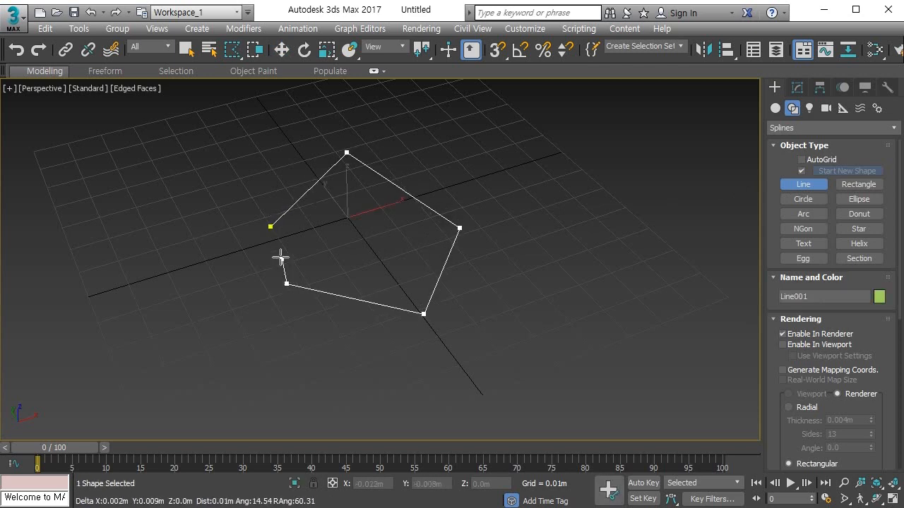
left_click(271, 228)
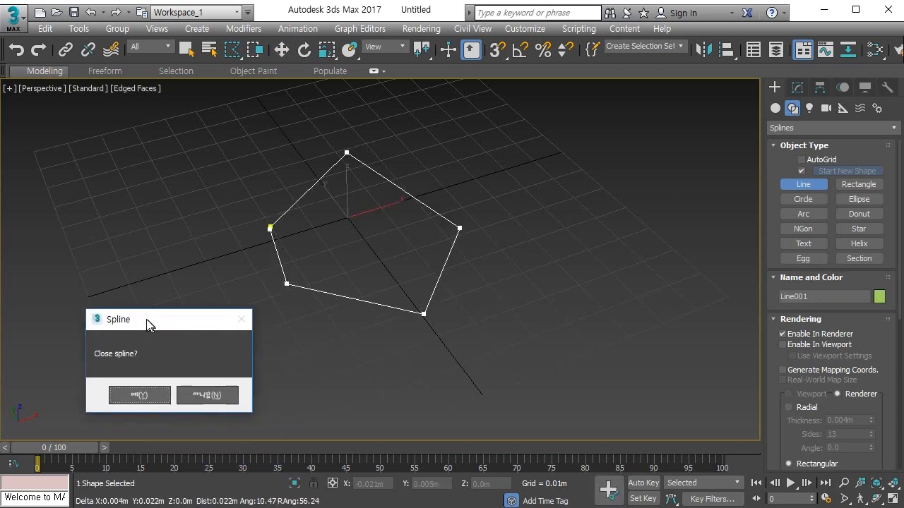
left_click(133, 389)
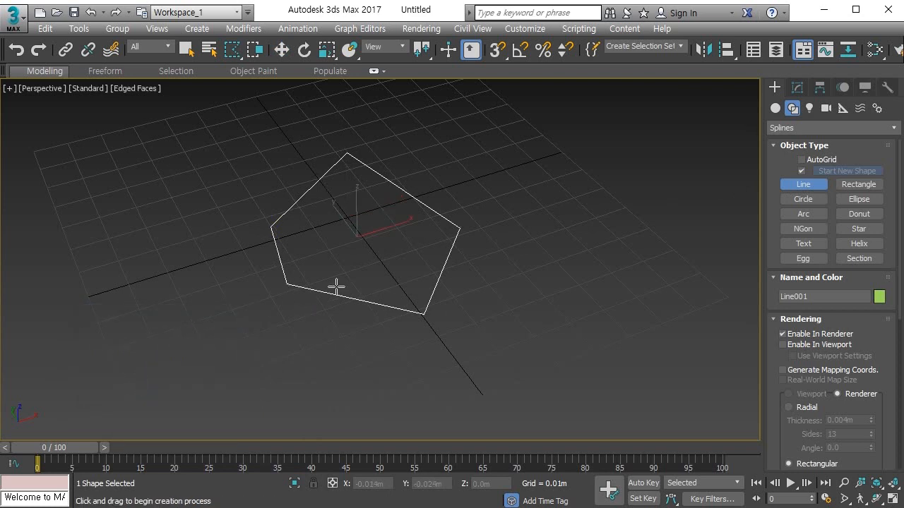
Open the five-sided line's modification settings and collapse its Rendering section.
key("w")
right_click(356, 160)
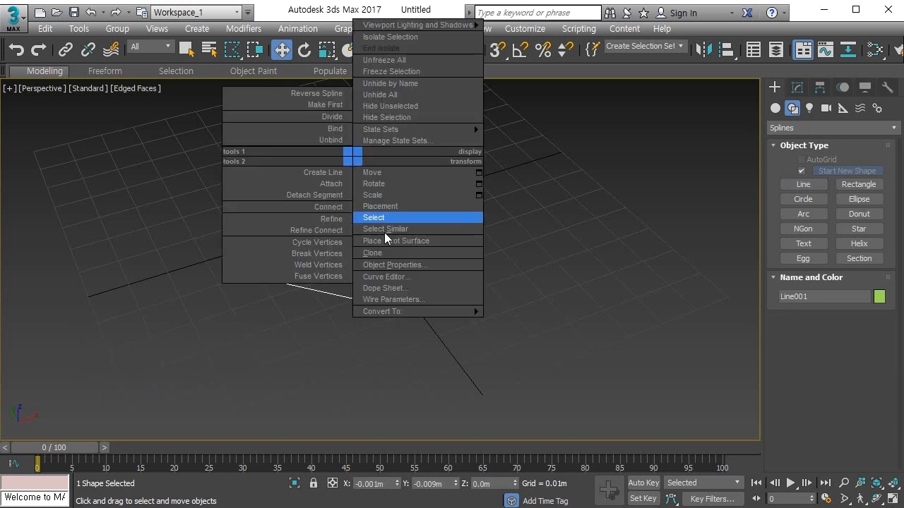
mouse_move(470, 311)
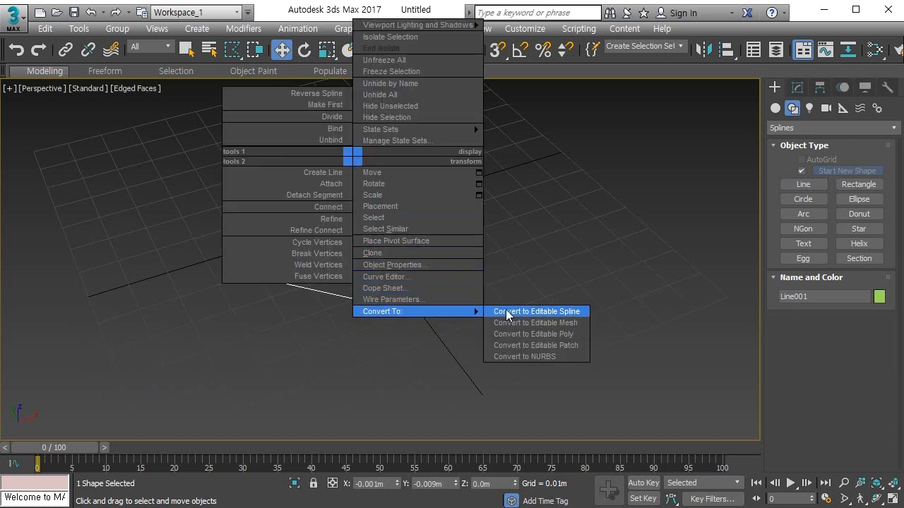
left_click(507, 312)
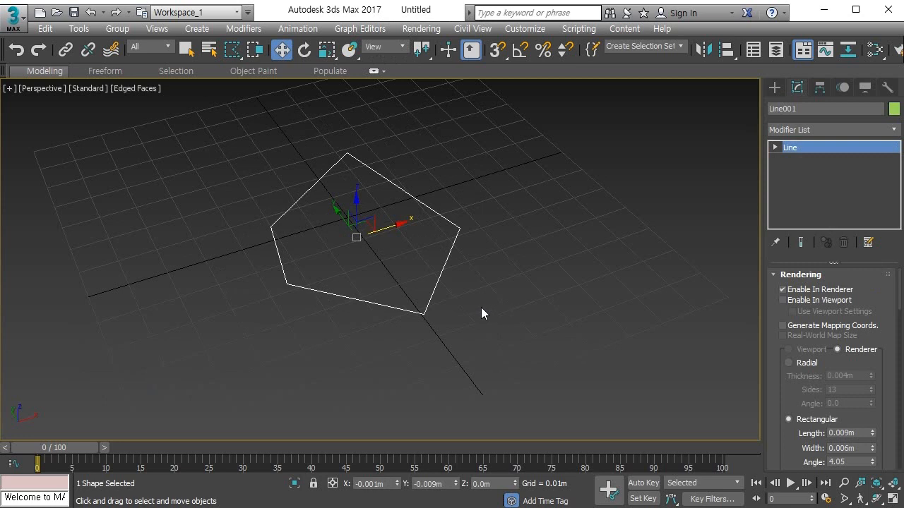
left_click(774, 276)
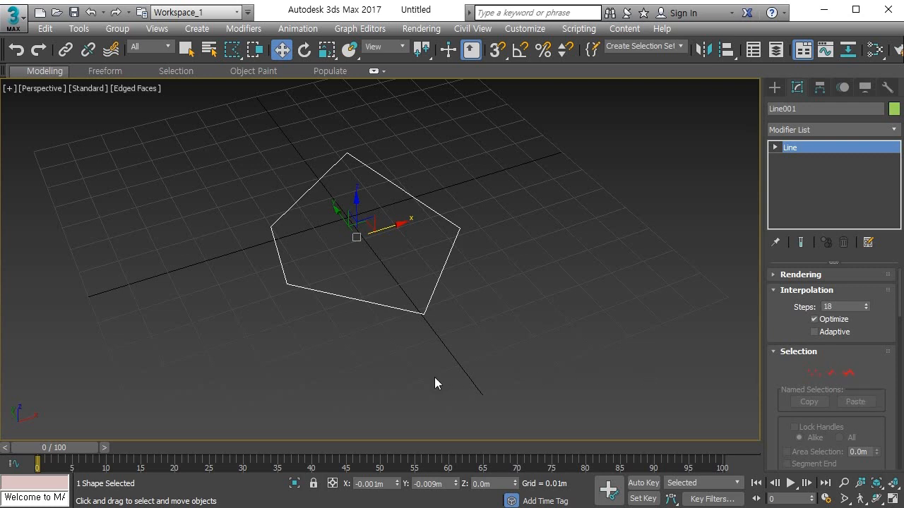
Cycle through the line's vertex, segment and spline sub-object levels.
key("1")
key("2")
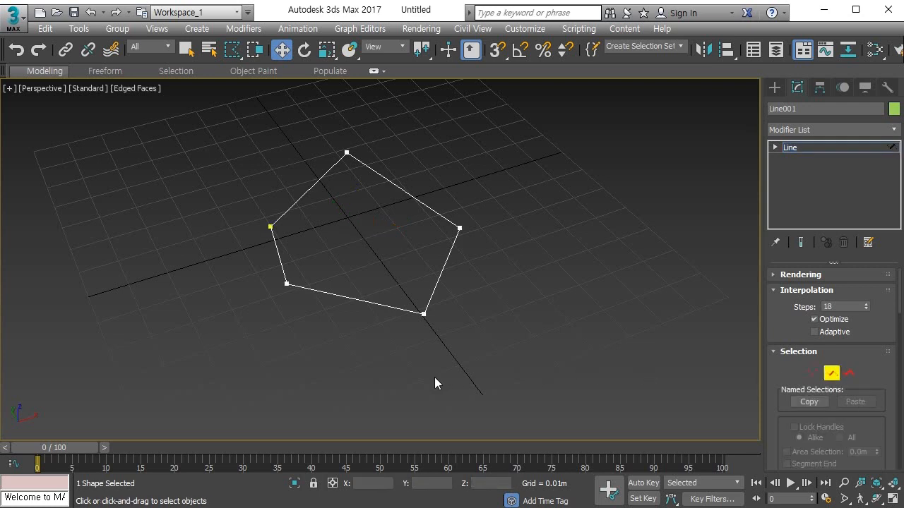
key("3")
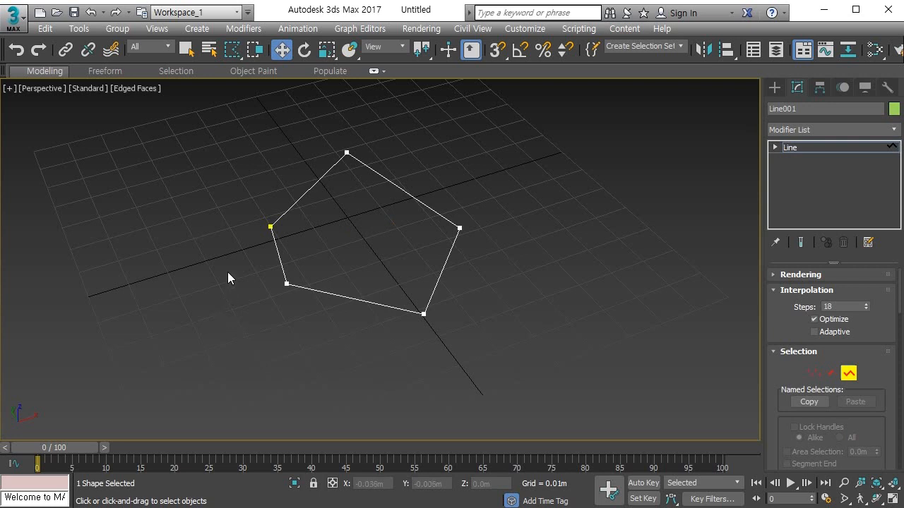
mouse_move(285, 240)
left_mouse_down()
mouse_move(257, 220)
mouse_move(280, 245)
left_mouse_up()
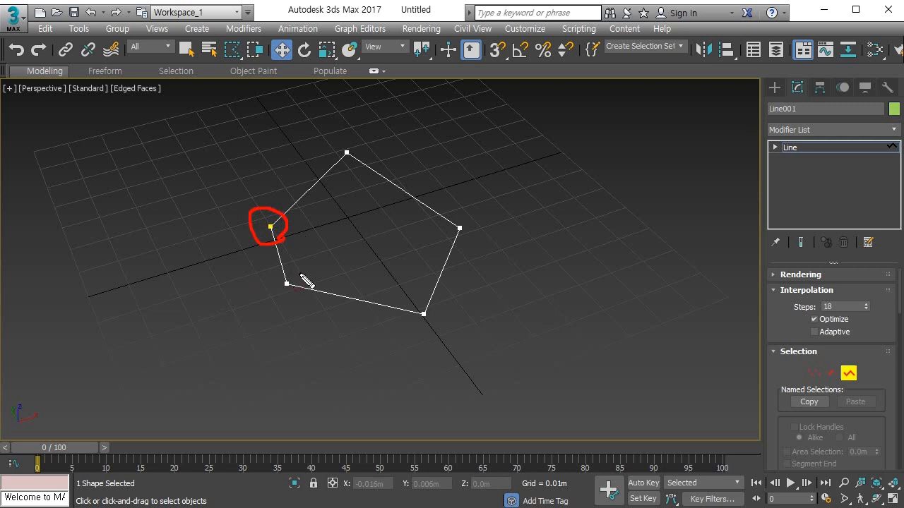
key("Escape")
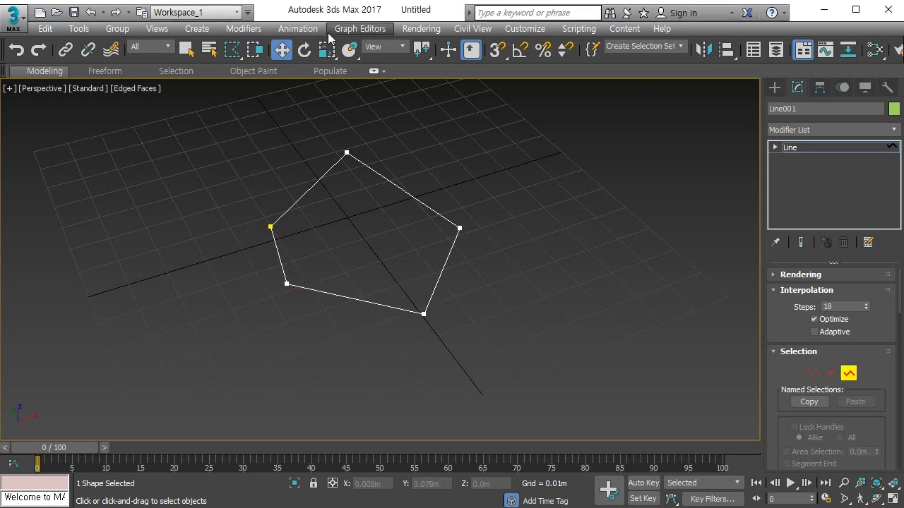
Return to vertex level, choose the rectangular selection region and select the line's top vertex.
key("1")
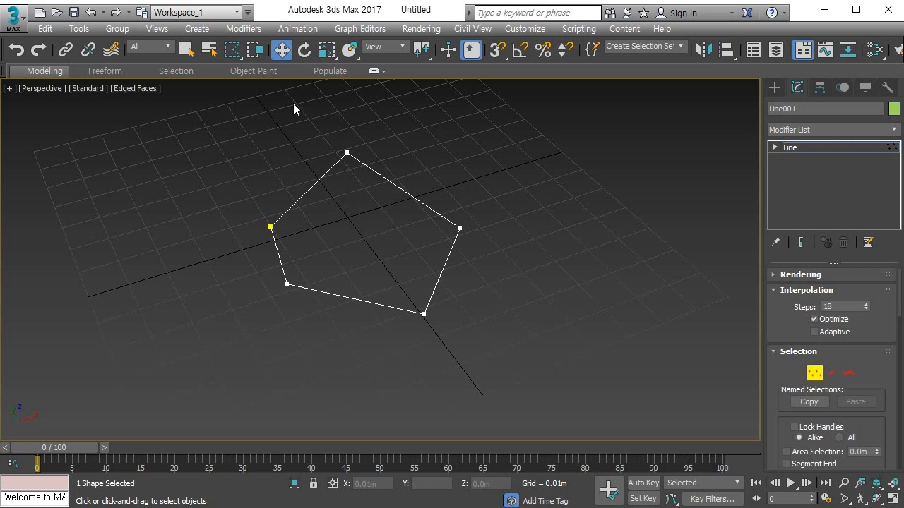
left_click_drag(231, 49, 235, 68)
left_click(347, 153)
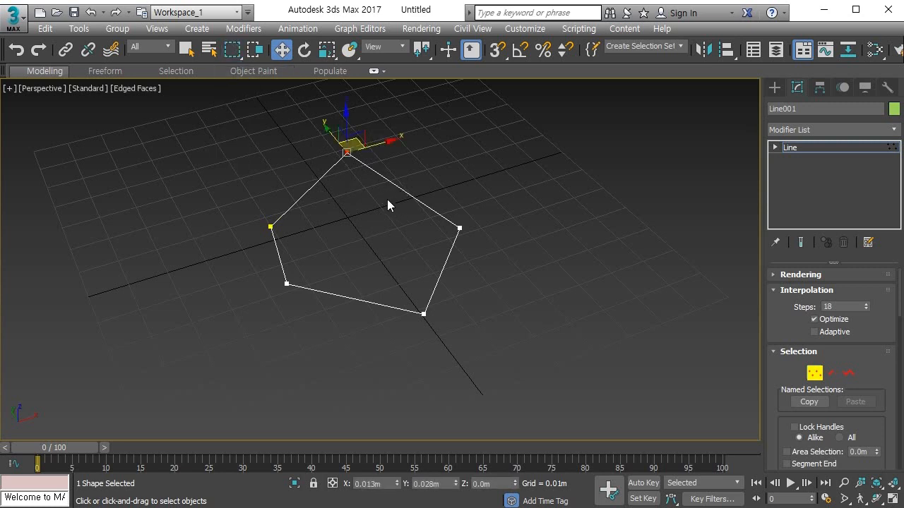
Change the top vertex to Bezier Corner and pull its two tangent handles outward independently.
right_click(350, 150)
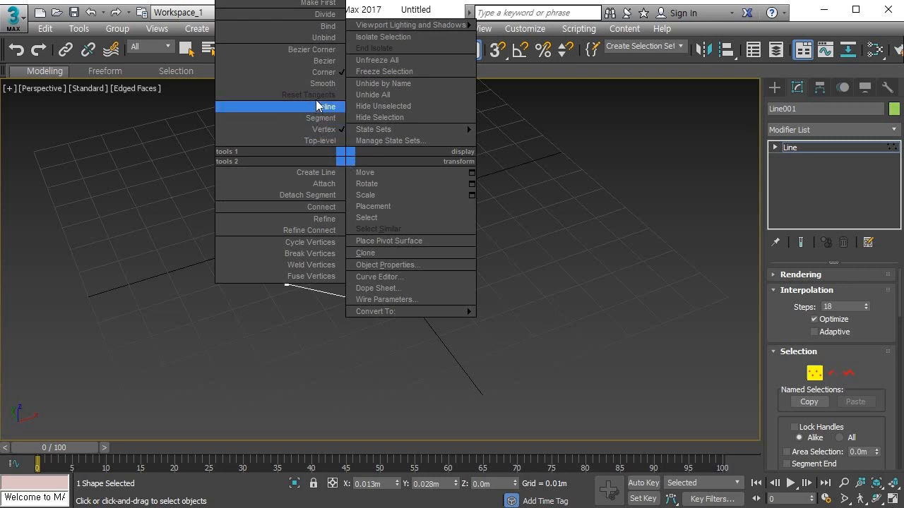
left_click(324, 50)
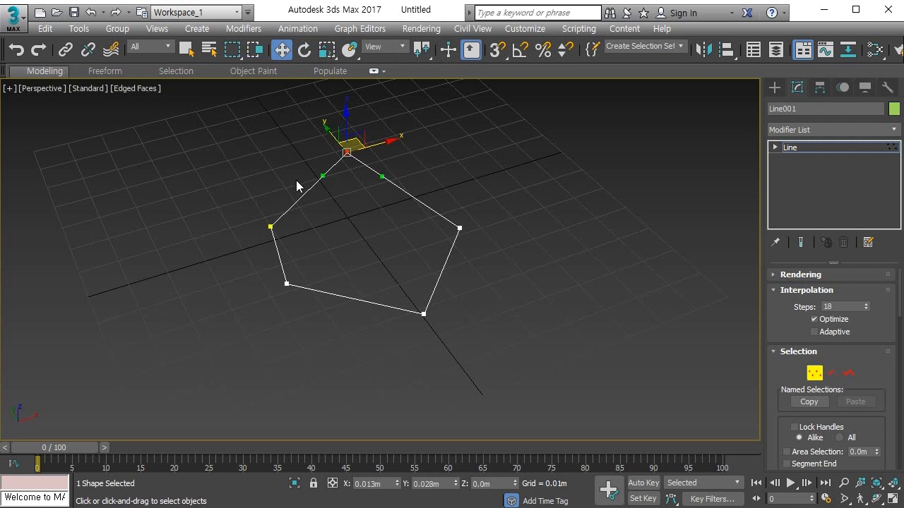
left_click_drag(320, 177, 293, 160)
left_click_drag(383, 175, 412, 173)
Change the top vertex to Bezier, adjust its left handle, and set the vertex back to Corner.
right_click(346, 158)
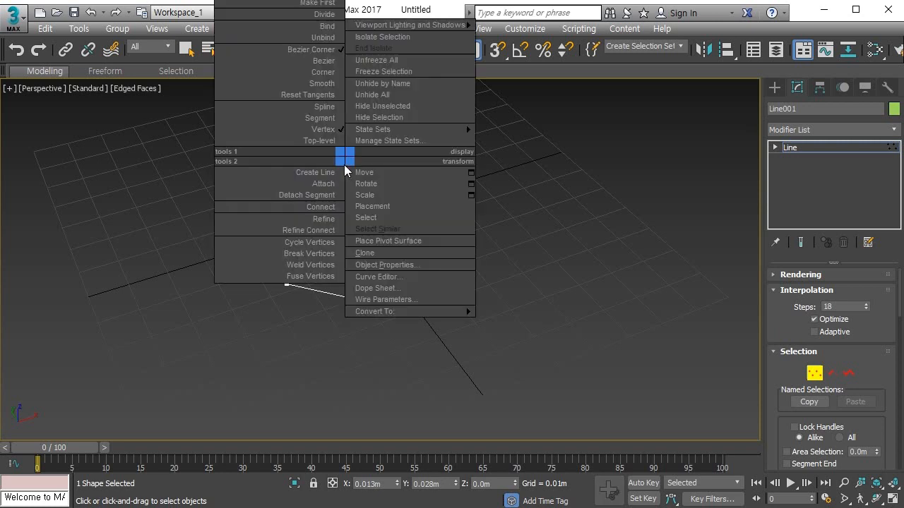
left_click(330, 63)
mouse_move(294, 158)
left_mouse_down()
mouse_move(279, 141)
mouse_move(313, 155)
mouse_move(244, 168)
mouse_move(259, 139)
mouse_move(289, 157)
left_mouse_up()
right_click(349, 160)
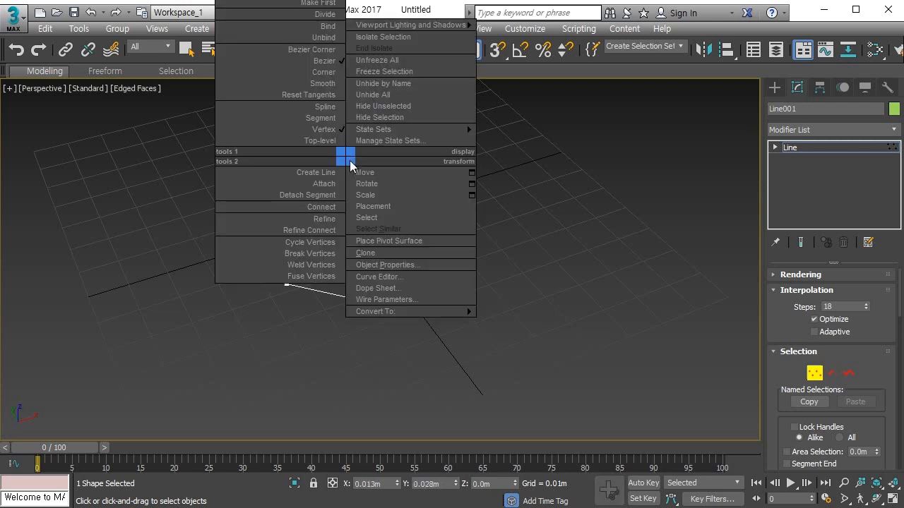
left_click(333, 74)
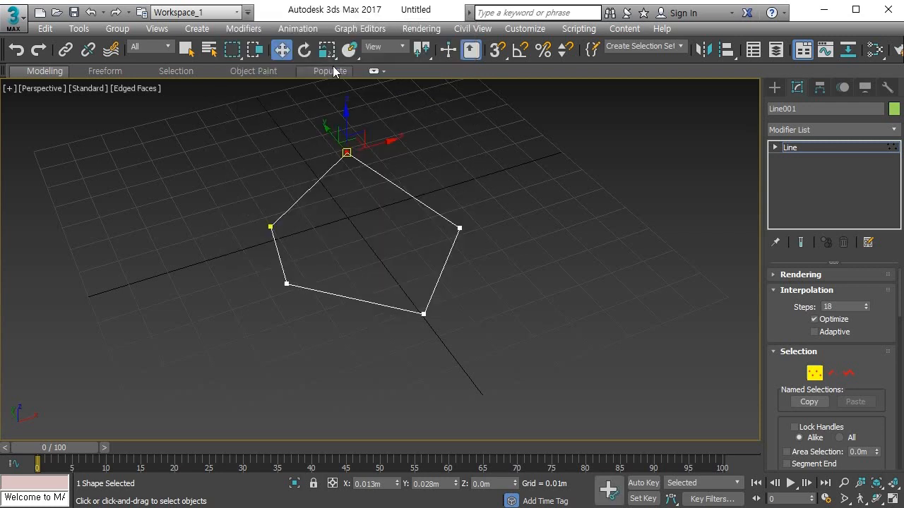
Change the top vertex to Smooth and move it to about X 0.013 m, Y 0.023 m.
right_click(349, 161)
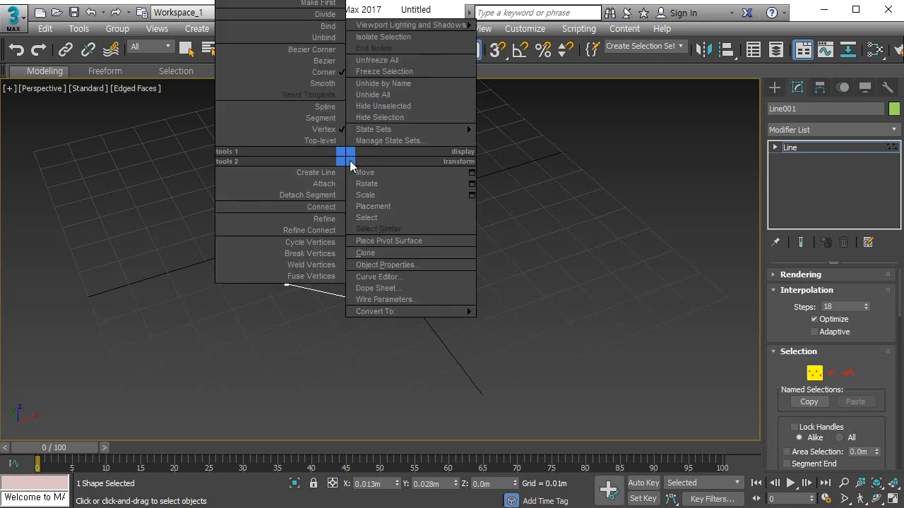
left_click(331, 85)
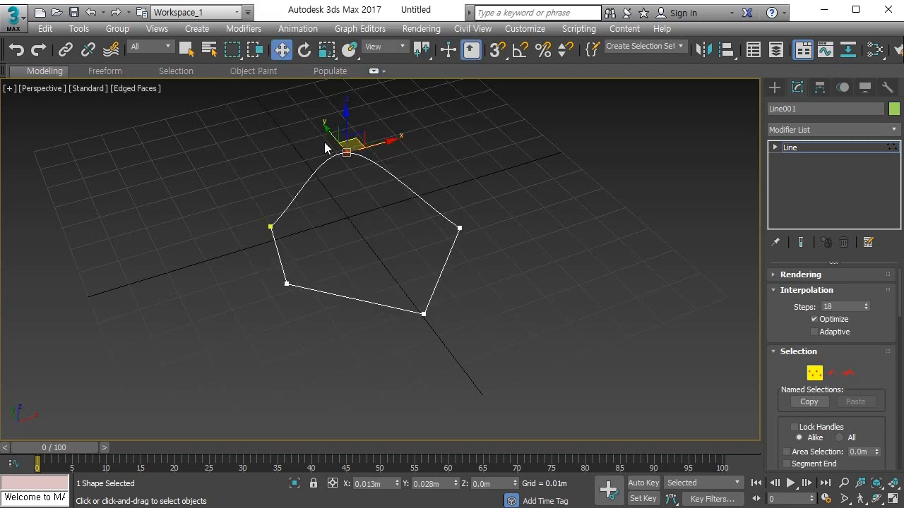
mouse_move(357, 143)
left_mouse_down()
mouse_move(371, 135)
mouse_move(395, 168)
mouse_move(398, 135)
mouse_move(361, 141)
mouse_move(369, 151)
left_mouse_up()
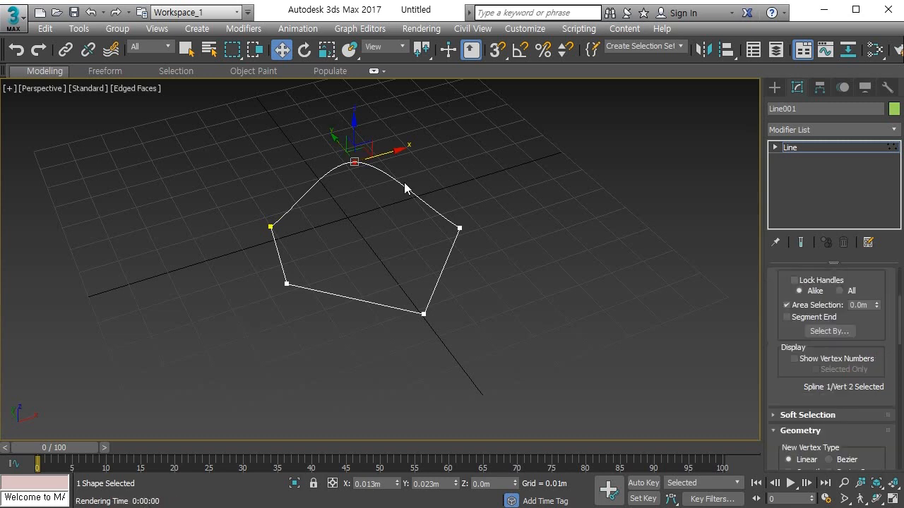
Change the top vertex to Bezier Corner, enable Lock Handles and pull both tangent handles outward.
right_click(353, 159)
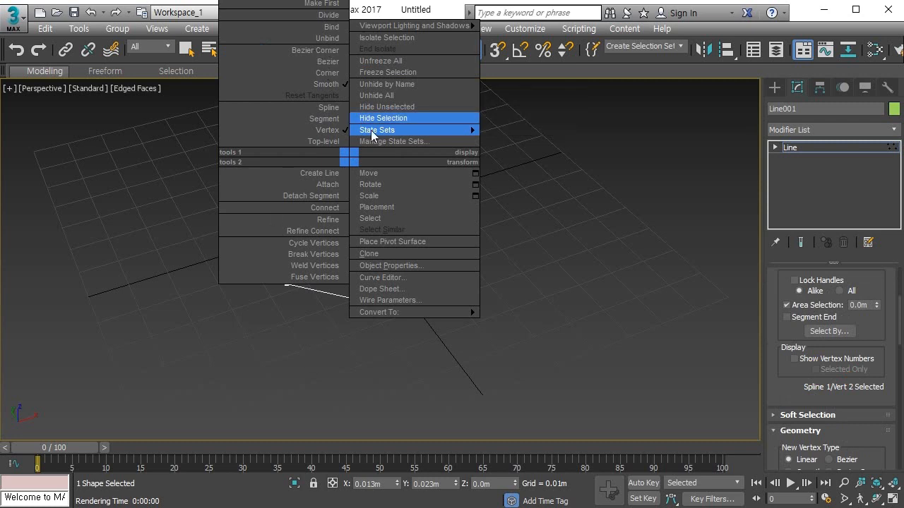
left_click(300, 50)
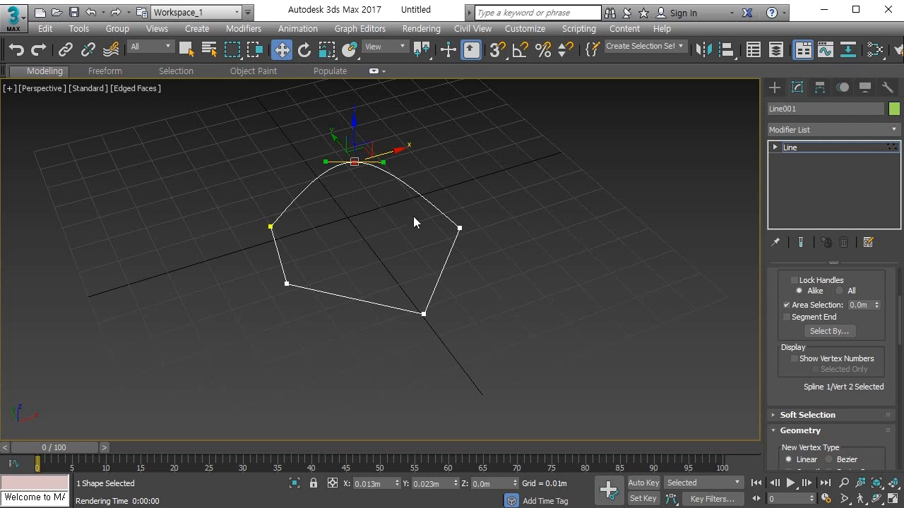
left_click(797, 280)
left_click_drag(325, 162, 295, 163)
left_click_drag(381, 164, 415, 164)
Set Lock Handles to All, reshape the top curve with its right handle and deselect the vertex.
left_click(839, 291)
left_click_drag(417, 153, 405, 176)
left_click(394, 240)
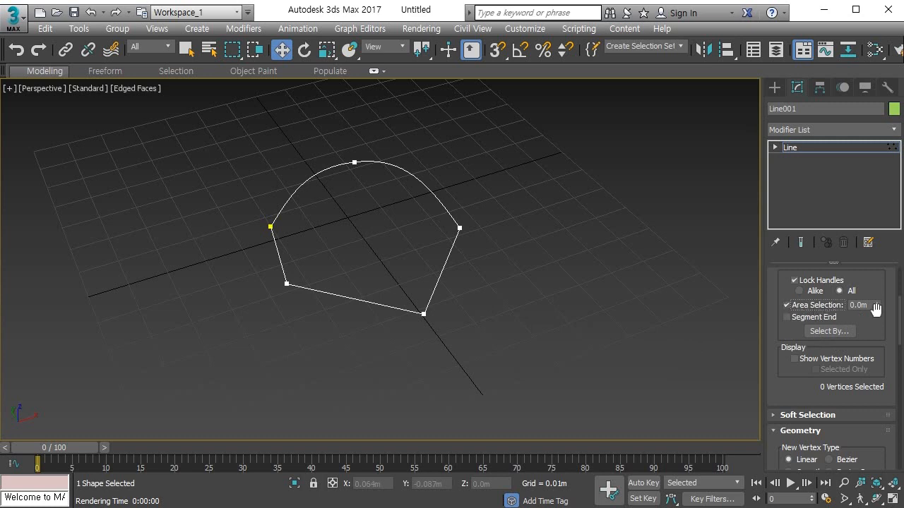
Select the bottom, right and lower-left vertices one after another to test the zero-distance area selection.
left_click(423, 313)
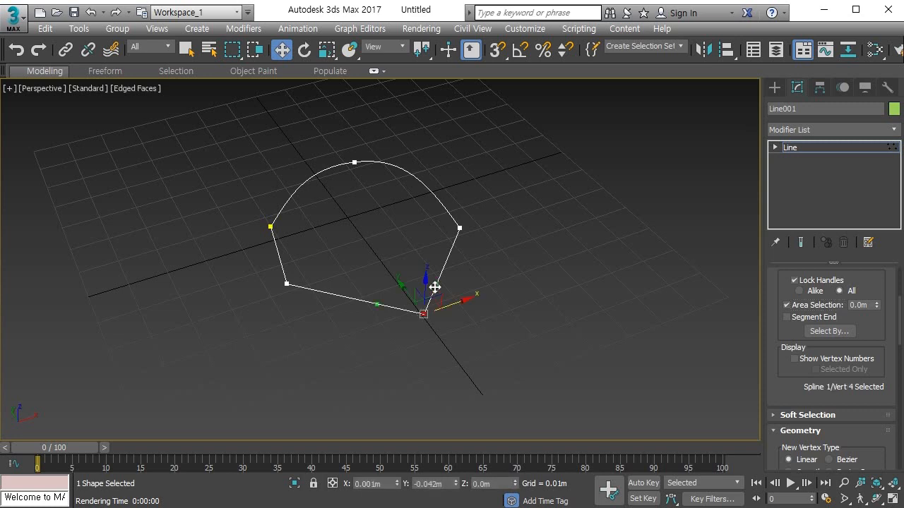
left_click(459, 228)
left_click(286, 283)
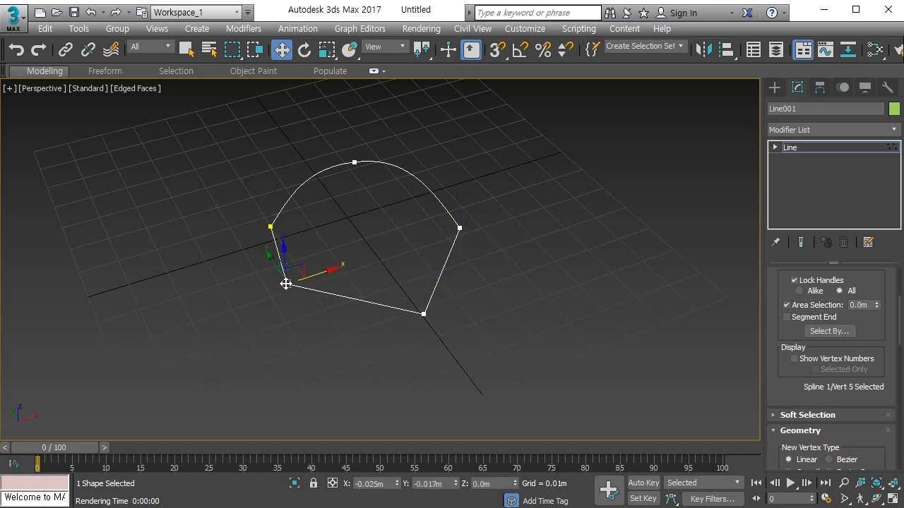
Set the area selection distance to 0.2 m and test it by selecting around the bottom vertex.
left_click(856, 305)
type("2")
key("Return")
left_click(424, 314)
left_click(426, 317)
Set the area selection distance to 0.1 m and select around the bottom vertex again.
left_click(862, 305)
key("BackSpace")
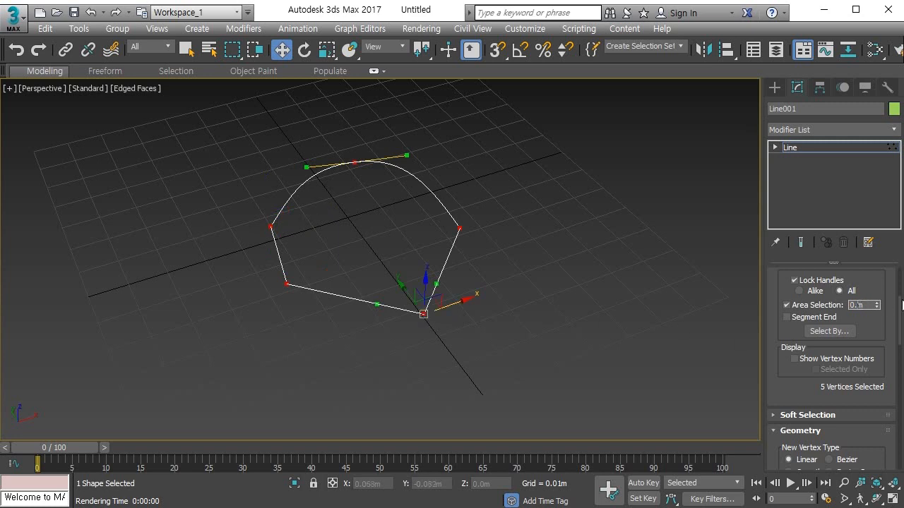
type("1")
key("Return")
left_click(433, 316)
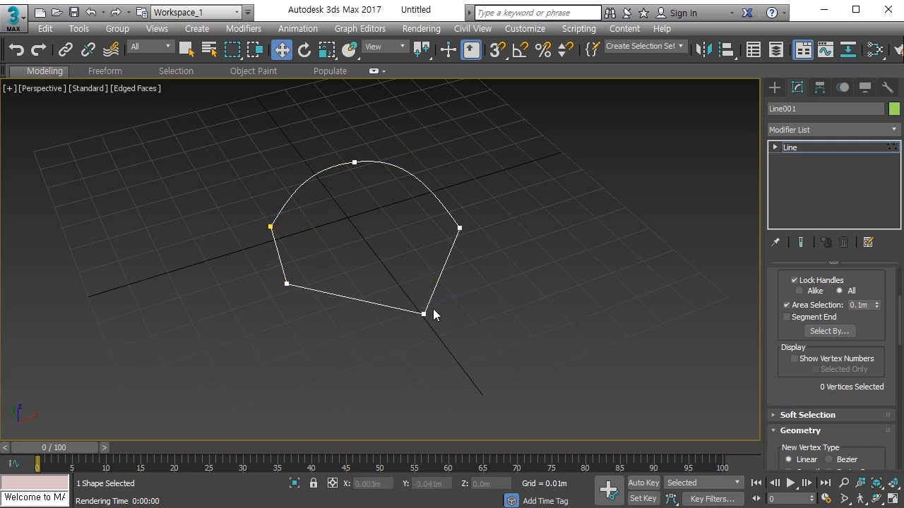
left_click(427, 313)
Set the area selection distance to 0.02 m and select the bottom vertex, followed by the lower-left vertex.
left_click(862, 305)
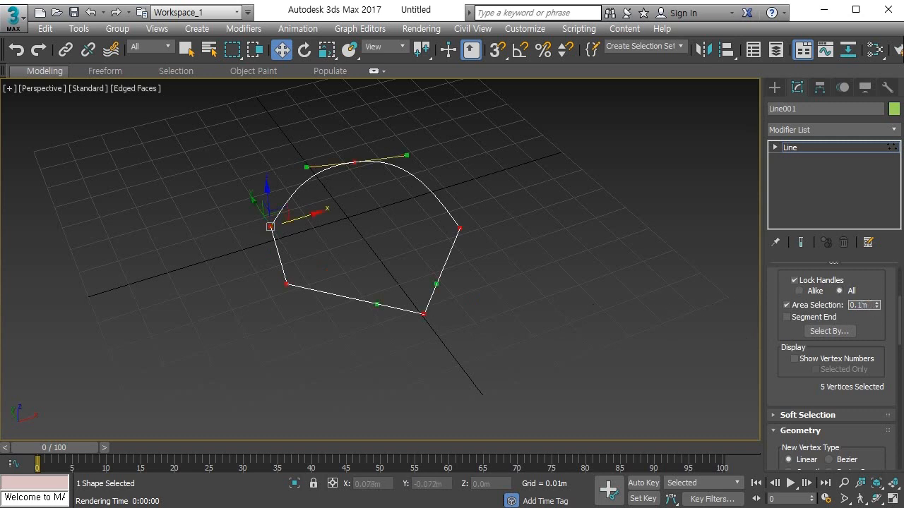
key("BackSpace")
type("02")
key("Return")
left_click(396, 338)
left_click(424, 314)
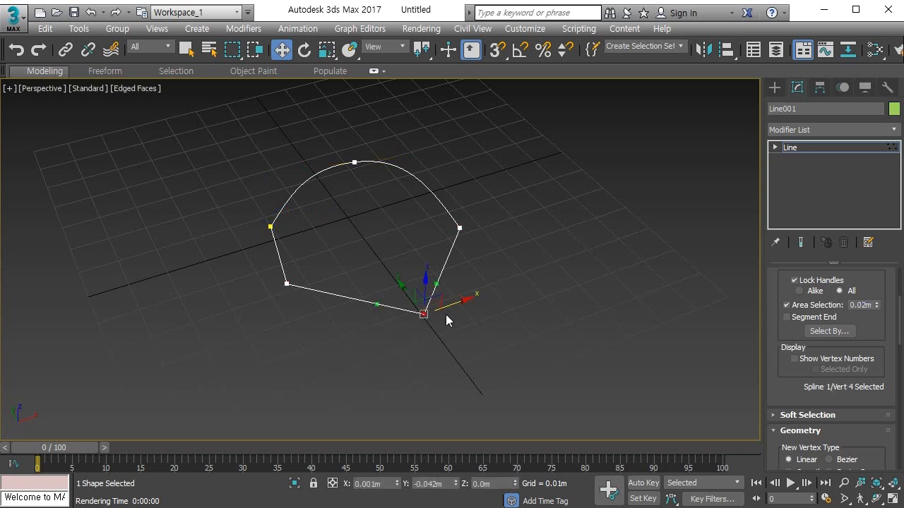
left_click(287, 283)
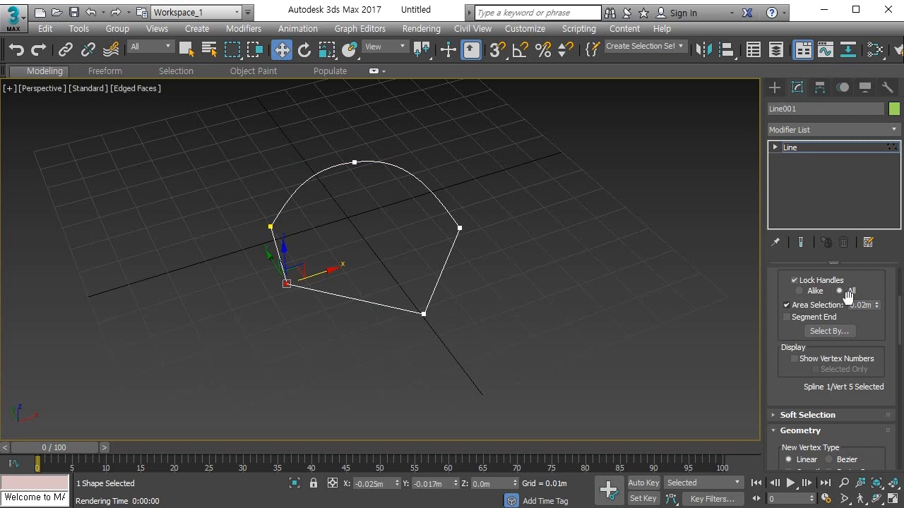
Set the area selection distance to 0.05 m, test it around the lower-left and top vertices, and clear the selection.
left_click(857, 305)
key("BackSpace")
type("5")
key("Return")
left_click(325, 318)
left_click(288, 283)
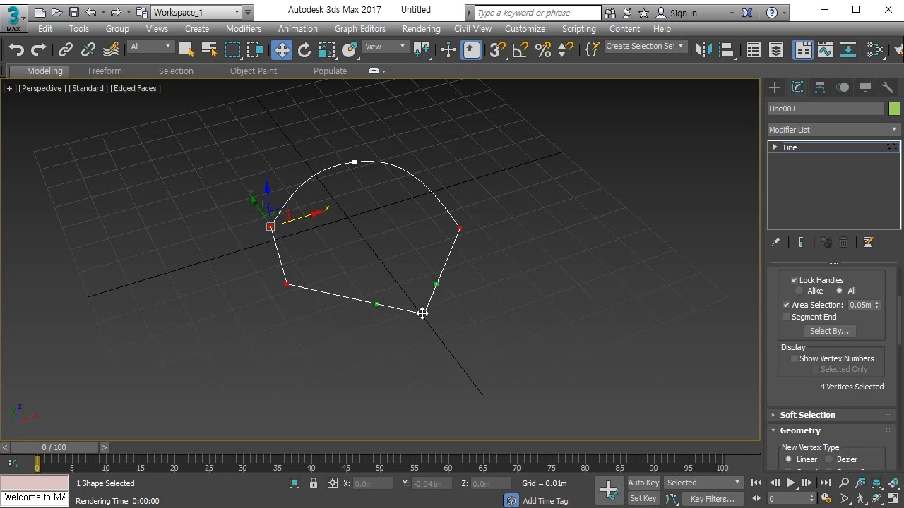
left_click(348, 324)
left_click(285, 285)
left_click(354, 172)
left_click(355, 163)
left_click(517, 188)
Replace Area Selection with Segment End selection and test it by picking vertices through points along their adjoining segments.
left_click(788, 305)
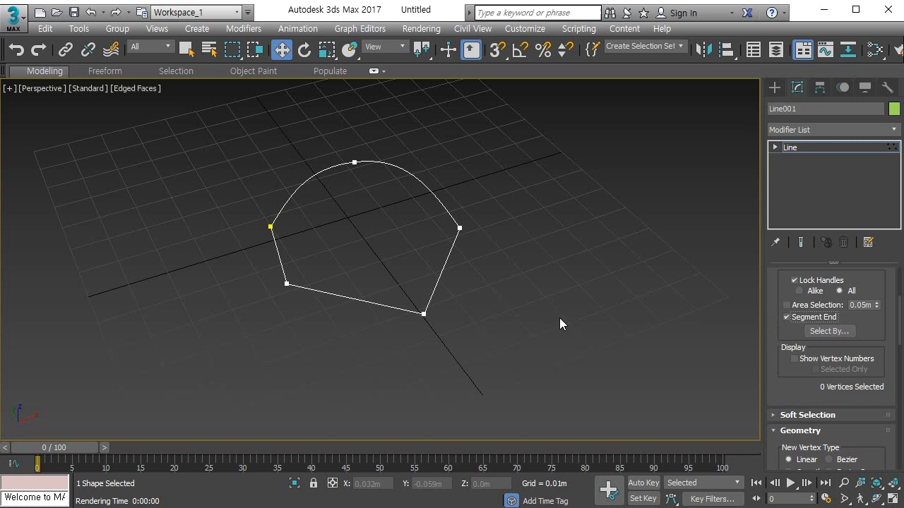
left_click(409, 314)
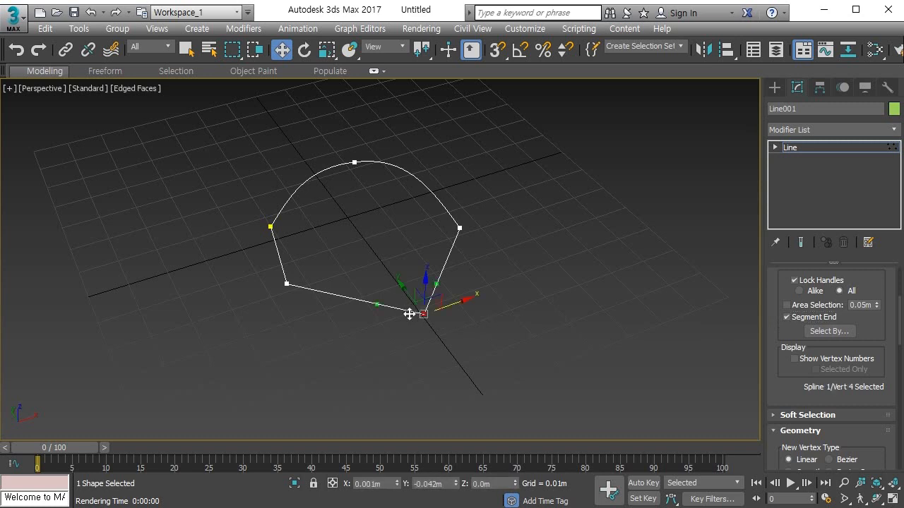
left_click(288, 285)
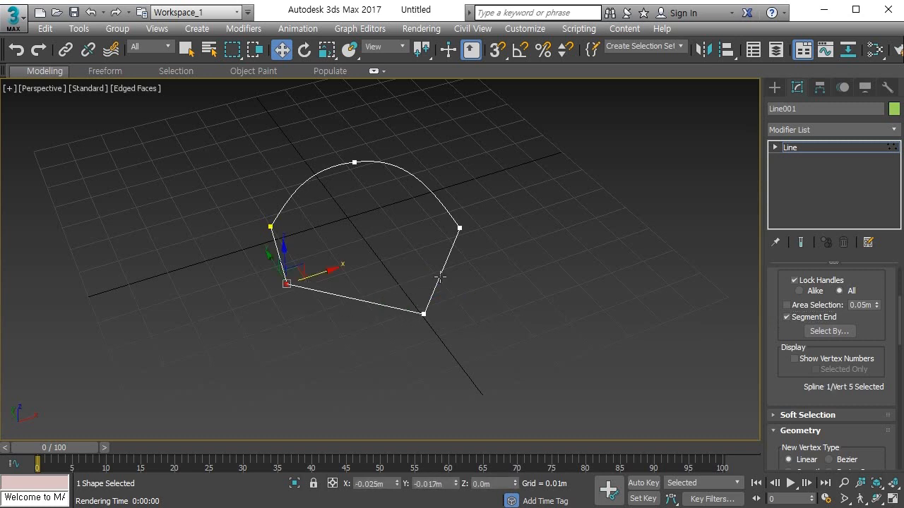
left_click(384, 305)
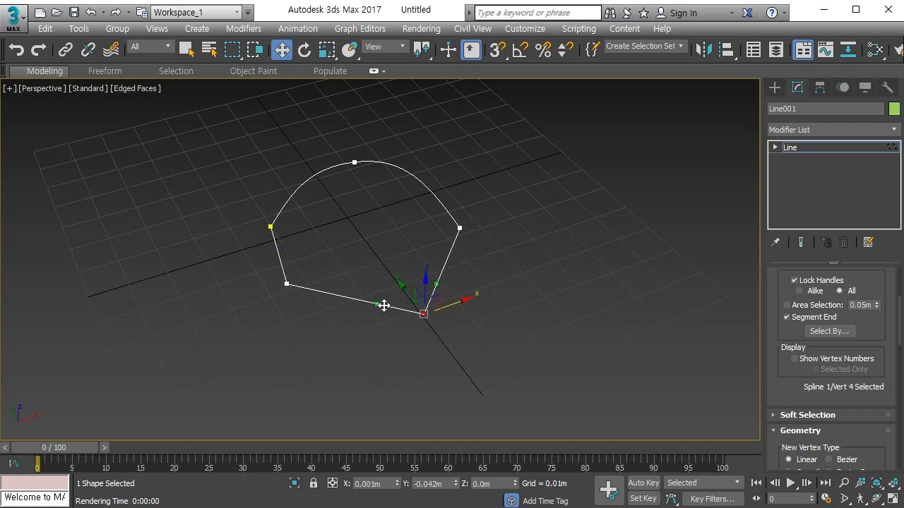
left_click(274, 239)
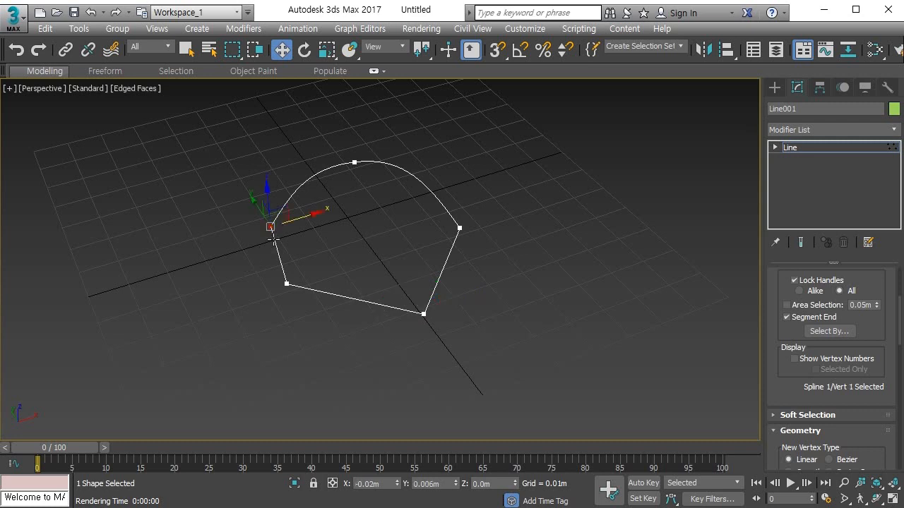
left_click(340, 164)
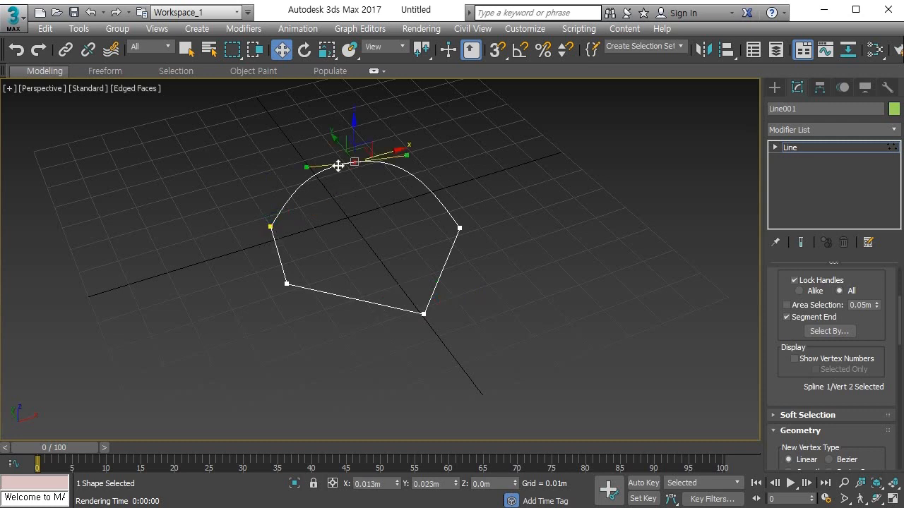
left_click(332, 294)
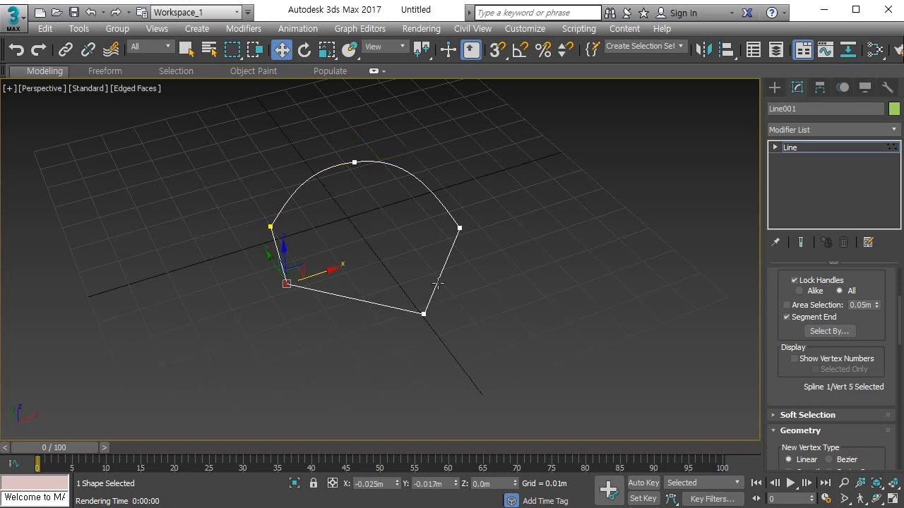
left_click(451, 251)
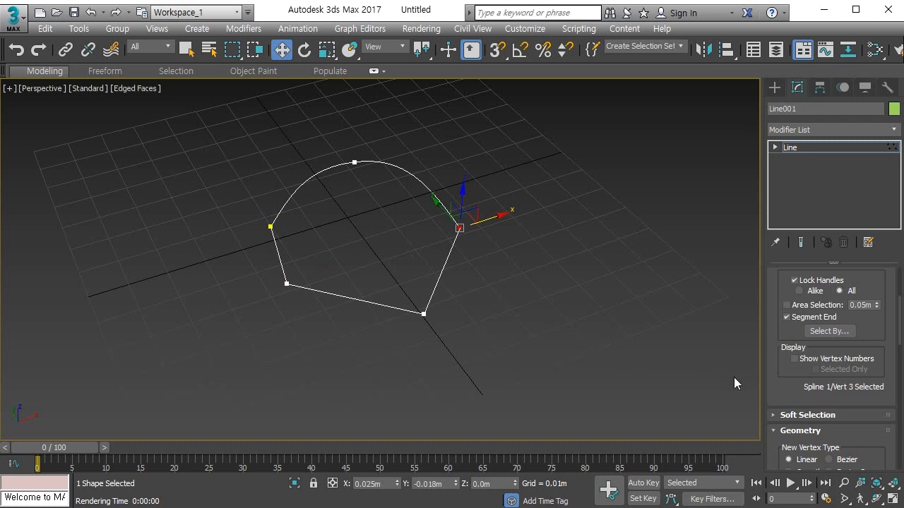
Show vertex numbers, restrict them to selected vertices only, and select the left, top, lower-left and bottom vertices in turn.
left_click(795, 359)
left_click(485, 272)
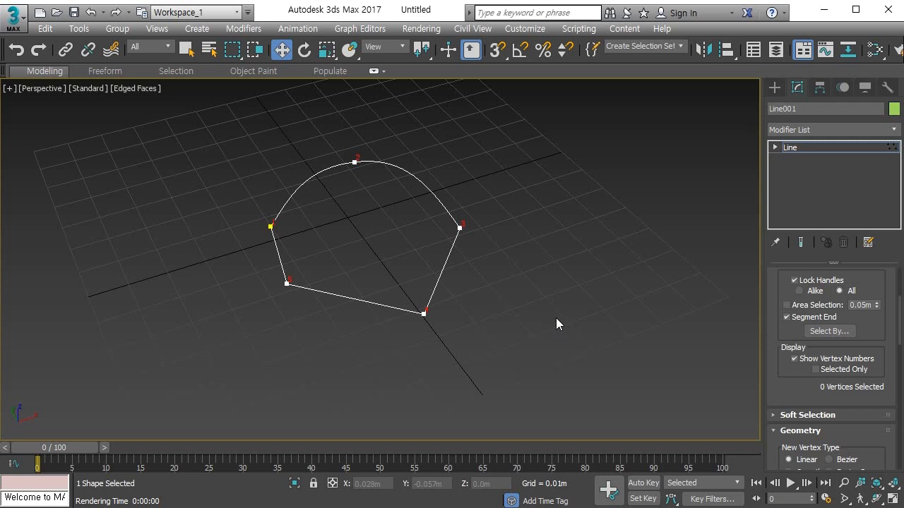
left_click(815, 369)
left_click(272, 227)
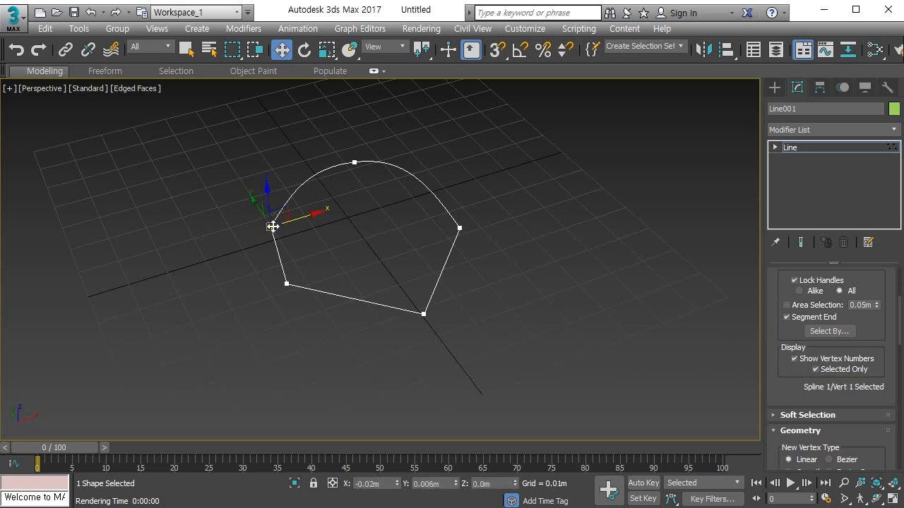
key("q")
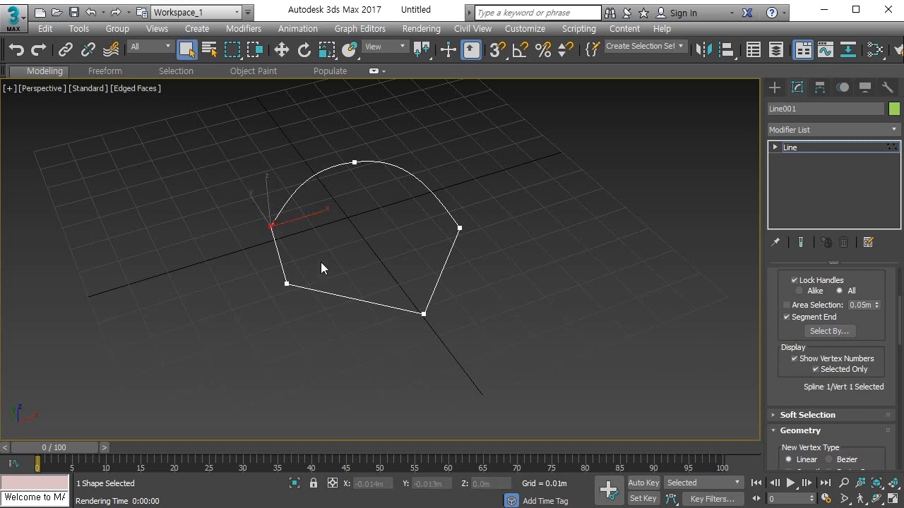
left_click(354, 163)
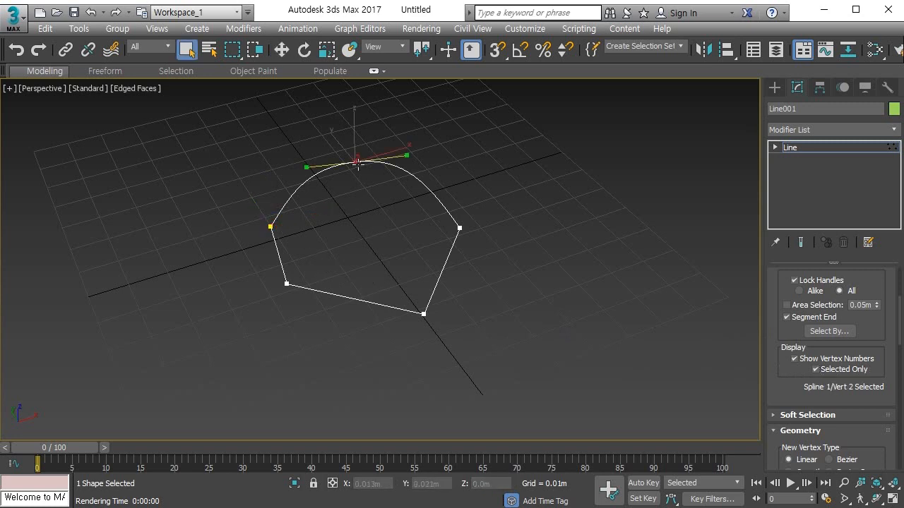
left_click(287, 283)
left_click(423, 313)
Use Create Line with the Linear vertex type to add an open five-vertex spline to the right of the closed shape.
scroll(769, 315, "down", 5)
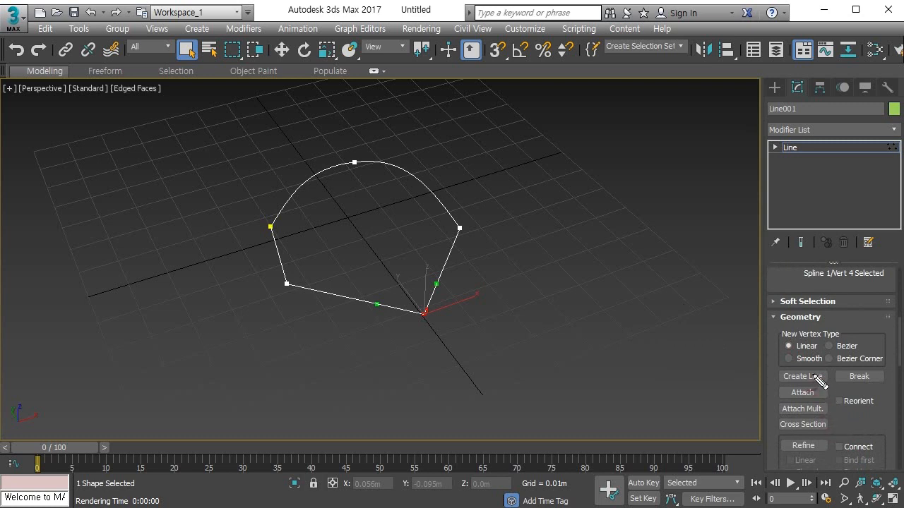
mouse_move(850, 365)
left_mouse_down()
mouse_move(866, 340)
mouse_move(829, 377)
left_mouse_up()
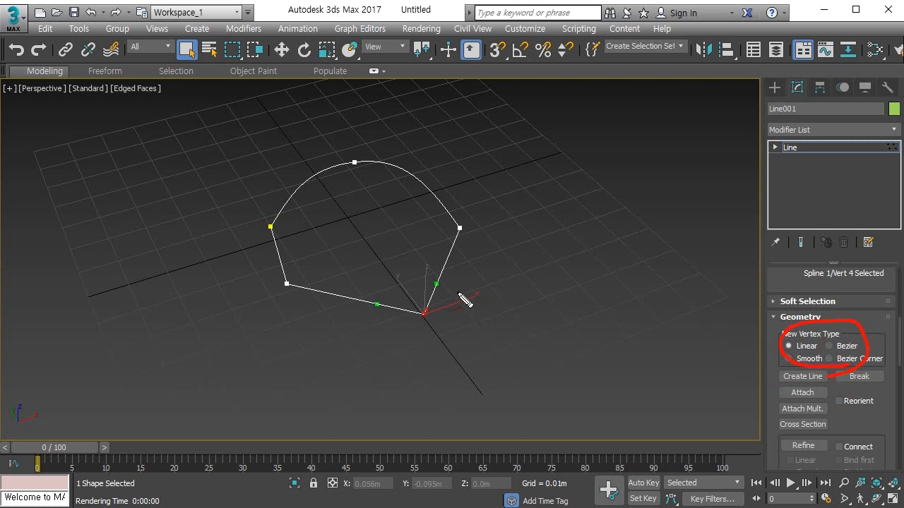
key("Escape")
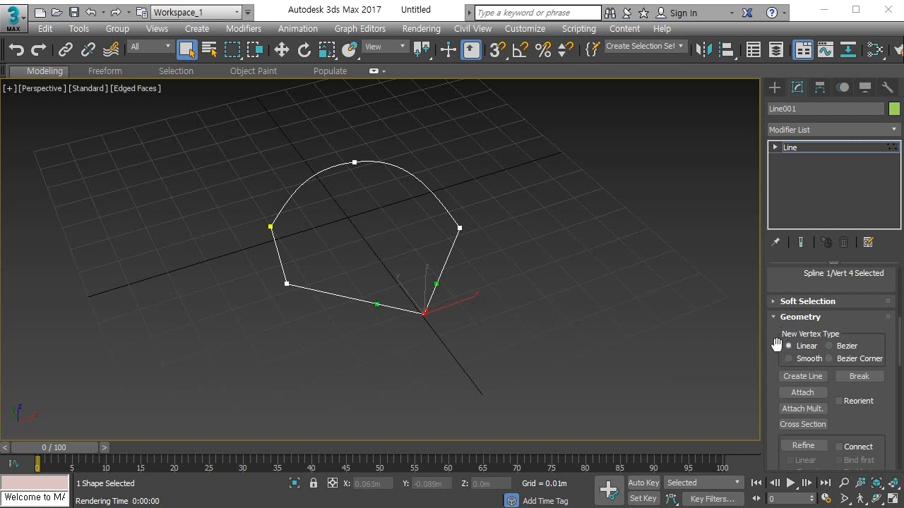
left_click_drag(775, 378, 779, 316)
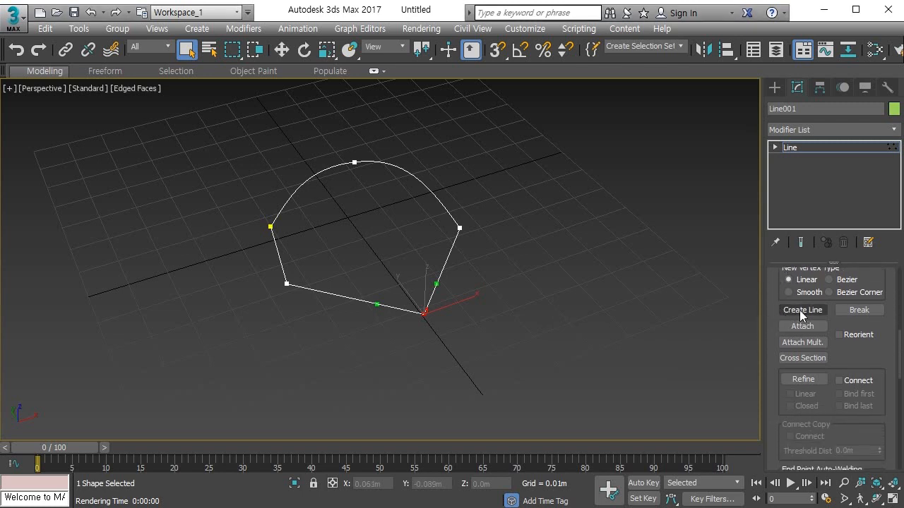
left_click(800, 310)
left_click(402, 361)
left_click(487, 310)
left_click(505, 250)
left_click(585, 282)
left_click(571, 319)
right_click(563, 331)
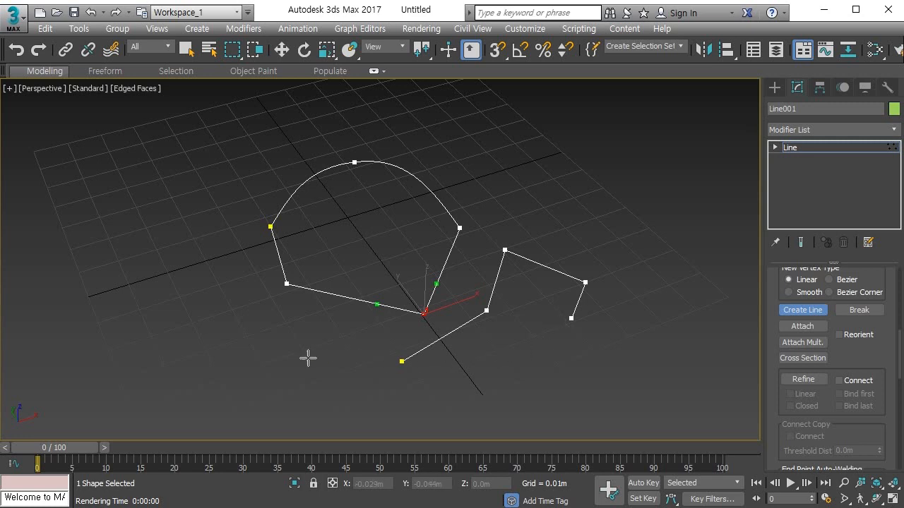
Add another open five-vertex spline to the left of the closed shape and end Create Line.
left_click(198, 347)
left_click(163, 259)
left_click(221, 239)
left_click(284, 353)
left_click(235, 382)
right_click(235, 383)
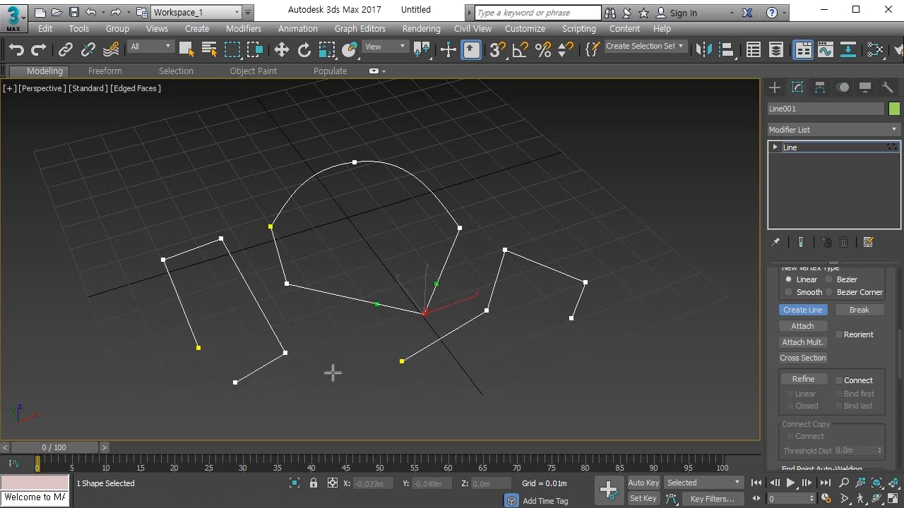
left_click(792, 312)
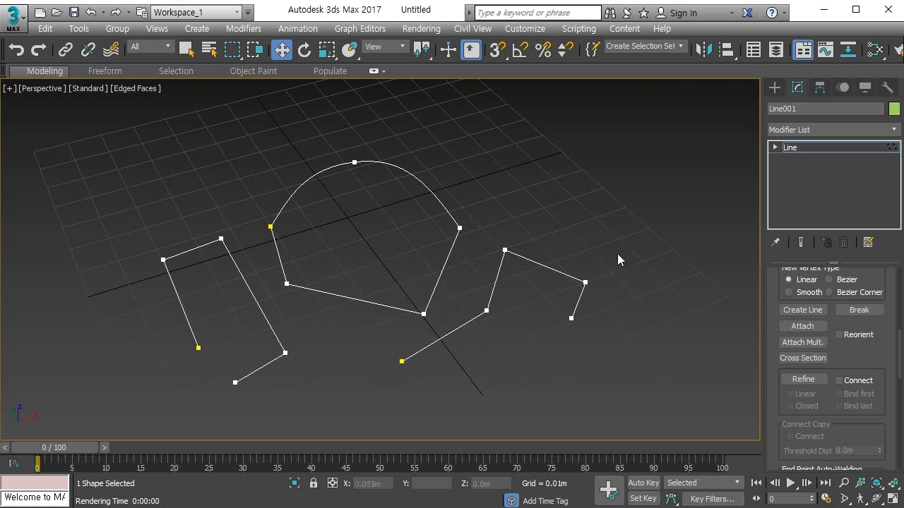
Leave vertex editing and select the shape through its different splines to check that they belong to one object.
key("q")
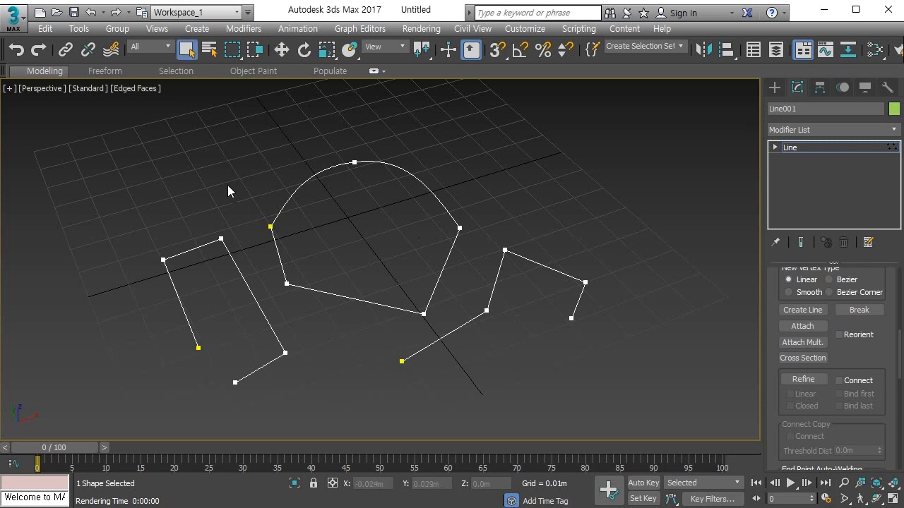
key("1")
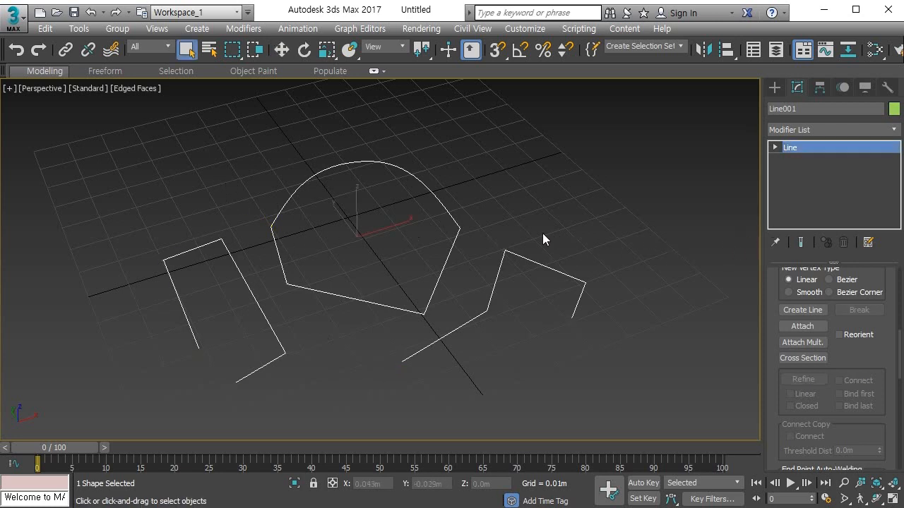
left_click(300, 245)
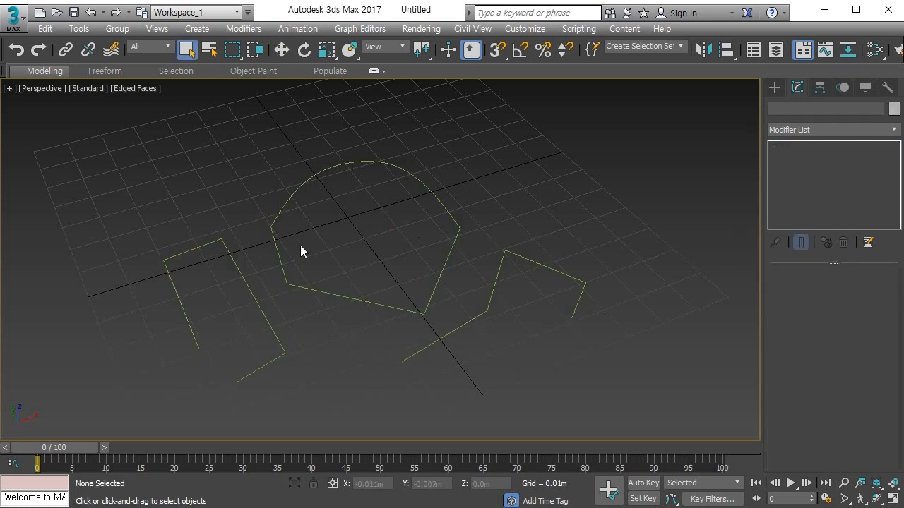
left_click(190, 248)
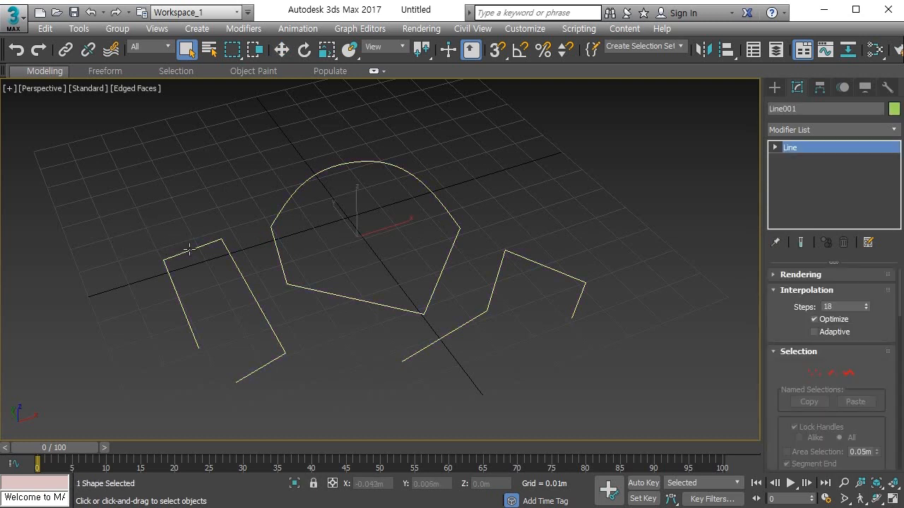
left_click(84, 188)
left_click(192, 245)
left_click(119, 197)
left_click(449, 254)
left_click(549, 240)
left_click(544, 264)
left_click(556, 227)
left_click(532, 262)
left_click(454, 229)
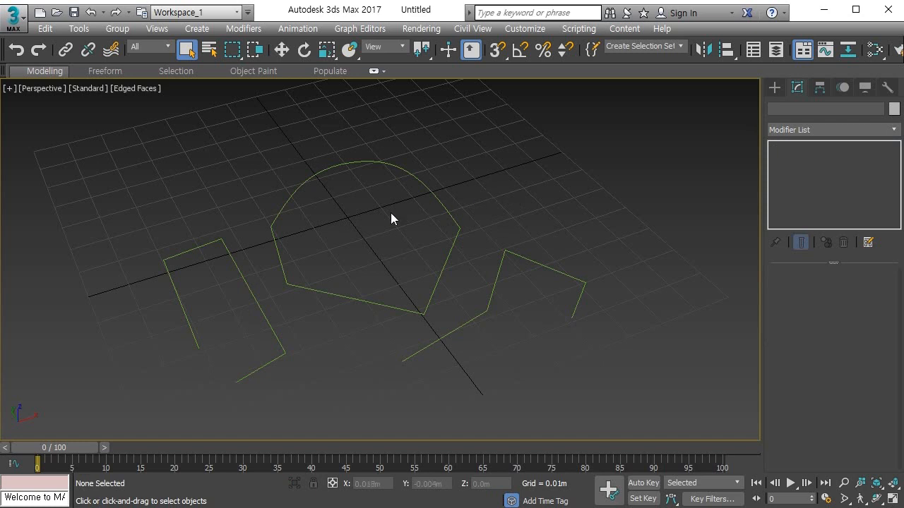
Delete the combined shape and draw a new, nearly closed polygon with the Line tool on the left part of the grid.
left_click(376, 312)
key("Delete")
left_click(775, 88)
left_click(803, 184)
left_click(168, 208)
left_click(218, 163)
left_click(302, 231)
left_click(177, 305)
left_click(161, 252)
left_click(172, 207)
right_click(169, 207)
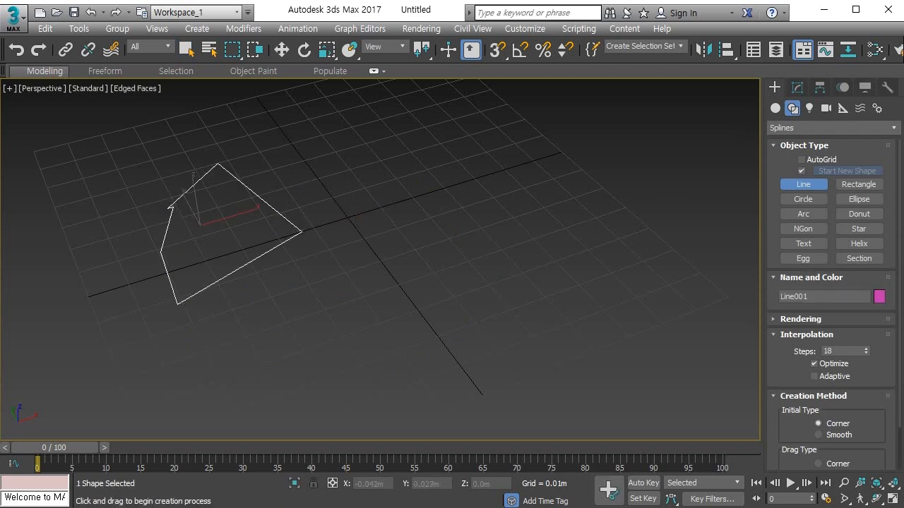
Draw a separate closed six-vertex Line on the right part of the grid and leave the Line tool.
left_click(439, 226)
left_click(483, 171)
left_click(602, 266)
left_click(500, 354)
left_click(385, 311)
left_click(391, 246)
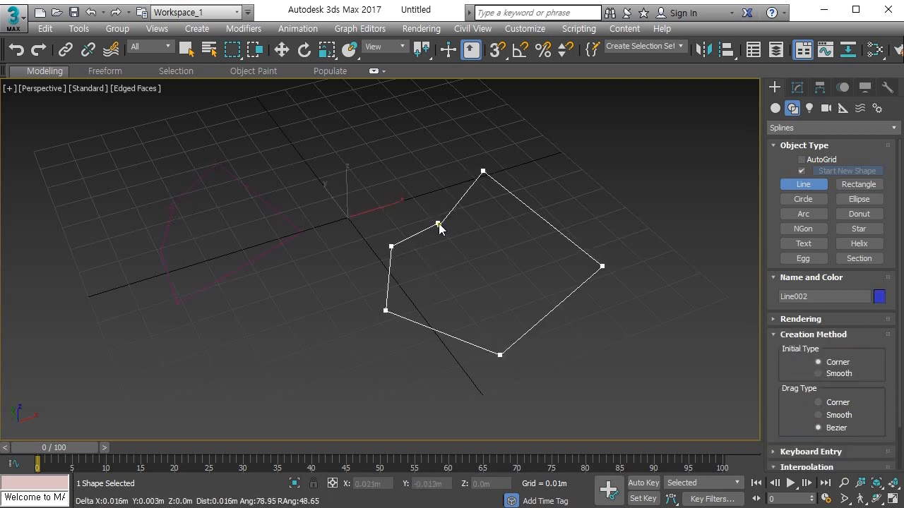
left_click(439, 224)
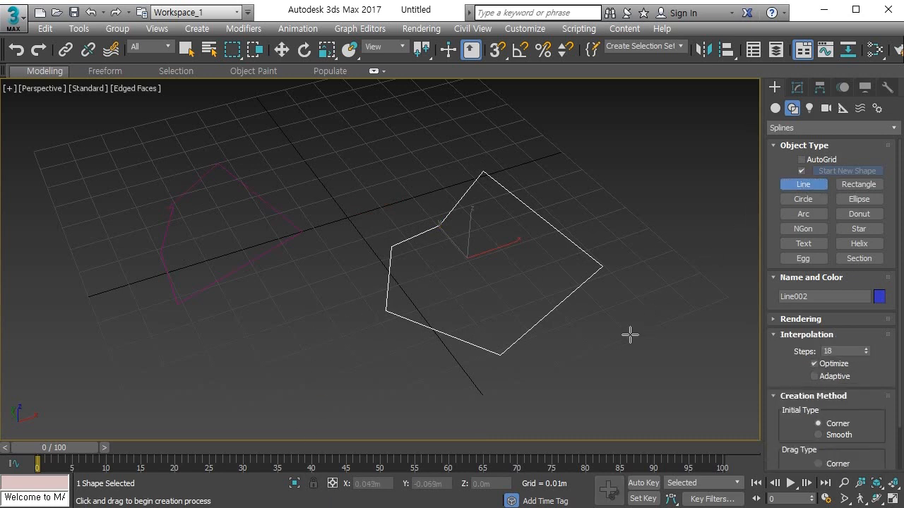
left_click(587, 382)
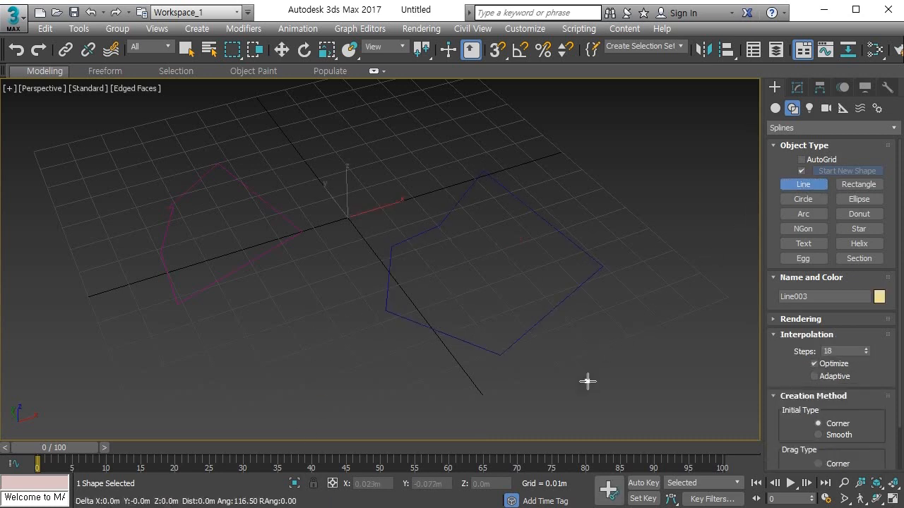
right_click(326, 378)
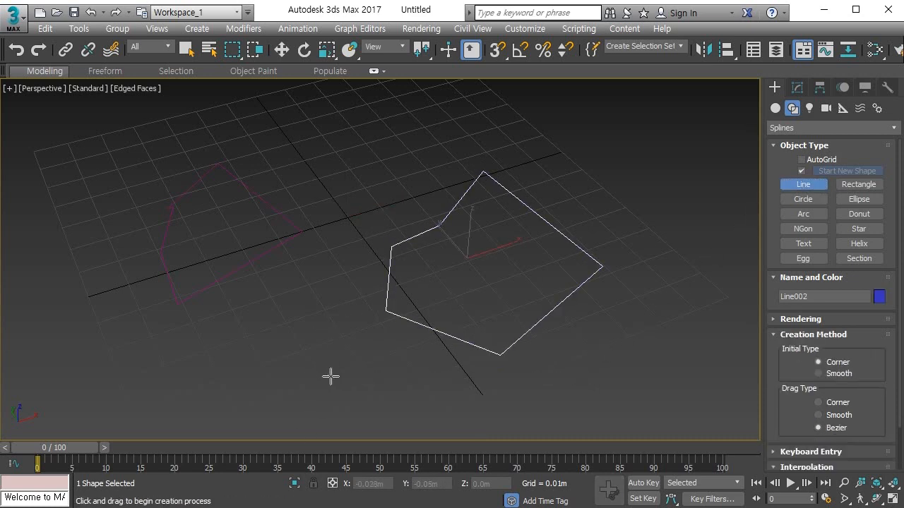
right_click(279, 318)
Select and deselect the two polygons individually to check that they are separate objects.
left_click(300, 296)
left_click(262, 254)
left_click(281, 303)
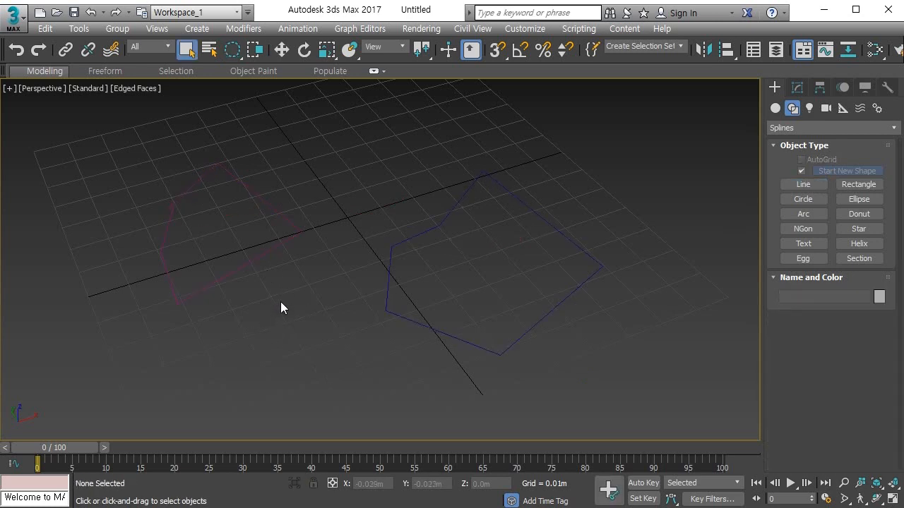
left_click(415, 322)
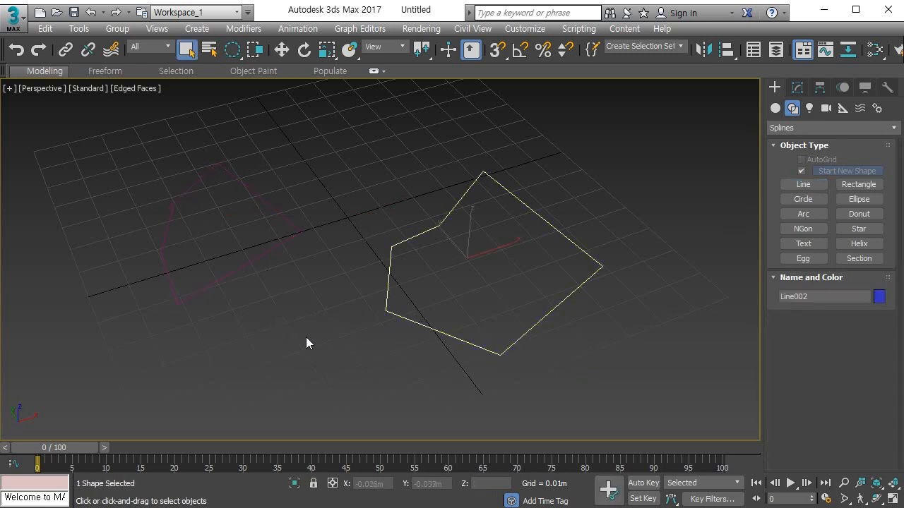
left_click(272, 290)
left_click(252, 260)
left_click(390, 314)
left_click(284, 305)
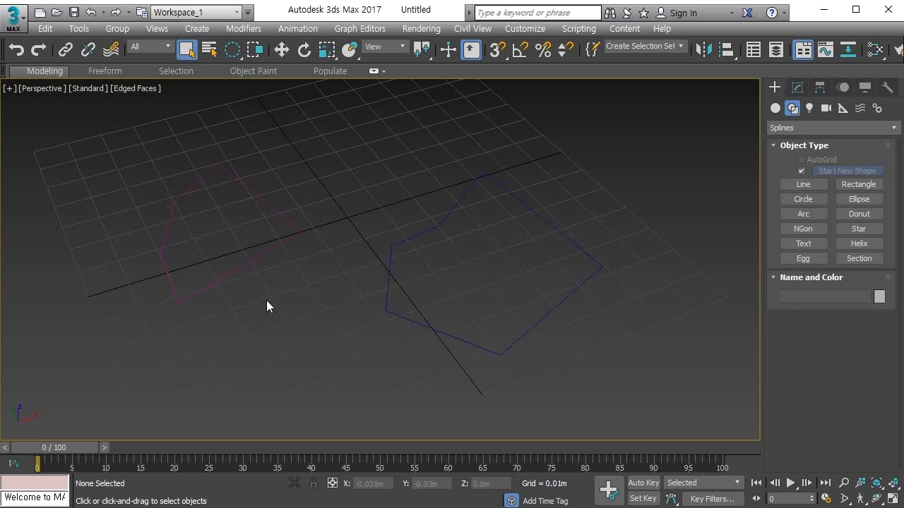
Move the left polygon toward the grid's centre and shift the right polygon slightly toward it.
middle_click_drag(267, 301, 255, 286)
key("w")
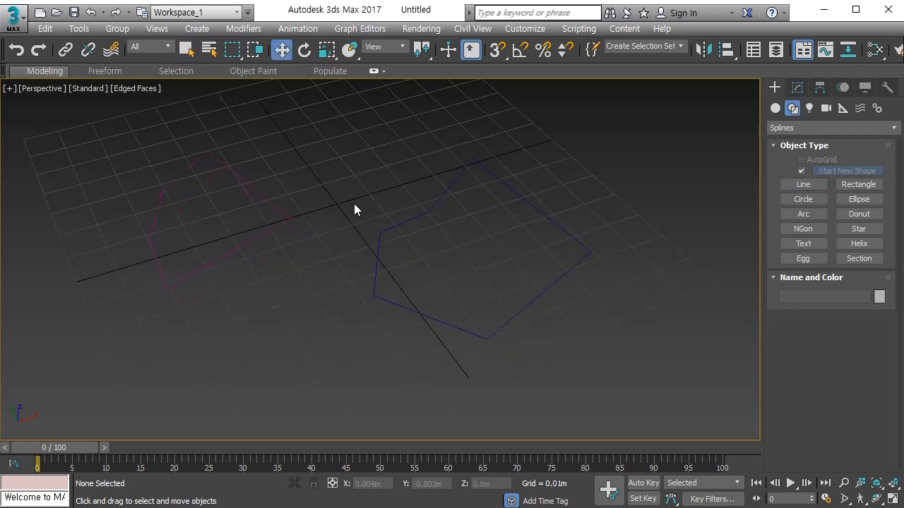
left_click(277, 228)
left_click_drag(228, 208, 263, 194)
left_click(380, 242)
left_click(463, 236)
left_click(434, 209)
mouse_move(481, 233)
left_mouse_down()
mouse_move(473, 236)
mouse_move(492, 228)
mouse_move(476, 249)
left_mouse_up()
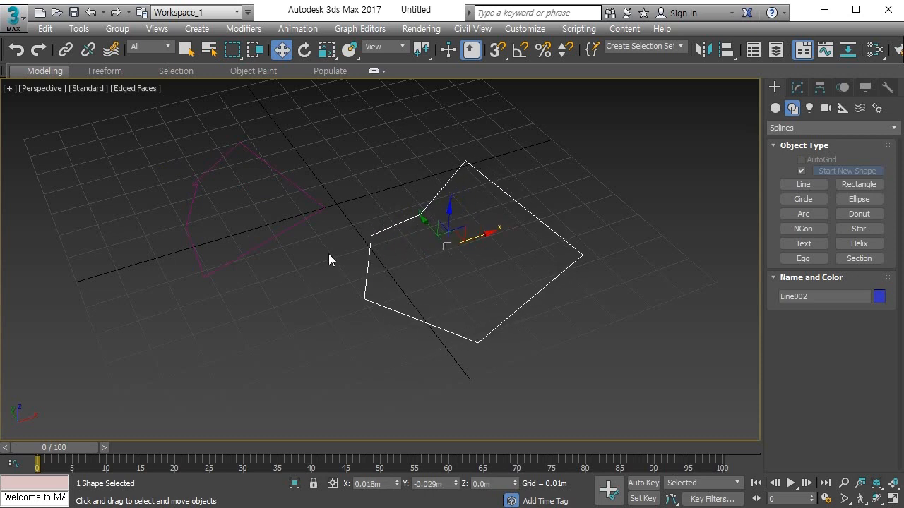
Convert the left polygon to an Editable Spline and attach the right polygon to it with Reorient off.
left_click(259, 155)
right_click(258, 152)
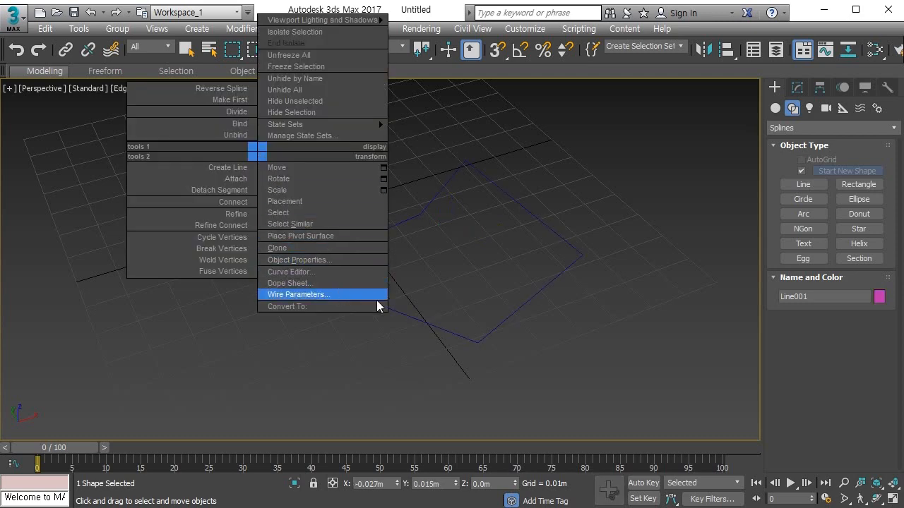
mouse_move(377, 305)
left_click(405, 303)
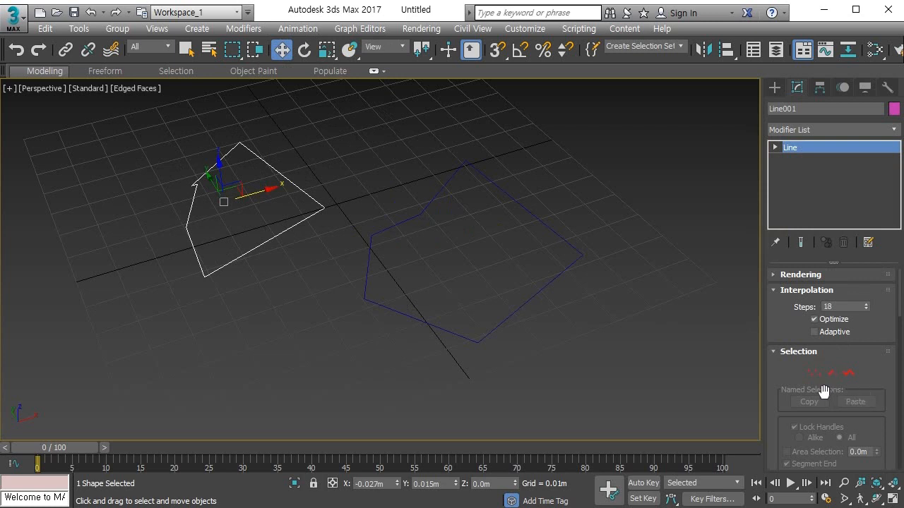
left_click_drag(779, 377, 791, 101)
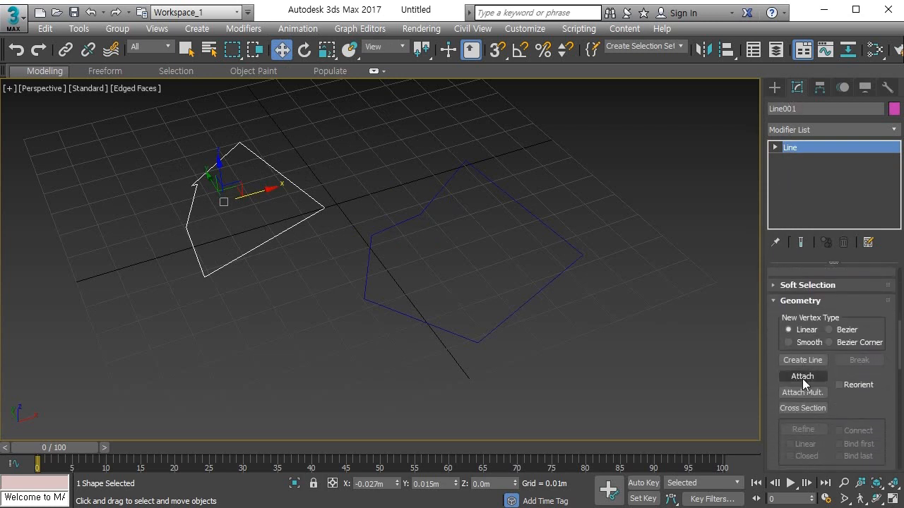
left_click(802, 376)
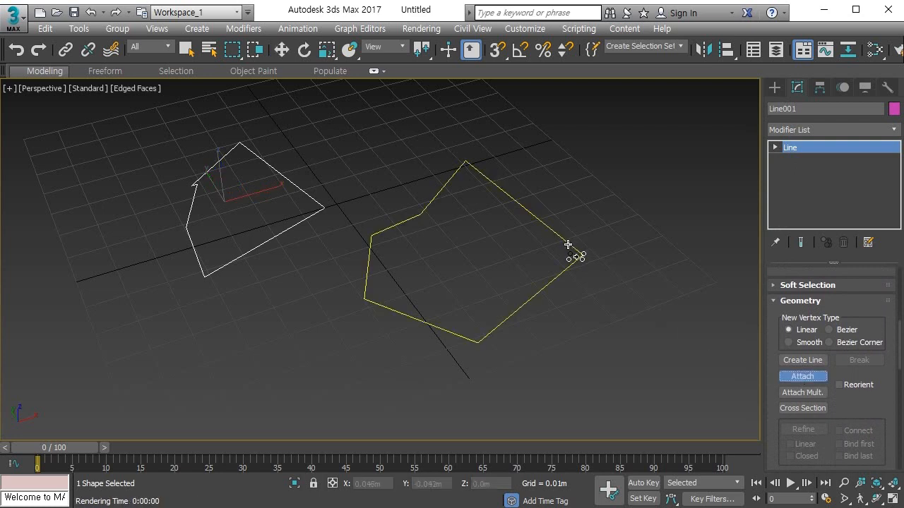
left_click(802, 376)
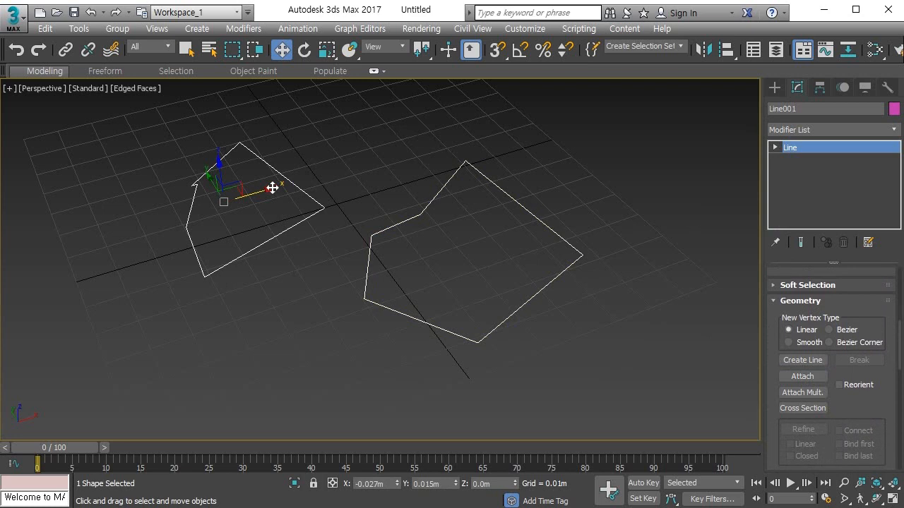
Move the attached shape slightly along negative X and check its points at Vertex level.
left_click_drag(273, 188, 252, 207)
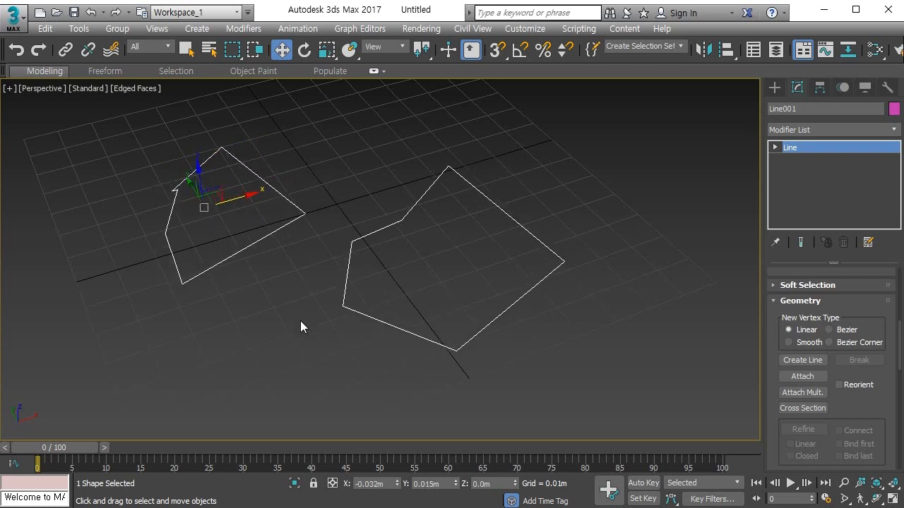
key("1")
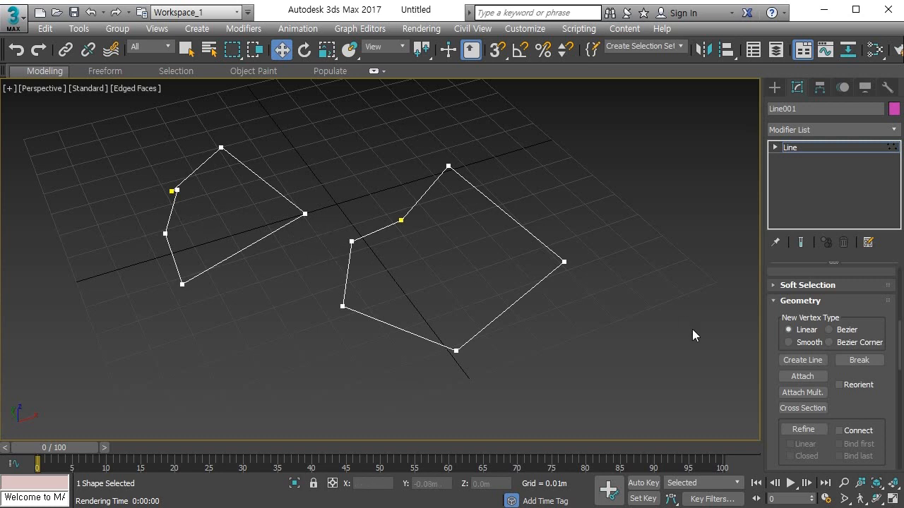
key("1")
Look at the Attach Multiple list of attachable shapes, close it without attaching anything, and deselect the shape.
left_click_drag(768, 428, 762, 345)
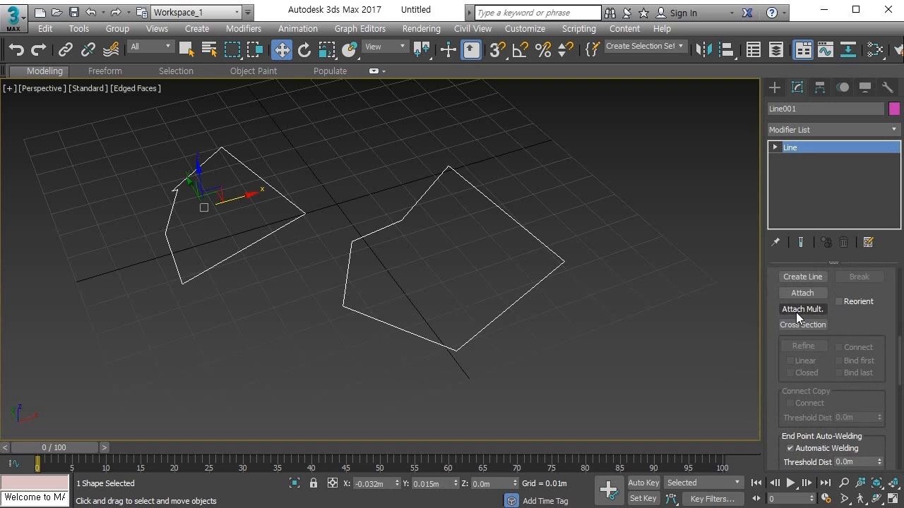
left_click(796, 312)
left_click_drag(149, 81, 668, 104)
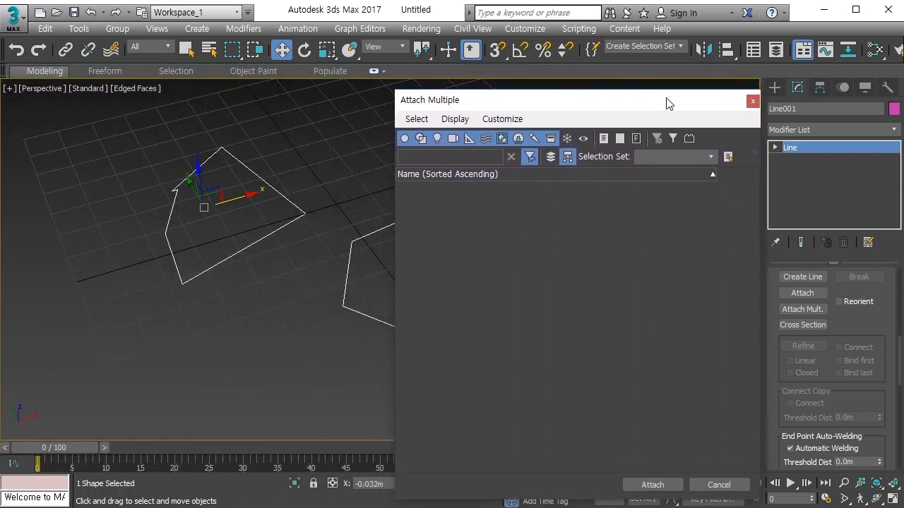
left_click(752, 101)
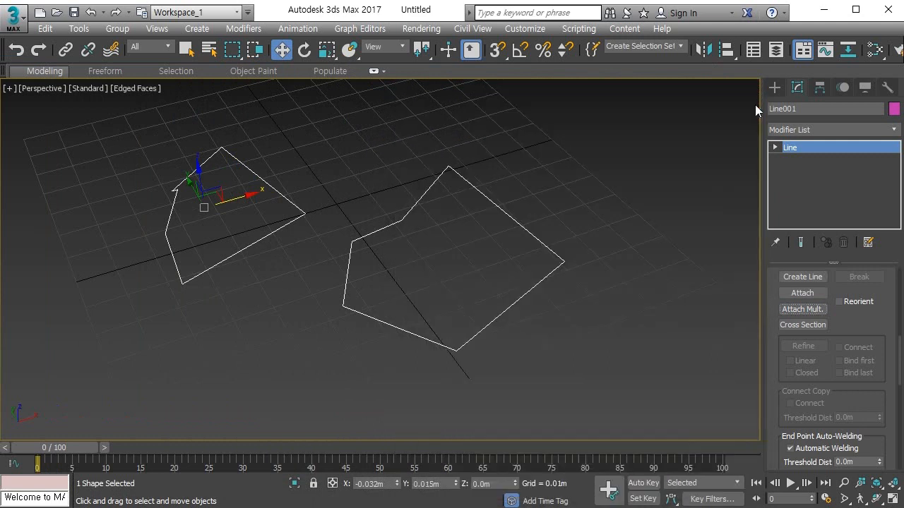
left_click_drag(767, 379, 762, 240)
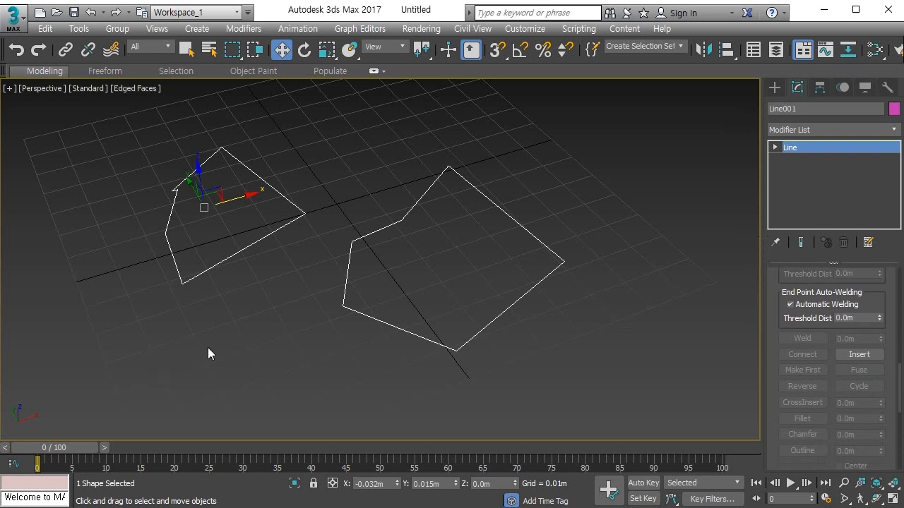
left_click(329, 300)
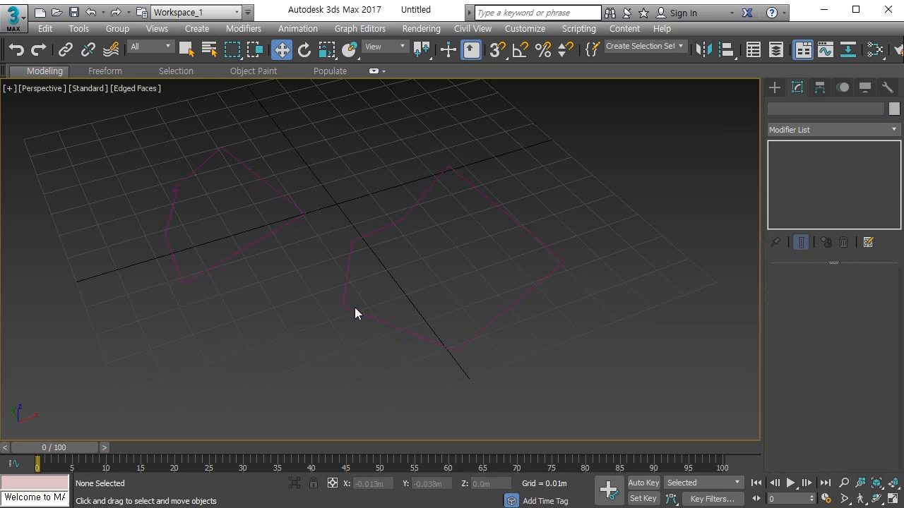
Undo the attachment of the two polygons along with their recent moves.
left_click(355, 308)
key("ctrl+z")
key("ctrl+z")
key("ctrl+z")
key("ctrl+z")
key("ctrl+z")
key("ctrl+z")
key("ctrl+z")
key("ctrl+z")
Convert the left polygon to an Editable Spline, enable Reorient, and attach the right polygon to it.
left_click(223, 257)
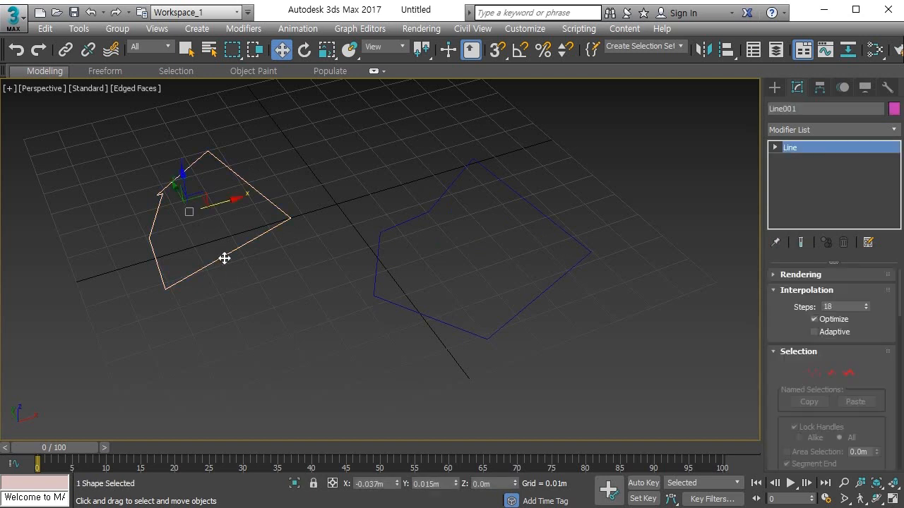
right_click(224, 258)
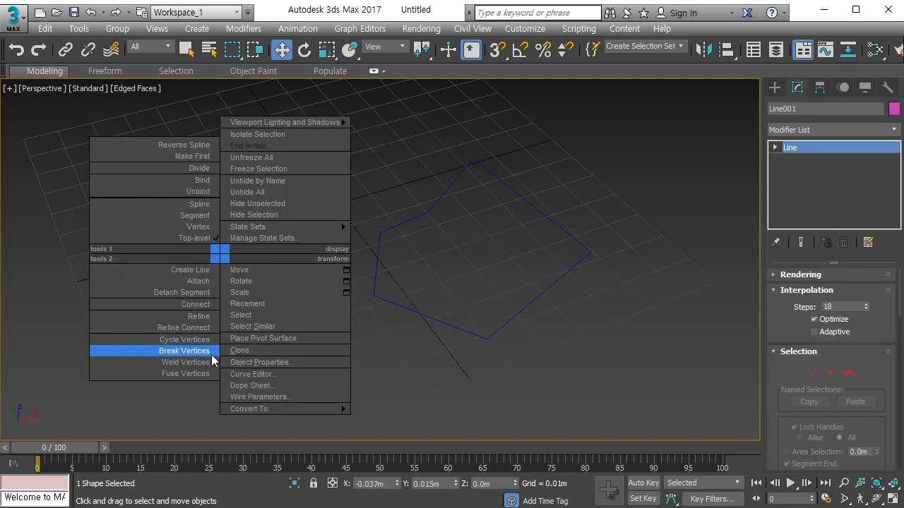
mouse_move(324, 410)
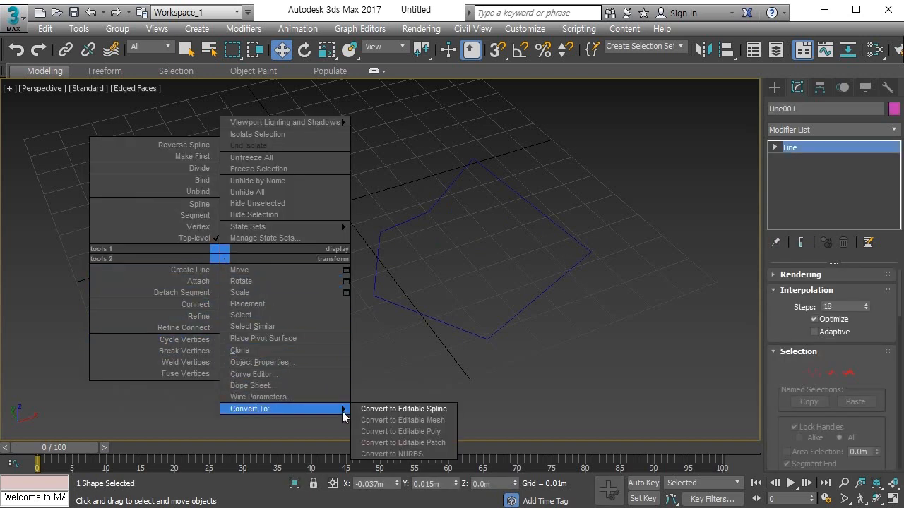
left_click(372, 413)
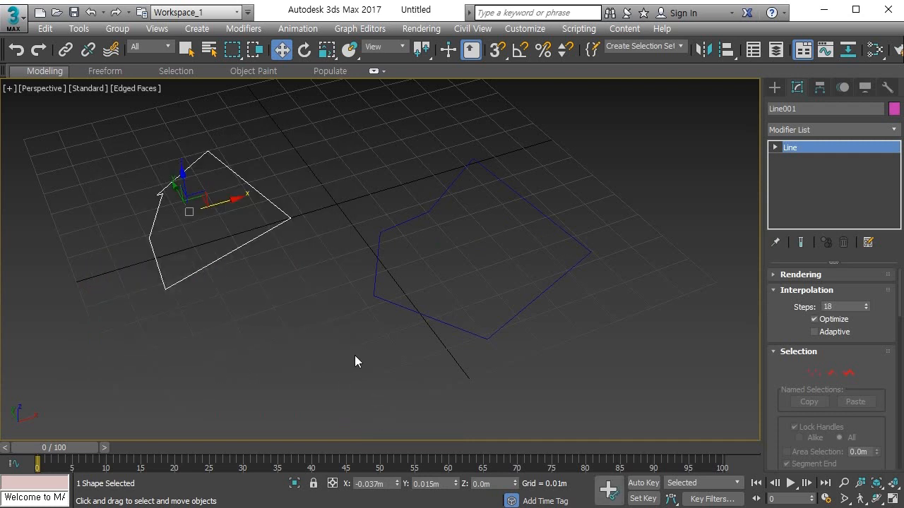
left_click_drag(768, 431, 739, 137)
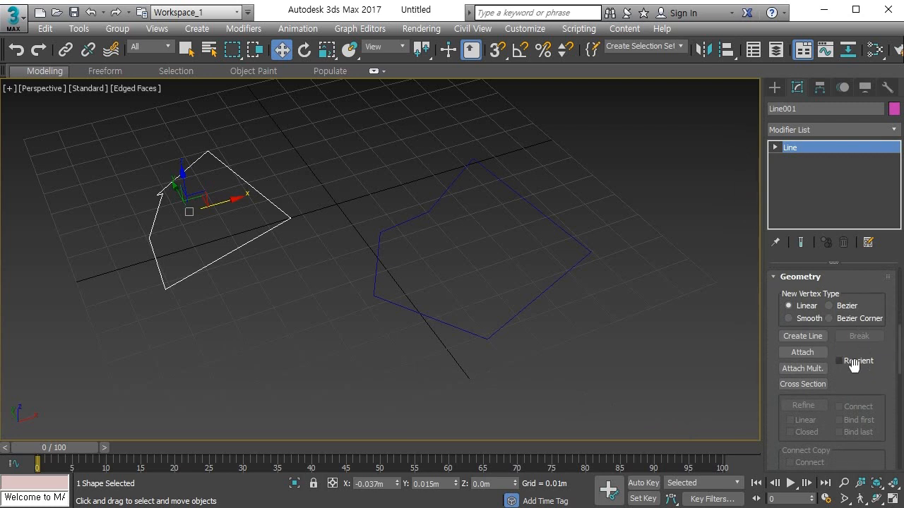
left_click(841, 360)
left_click(802, 353)
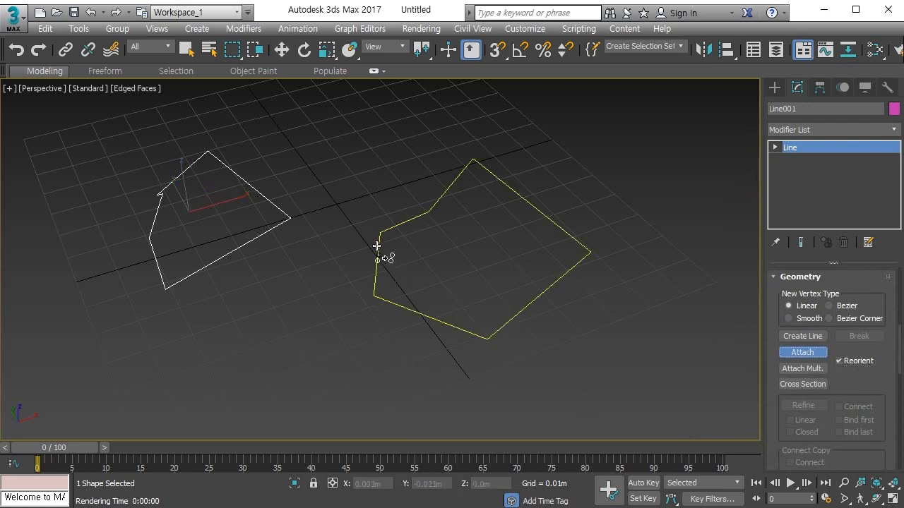
left_click(390, 229)
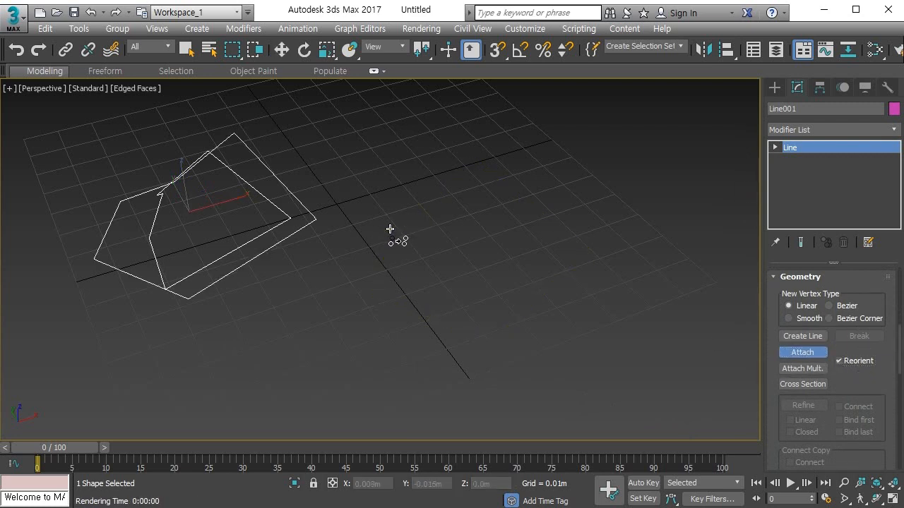
left_click(802, 356)
left_click(401, 345)
Delete the attached shape and draw a large rectangle with a smaller one, about 0.04 m by 0.025 m, inside it.
left_click(253, 259)
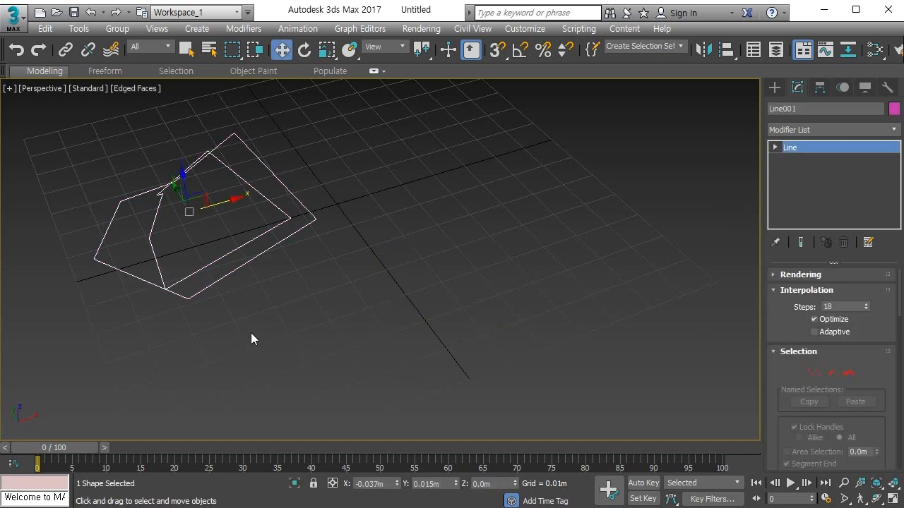
key("Delete")
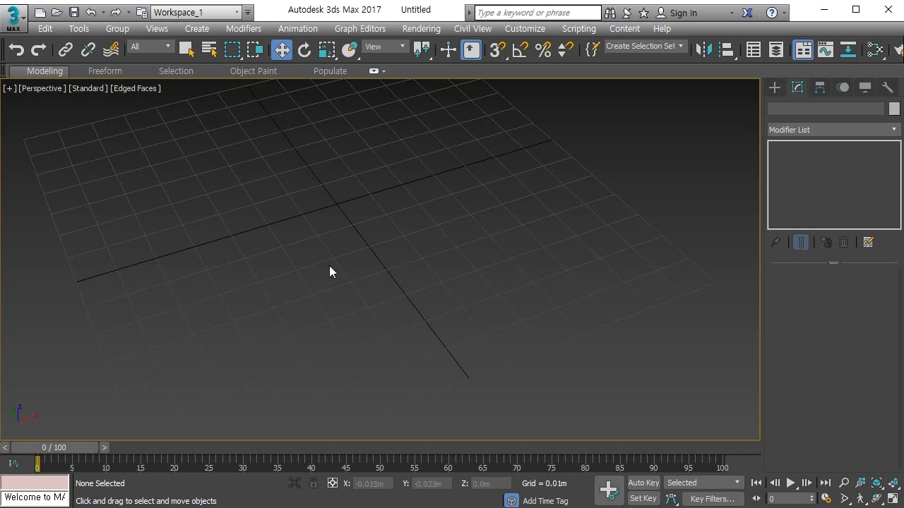
left_click(777, 87)
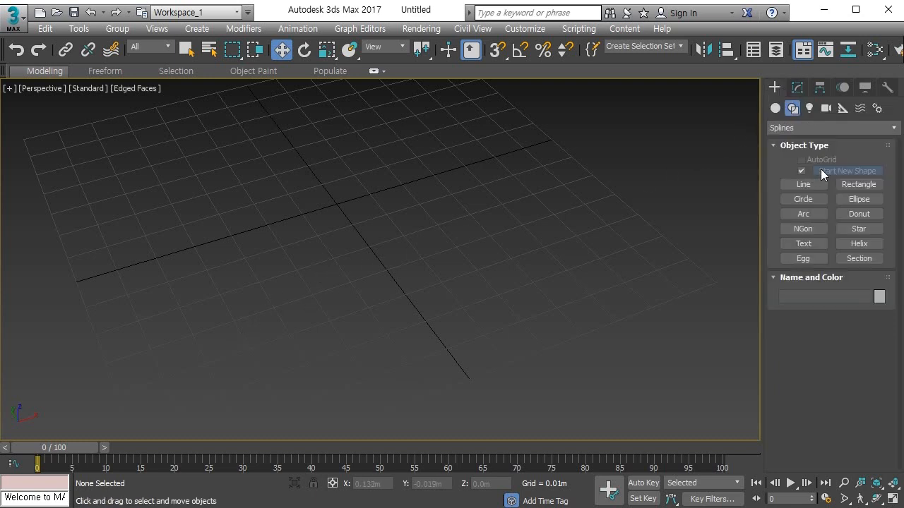
left_click(853, 185)
left_click_drag(272, 220, 598, 322)
left_click_drag(363, 239, 533, 306)
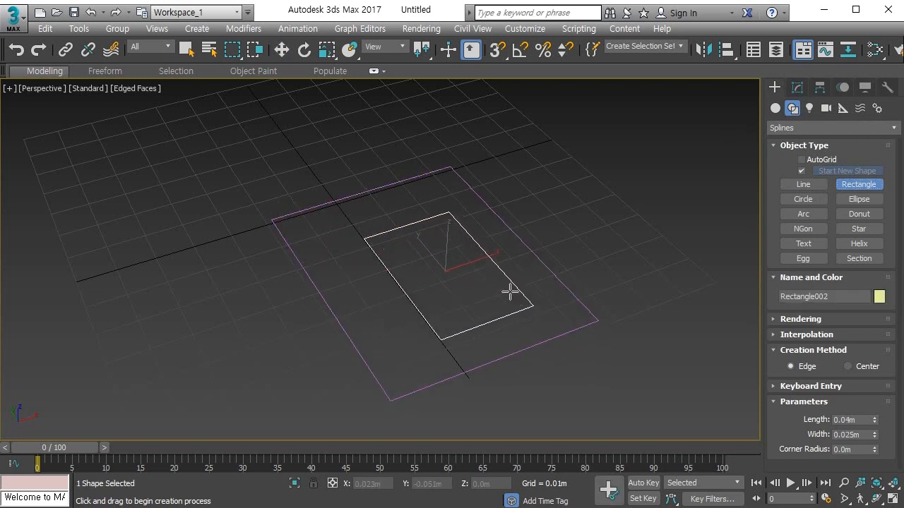
key("w")
Convert the inner rectangle to an Editable Spline and attach the outer rectangle to it with Reorient on.
right_click(391, 279)
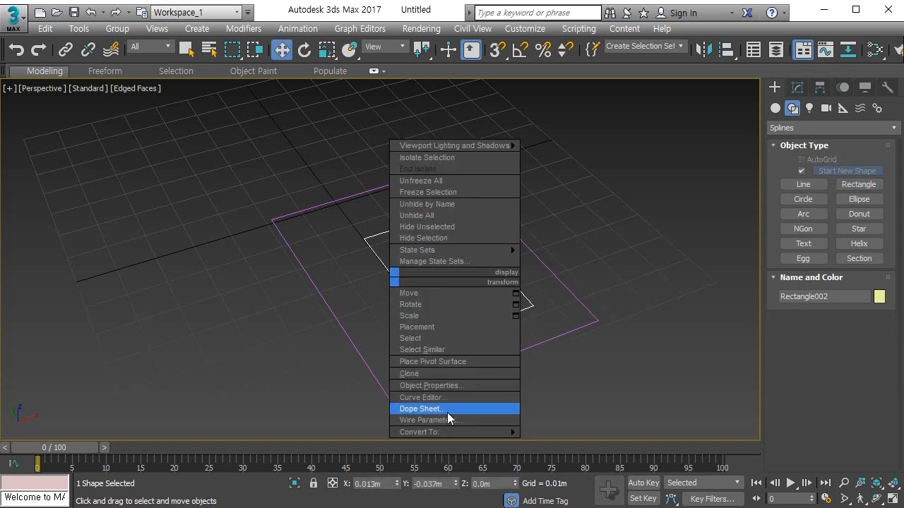
mouse_move(472, 432)
left_click(565, 432)
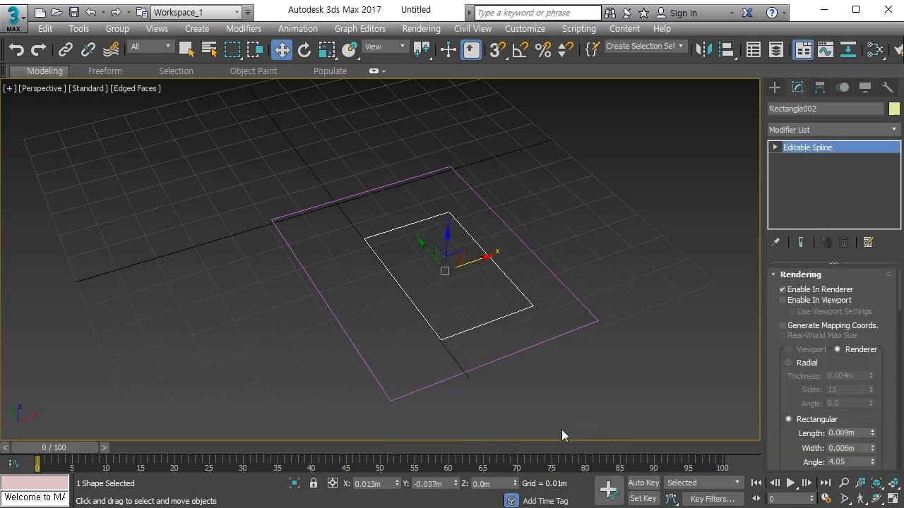
scroll(781, 401, "down", 3)
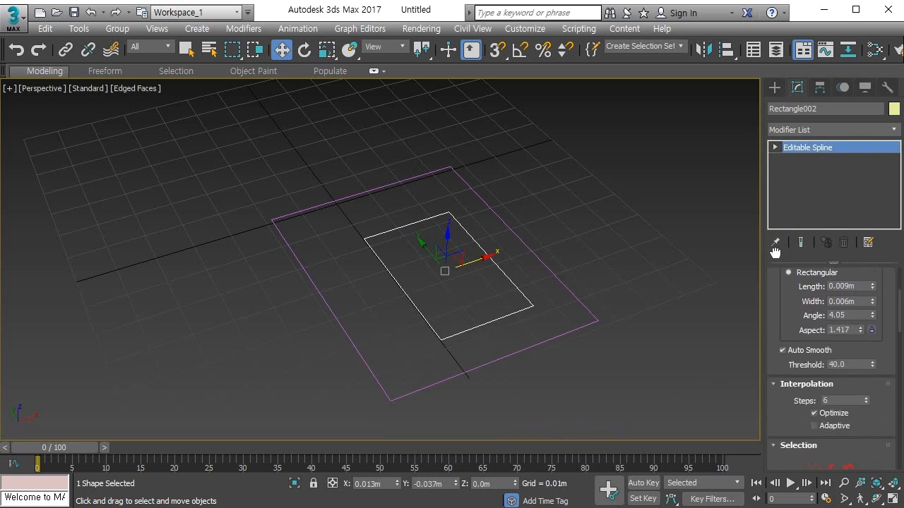
left_click_drag(777, 404, 788, 70)
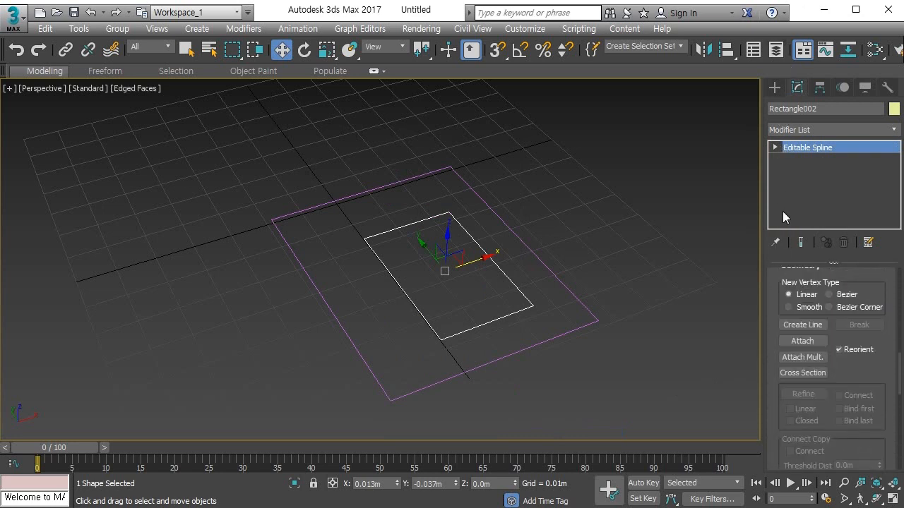
left_click(802, 341)
left_click(360, 195)
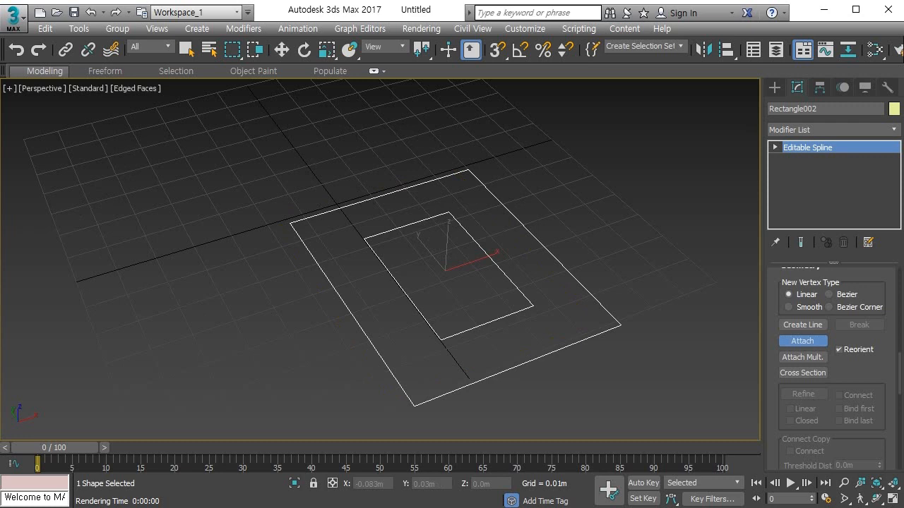
Try connecting the outer rectangle's corners to the inner rectangle's with Cross Section, undo it, and leave the tool.
left_click_drag(777, 398, 776, 353)
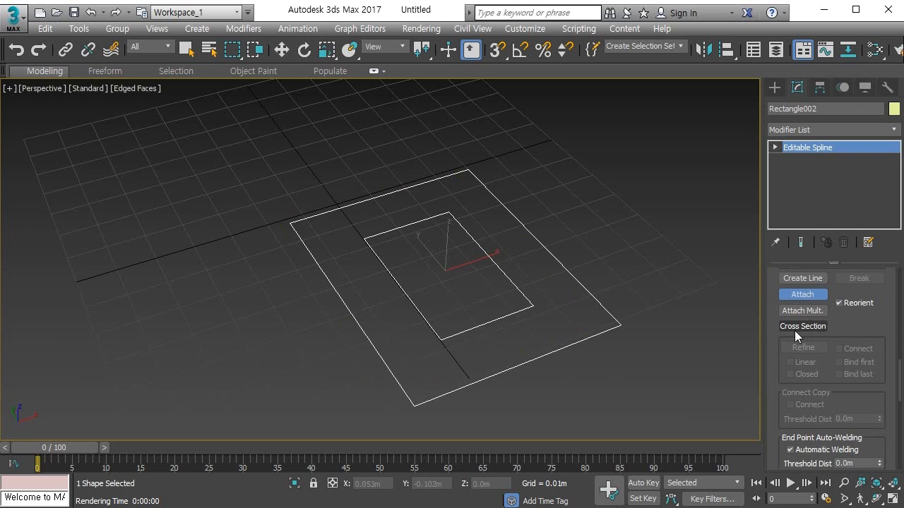
left_click(794, 330)
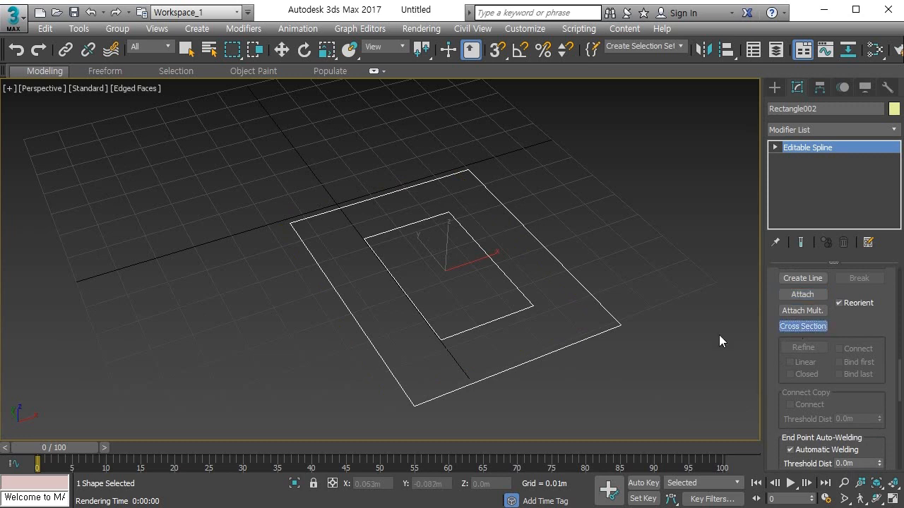
left_click(536, 237)
left_click(492, 258)
middle_click_drag(219, 275, 150, 252)
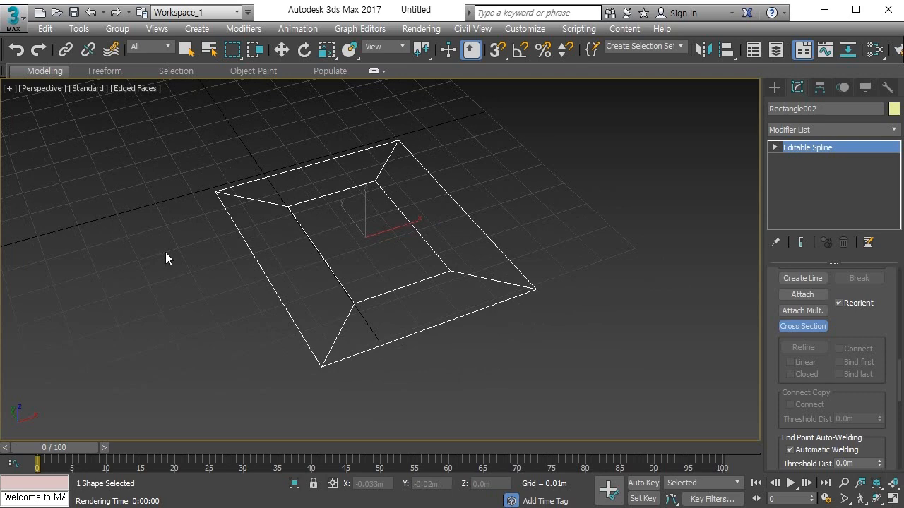
key("ctrl+z")
left_click(788, 329)
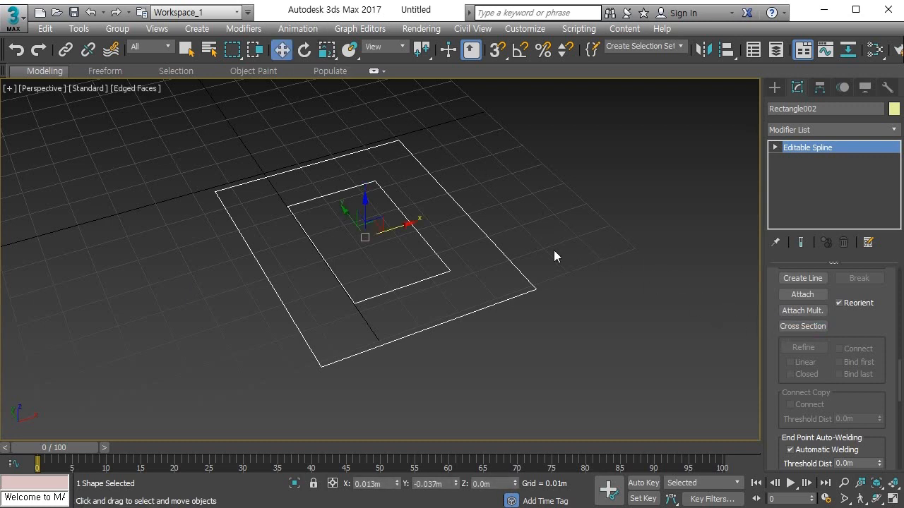
Break the outer rectangle's front corner vertex and raise one of the resulting vertices about 0.014 m along Z.
key("1")
left_click_drag(291, 352, 341, 396)
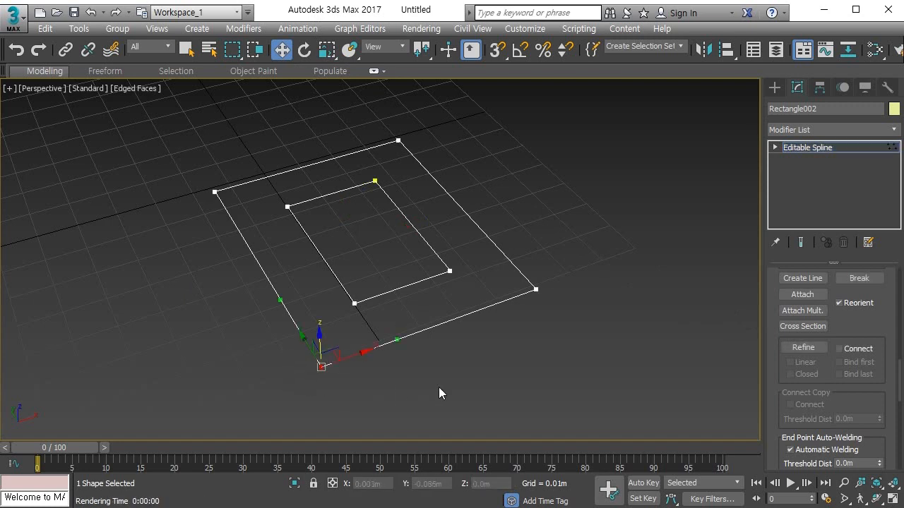
left_click(869, 282)
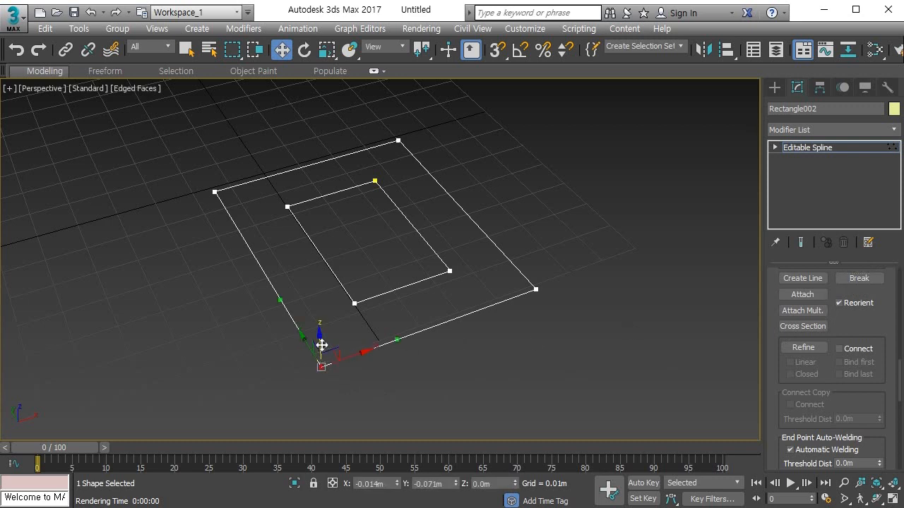
left_click_drag(322, 344, 322, 297)
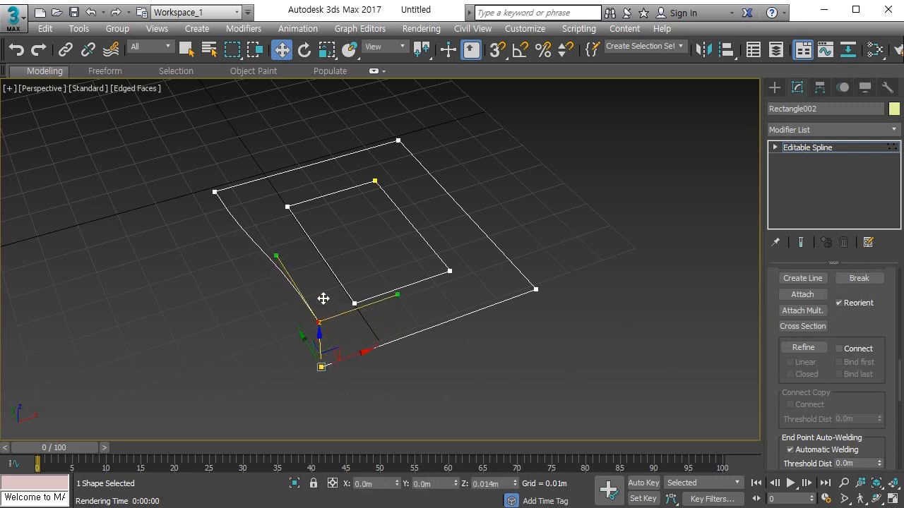
Insert five vertices with Refine: one on each rectangle's front edge, one on the inner's right edge and two on the outer's right edge.
left_click(266, 356)
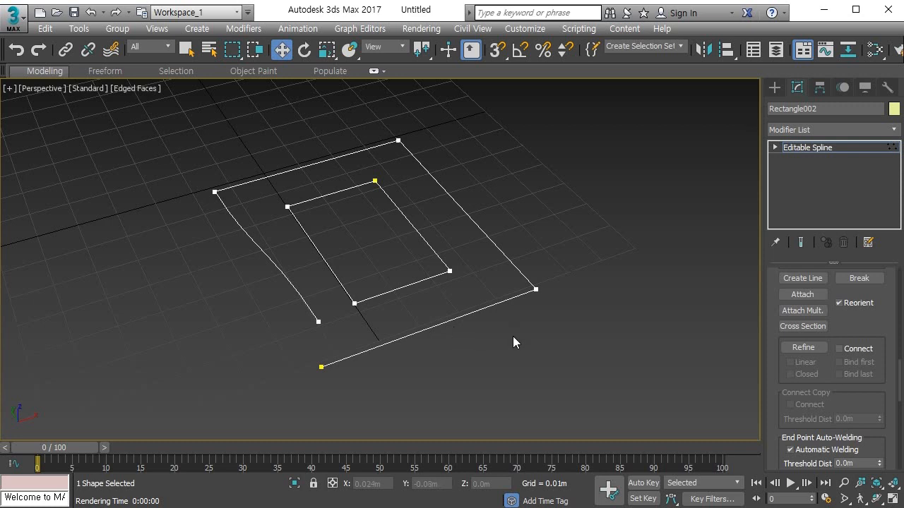
left_click(805, 348)
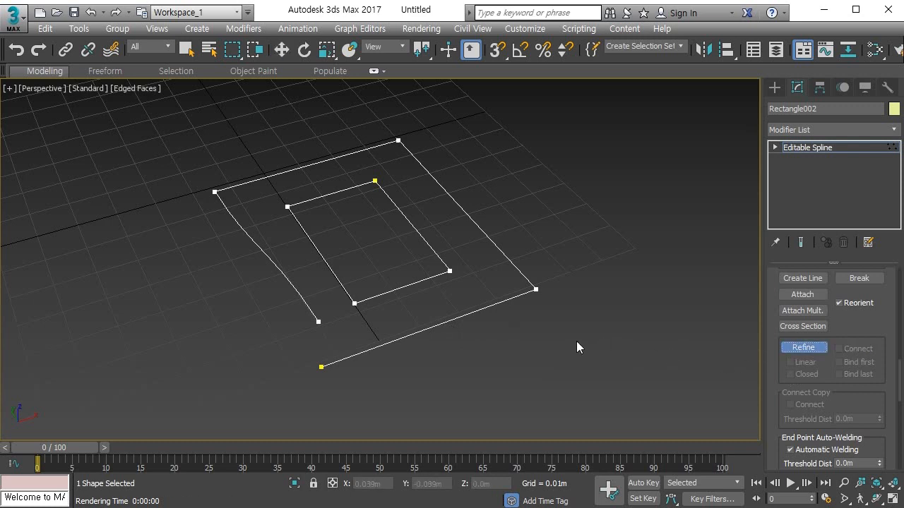
left_click(439, 325)
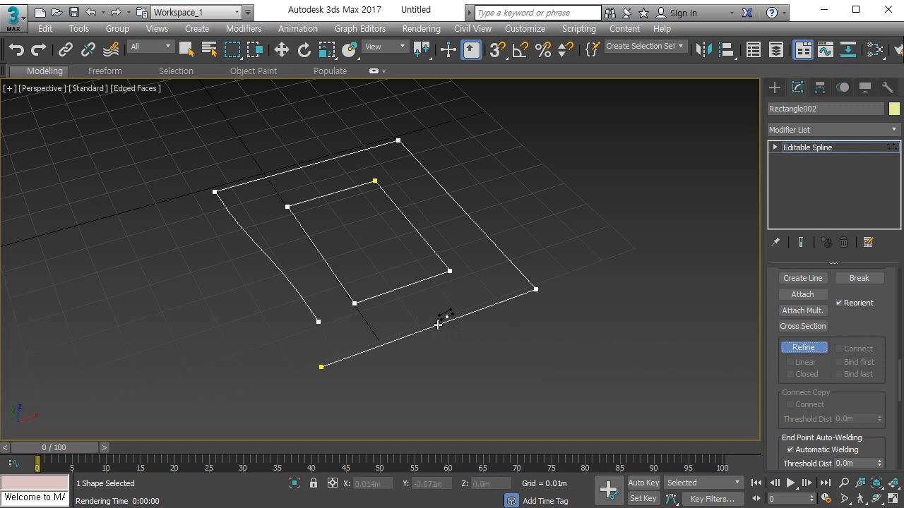
left_click(395, 290)
left_click(408, 222)
left_click(521, 272)
left_click(433, 180)
left_click(811, 347)
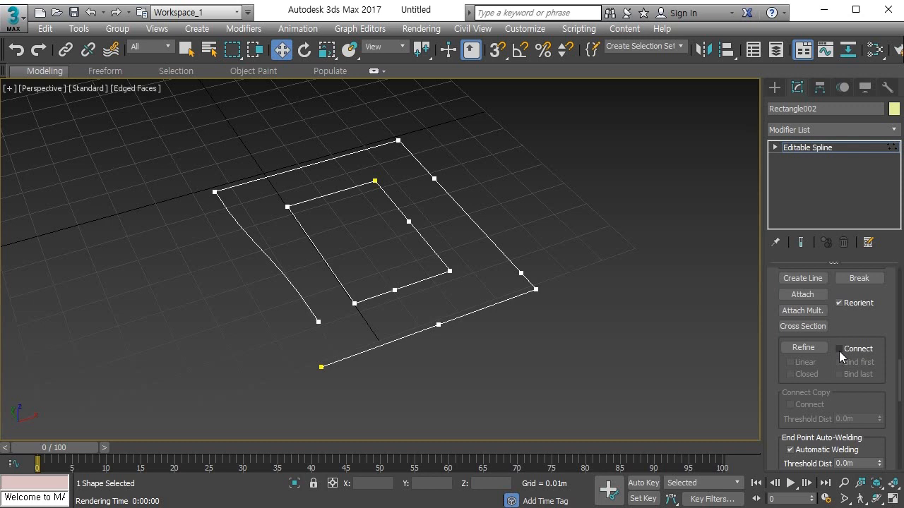
Turn on Connect and refine the back edges of the outer and inner rectangles to join them with a new line.
left_click(838, 349)
left_click(310, 165)
left_click(798, 349)
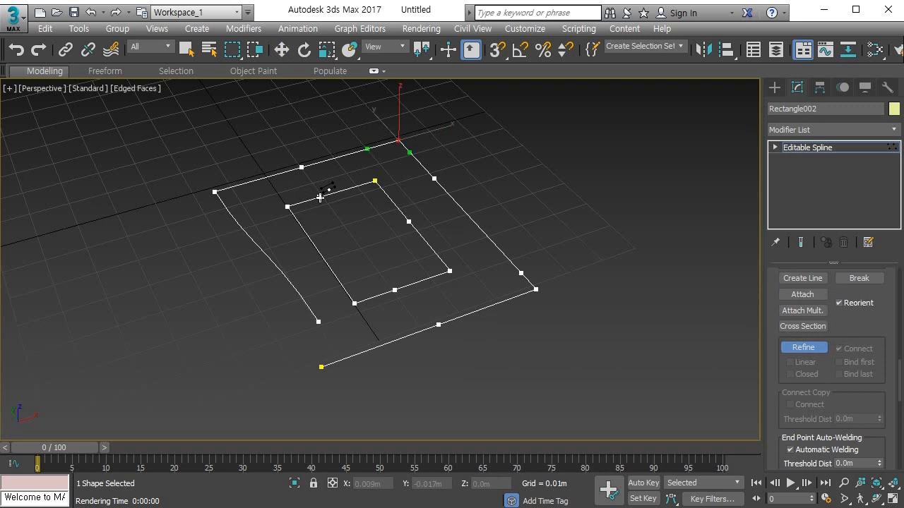
right_click(320, 198)
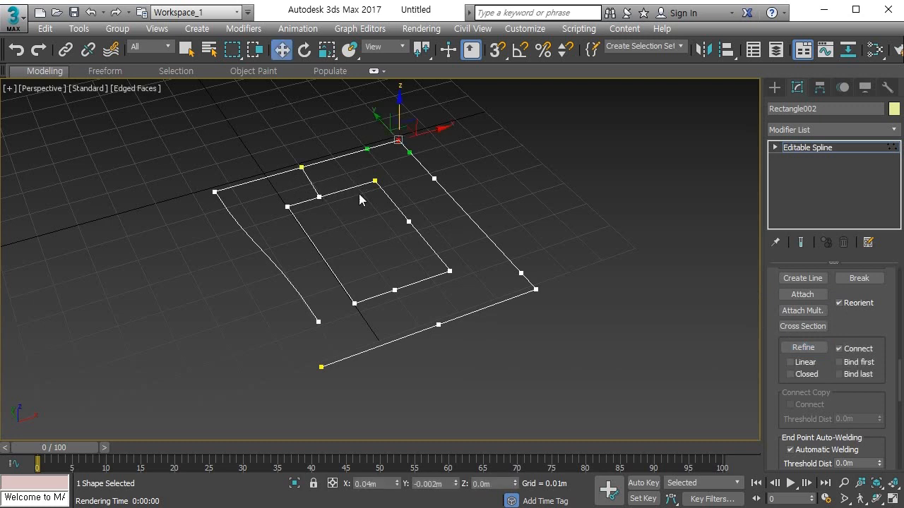
Inspect the connecting line's outer end in Segment and Vertex modes, then shift that end slightly along X.
key("2")
left_click(301, 166)
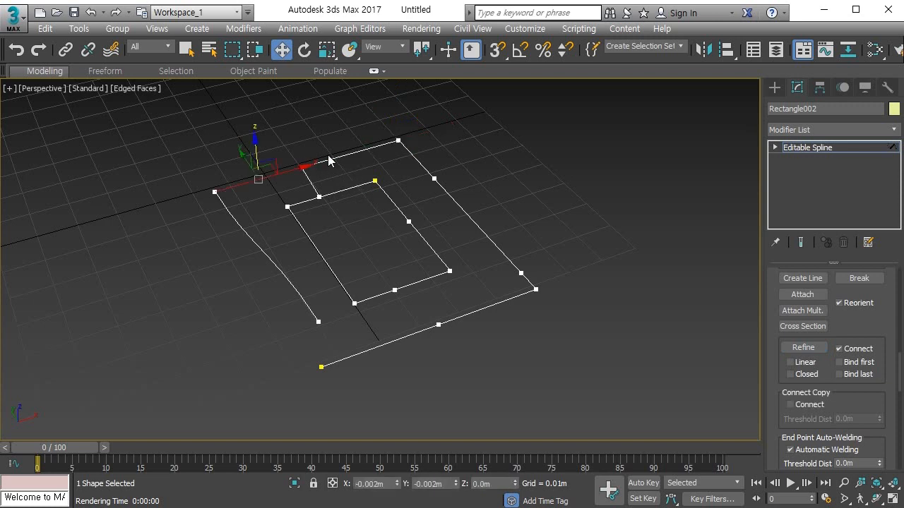
key("1")
left_click(303, 167)
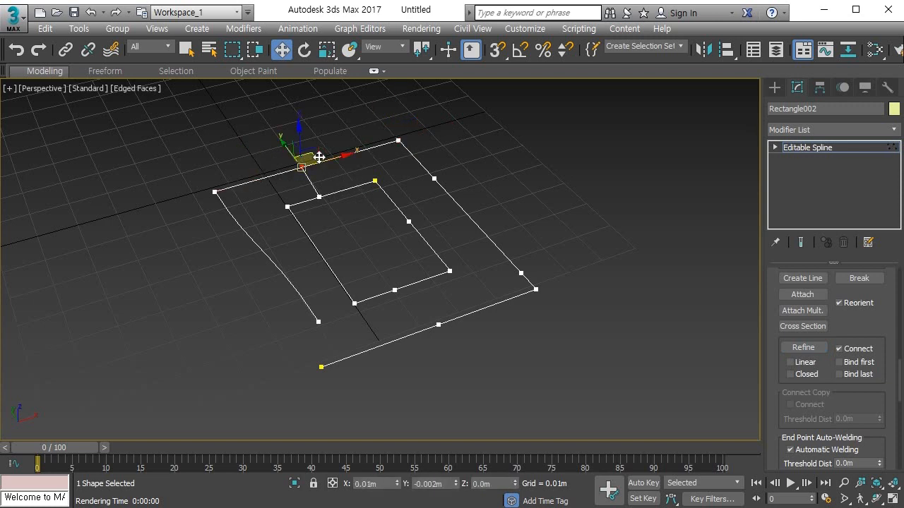
left_click_drag(302, 112, 302, 110)
key("ctrl+z")
mouse_move(339, 155)
left_mouse_down()
mouse_move(363, 148)
mouse_move(317, 157)
mouse_move(364, 149)
mouse_move(345, 155)
left_mouse_up()
Try moving the connecting line's inner end to about 0.015 m in X and along Z, and clear the selection.
left_click(319, 197)
left_click_drag(365, 186, 382, 177)
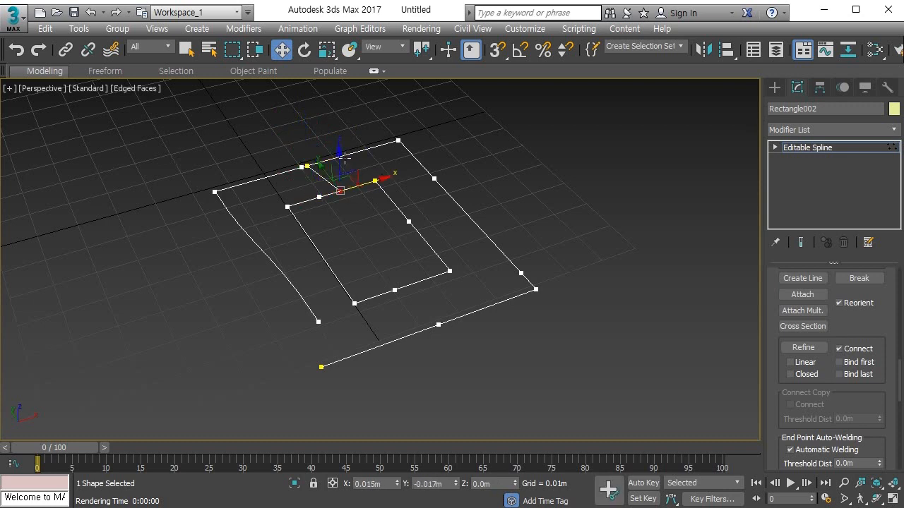
mouse_move(343, 156)
left_mouse_down()
mouse_move(342, 116)
mouse_move(350, 147)
left_mouse_up()
right_click(351, 148)
key("Delete")
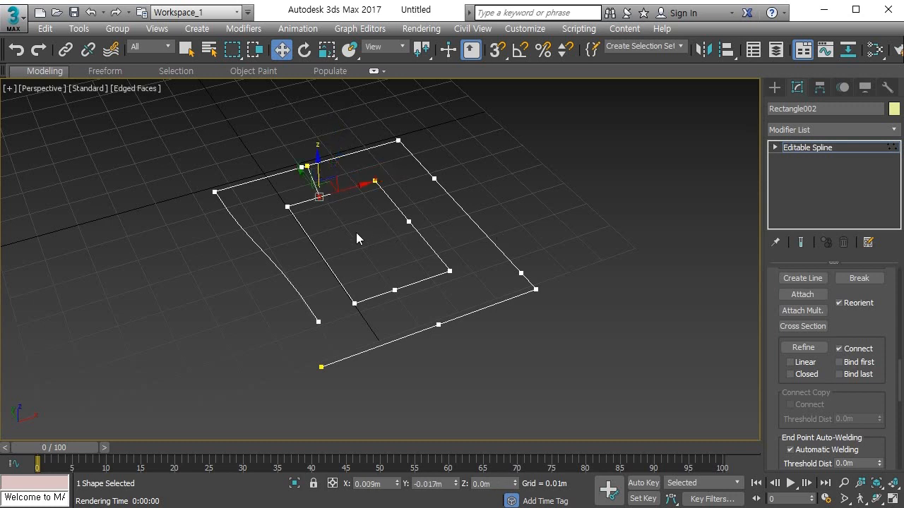
left_click(356, 237)
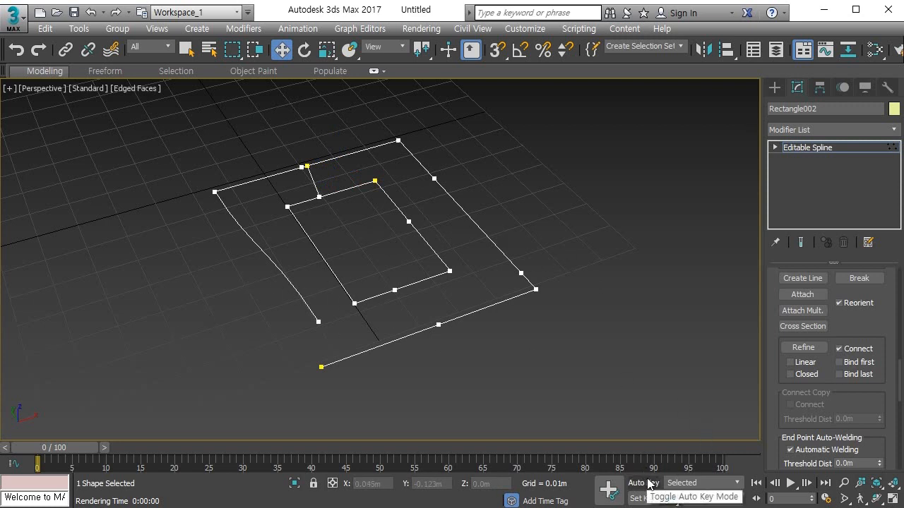
Enable Bind first with Linear and Closed off, and join the inner rectangle's front edge to the outer's using Refine.
left_click(805, 364)
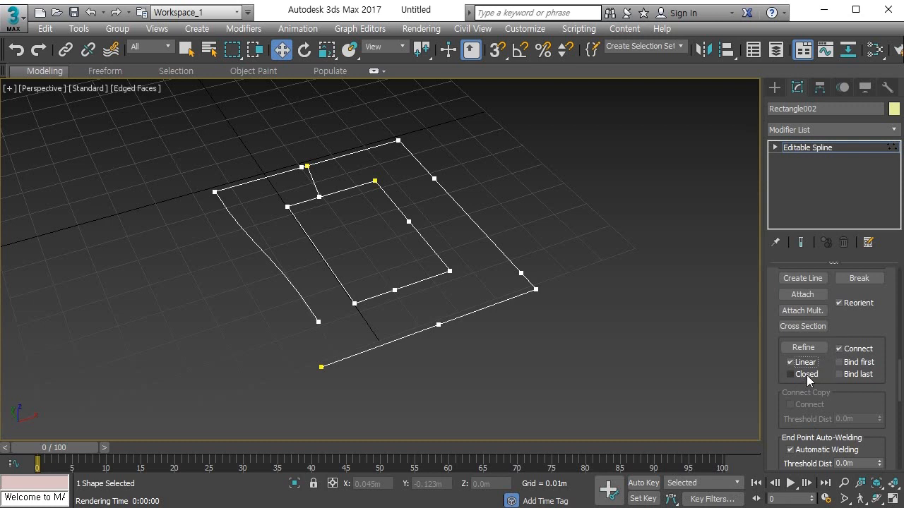
left_click(809, 379)
left_click(805, 366)
left_click(845, 374)
left_click(809, 349)
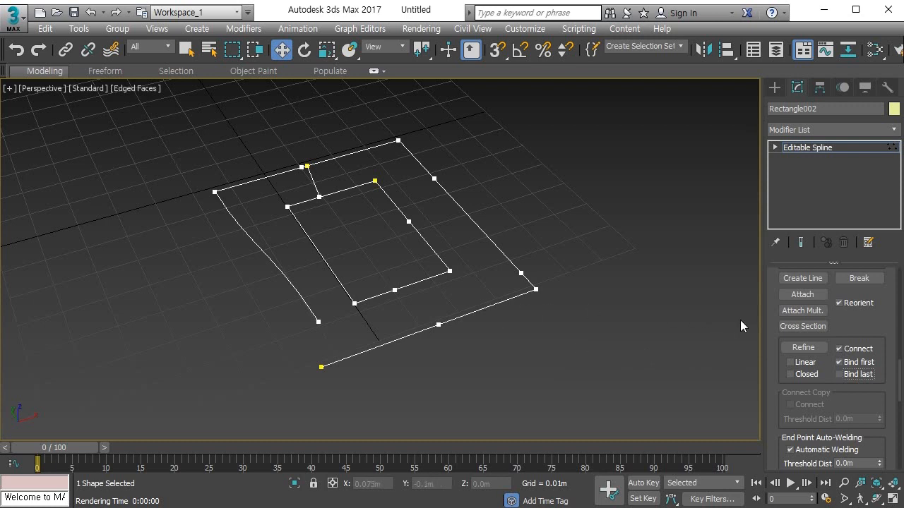
left_click(796, 347)
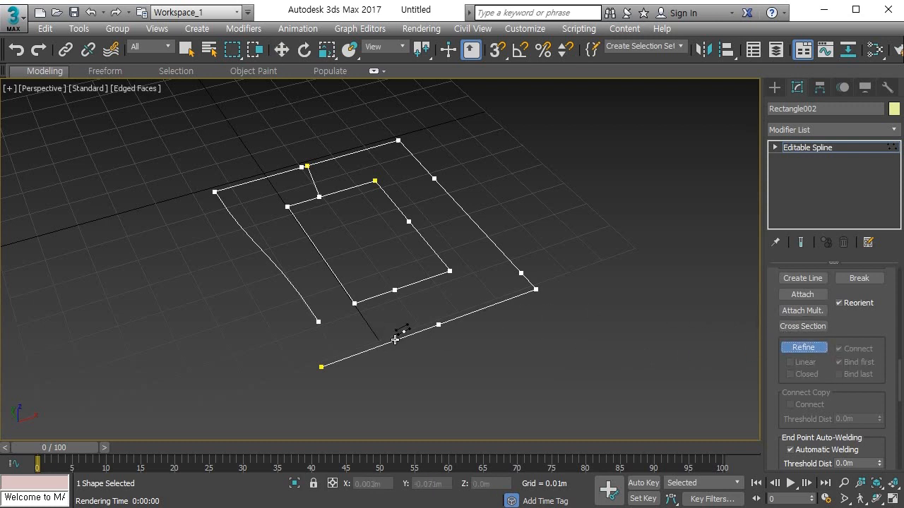
left_click(378, 296)
left_click(381, 345)
right_click(382, 345)
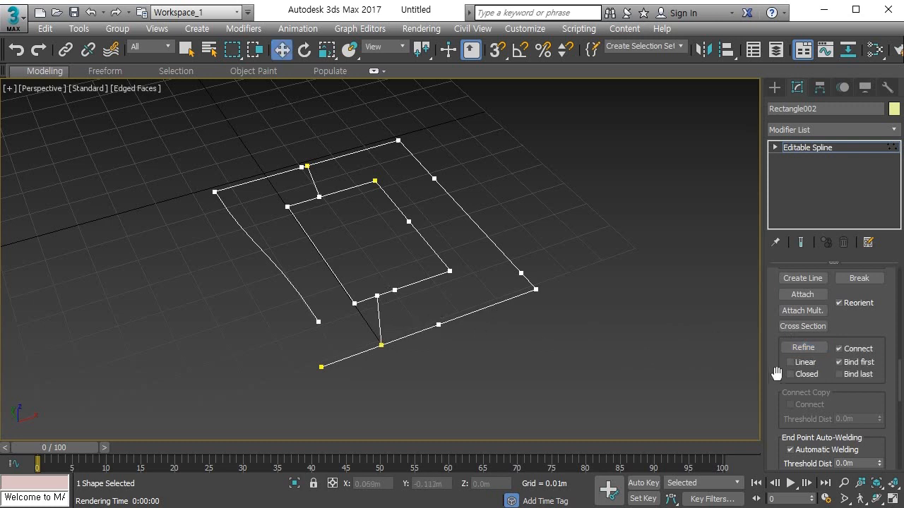
Test the Bind first connection by moving vertices on the inner rectangle's front edge and selecting the line's outer end.
left_click(381, 344)
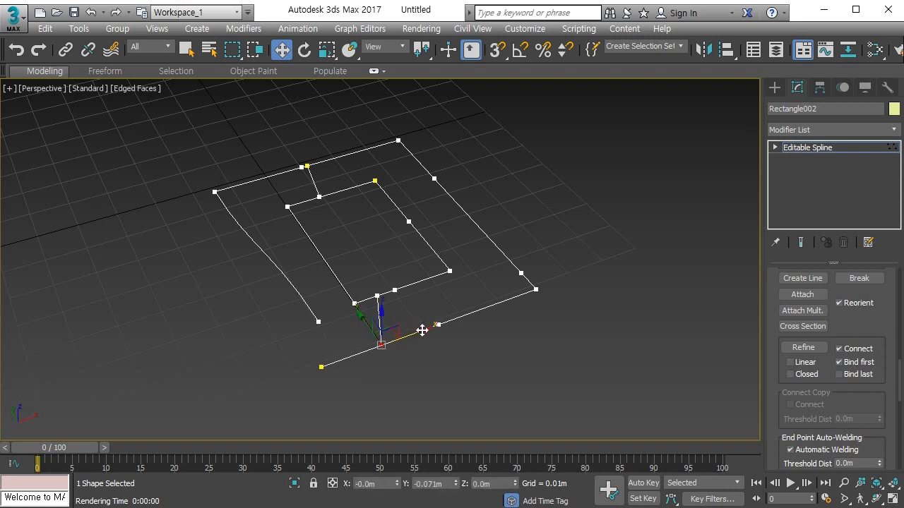
left_click(377, 295)
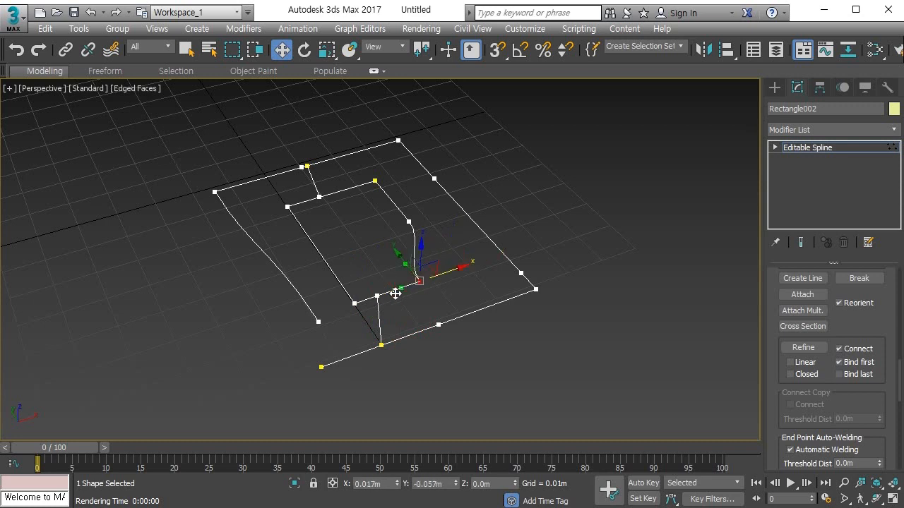
left_click_drag(418, 288, 381, 342)
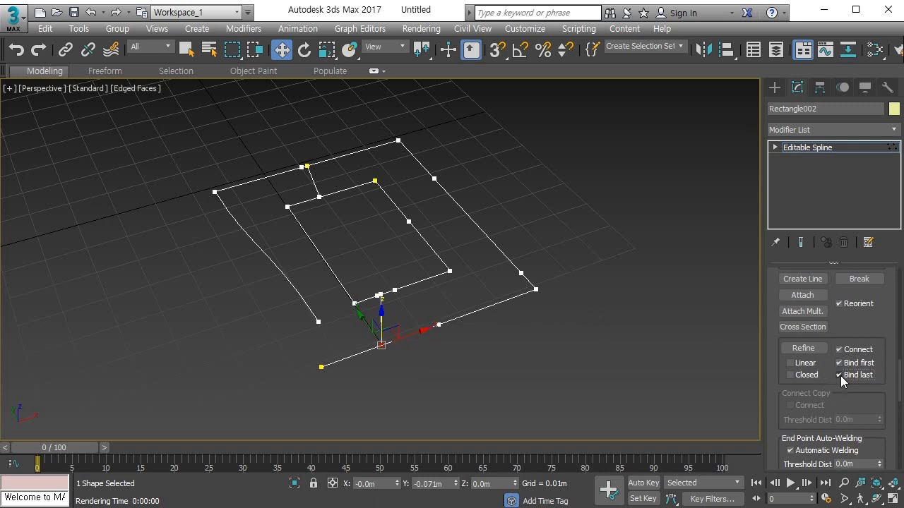
Enable Bind last, join the outer rectangle's left edge to the inner's with Refine, and test selecting both ends of the new line.
left_click(803, 348)
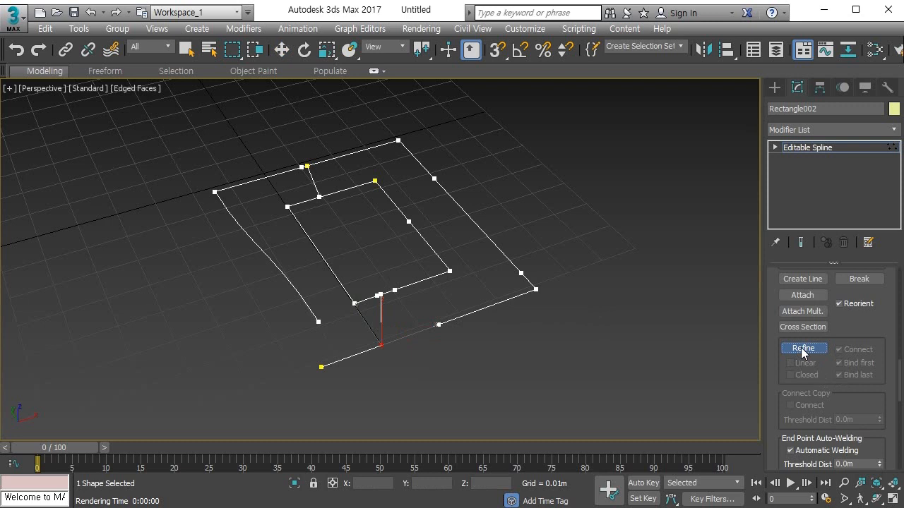
left_click(259, 247)
right_click(309, 240)
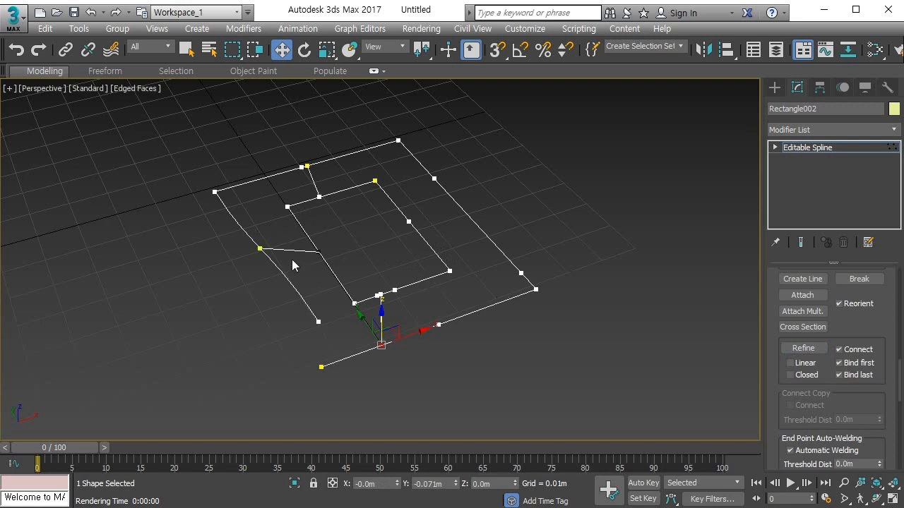
left_click(260, 247)
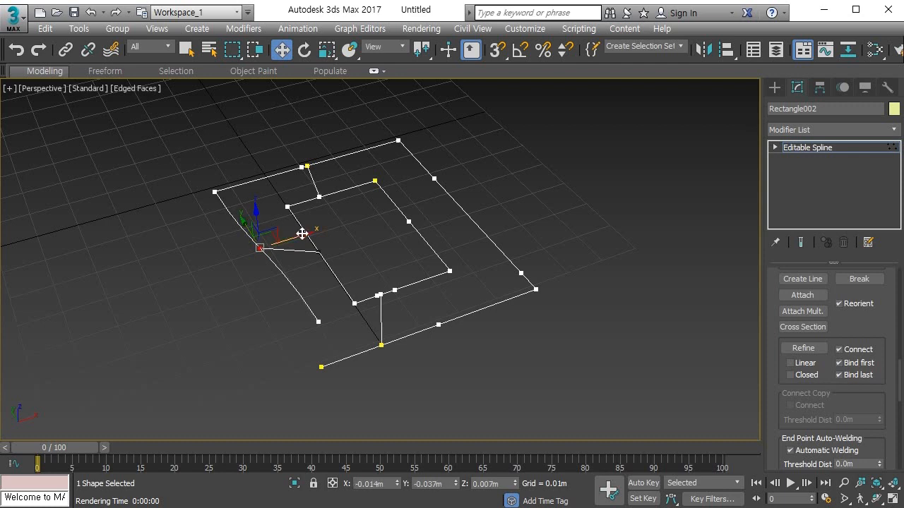
left_click(319, 251)
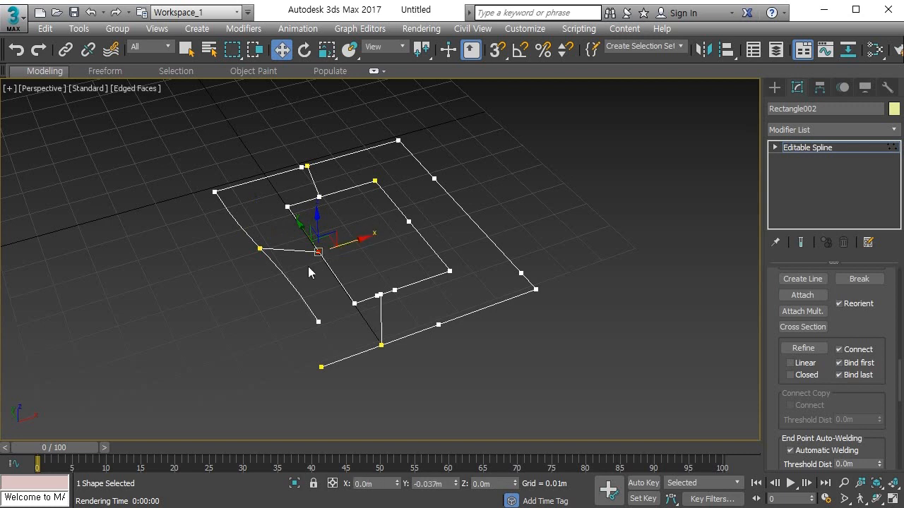
left_click(227, 309)
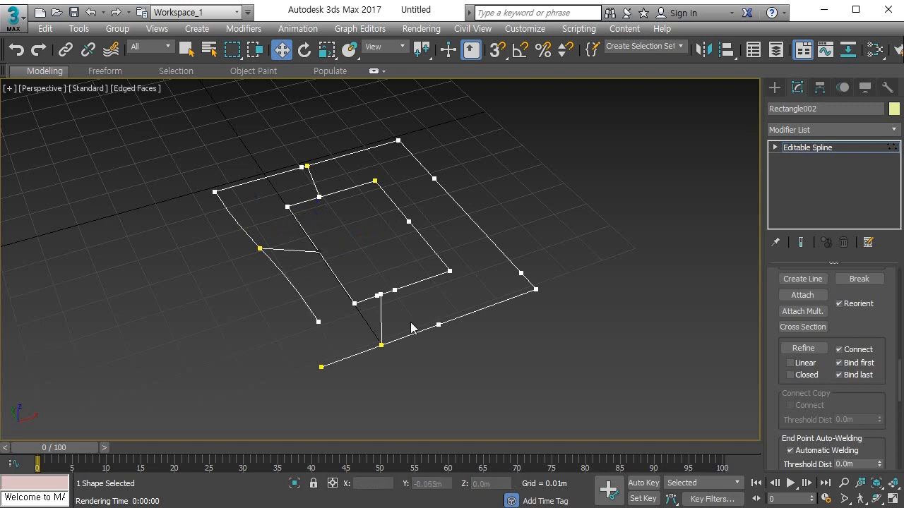
Toggle the Refine group's Connect option several times and leave it off.
left_click(839, 350)
left_click(839, 350)
left_click(838, 351)
left_click(839, 350)
left_click(839, 351)
left_click(839, 350)
left_click(839, 363)
left_click(838, 350)
Undo all the refined vertices, the connecting lines and the corner break, back to the two plain rectangles.
middle_click_drag(566, 351, 525, 349)
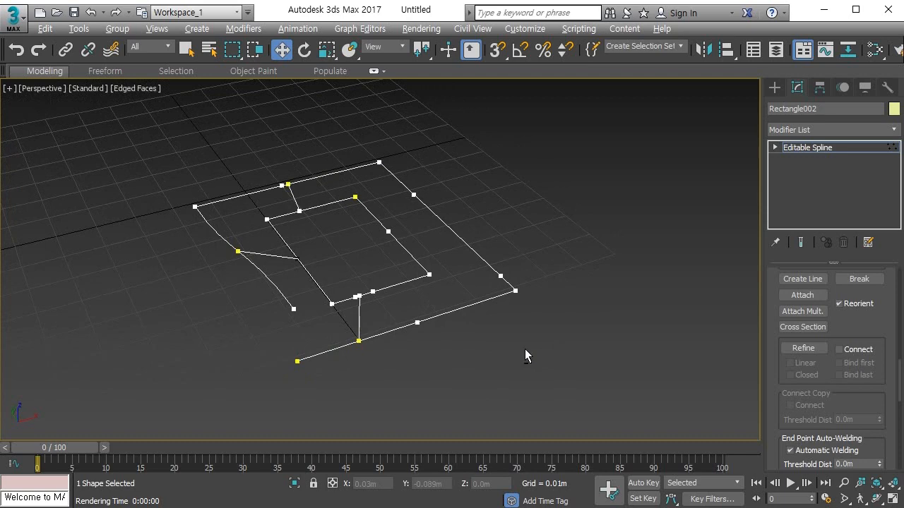
key("ctrl+z")
key("ctrl+z")
key("ctrl+z")
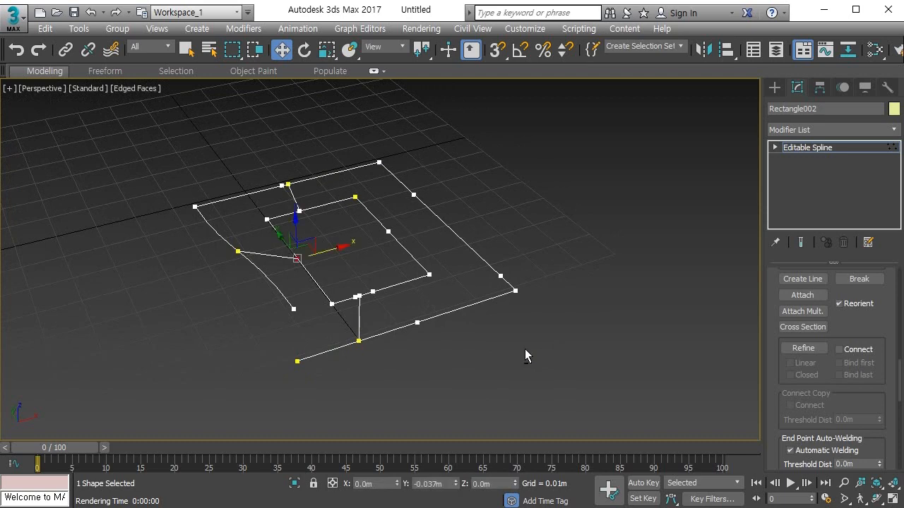
key("ctrl+z")
key("ctrl+z")
key("ctrl+z")
key("ctrl+z")
key("ctrl+z")
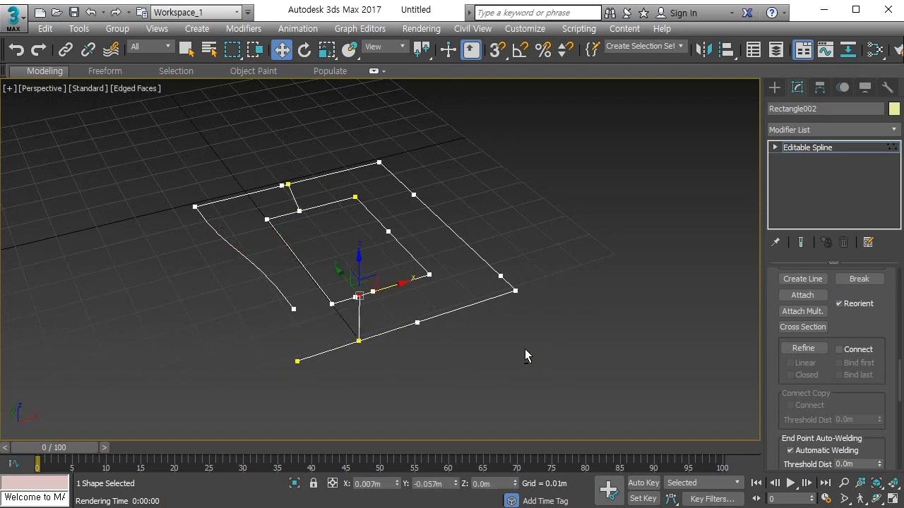
key("ctrl+z")
key("ctrl+z")
key("ctrl+z")
key("ctrl+z")
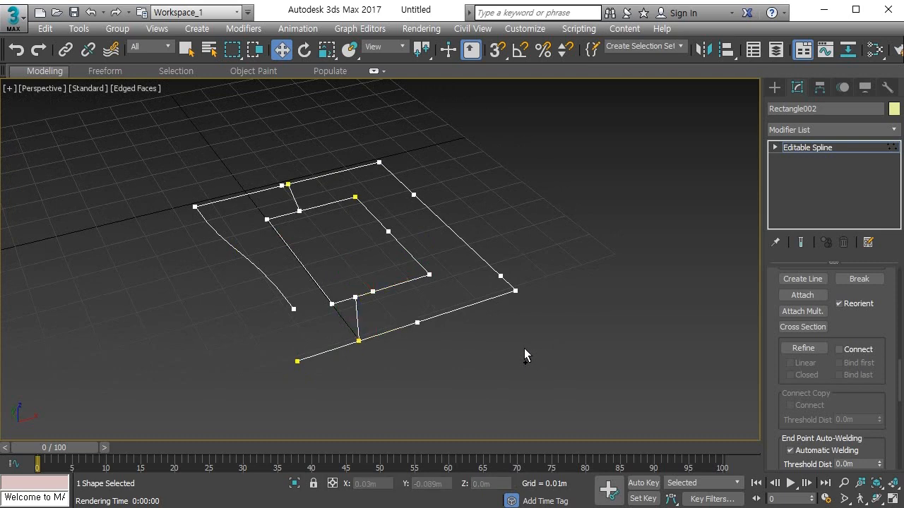
key("ctrl+z")
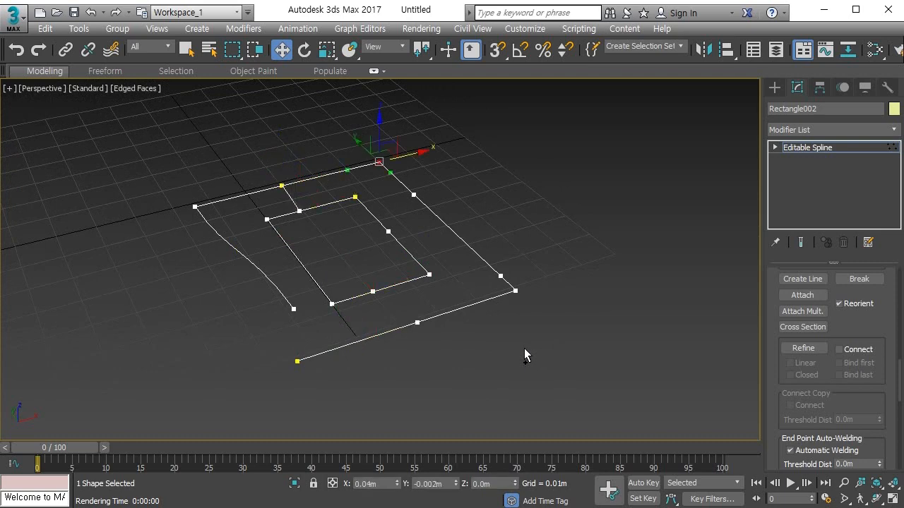
key("ctrl+z")
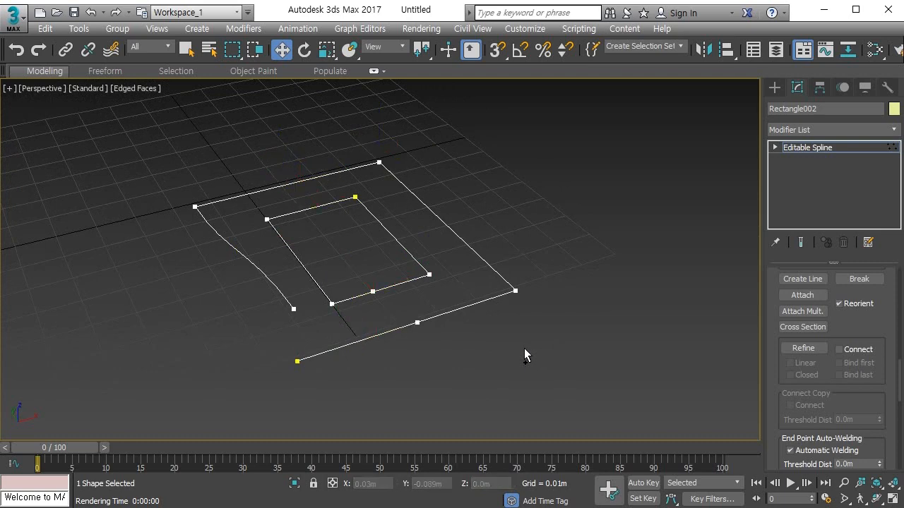
key("ctrl+z")
key("ctrl+z")
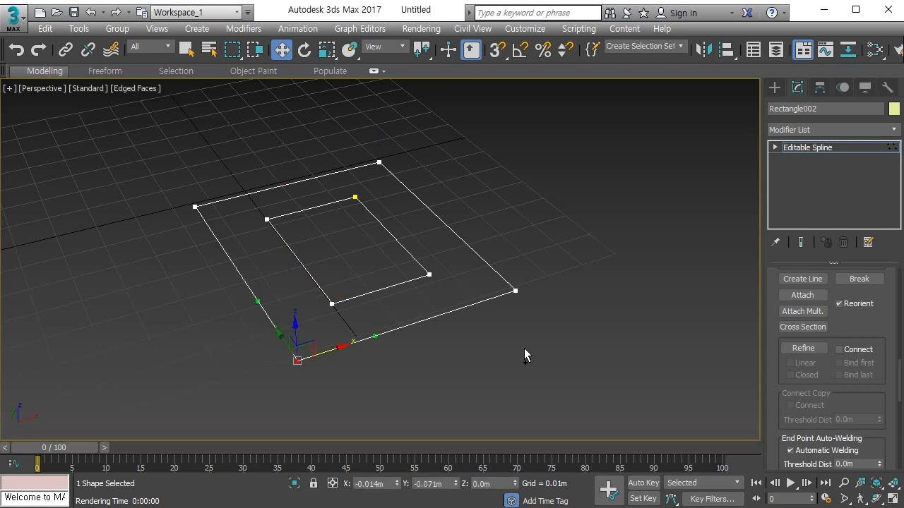
key("ctrl+z")
In Spline mode, select the outer rectangle and make a copy of it raised about 0.022 m along Z.
middle_click_drag(479, 362, 463, 387)
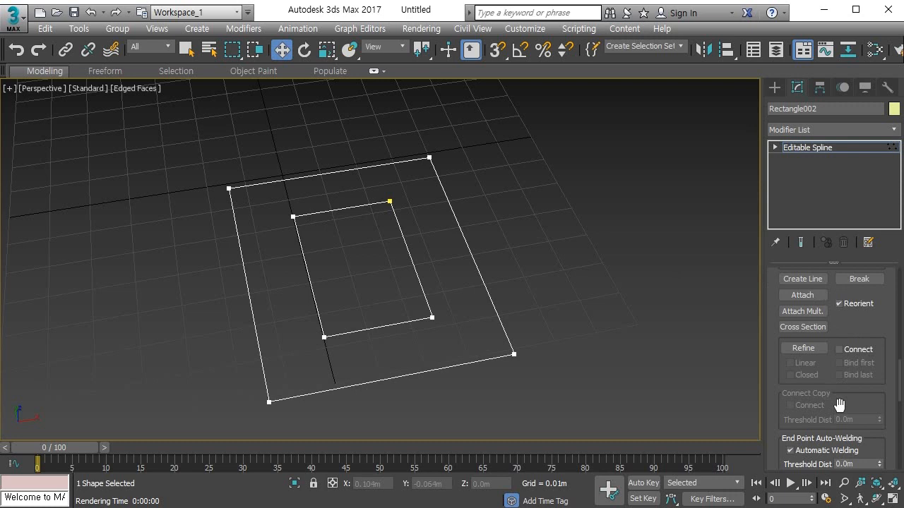
key("3")
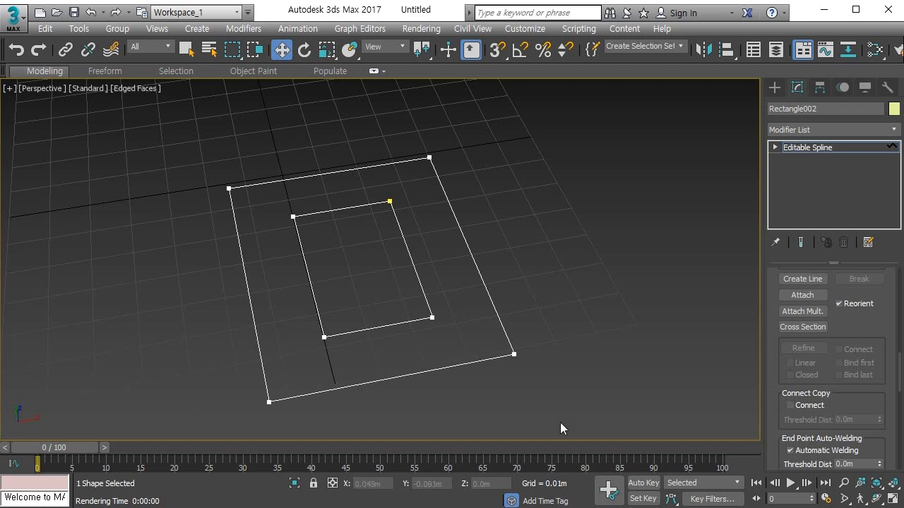
left_click_drag(851, 332, 851, 336)
scroll(851, 336, "up", 10)
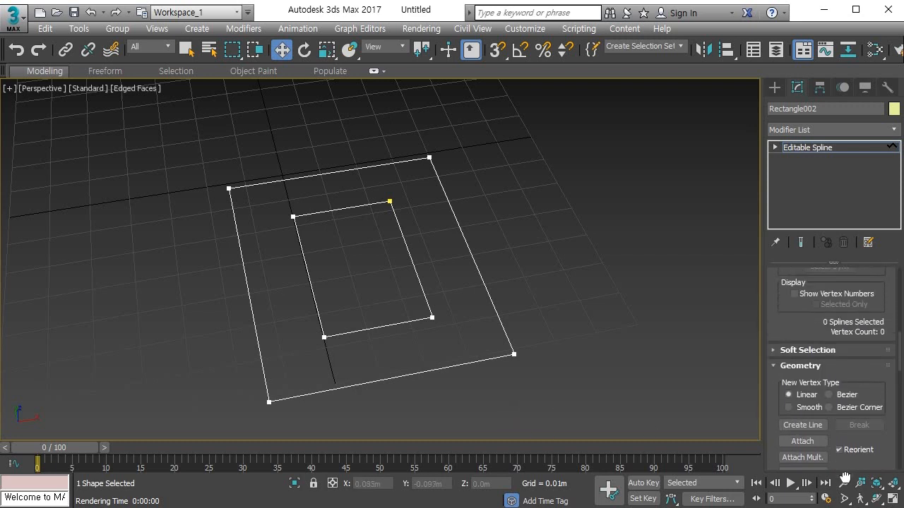
left_click(409, 378)
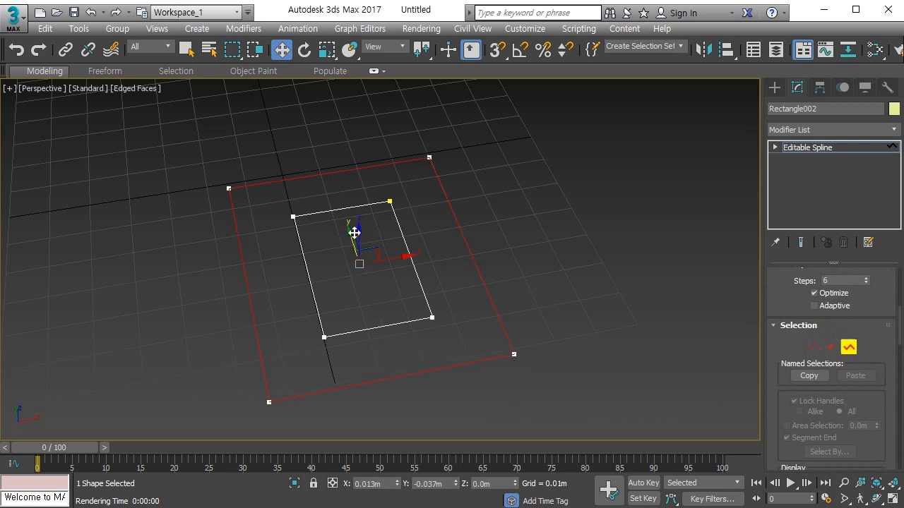
left_click_drag(358, 237, 365, 167, "shift")
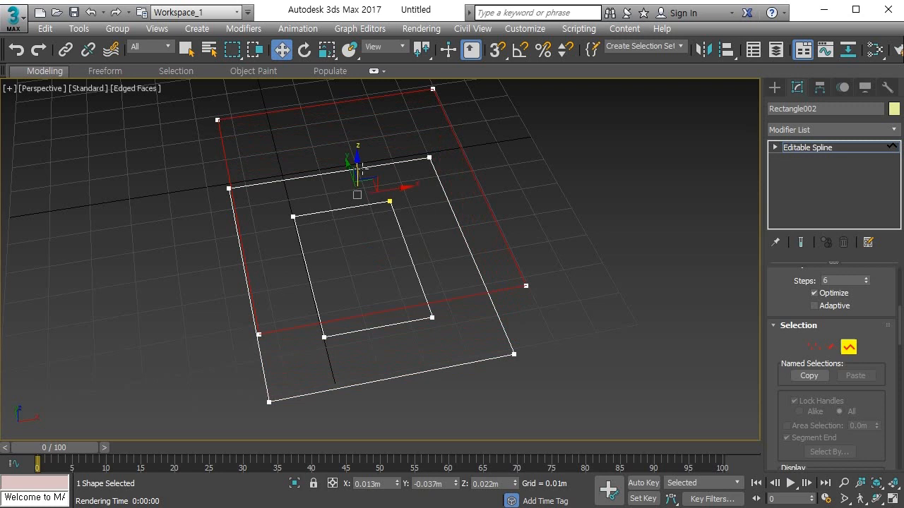
Undo the raised copy, enable Connect Copy's Connect option, and copy the outer rectangle spline about 0.025 m up along Z.
key("ctrl+z")
left_click_drag(868, 454, 860, 306)
left_click_drag(852, 411, 866, 270)
left_click(805, 442)
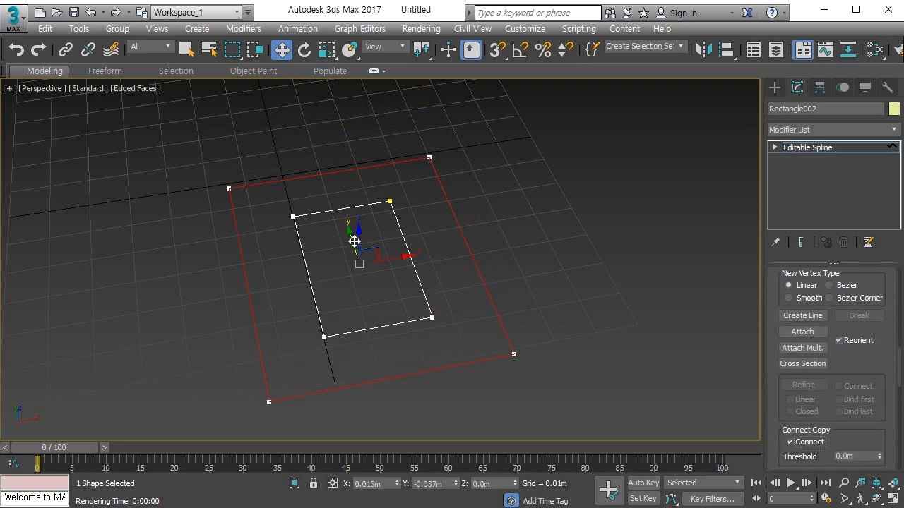
left_click_drag(358, 238, 357, 162, "shift")
middle_click_drag(355, 239, 334, 256, "alt")
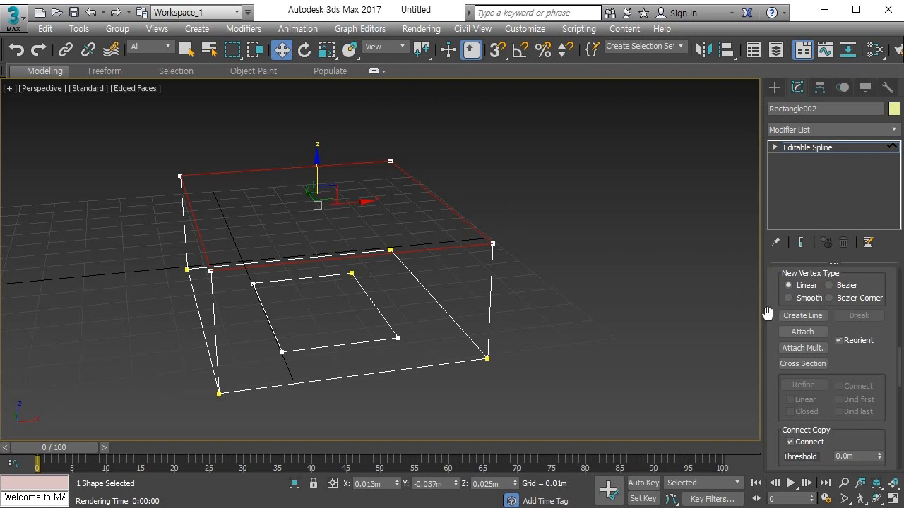
Select all of the rectangle shape's geometry and delete it.
left_click(557, 302)
key("ctrl+a")
key("Delete")
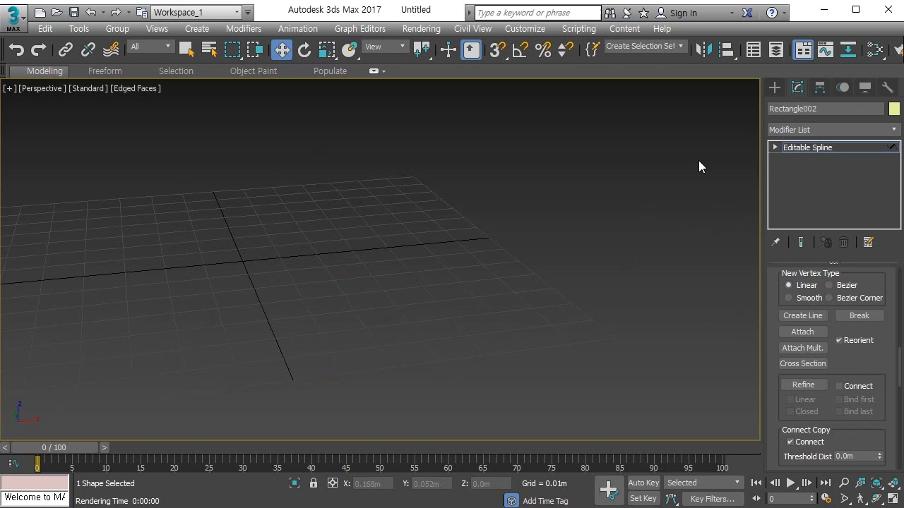
Draw an open line with five vertices in the perspective view, leaving a gap between its two ends.
left_click(775, 87)
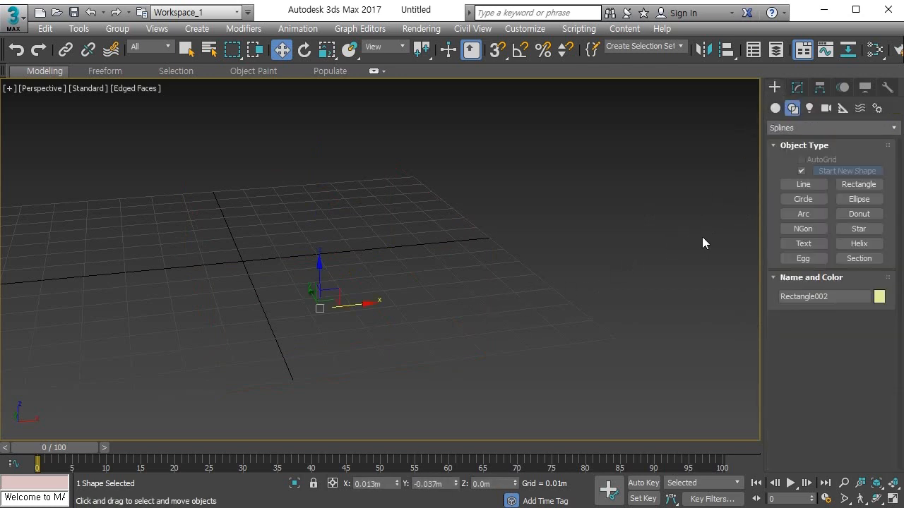
left_click(803, 185)
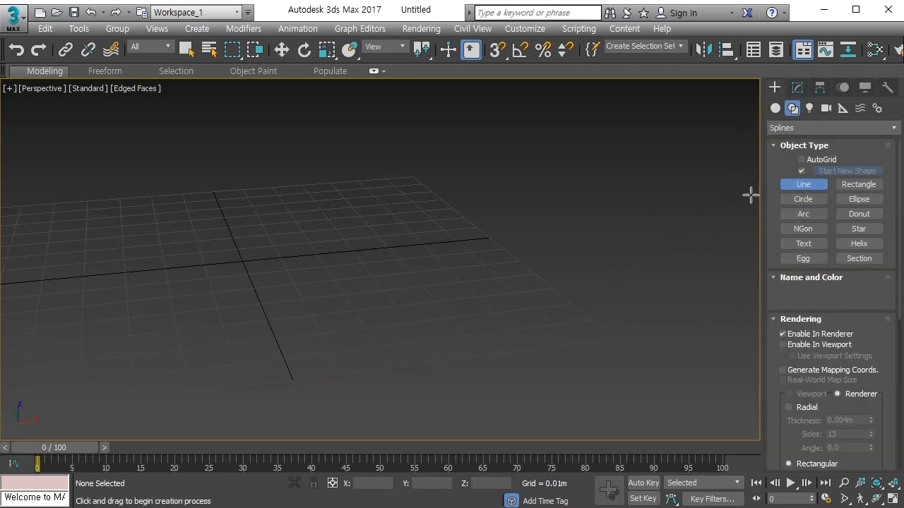
left_click(205, 273)
left_click(270, 208)
left_click(379, 252)
left_click(368, 334)
left_click(250, 350)
right_click(247, 344)
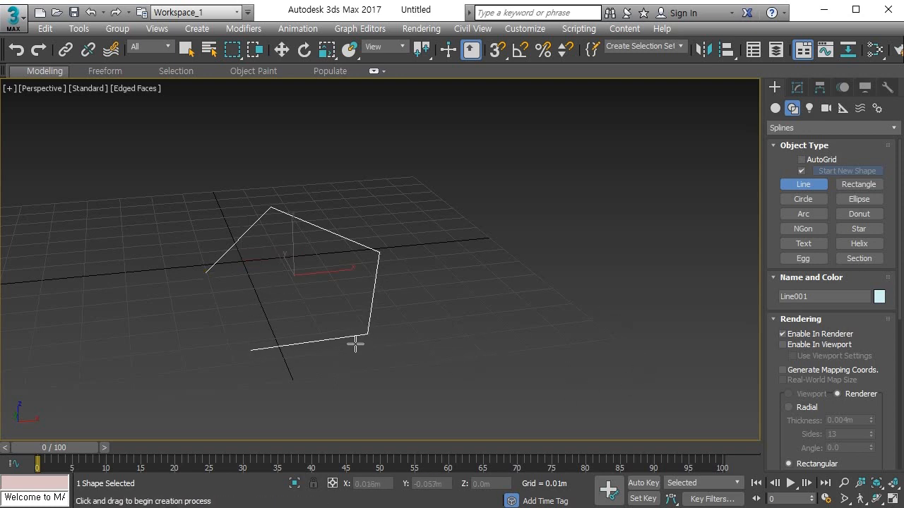
Convert the open line to an Editable Spline and switch to Vertex mode.
right_click(296, 219)
right_click(295, 222)
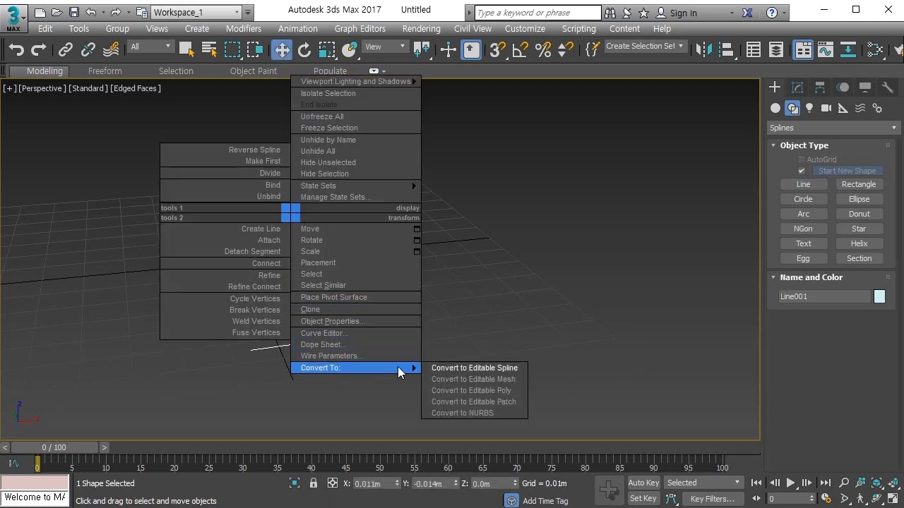
left_click(436, 368)
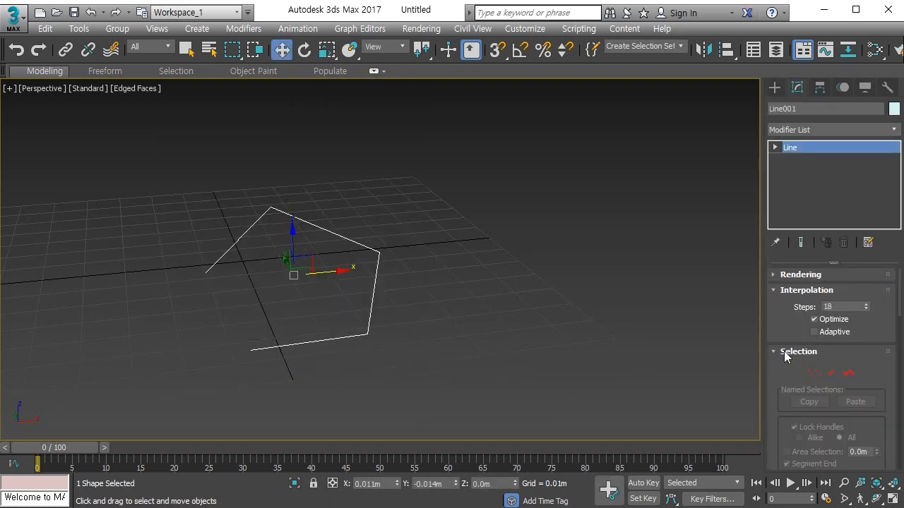
left_click(814, 373)
middle_click_drag(408, 343, 427, 334)
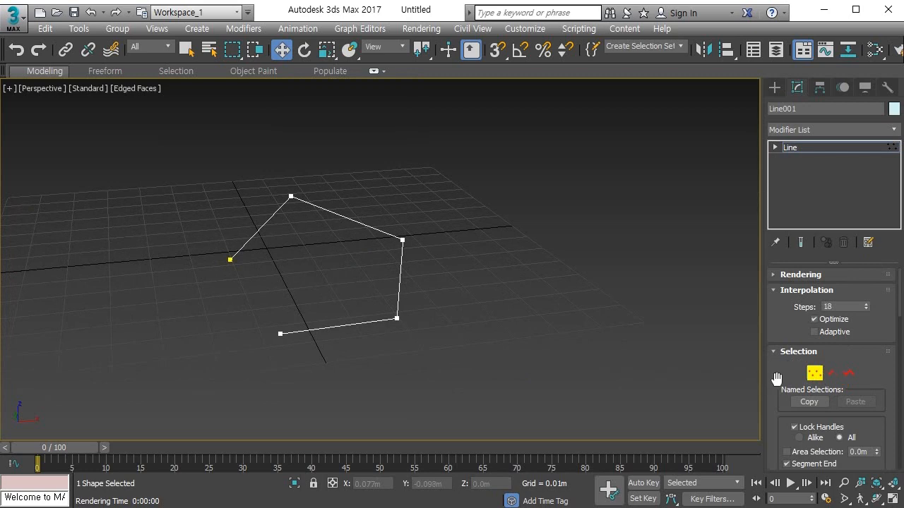
Locate the Weld options and check the line's two open end vertices.
left_click_drag(785, 382, 800, 219)
scroll(794, 339, "down", 5)
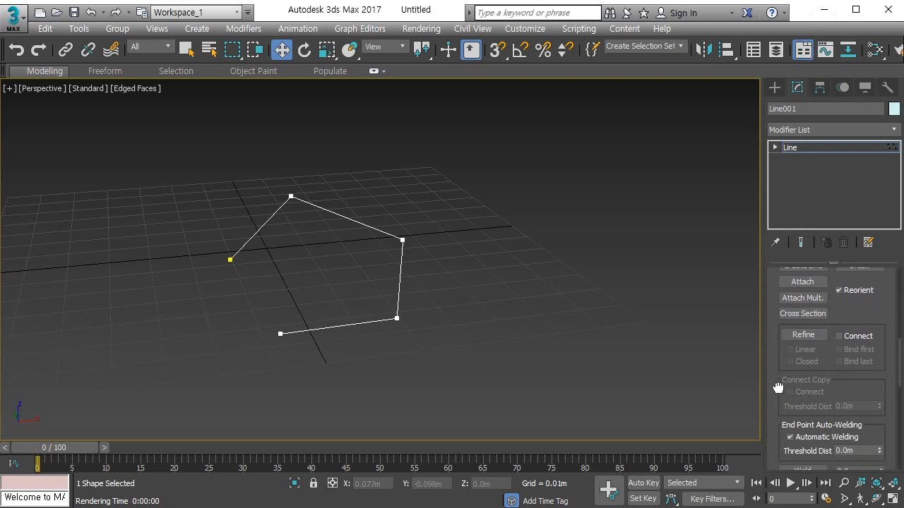
scroll(776, 385, "down", 5)
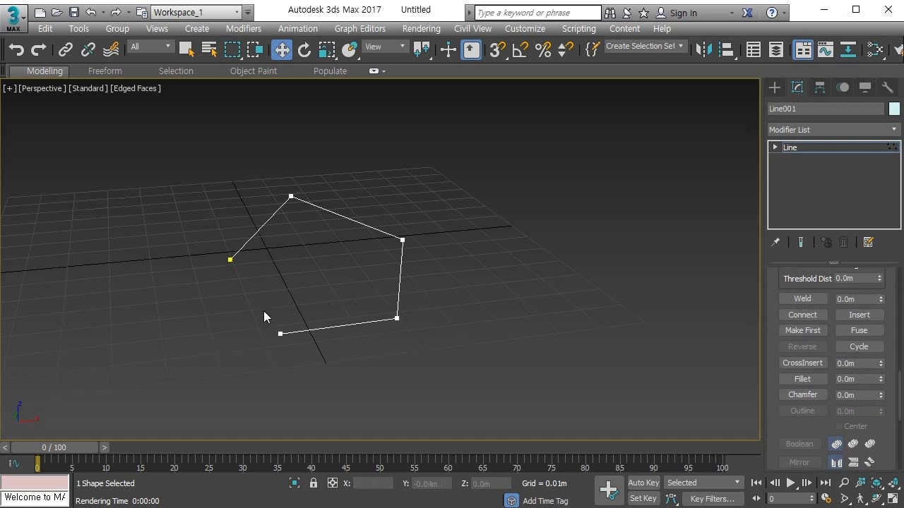
left_click(280, 333)
left_click(230, 260)
left_click(217, 310)
Start the Tape helper and turn on 3D snapping for Vertex only, with Midpoint, Endpoint and Tangent disabled.
left_click(843, 87)
left_click(774, 88)
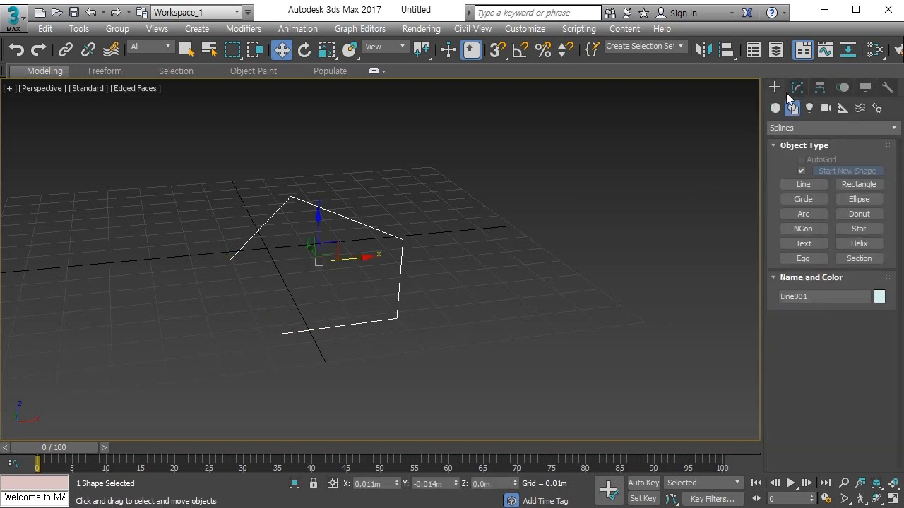
left_click(843, 109)
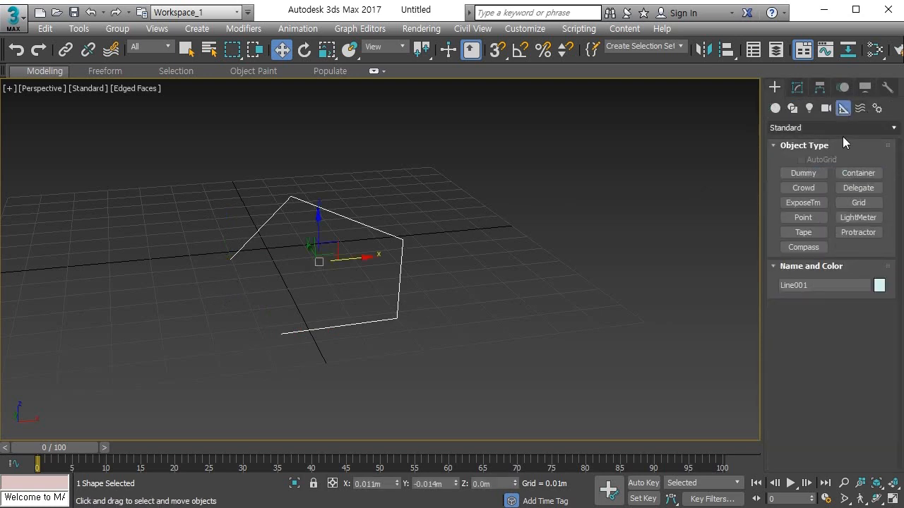
left_click(805, 233)
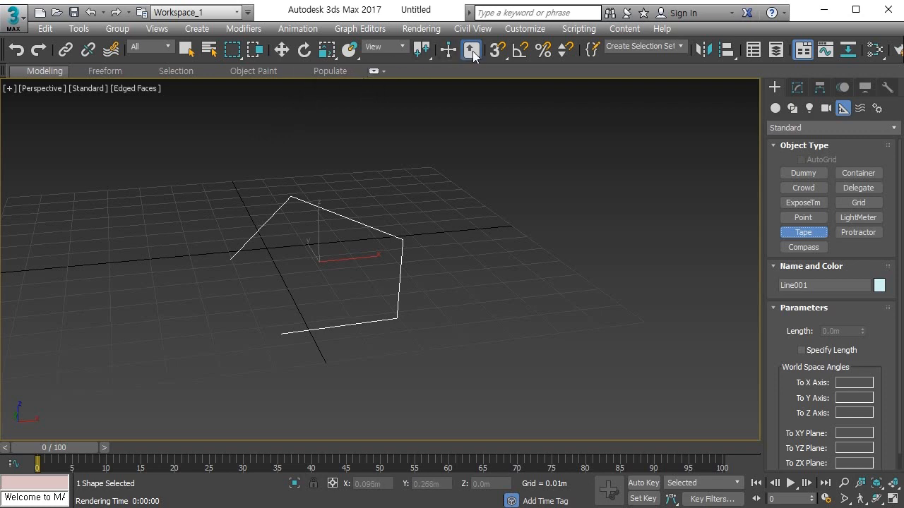
right_click(497, 51)
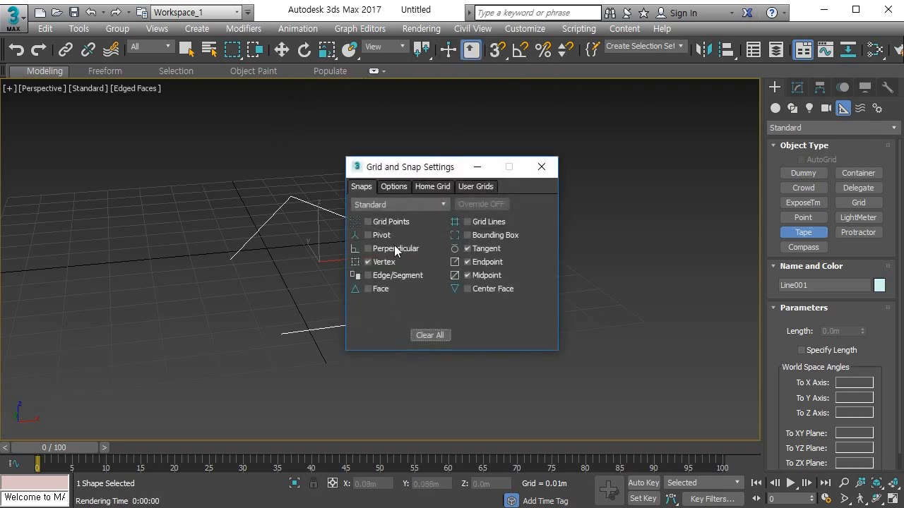
left_click(377, 265)
left_click(376, 264)
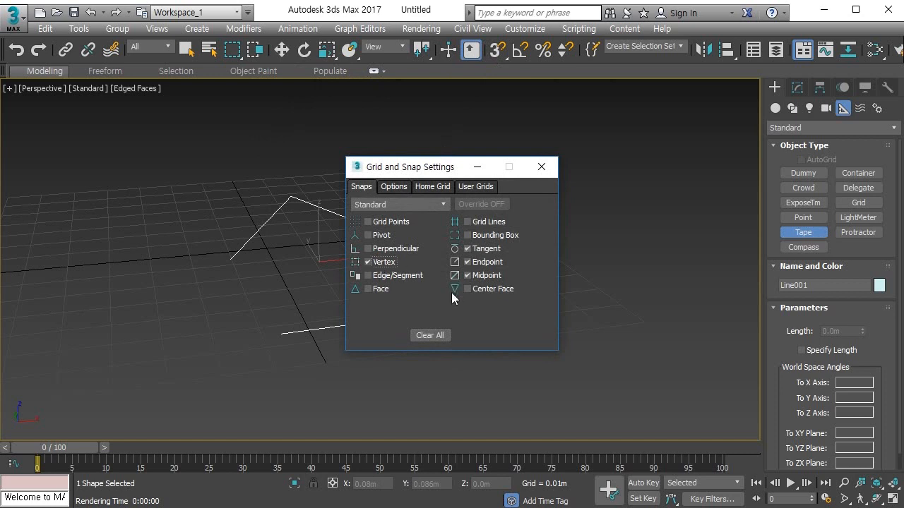
left_click(483, 275)
left_click(485, 263)
left_click(486, 250)
left_click(541, 166)
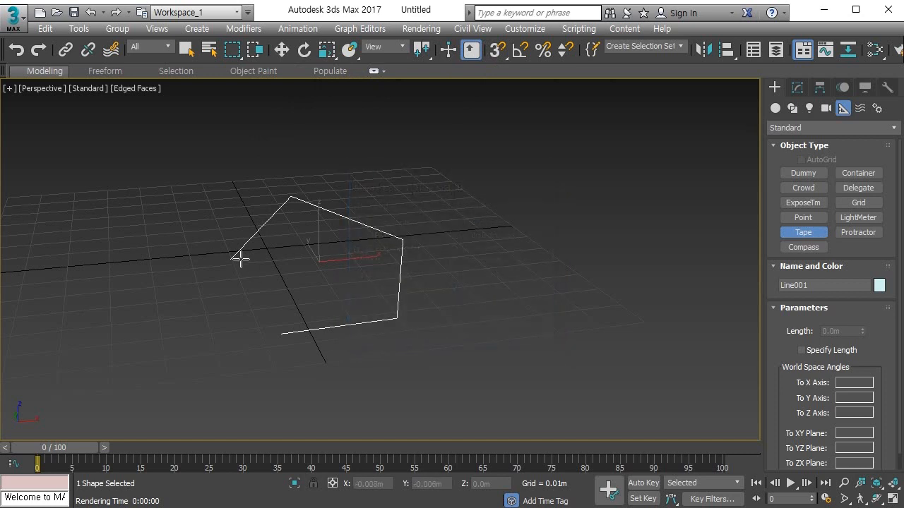
left_click(497, 51)
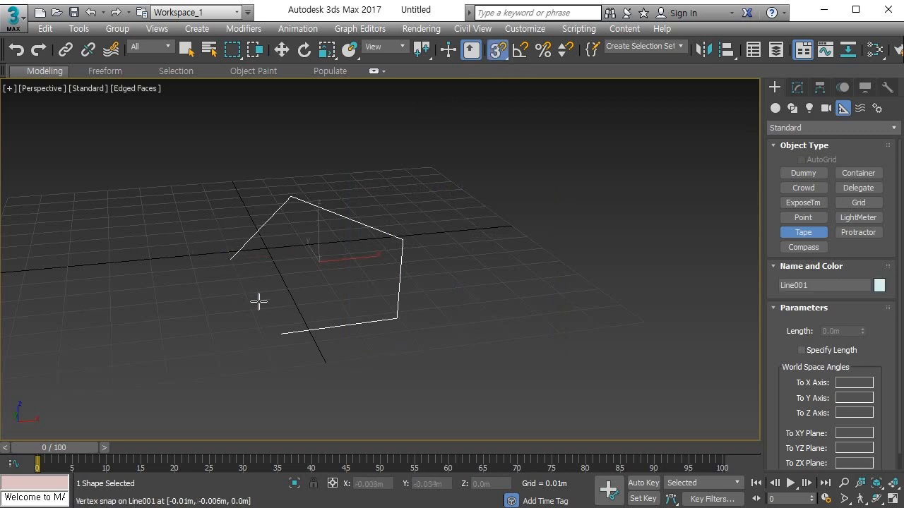
Measure the gap between the line's two open ends with a Tape, and undo the tape.
left_click_drag(230, 258, 281, 332)
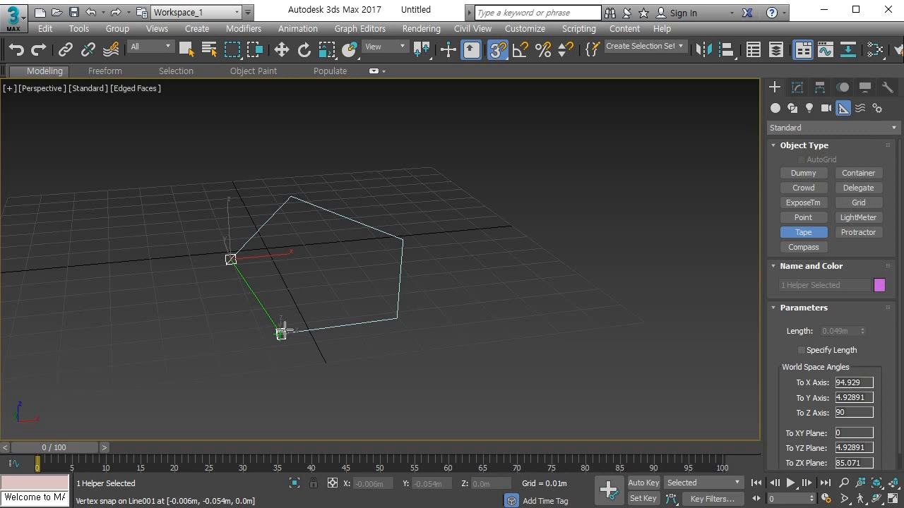
left_click_drag(285, 329, 284, 331)
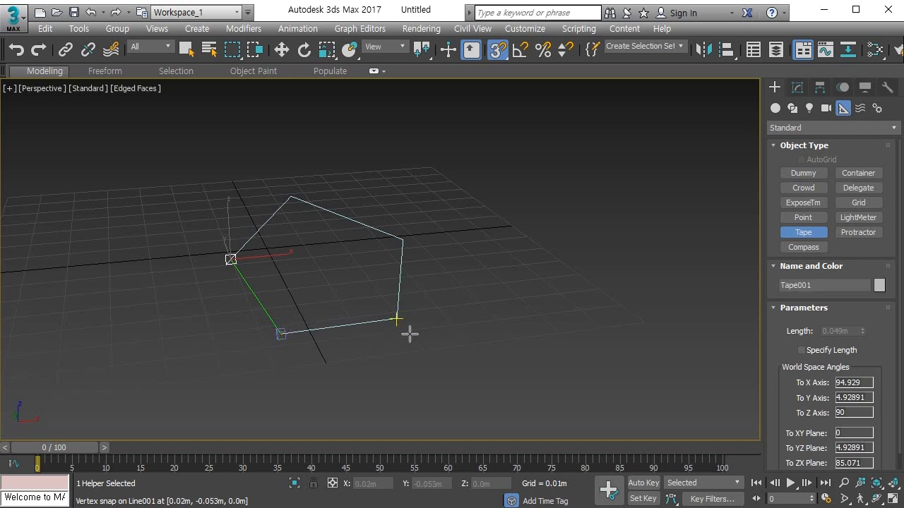
left_click_drag(882, 359, 881, 313)
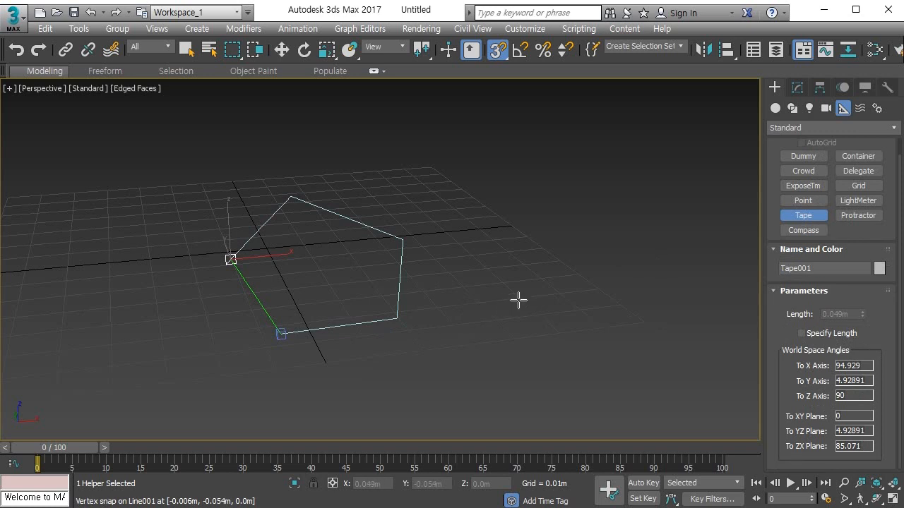
key("ctrl+z")
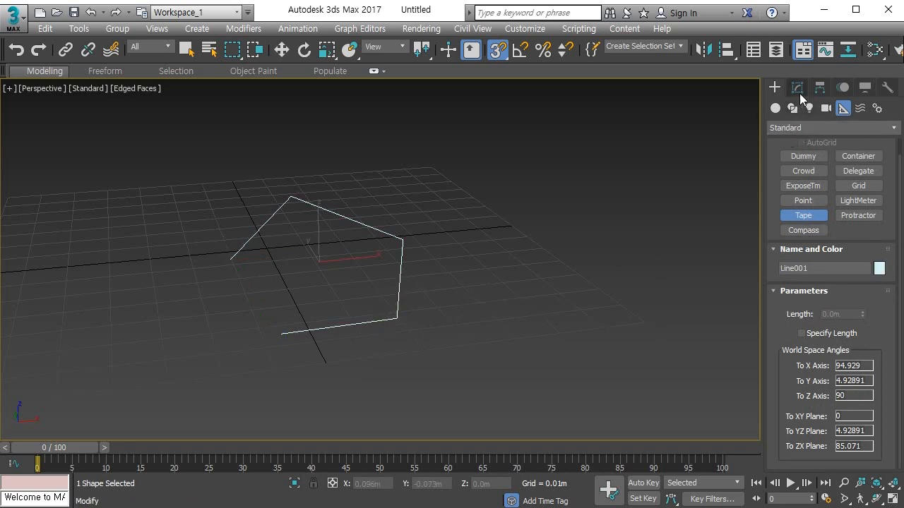
Return to the line's Vertex mode, turn 3D snapping off, and select both open end vertices.
key("1")
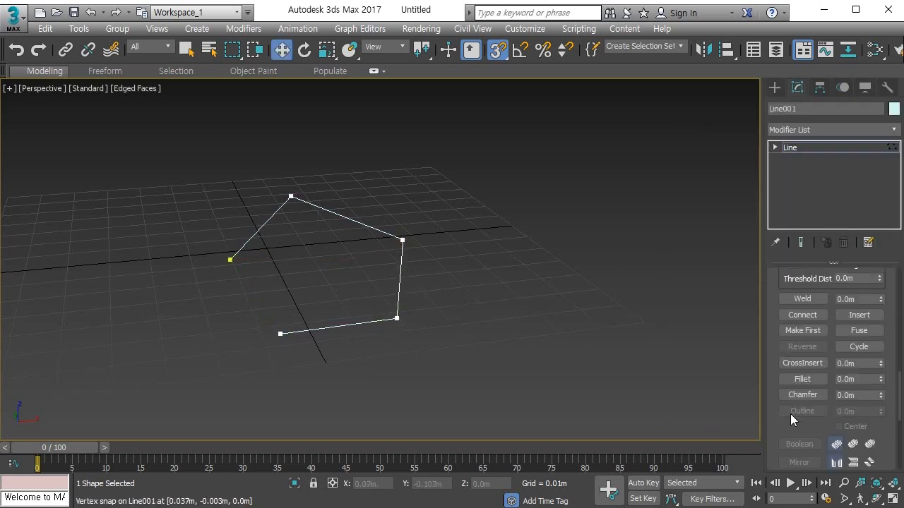
mouse_move(785, 424)
left_mouse_down()
mouse_move(787, 439)
mouse_move(789, 427)
left_mouse_up()
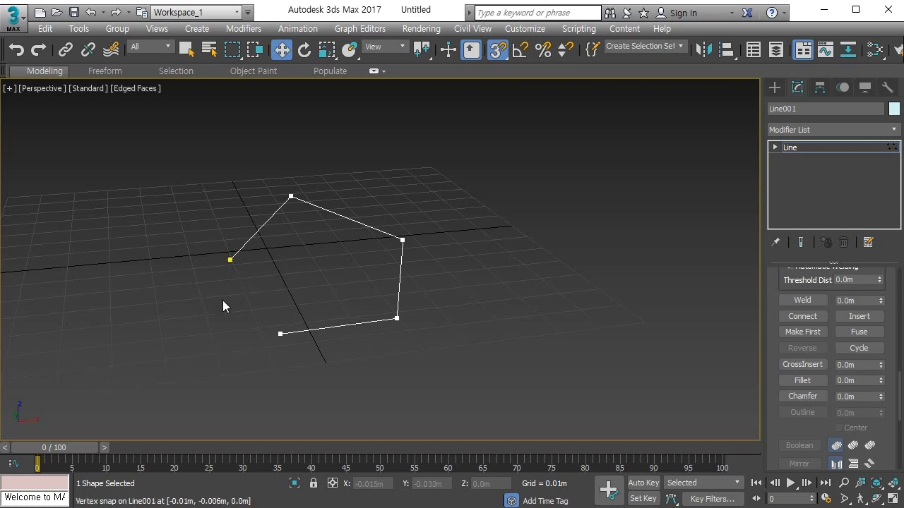
left_click(498, 53)
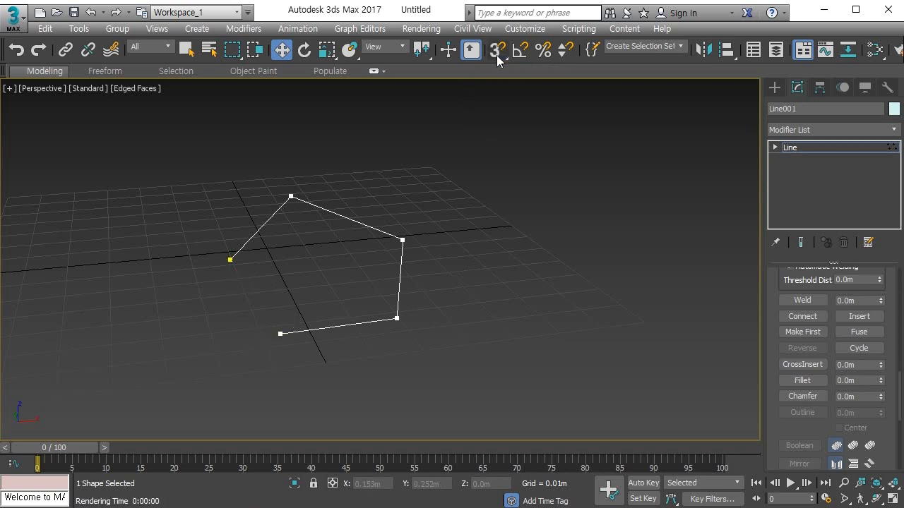
left_click_drag(211, 239, 247, 289)
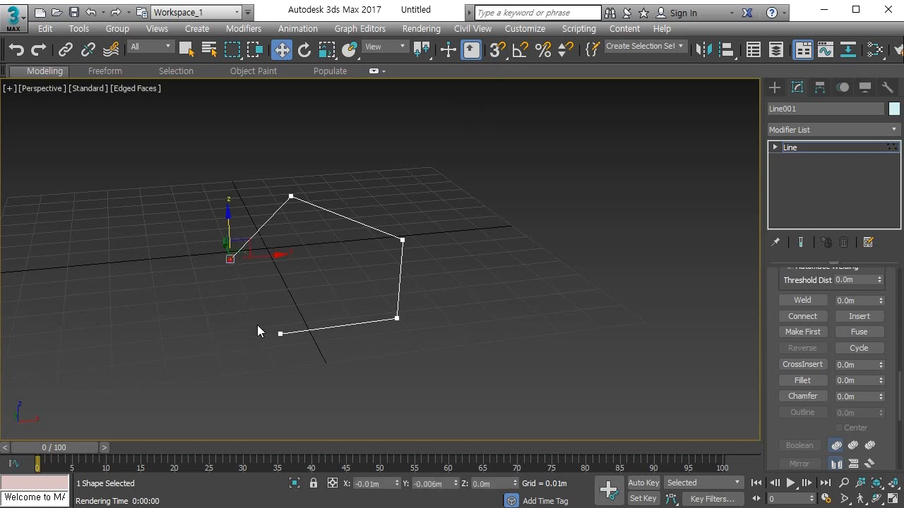
left_click_drag(286, 347, 287, 347)
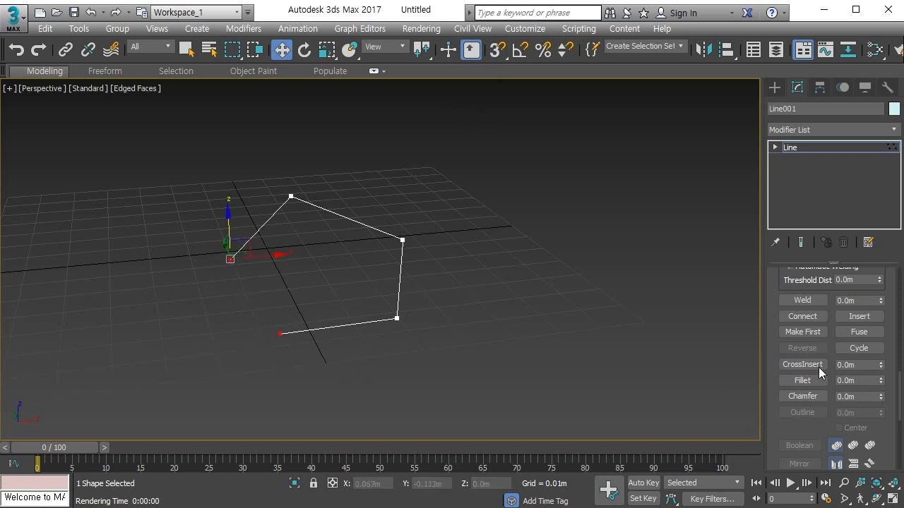
Try to weld the two selected end vertices with a weld threshold of 0.048 m.
left_click(803, 301)
left_click(853, 298)
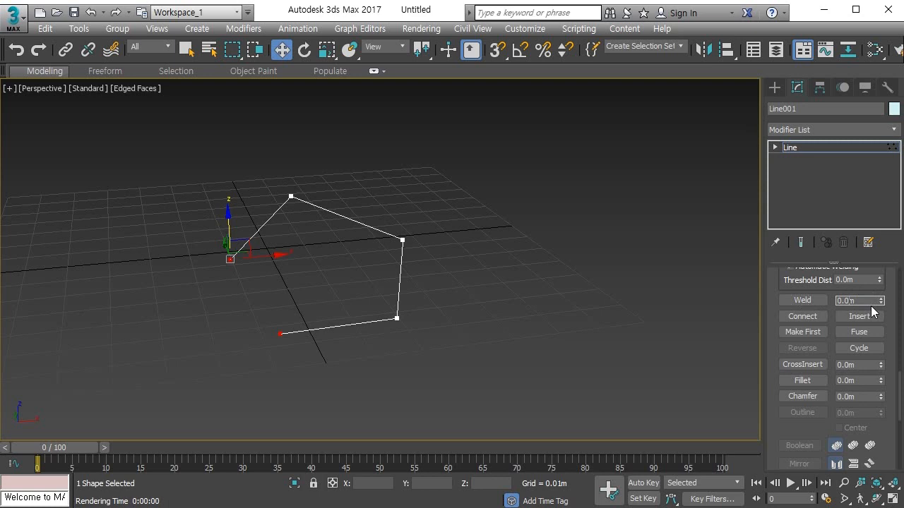
type("48")
left_click(813, 300)
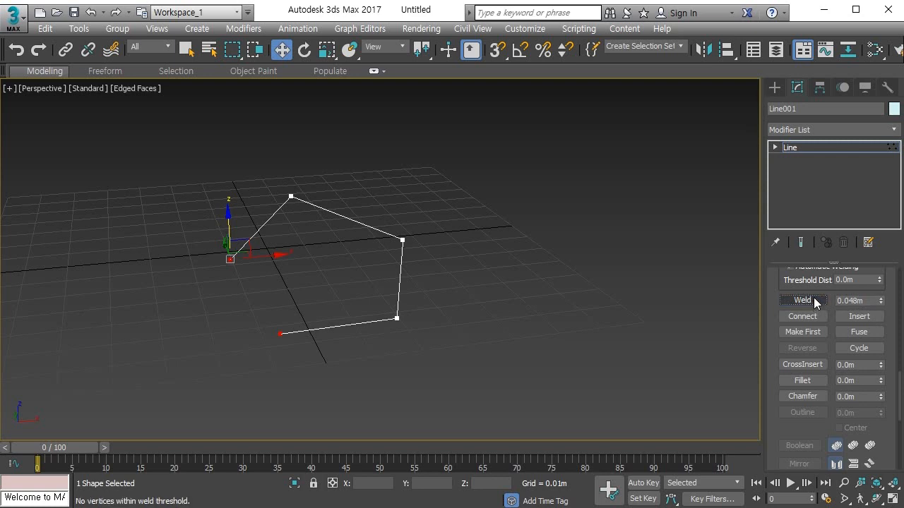
Set the weld threshold to 0.049 m and weld the two selected end vertices.
left_click(858, 300)
key("BackSpace")
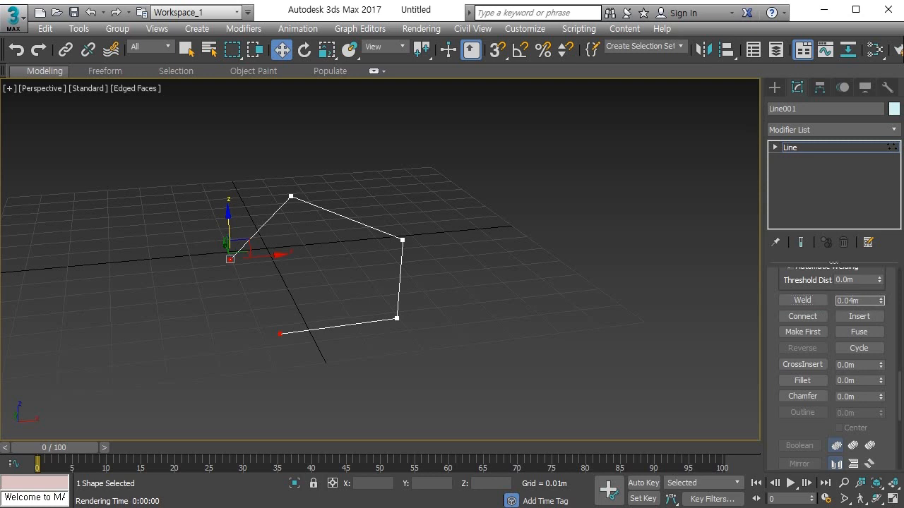
type("9")
left_click(812, 302)
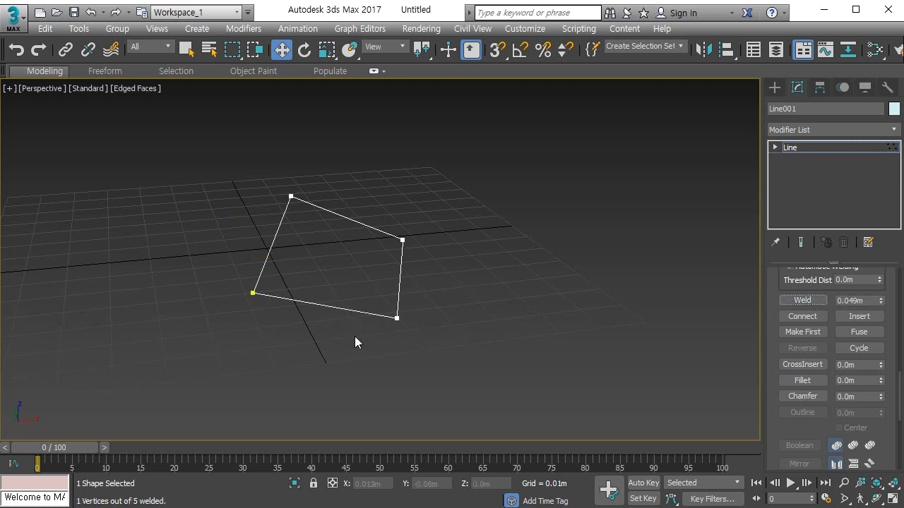
Move the line's welded corner vertex along X to about -0.016 m, raise it about 0.008 m in Z, and undo the raise.
left_click(253, 294)
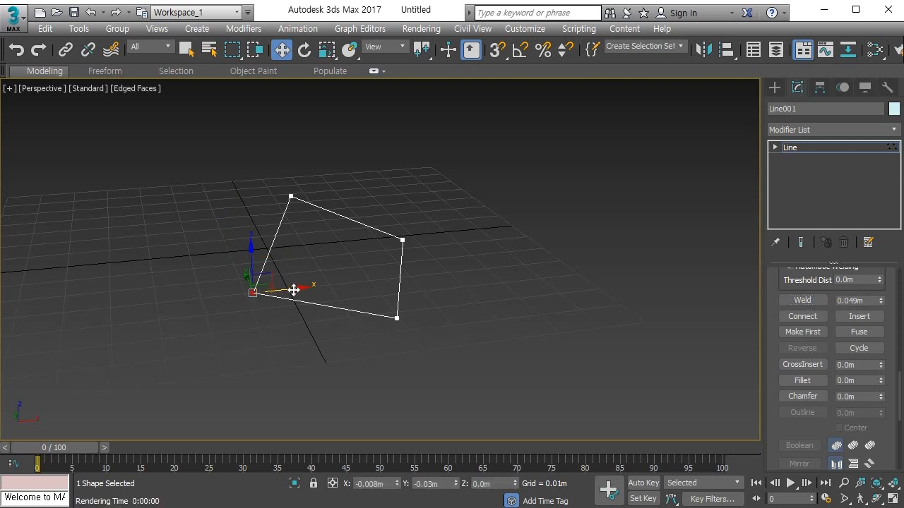
left_click_drag(289, 291, 260, 290)
left_click_drag(221, 258, 220, 231)
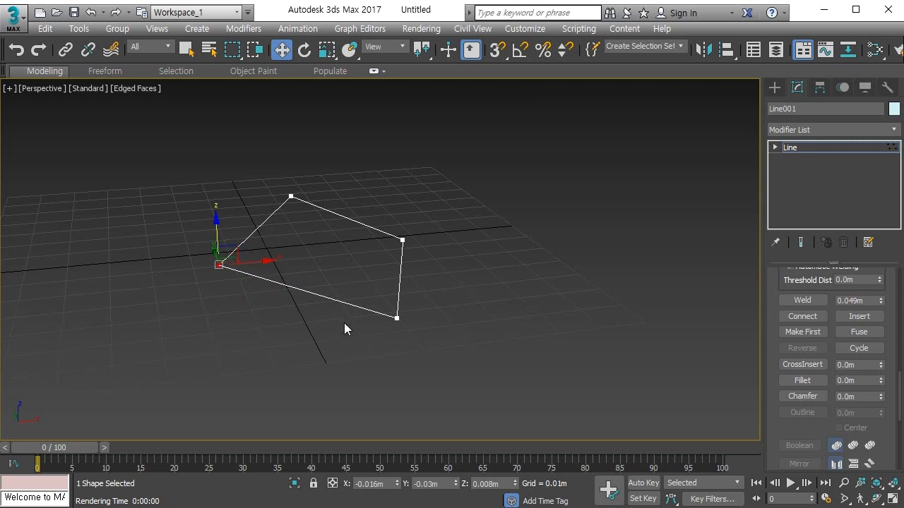
key("ctrl+z")
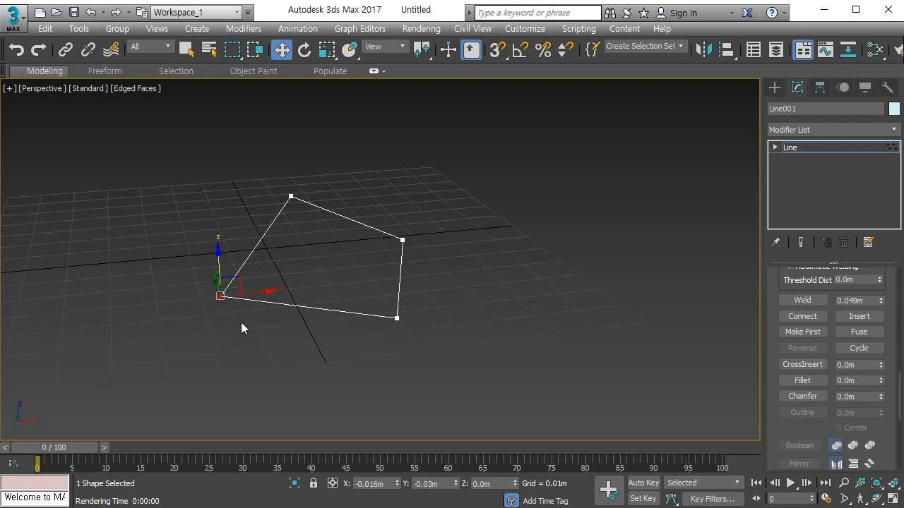
mouse_move(433, 320)
middle_mouse_down("alt")
mouse_move(440, 298)
mouse_move(432, 315)
middle_mouse_up("alt")
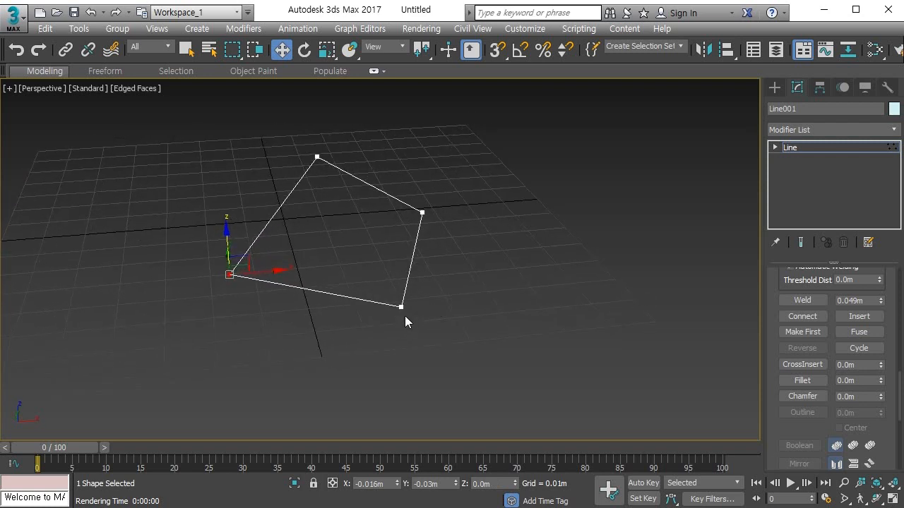
Undo the remaining vertex move and the weld to restore the two separate end vertices of the line.
key("ctrl+z")
key("ctrl+z")
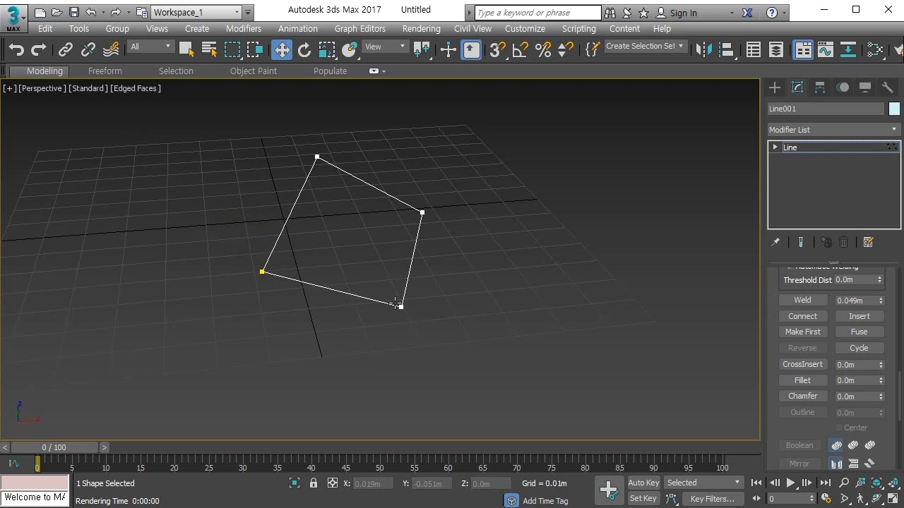
key("ctrl+z")
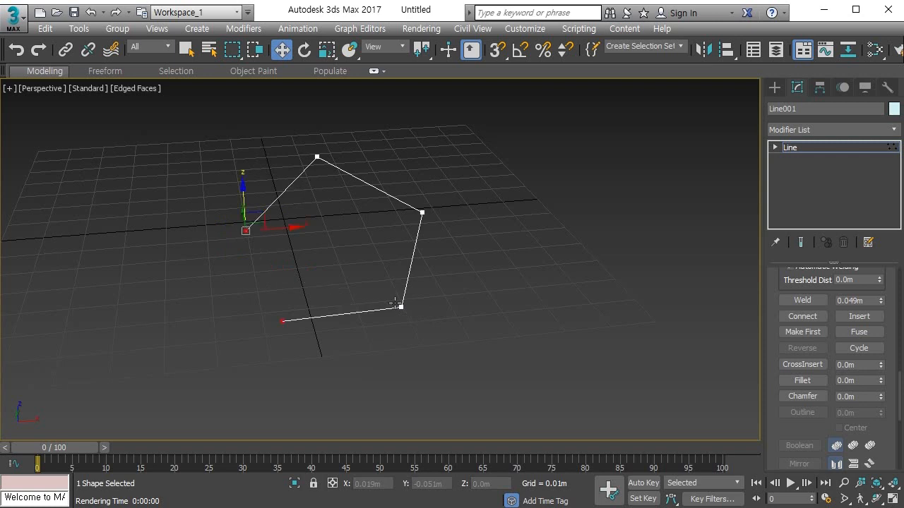
Connect the line's two open end vertices with a straight segment to close the shape.
left_click(283, 322)
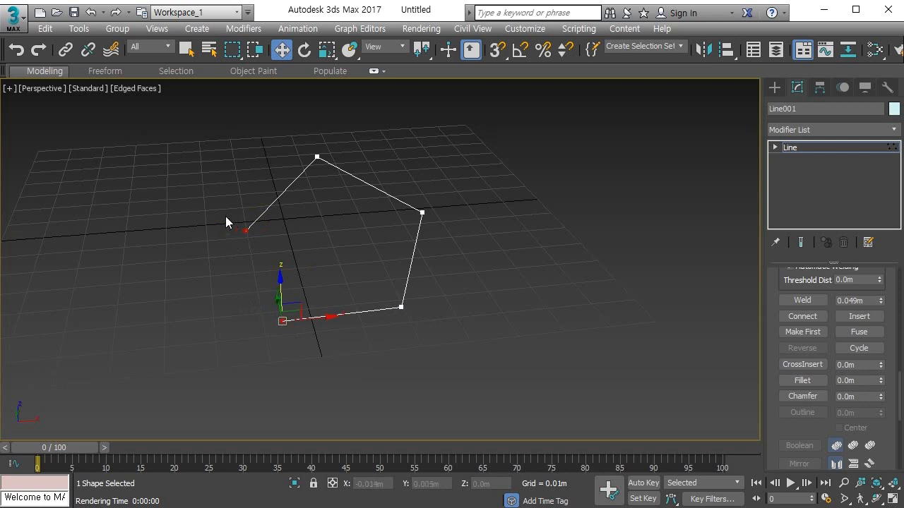
middle_click_drag(195, 230, 232, 270)
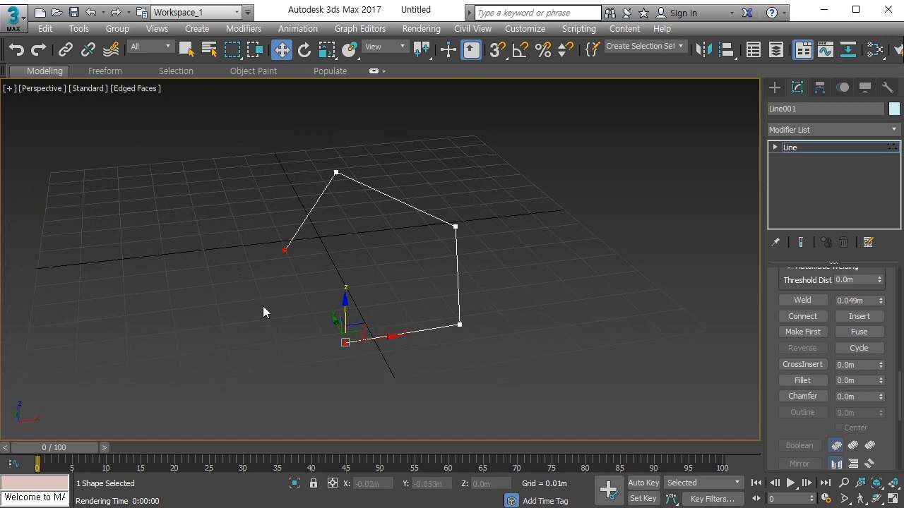
left_click(258, 349)
left_click(804, 317)
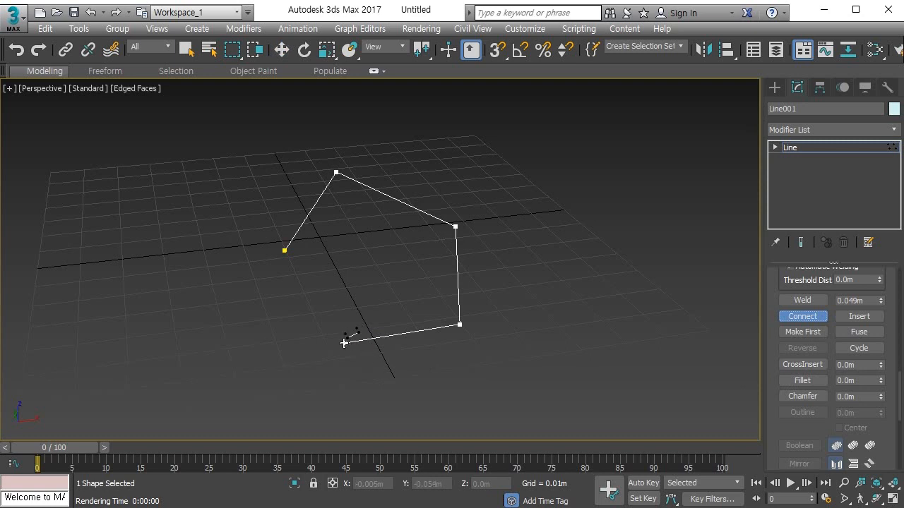
left_click_drag(252, 272, 275, 256)
left_click_drag(345, 343, 285, 250)
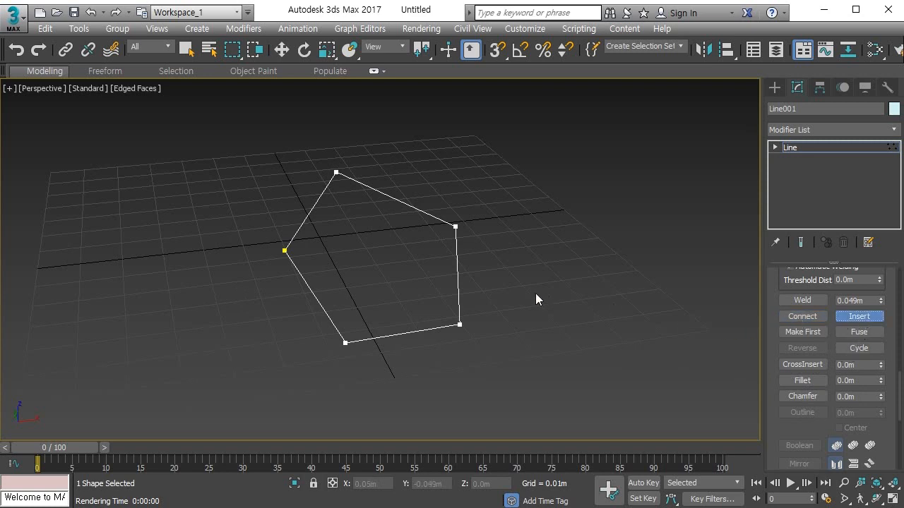
Insert four vertices in a zigzag inside the shape, starting from the segment between its two lowest corners.
left_click(401, 334)
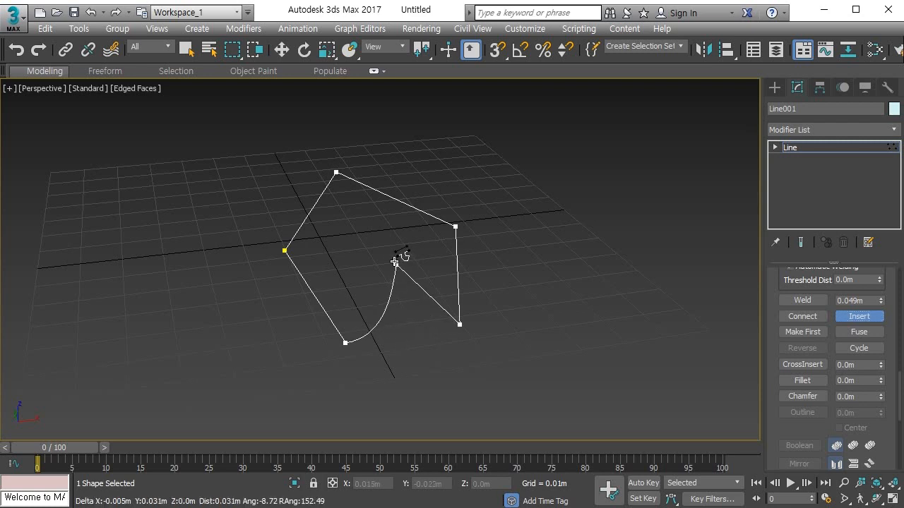
left_click(414, 249)
left_click(334, 253)
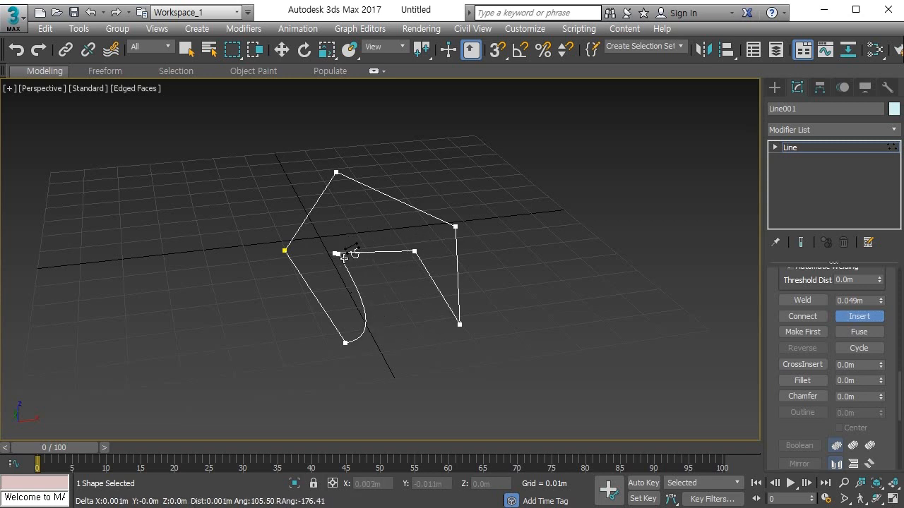
left_click(390, 297)
left_click(344, 295)
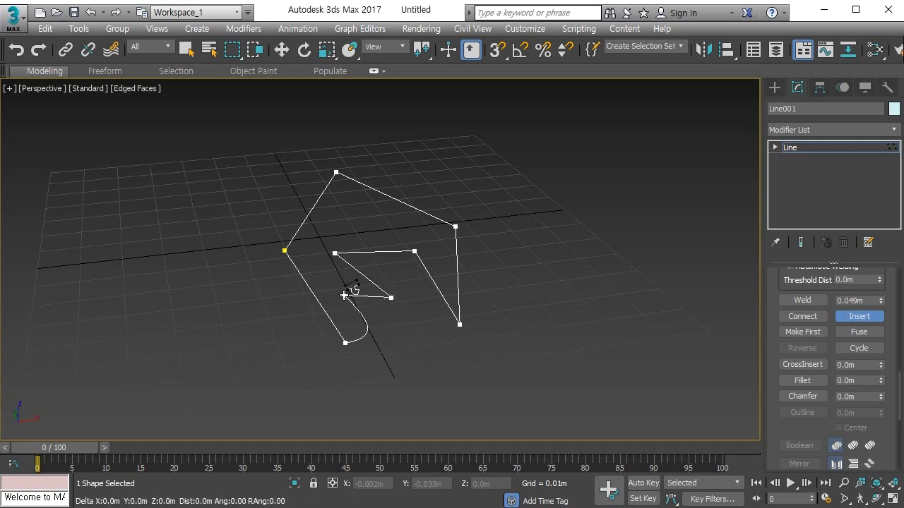
right_click(357, 295)
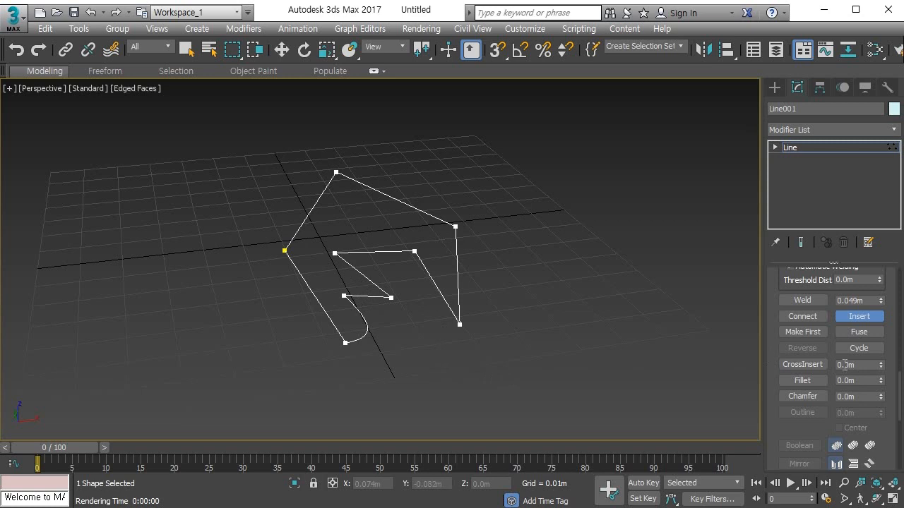
Insert one vertex into the upper segment, pulled out to the shape's upper-right corner, and end vertex insertion.
left_click(808, 332)
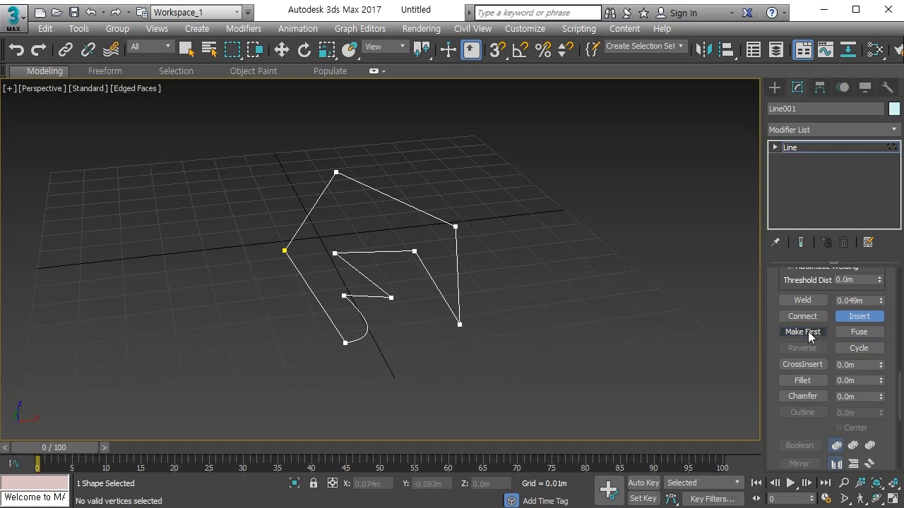
left_click(339, 170)
left_click(452, 171)
left_click(879, 316)
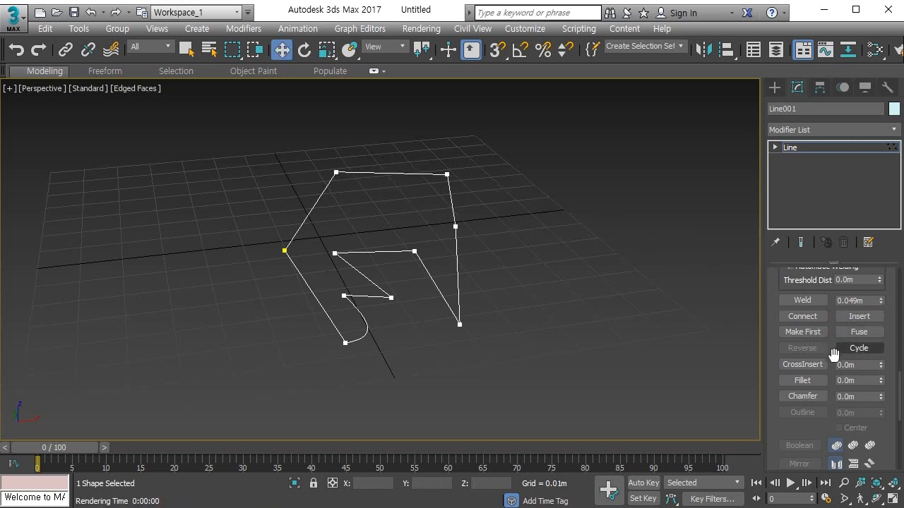
Make the upper-left vertex the spline's first vertex, and reassign first-vertex status to the vertex midway down the right side.
left_click(804, 330)
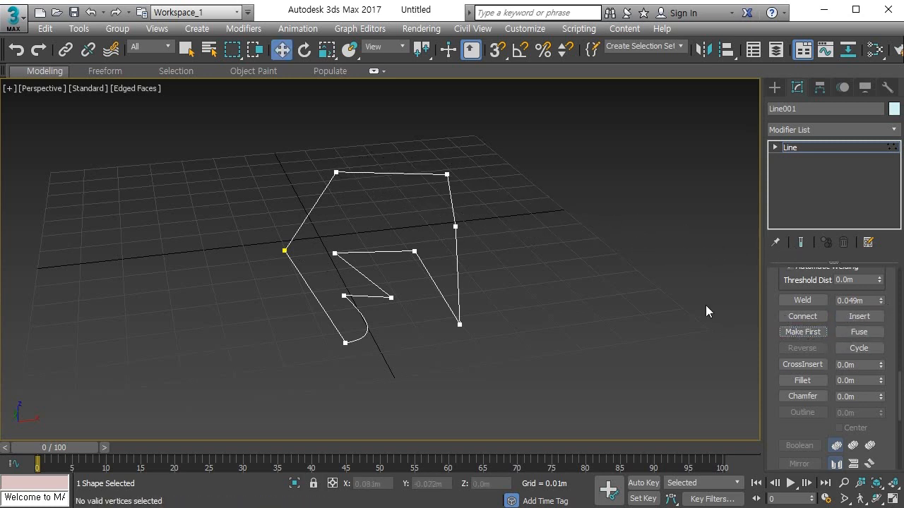
left_click(337, 172)
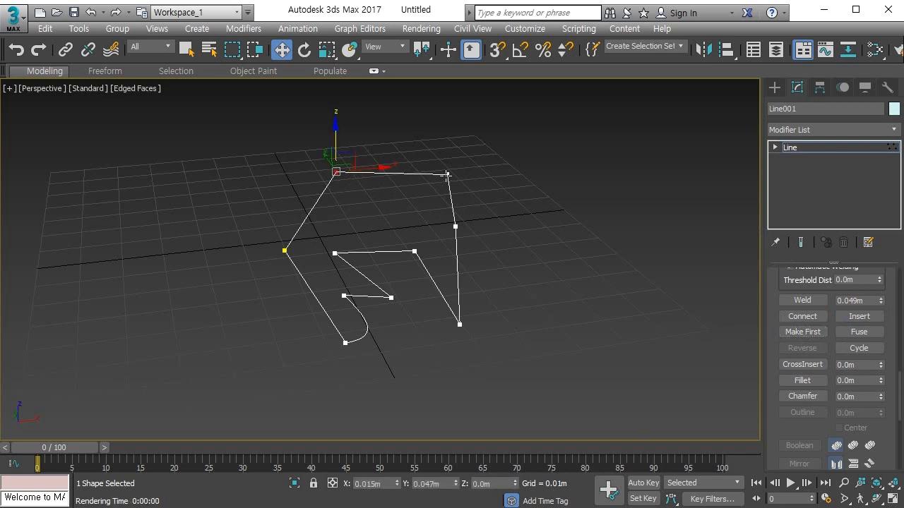
left_click(802, 332)
left_click(516, 286)
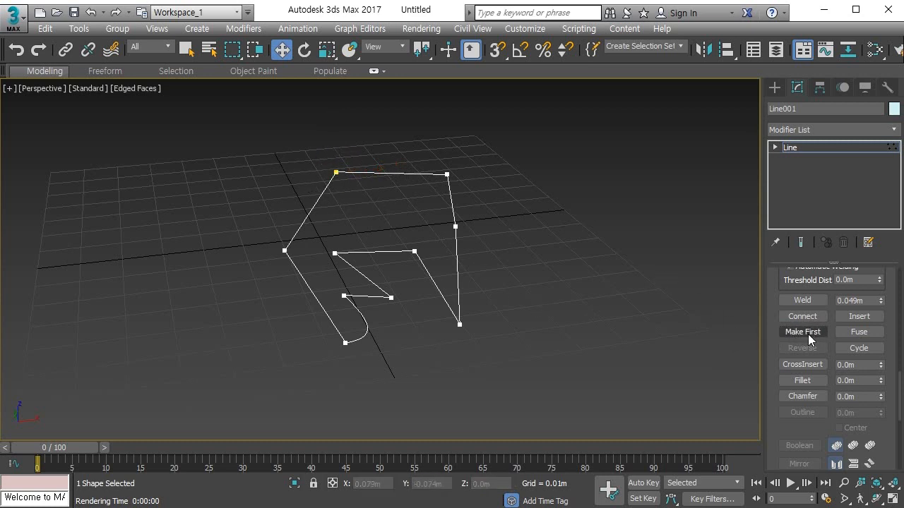
left_click(455, 226)
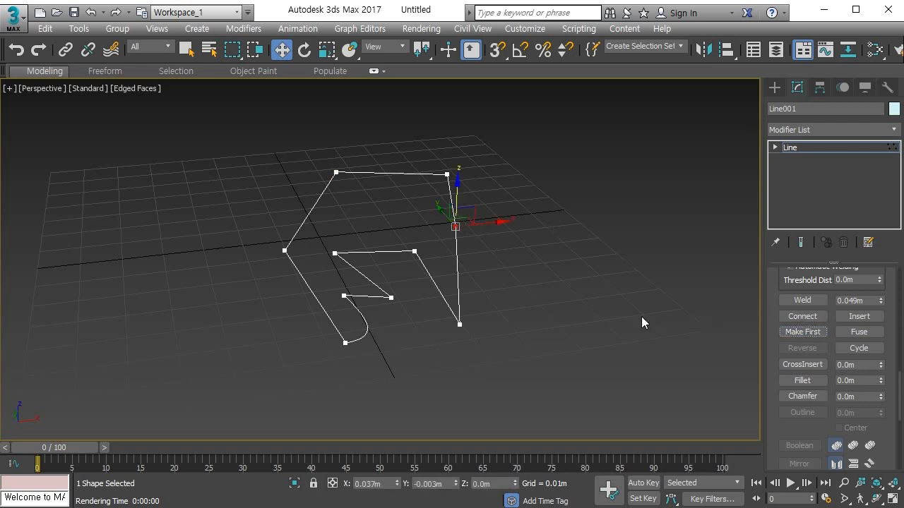
left_click(540, 295)
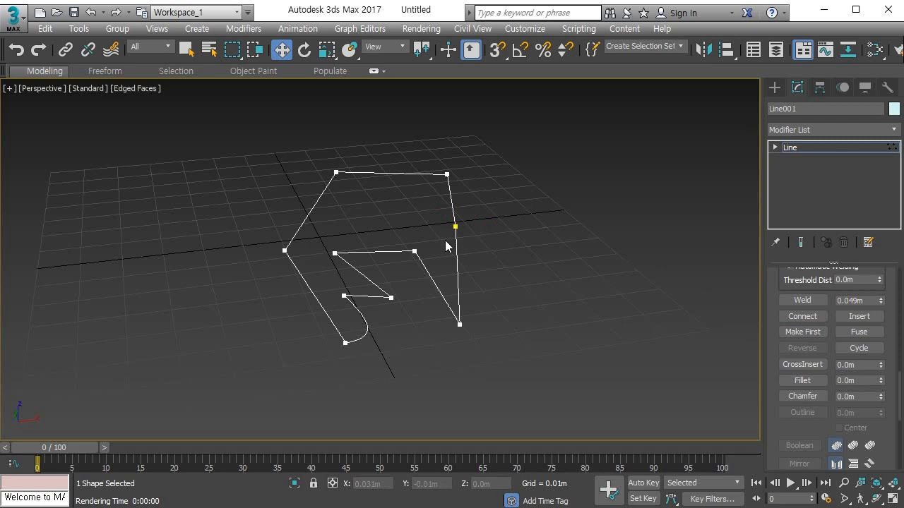
Delete the zigzag and lower-left segments at segment level to open the spline.
key("2")
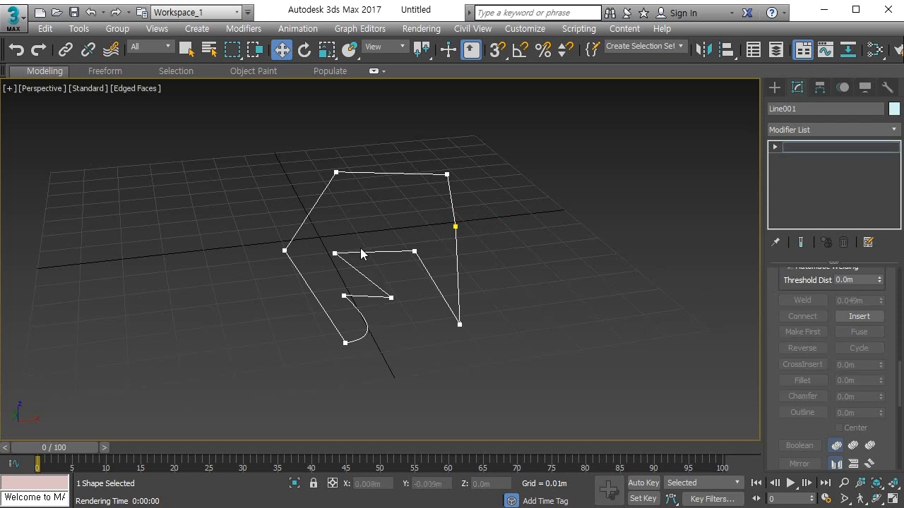
left_click(361, 251)
left_click_drag(329, 235, 392, 342)
key("Delete")
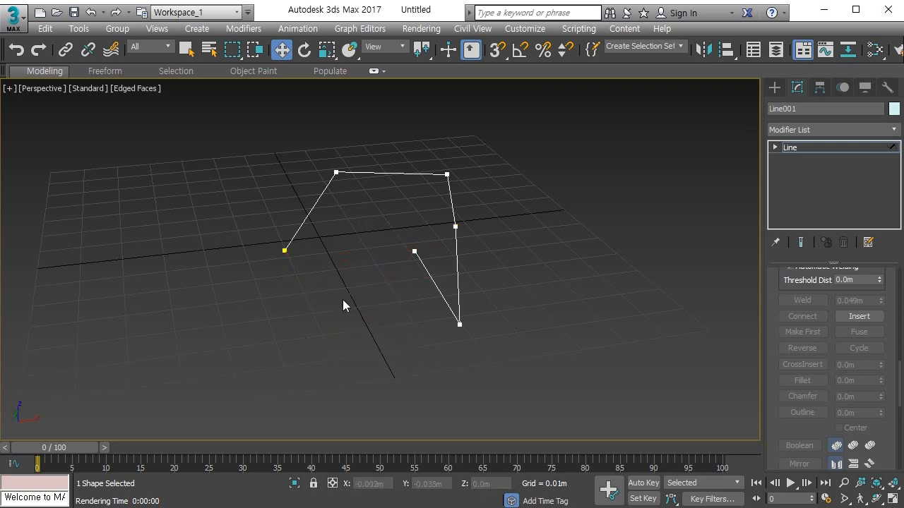
Select the spline's two open end vertices at vertex level and fuse them at a common point.
key("1")
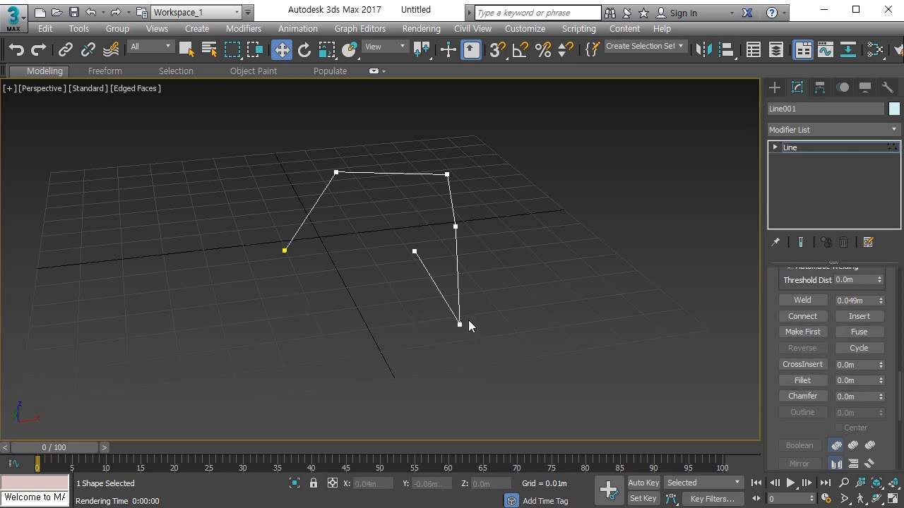
left_click(284, 250)
left_click(414, 252)
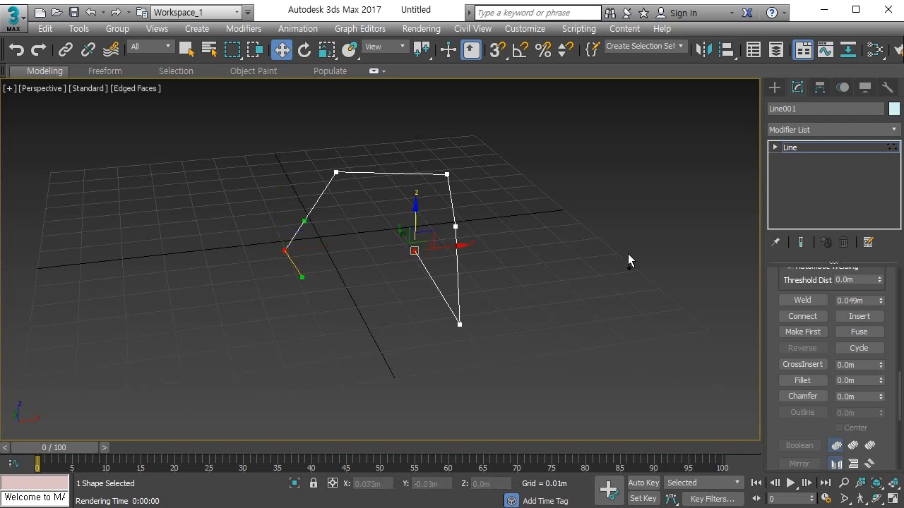
left_click(861, 332)
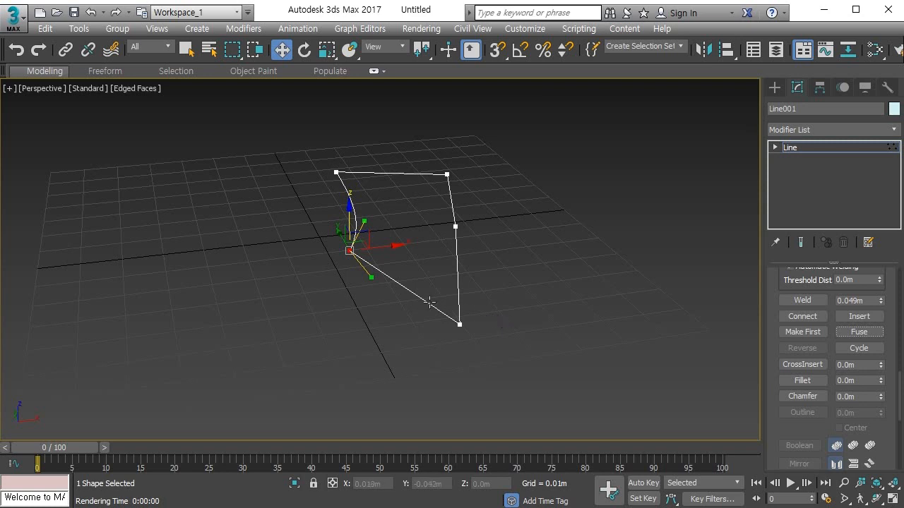
Select a single vertex at the fused point to check the overlap, and clear the selection.
left_click(350, 289)
left_click(350, 249)
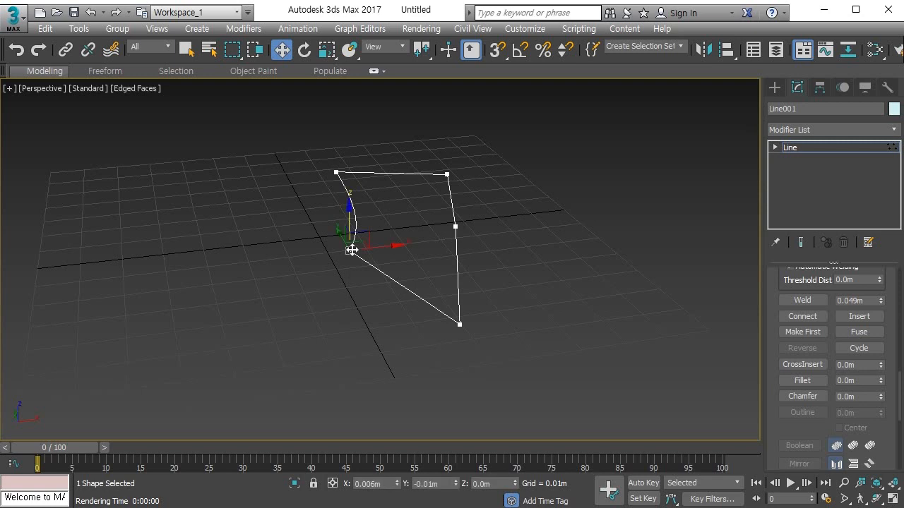
left_click_drag(377, 245, 377, 266)
left_click(338, 285)
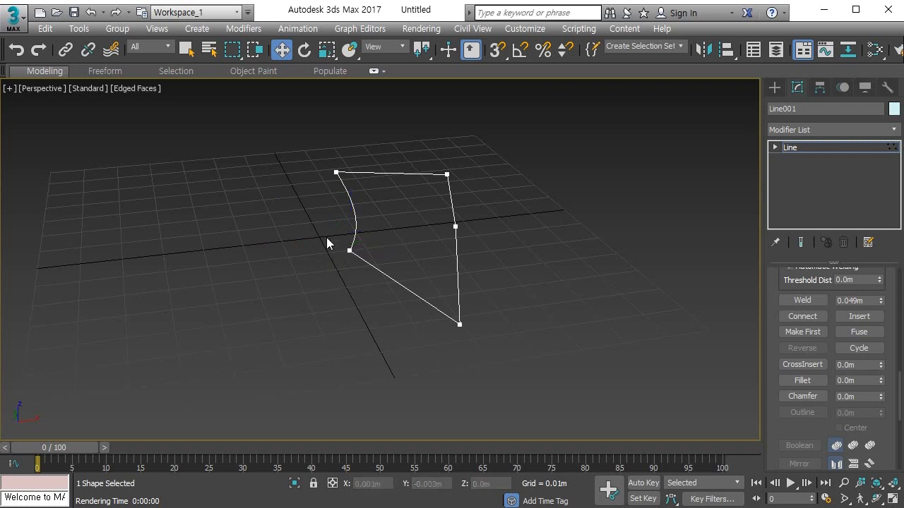
Select both overlapping vertices at the fused point and weld them with a threshold of 0.0 m.
key("q")
left_click_drag(325, 233, 384, 282)
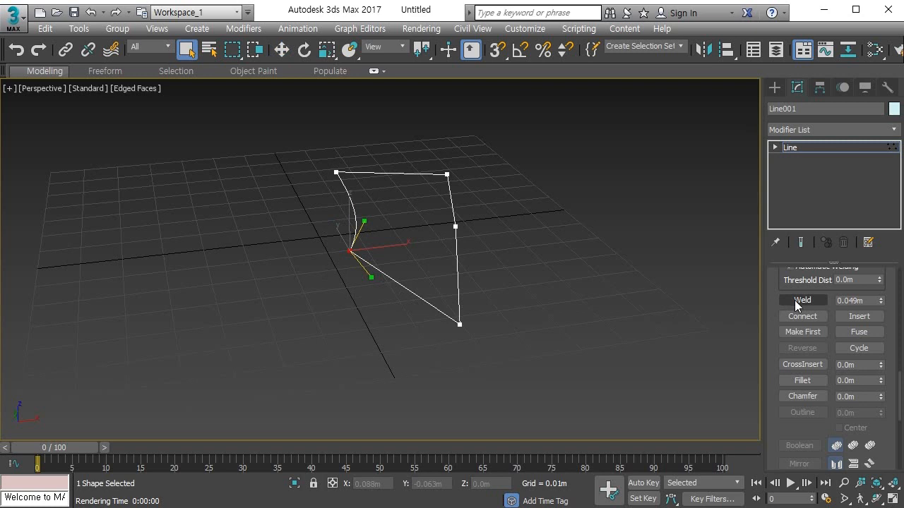
right_click(881, 303)
left_click(803, 300)
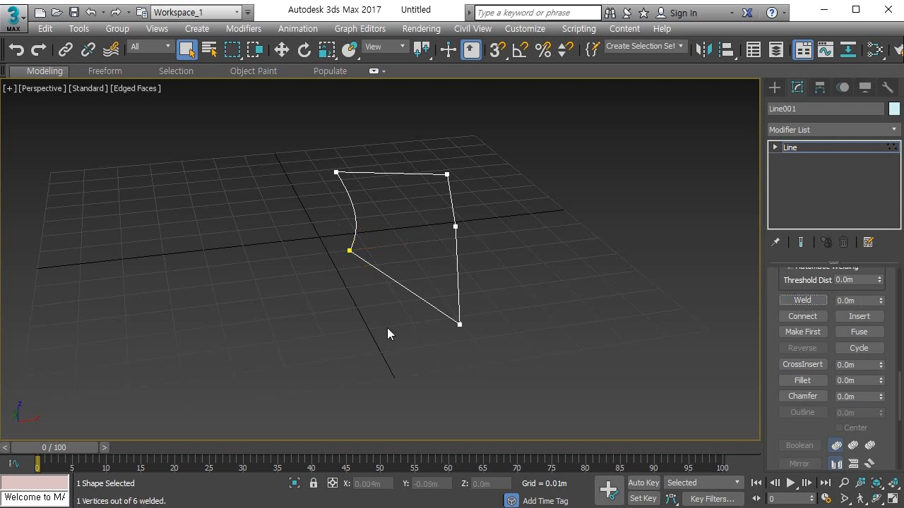
Move the welded vertex outward along X to about X -0.006 m.
left_click(349, 251)
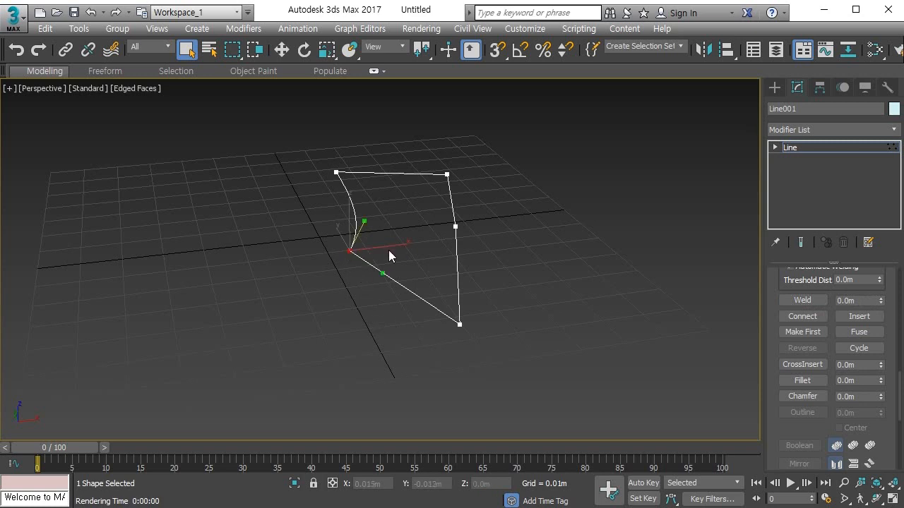
key("w")
left_click_drag(389, 250, 351, 268)
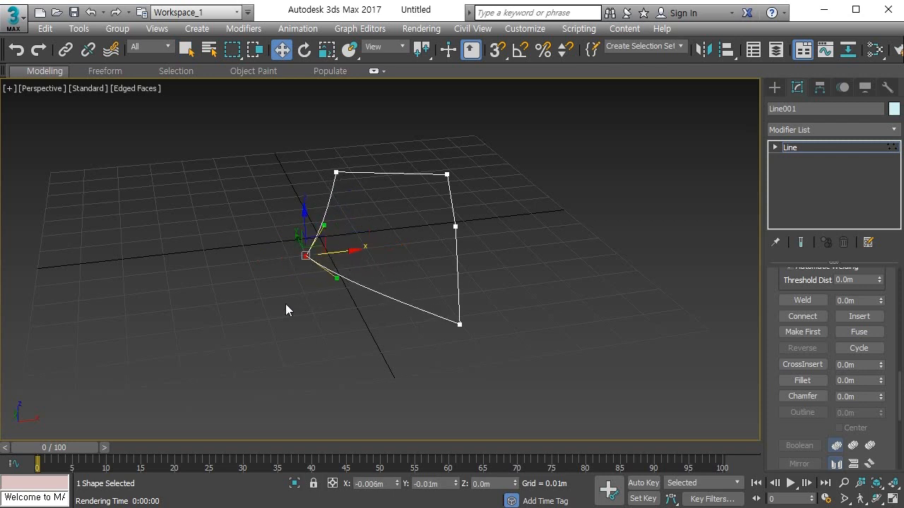
Cycle the vertex selection repeatedly around the spline, ending on the upper-right corner vertex.
middle_click_drag(286, 303, 292, 298, "alt")
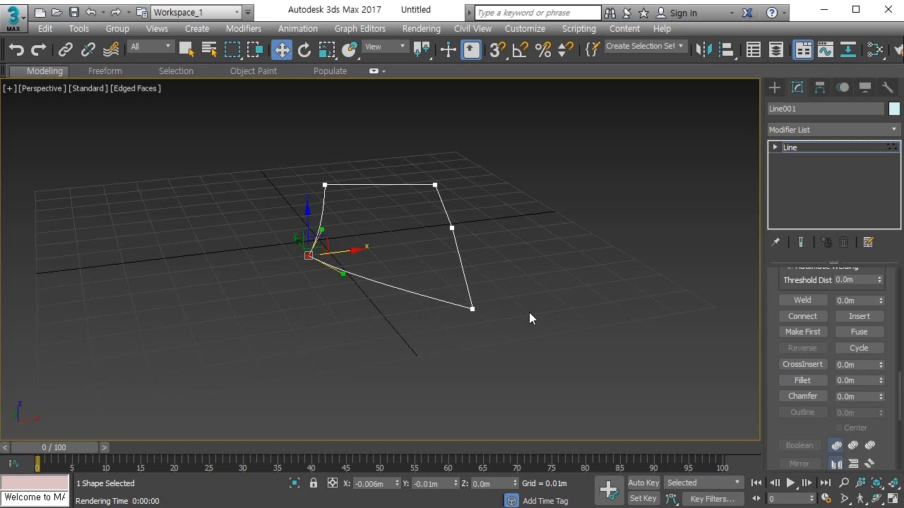
left_click(860, 350)
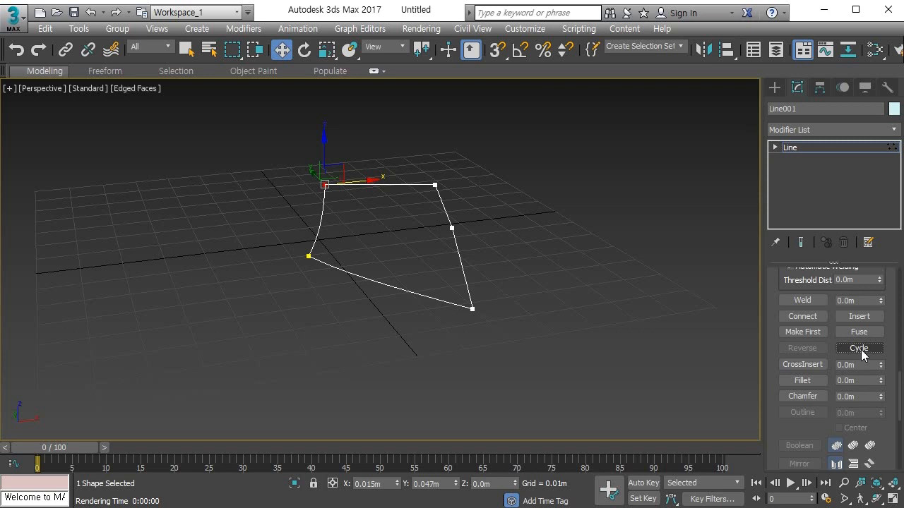
left_click(862, 349)
left_click(863, 349)
left_click(863, 350)
left_click(863, 350)
left_click(863, 350)
left_click(863, 350)
left_click(863, 349)
left_click(863, 349)
left_click(860, 349)
mouse_move(519, 318)
middle_mouse_down()
mouse_move(454, 308)
mouse_move(422, 329)
mouse_move(516, 306)
middle_mouse_up()
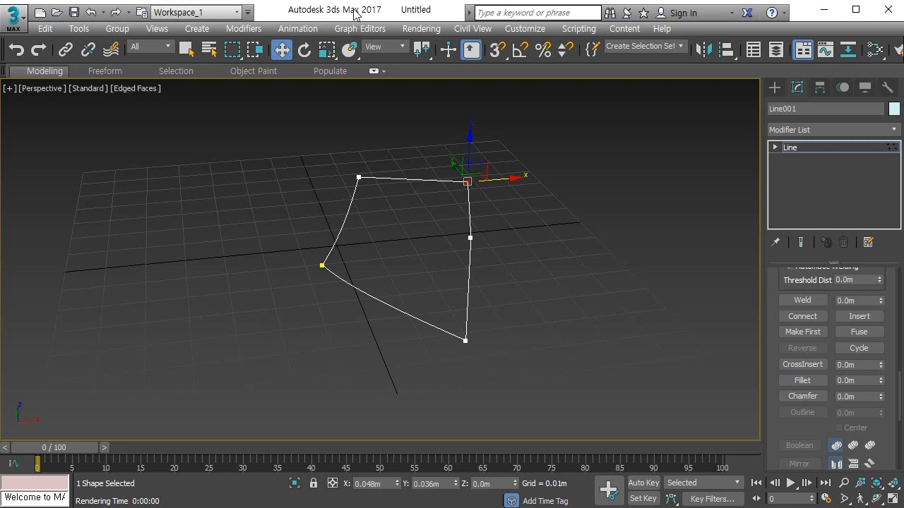
Draw a rectangle about 0.038 m long and 0.044 m wide that overlaps the lower part of the line shape.
left_click(773, 89)
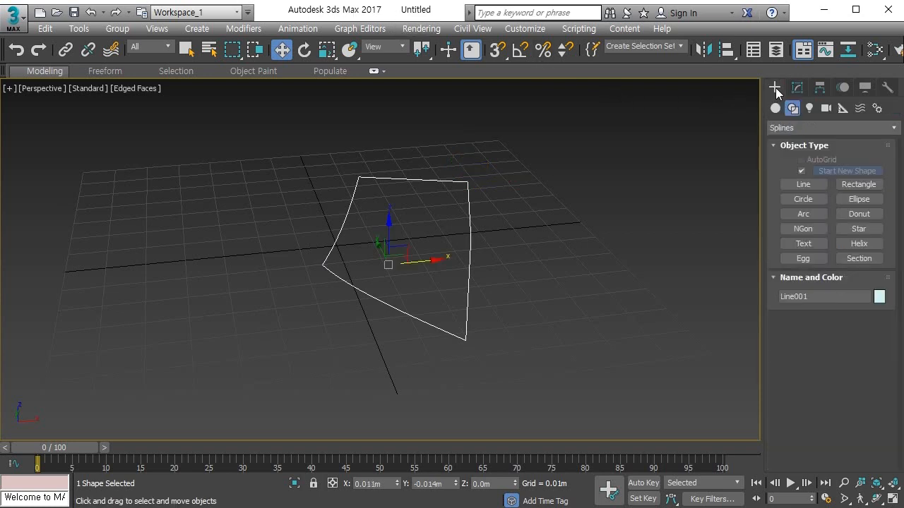
left_click(858, 184)
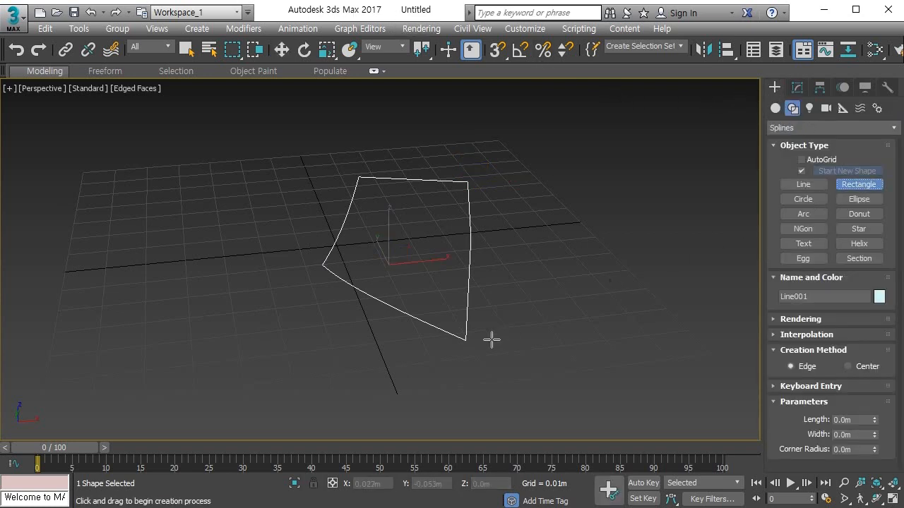
left_click_drag(384, 373, 519, 270)
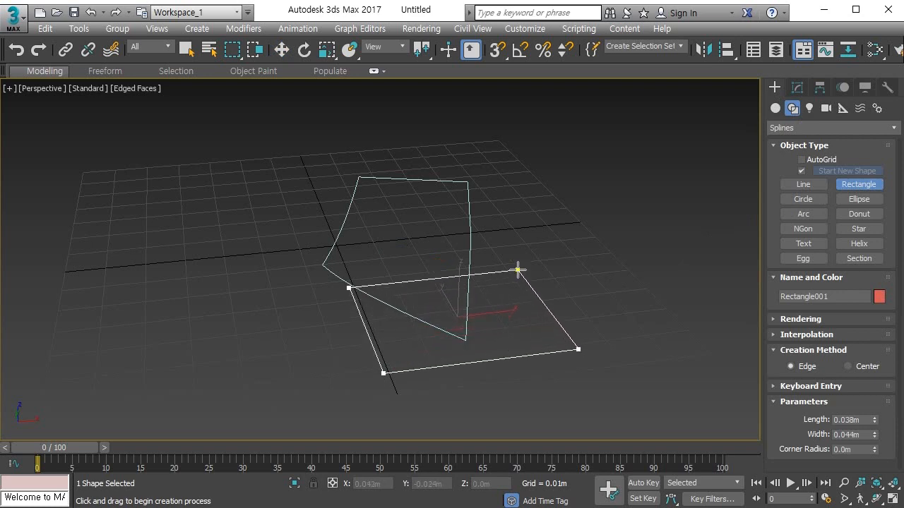
key("w")
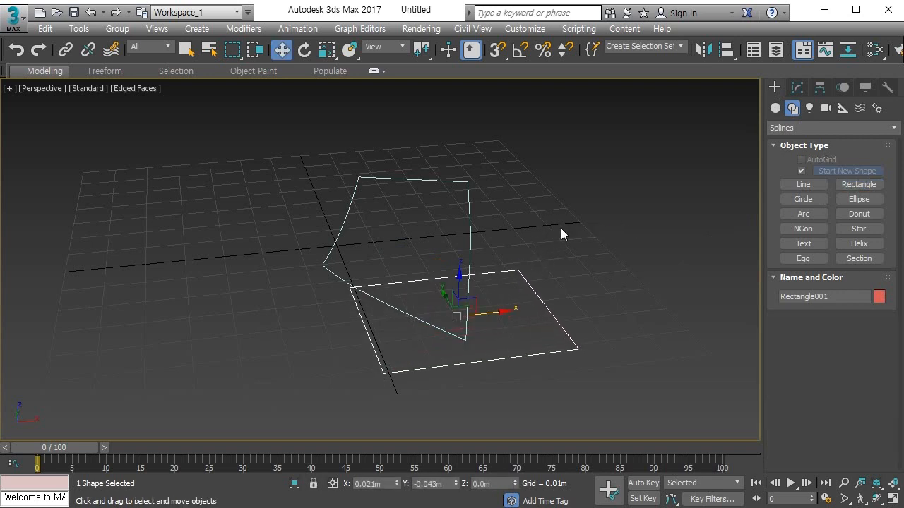
Select the line shape and show its Attach options for editing.
left_click(470, 225)
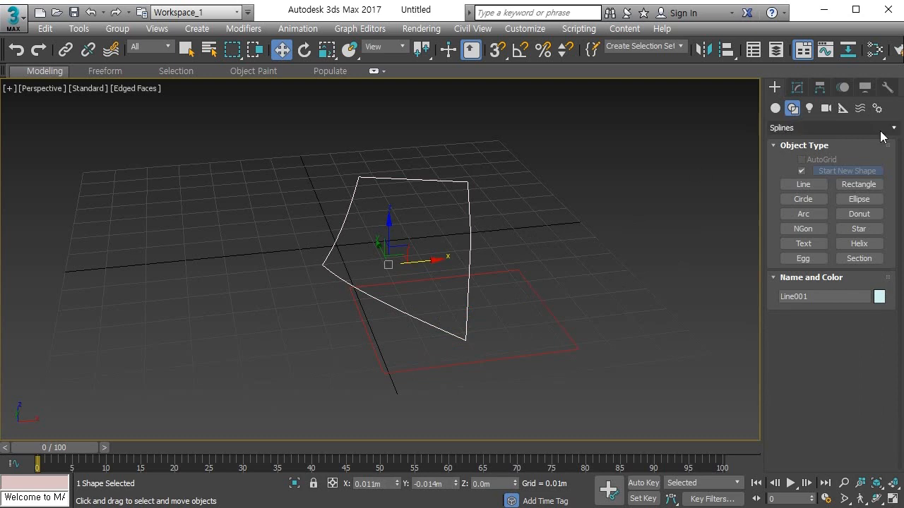
left_click(797, 87)
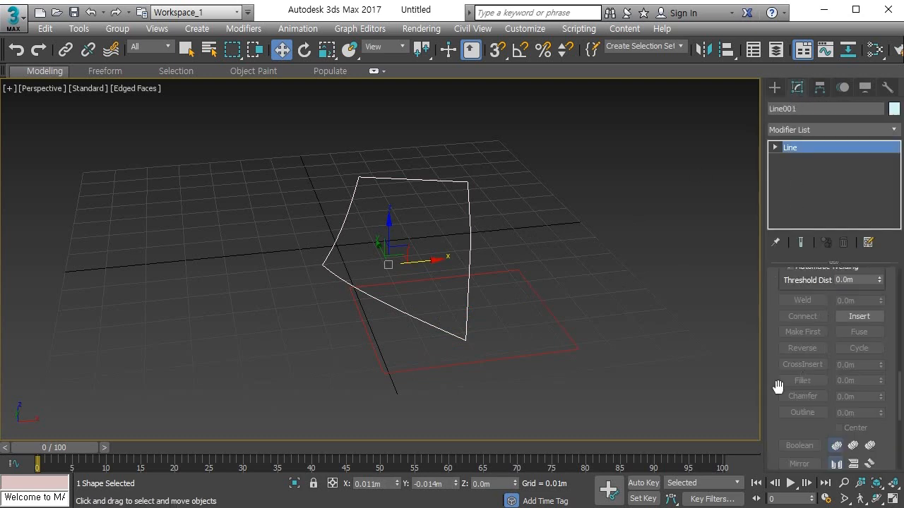
scroll(783, 379, "up", 5)
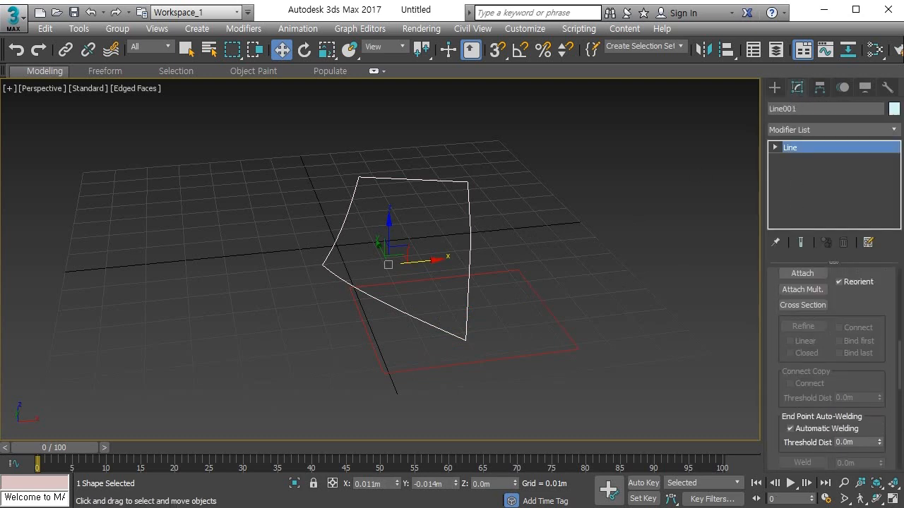
Try attaching the rectangle to the line shape with Reorient enabled, and undo the attachment.
left_click(796, 274)
left_click(530, 284)
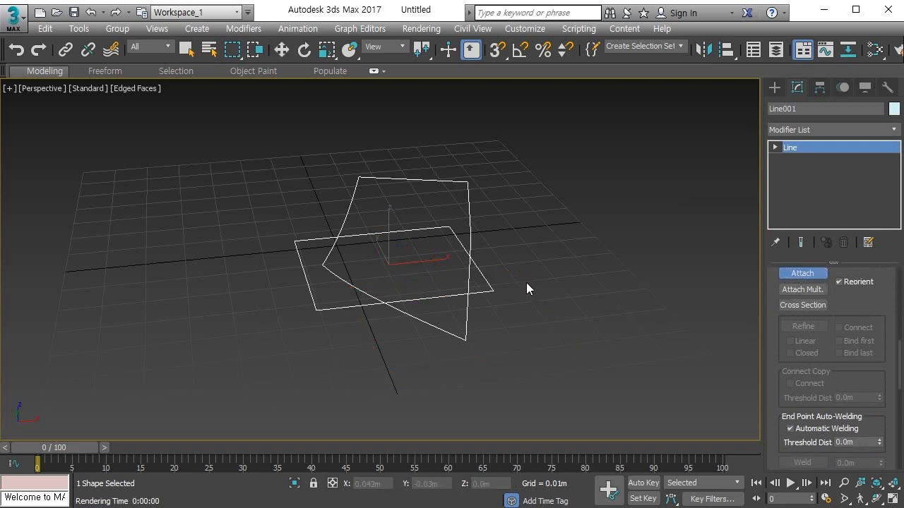
key("ctrl+z")
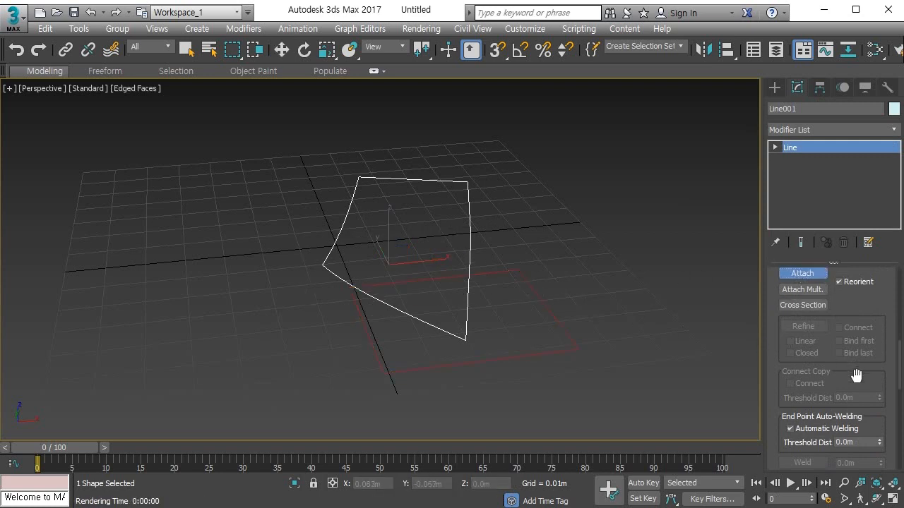
Disable Reorient, attach the rectangle to the line shape, and reselect the combined shape.
left_click(852, 284)
left_click(509, 272)
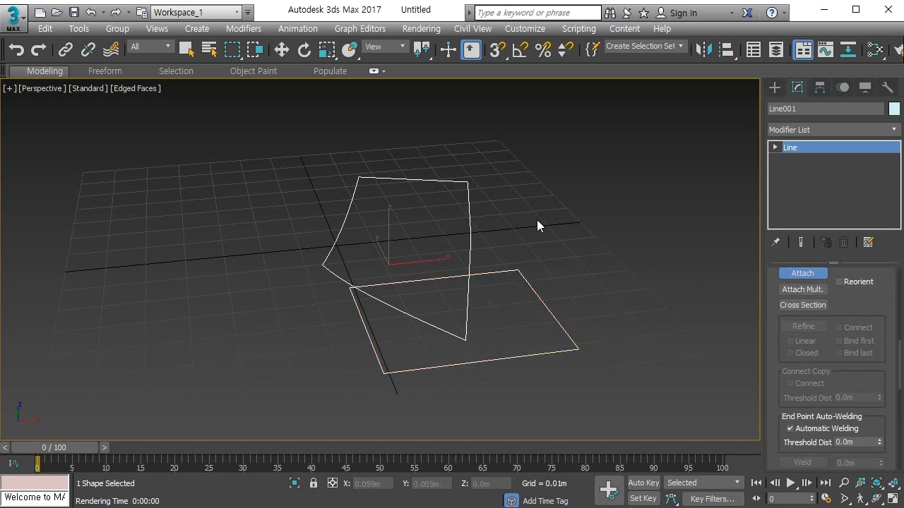
left_click(802, 273)
right_click(468, 247)
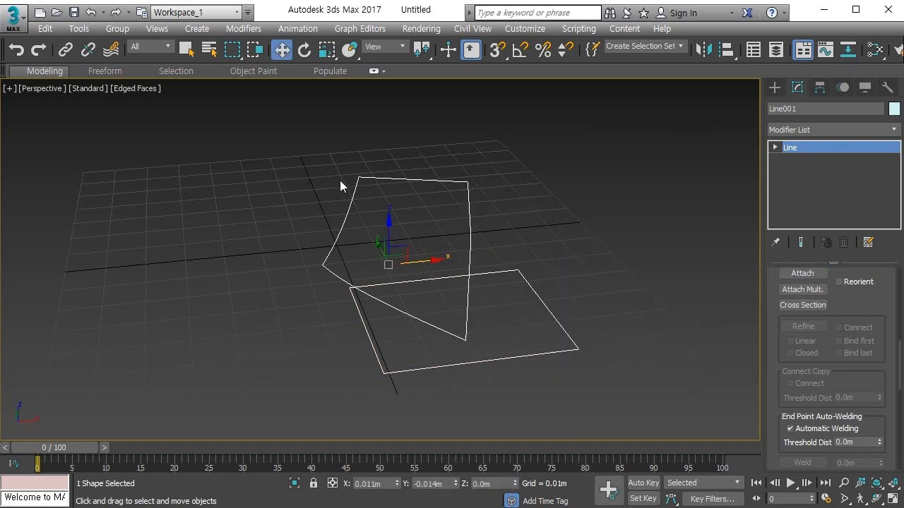
left_click(259, 266)
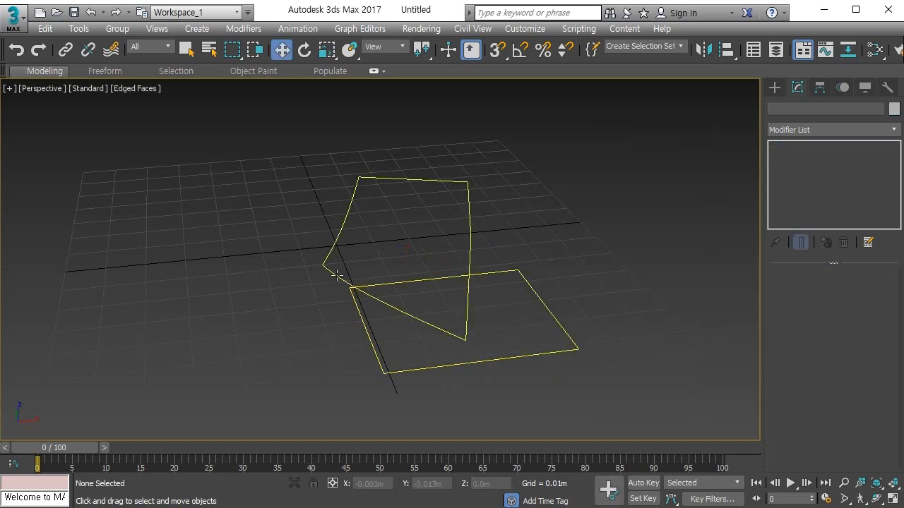
left_click(338, 276)
At vertex level, use CrossInsert to add vertices at both intersections of the line spline and the rectangle.
key("1")
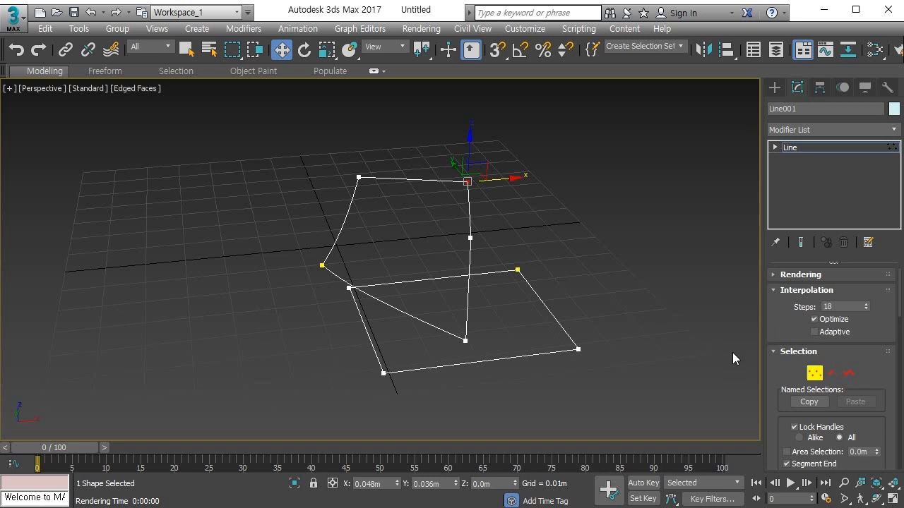
left_click_drag(779, 378, 778, 240)
left_click_drag(776, 396, 778, 260)
scroll(780, 356, "down", 5)
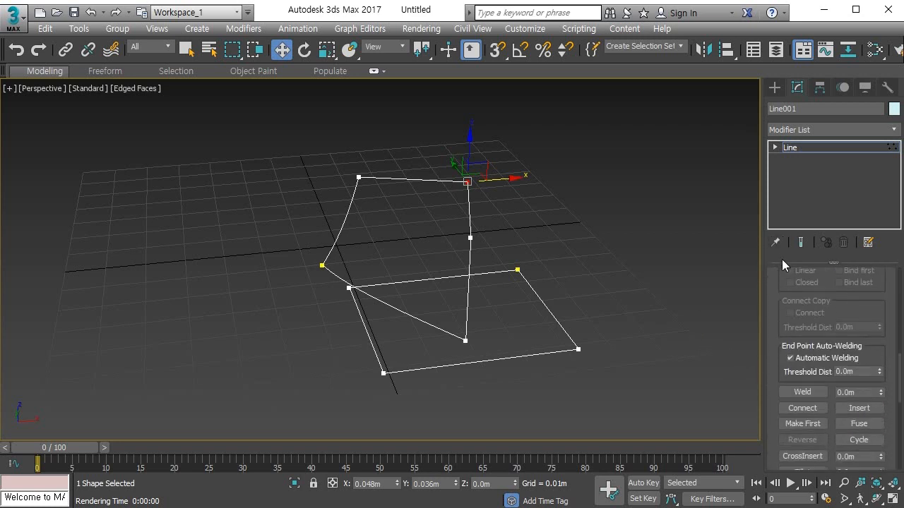
scroll(771, 334, "down", 1)
scroll(772, 334, "down", 2)
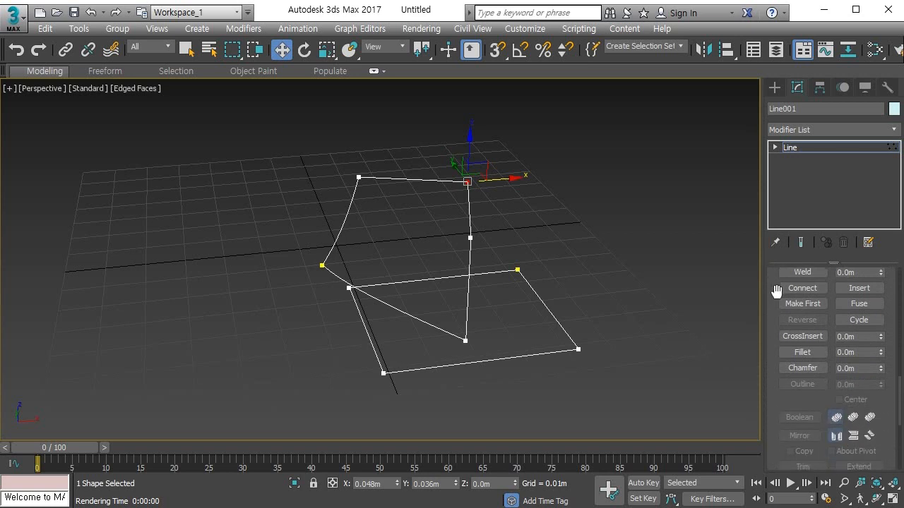
left_click(790, 337)
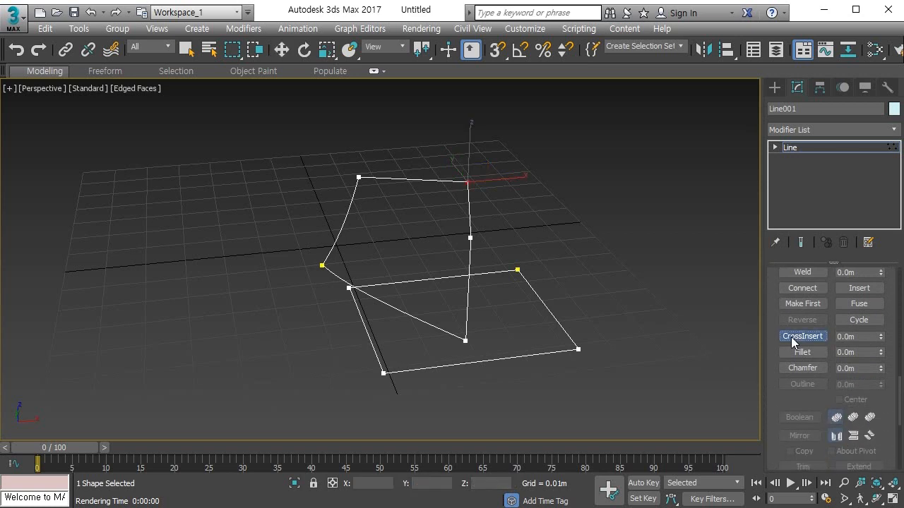
left_click(469, 275)
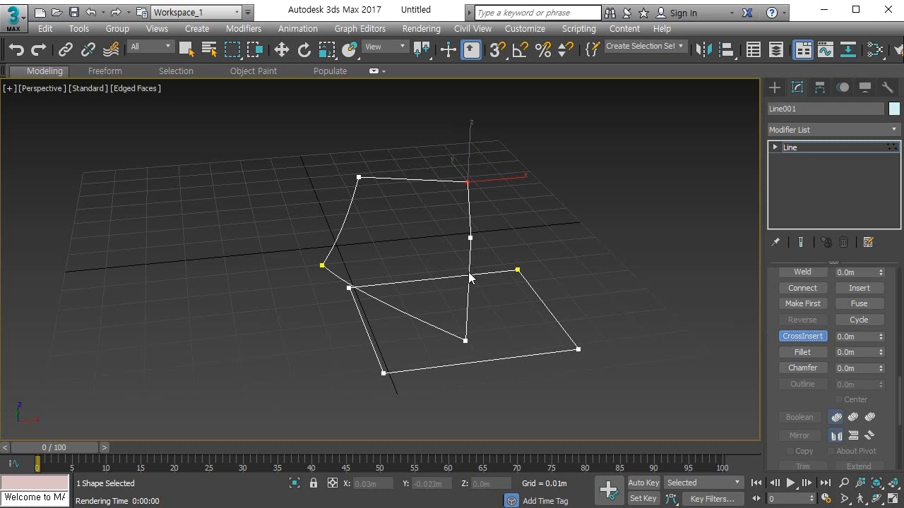
left_click(354, 288)
left_click(793, 336)
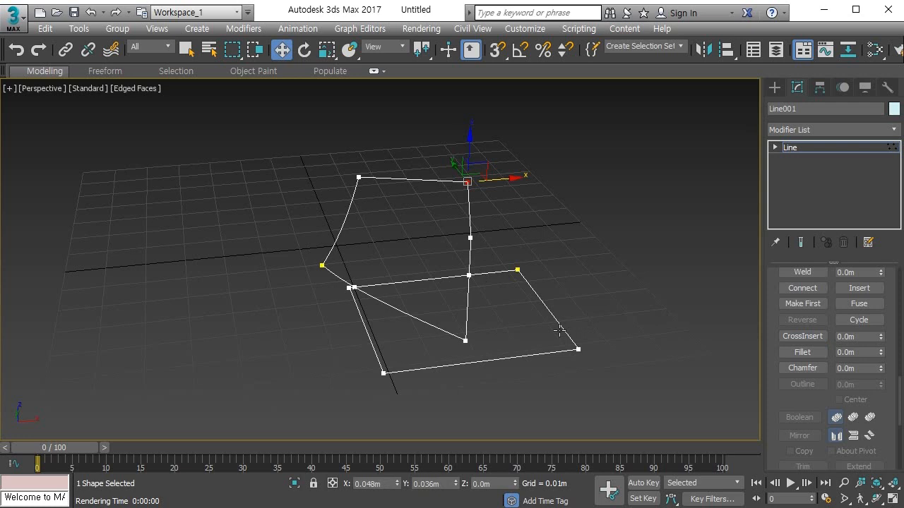
Select the rectangle's lower-right corner vertex, try a small Chamfer value on it, and undo the change.
left_click(577, 350)
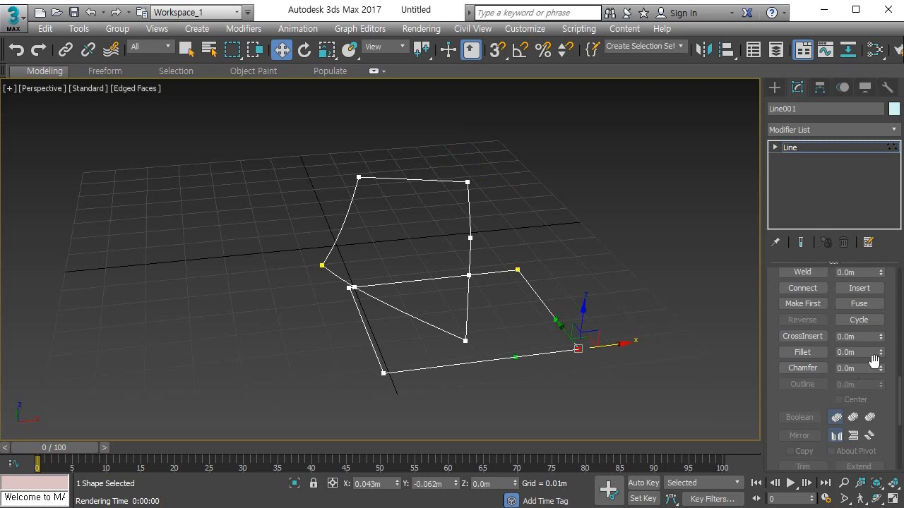
left_click_drag(881, 372, 882, 368)
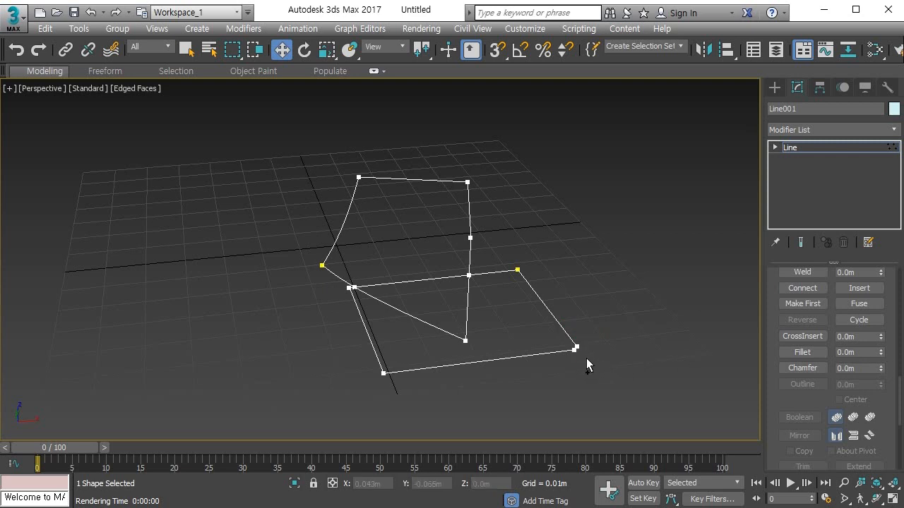
left_click(574, 350)
key("ctrl+z")
key("ctrl+z")
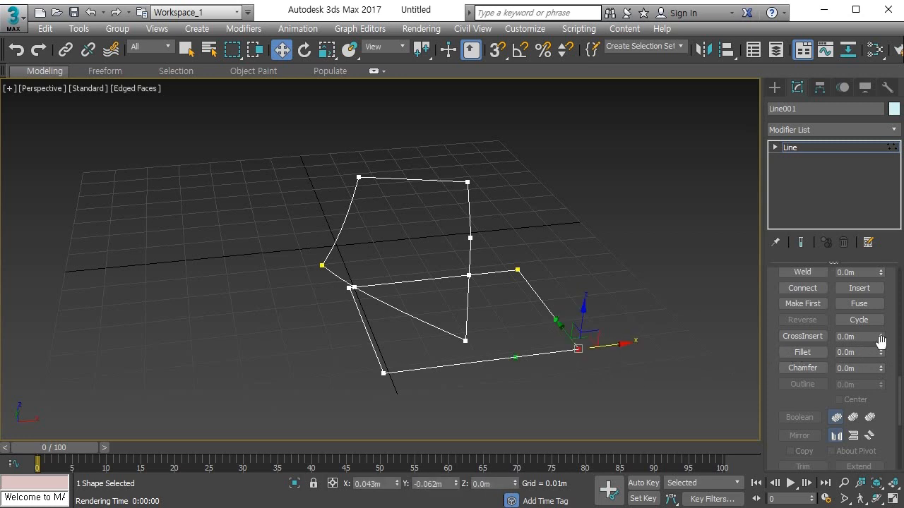
Try Fillet on the rectangle's lower-right corner by its value and directly in the viewport, reverting each attempt.
left_click_drag(882, 355, 879, 292)
key("ctrl+z")
mouse_move(882, 356)
left_mouse_down()
mouse_move(882, 334)
mouse_move(881, 355)
left_mouse_up()
left_click(805, 352)
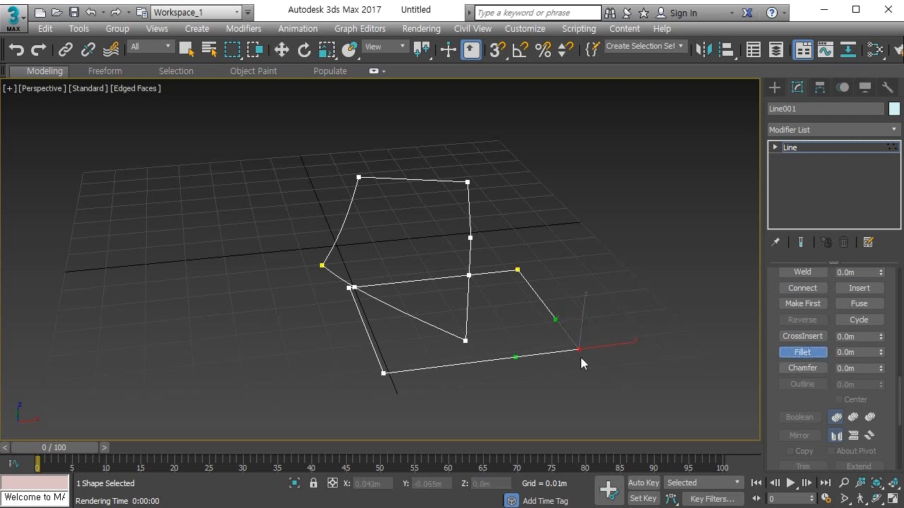
left_click_drag(579, 349, 580, 292)
right_click(580, 292)
Try the Chamfer tool directly on the rectangle's lower-right corner vertex, cancel the cut, and leave the tool.
left_click(789, 368)
left_click_drag(580, 348, 595, 329)
right_click(596, 328)
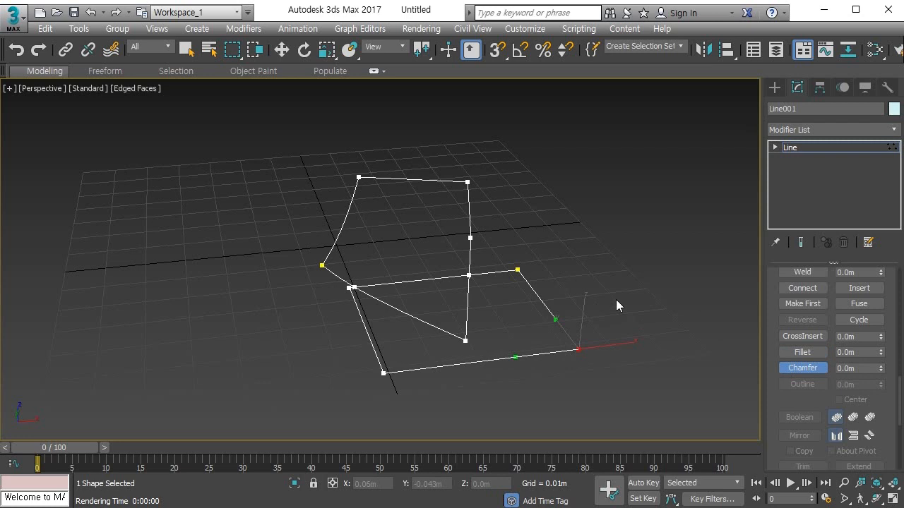
left_click(800, 365)
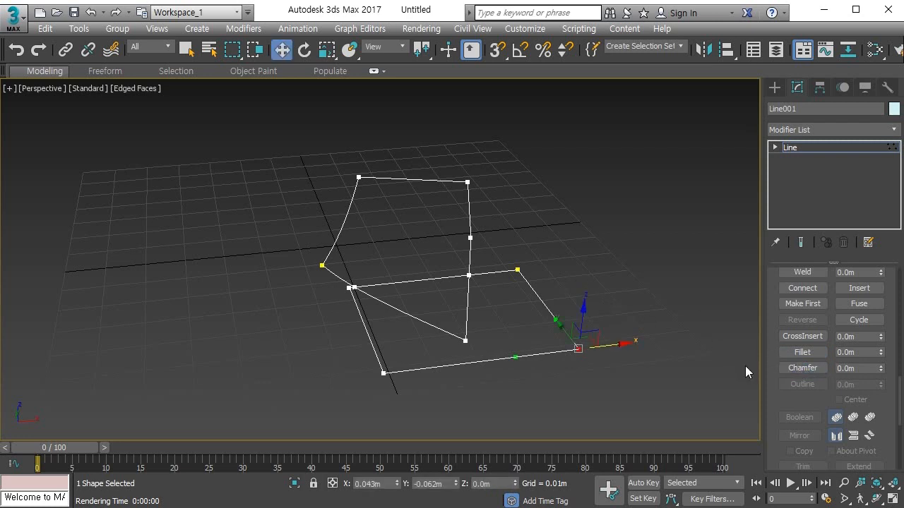
Select all vertices of the combined shape and delete them.
middle_click_drag(294, 326, 280, 308)
key("ctrl+a")
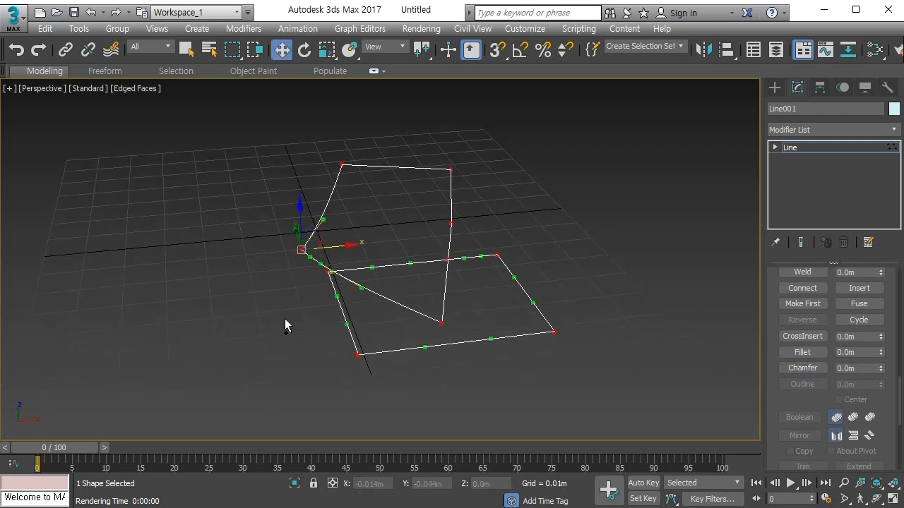
key("Delete")
middle_click_drag(339, 322, 382, 331)
Draw a new rectangle about 0.081 m long and 0.051 m wide and convert it to an Editable Spline.
left_click(774, 88)
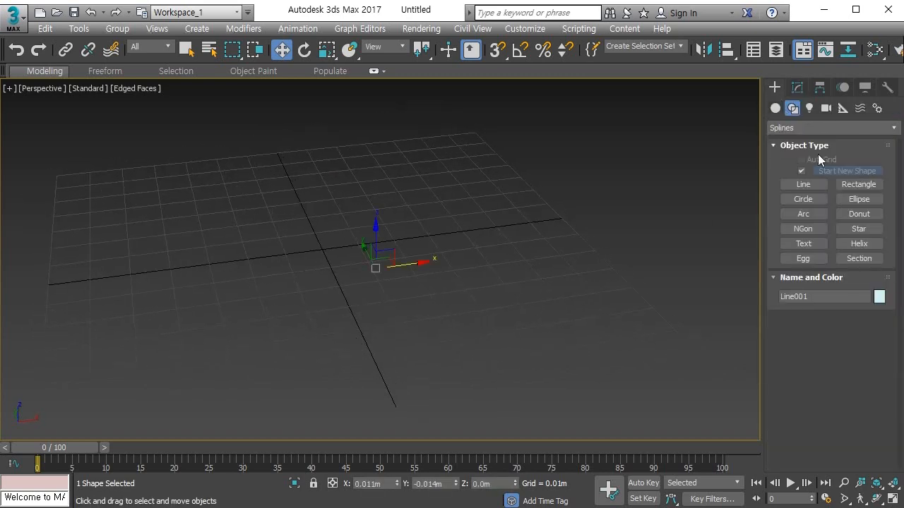
left_click(857, 184)
left_click_drag(298, 220, 567, 346)
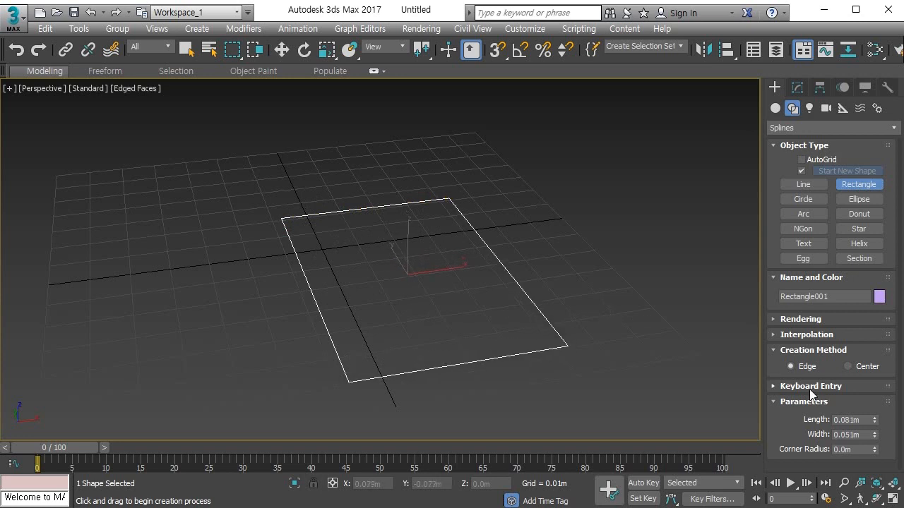
key("w")
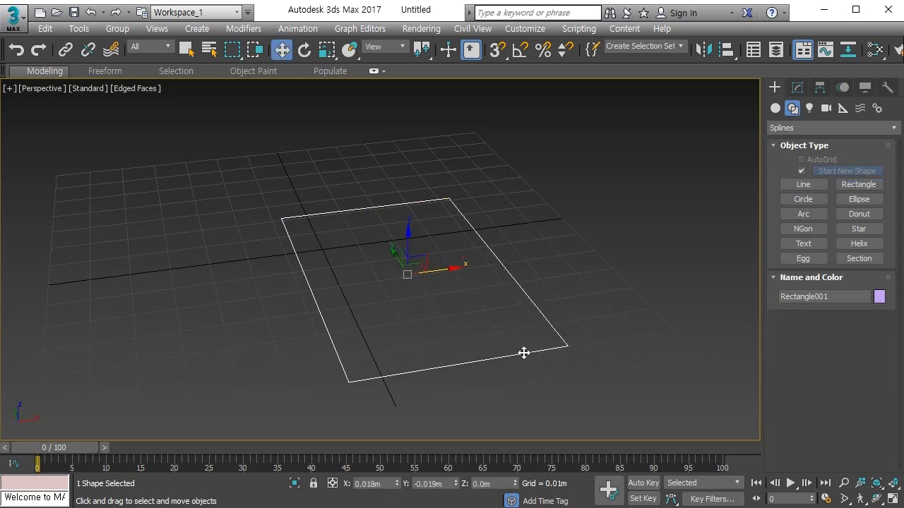
right_click(422, 200)
mouse_move(462, 351)
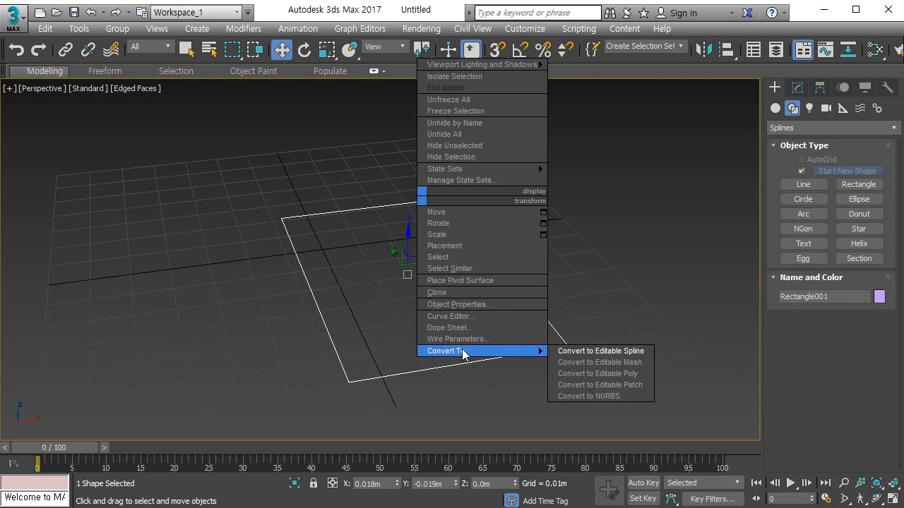
left_click(565, 352)
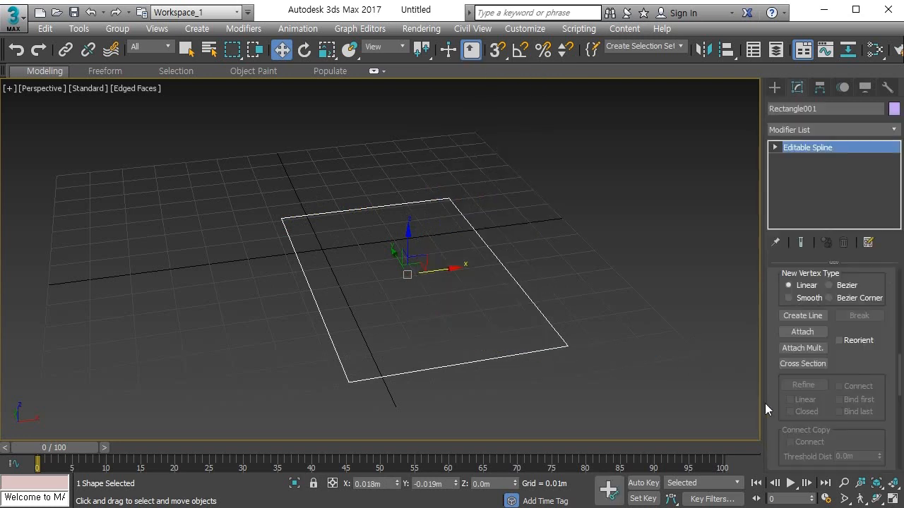
Look through the editable spline's geometry options at vertex level, and switch to the Spline sub-object level.
left_click_drag(775, 418, 773, 204)
left_click_drag(772, 420, 768, 284)
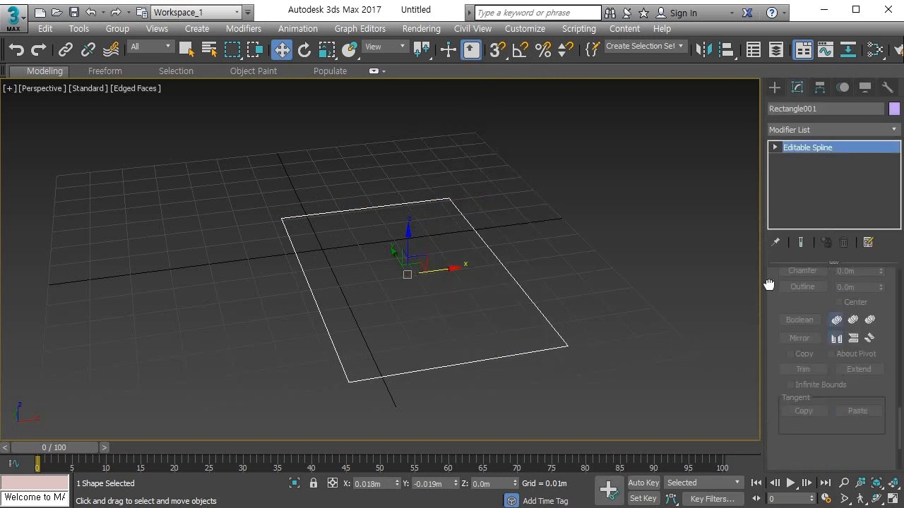
left_click_drag(775, 431, 771, 299)
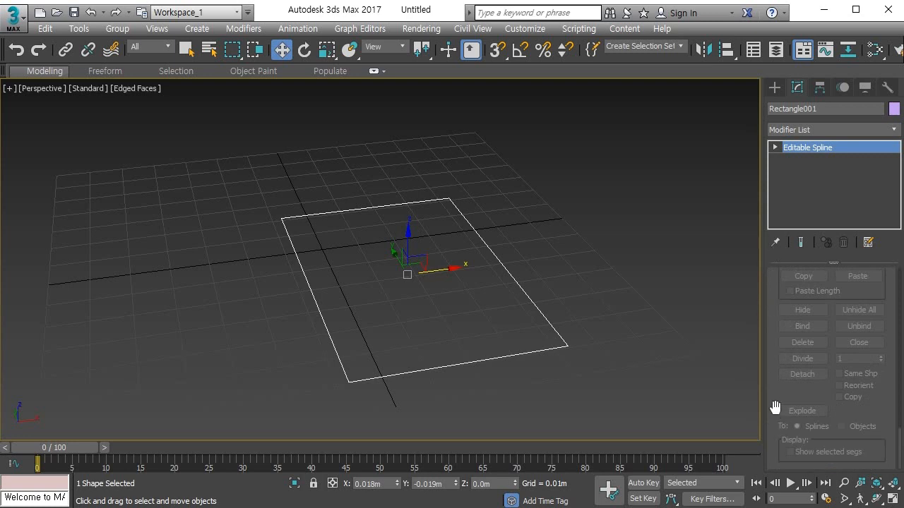
key("1")
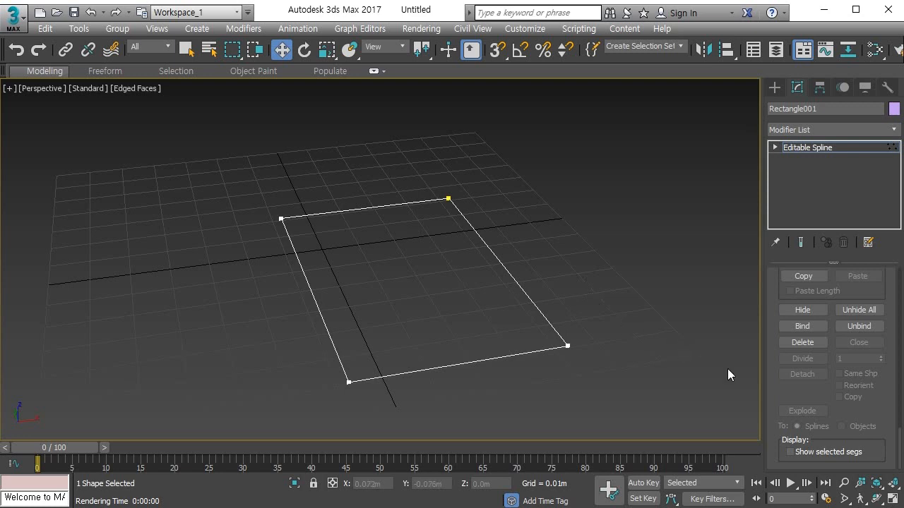
left_click_drag(771, 404, 775, 499)
left_click_drag(767, 339, 777, 441)
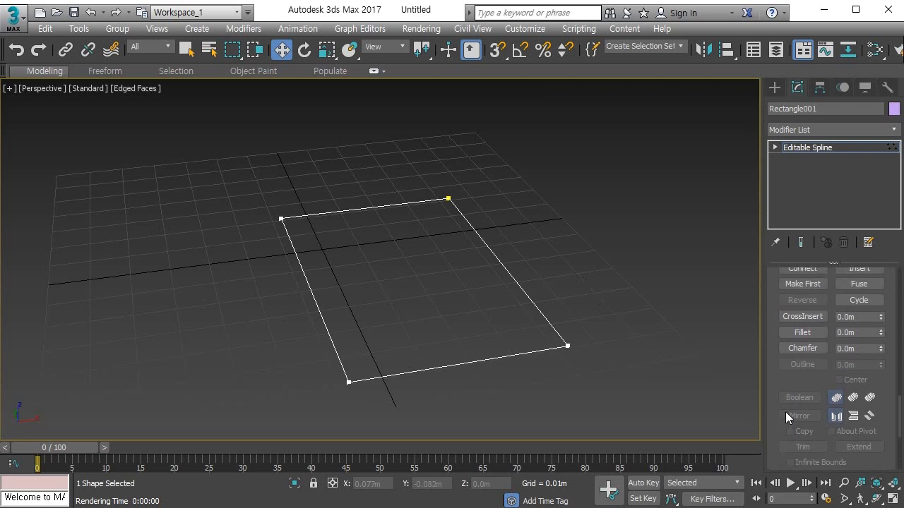
key("3")
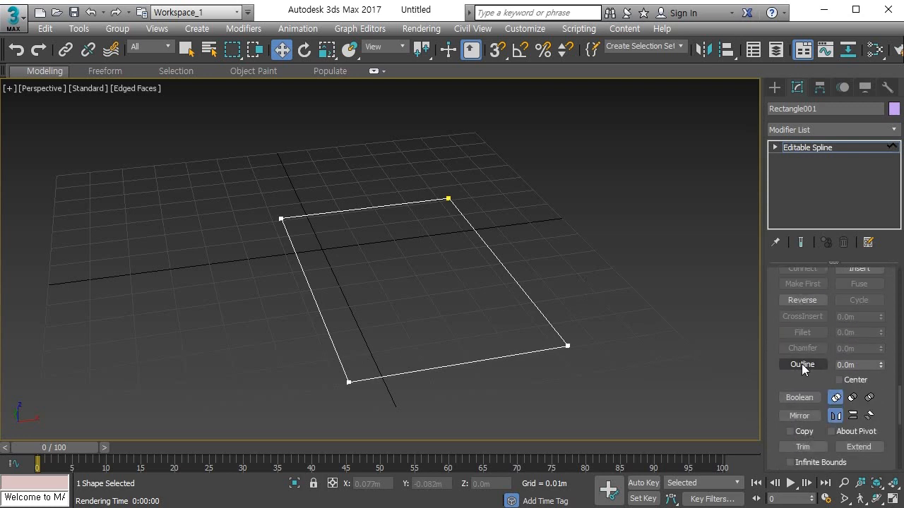
Try the Outline tool on the rectangle's spline and leave the tool.
left_click(801, 363)
left_click(544, 317)
left_click_drag(544, 317, 539, 369)
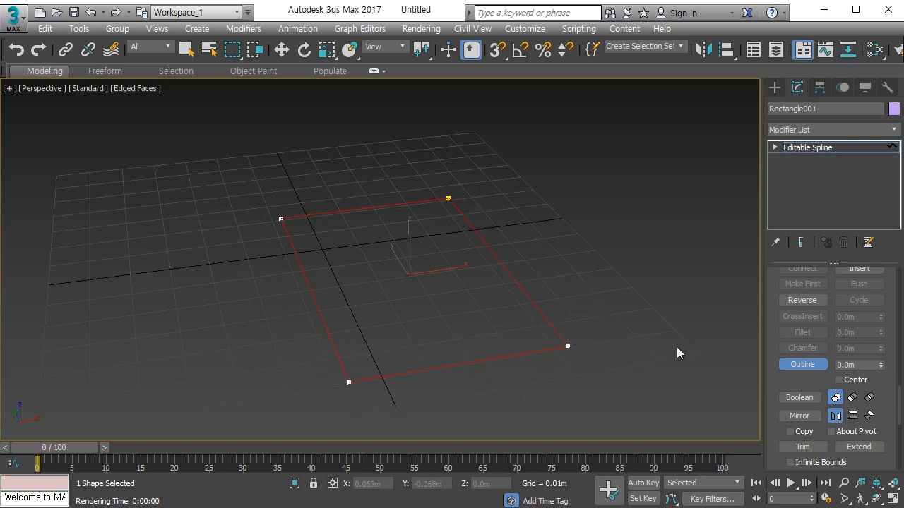
left_click(802, 365)
left_click(600, 342)
Draw a second, wide and shallow rectangle that crosses the middle of the first one and extends beyond both long sides.
middle_click_drag(605, 342, 538, 312, "alt")
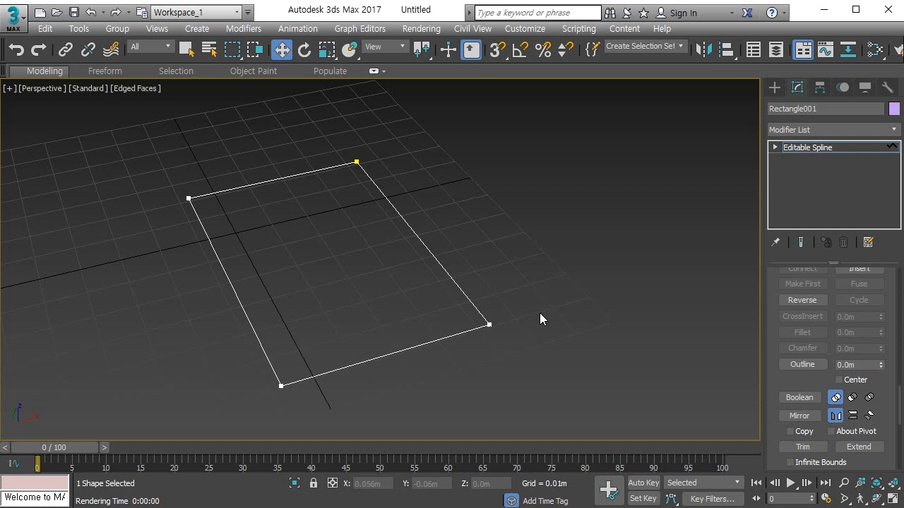
middle_click_drag(540, 316, 472, 305)
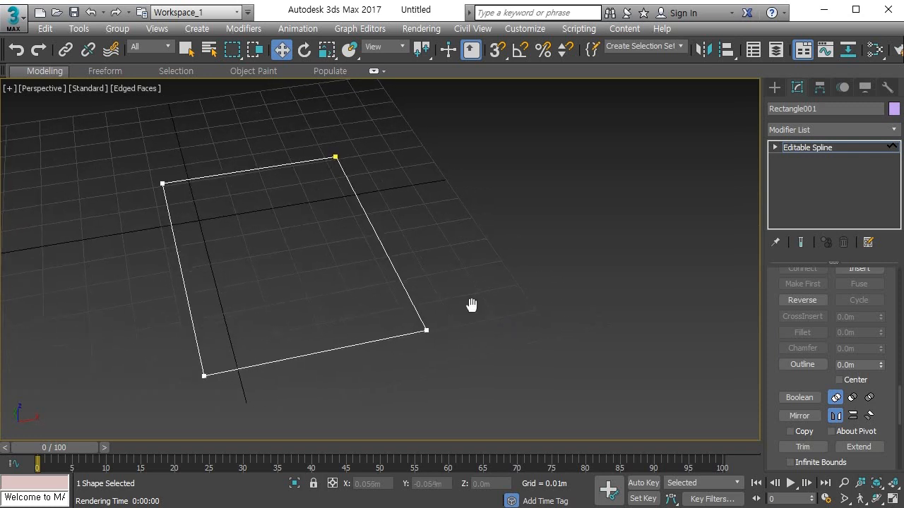
left_click(773, 87)
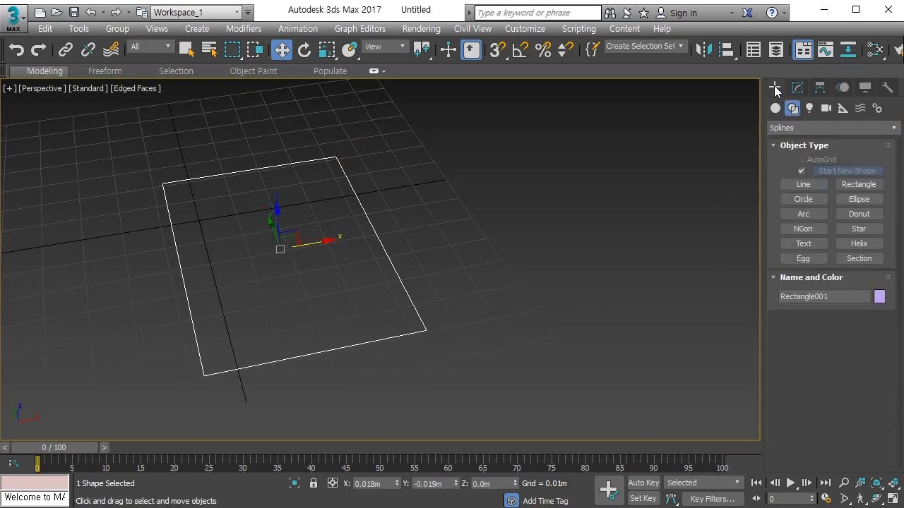
left_click(861, 184)
left_click_drag(132, 305, 461, 183)
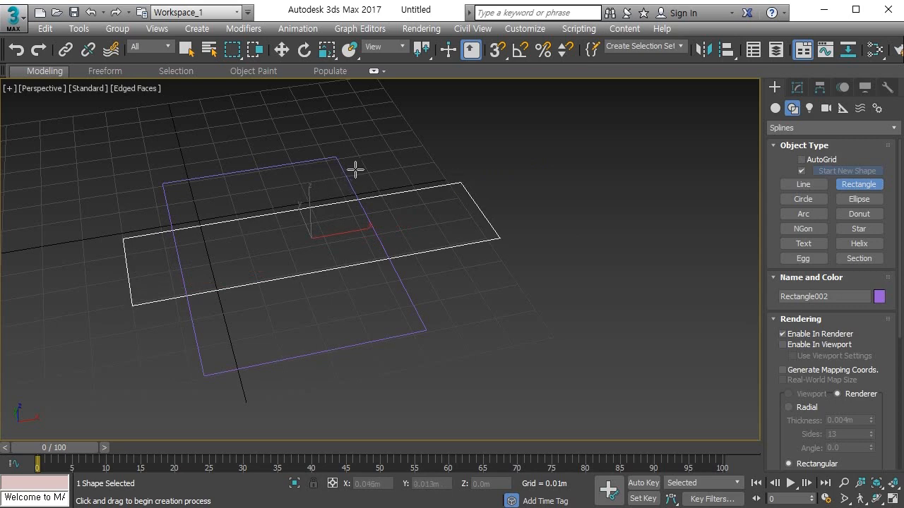
Attach the wide rectangle to the original editable-spline rectangle and leave the Attach tool.
key("w")
left_click(336, 164)
right_click(334, 163)
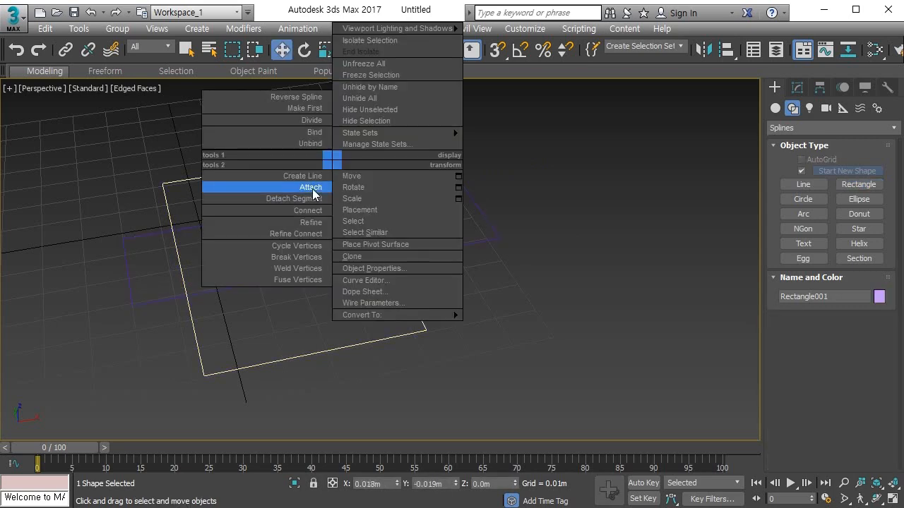
left_click(312, 186)
left_click(126, 241)
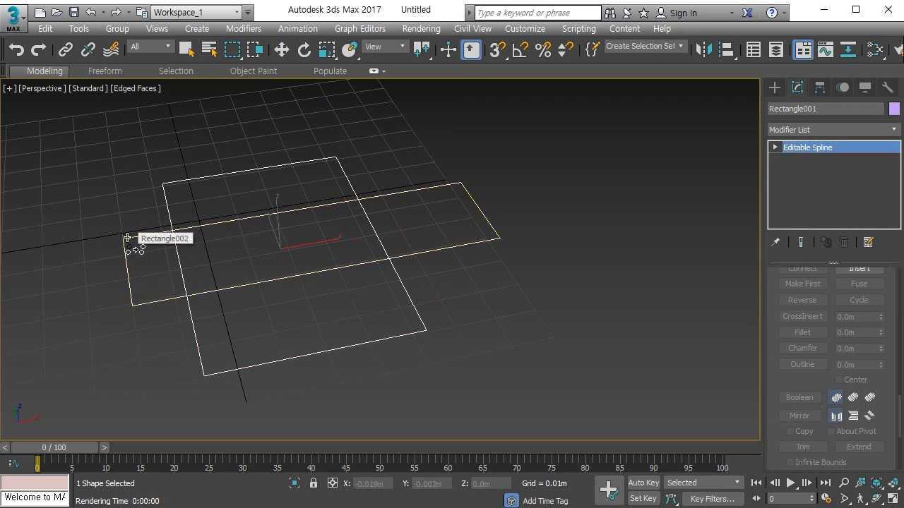
key("w")
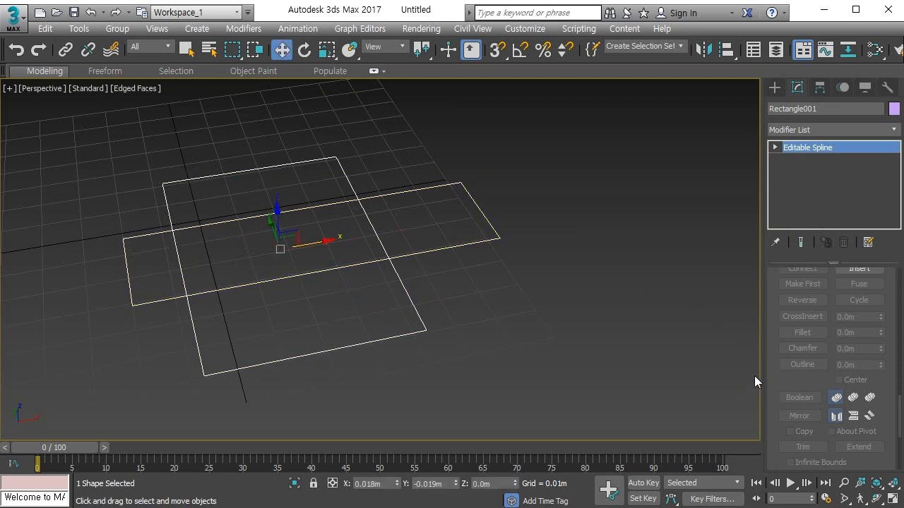
Reselect the combined shape, enter the Spline sub-object level and select the wide rectangle's spline.
left_click(482, 344)
left_click(464, 245)
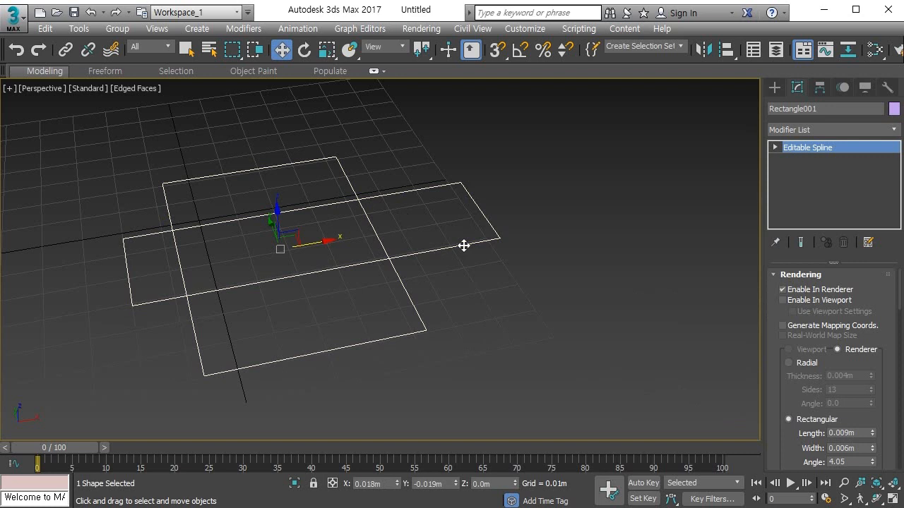
left_click(495, 319)
left_click(470, 247)
key("1")
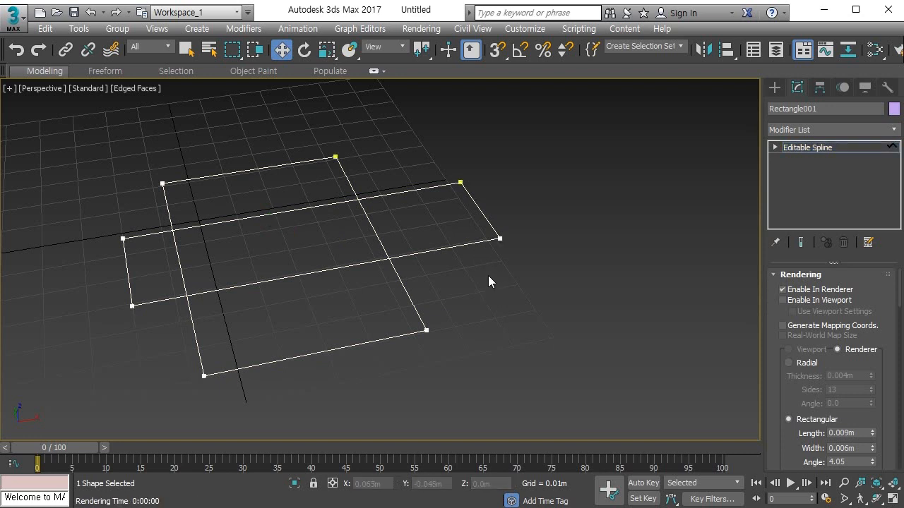
left_click(459, 245)
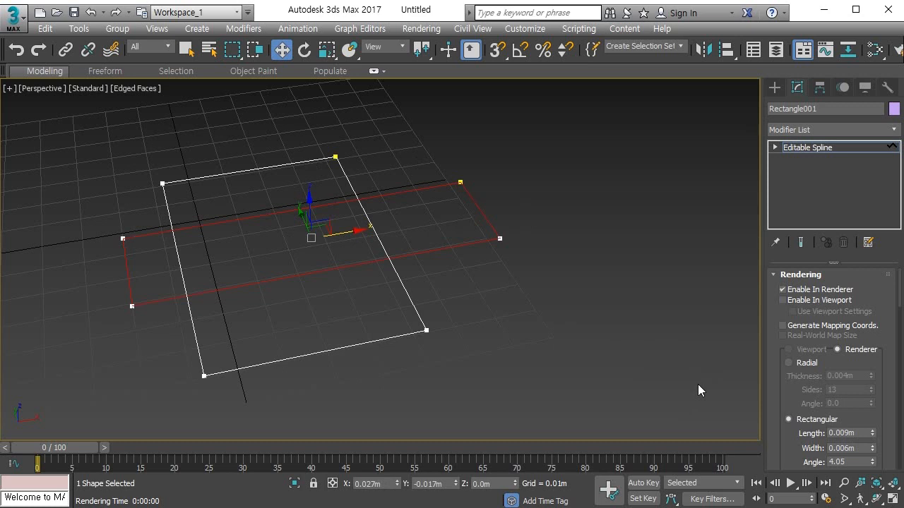
Combine the wide rectangle with the tall one using a Boolean Union, and undo the operation.
scroll(792, 388, "down", 5)
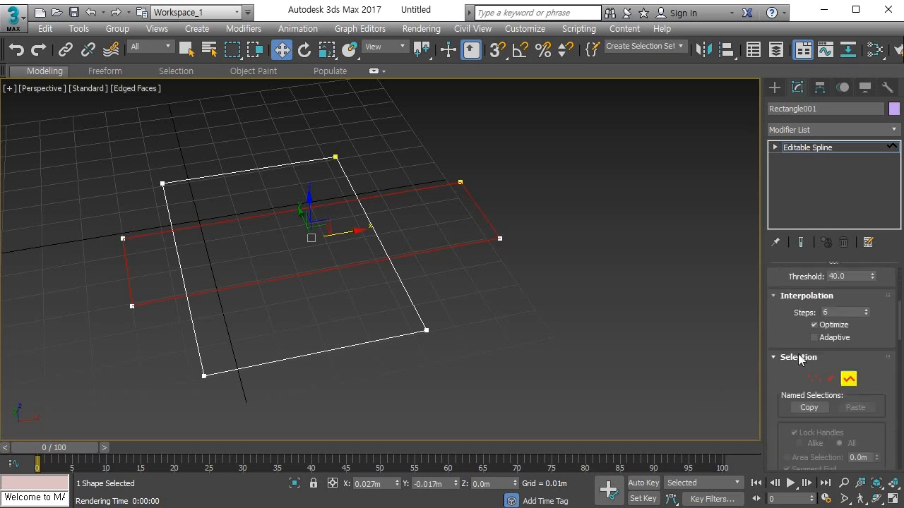
scroll(777, 375, "down", 4)
scroll(795, 413, "down", 5)
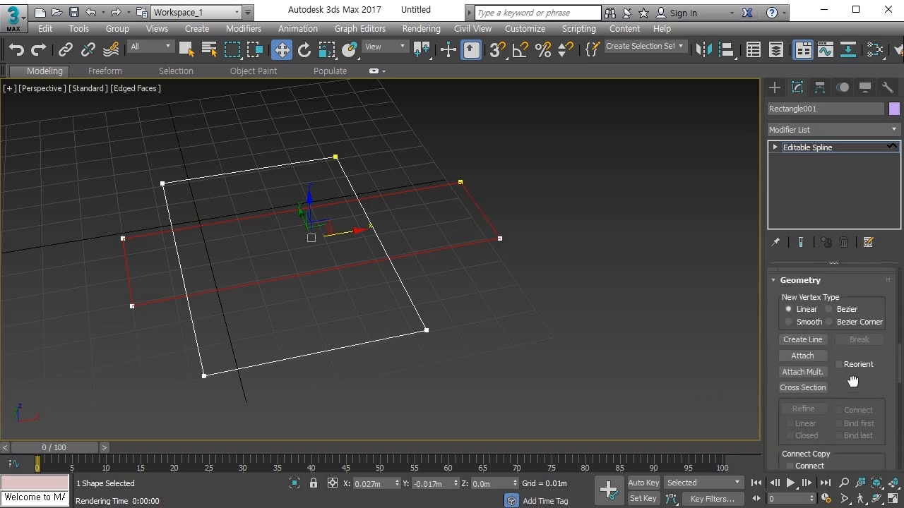
scroll(780, 353, "down", 5)
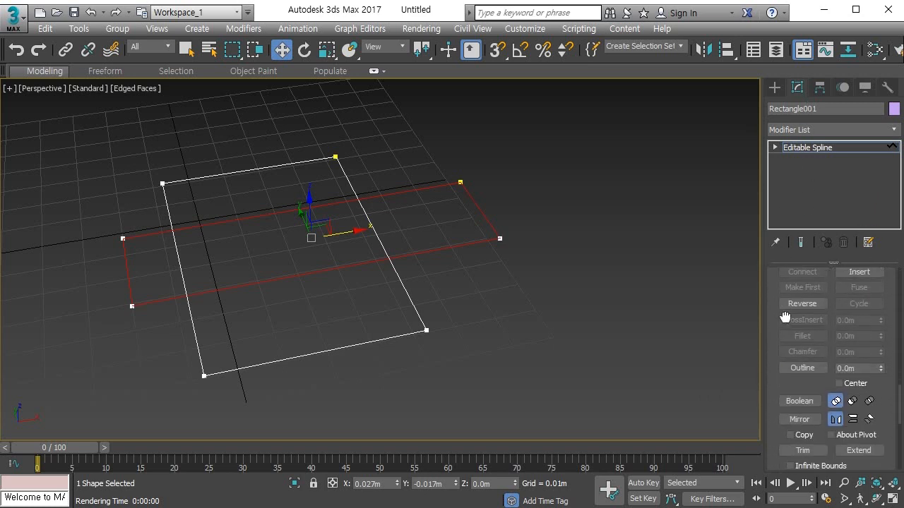
scroll(794, 255, "down", 2)
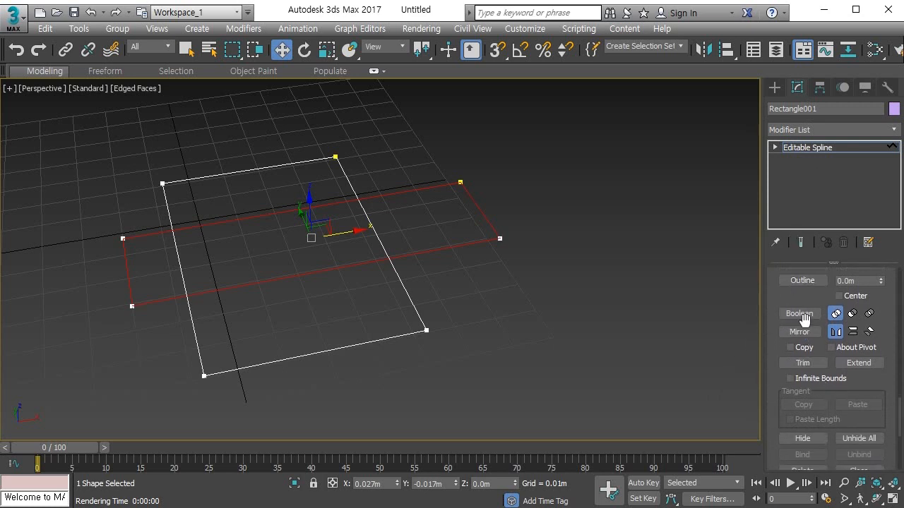
left_click(797, 313)
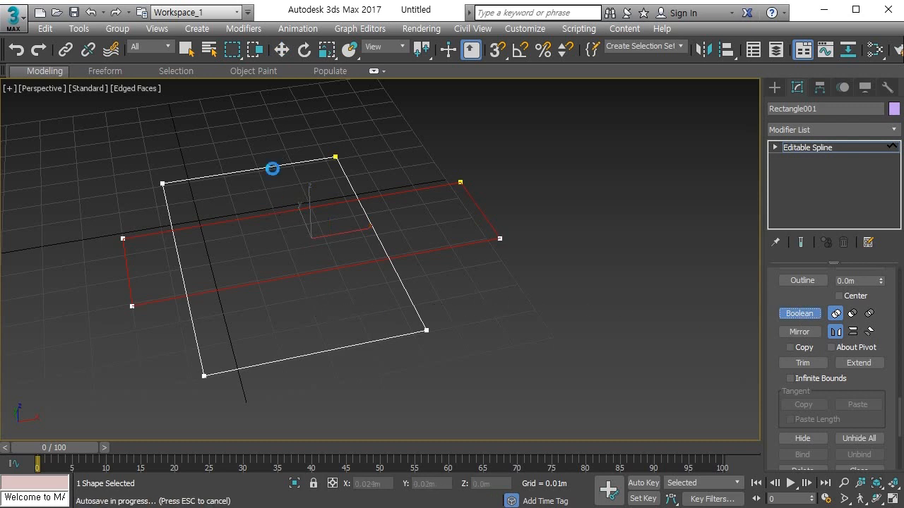
left_click(273, 163)
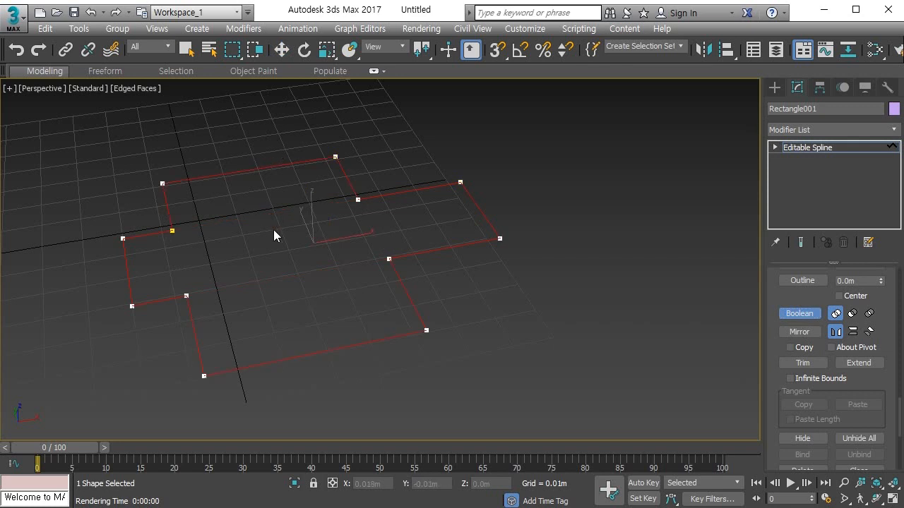
key("ctrl+z")
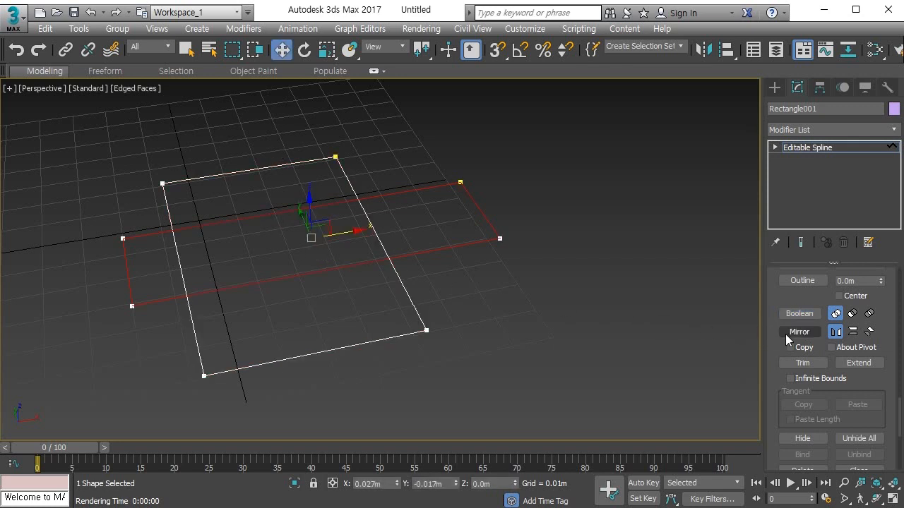
Subtract the tall rectangle from the wide one using a Boolean Subtraction, and undo the operation.
left_click(853, 314)
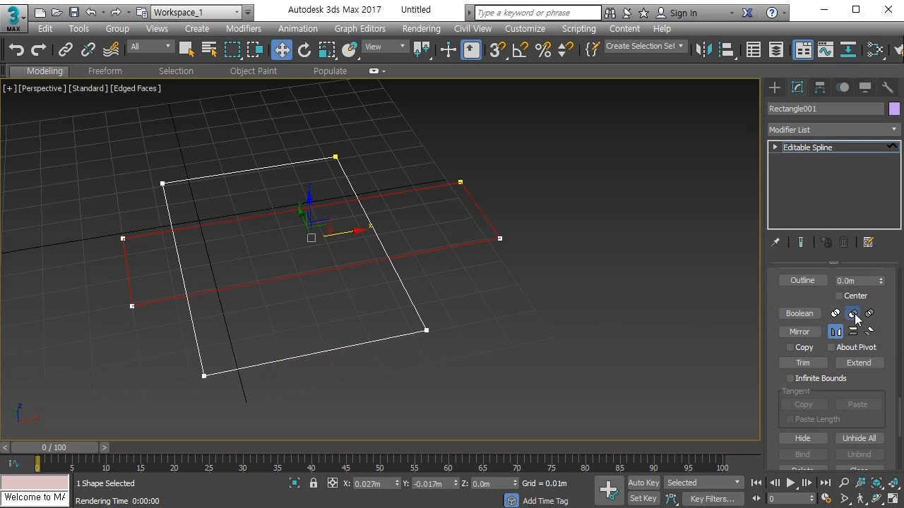
left_click(801, 315)
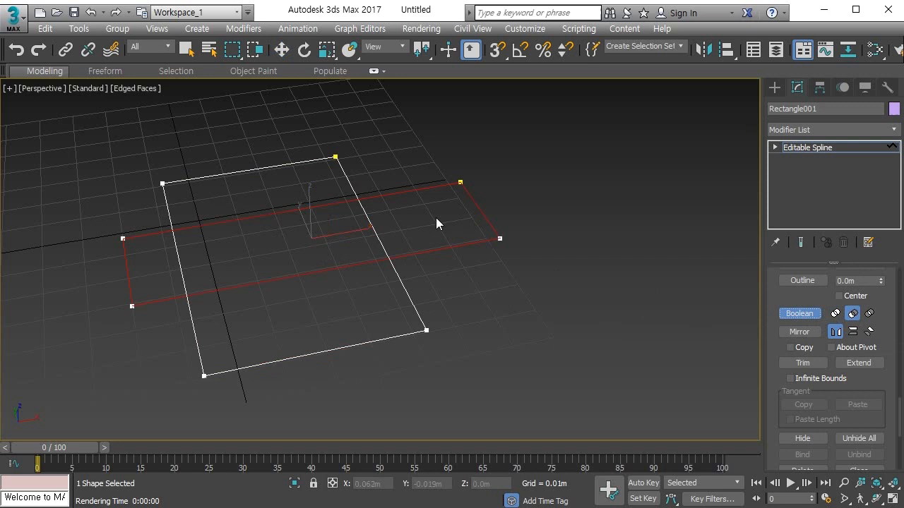
left_click(296, 163)
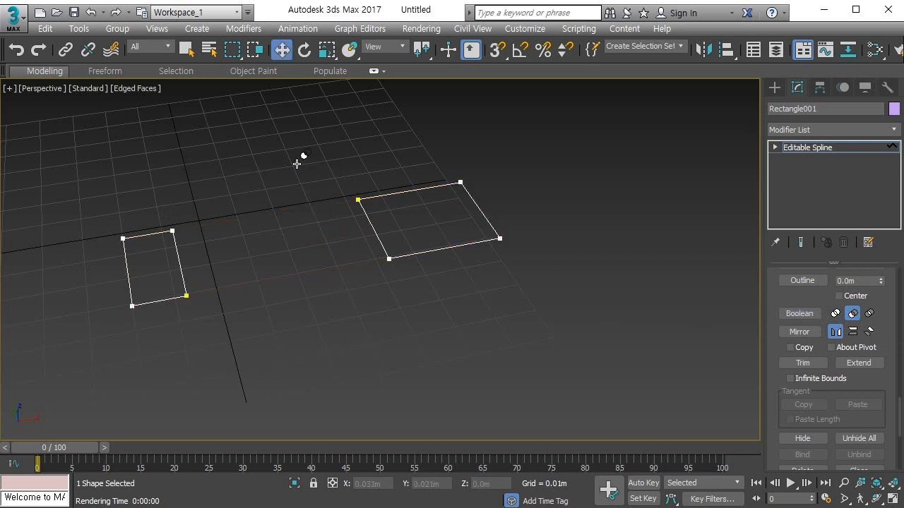
key("ctrl+z")
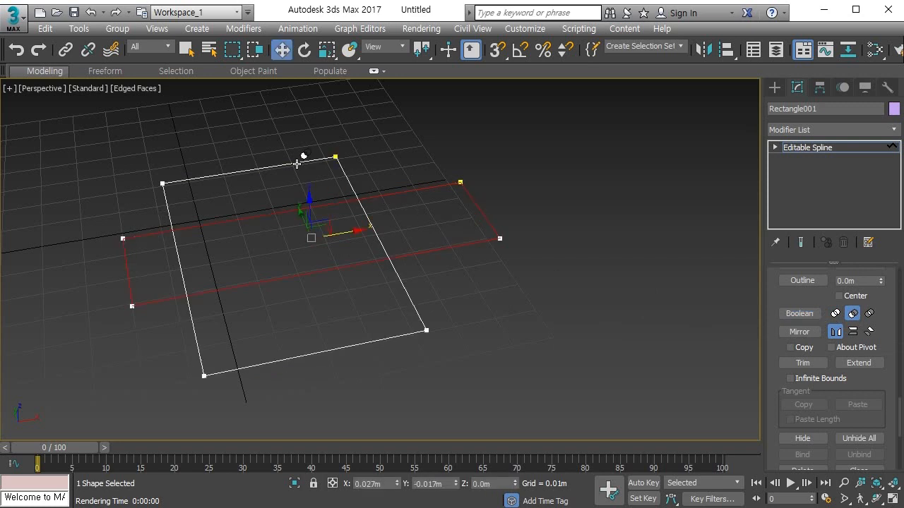
Reduce the two rectangles to their overlap using a Boolean Intersection, and delete the remaining spline.
left_click(870, 314)
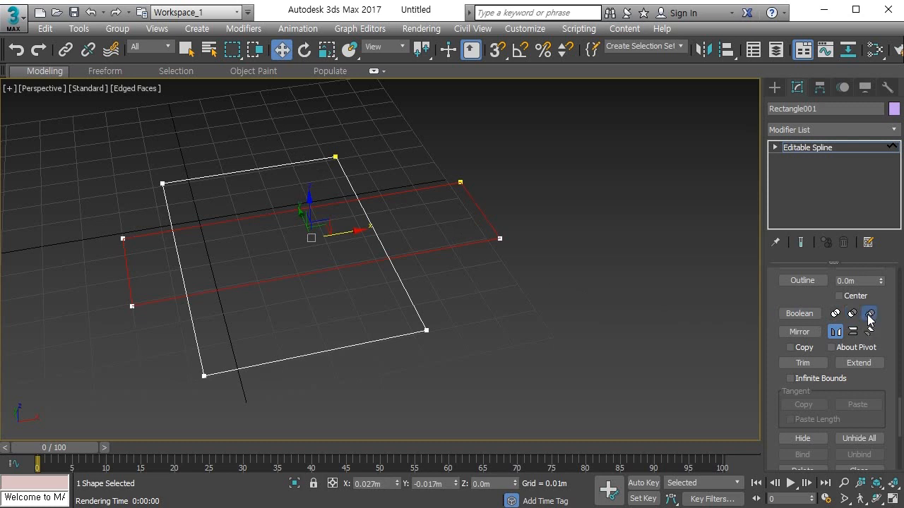
left_click(805, 315)
left_click(272, 166)
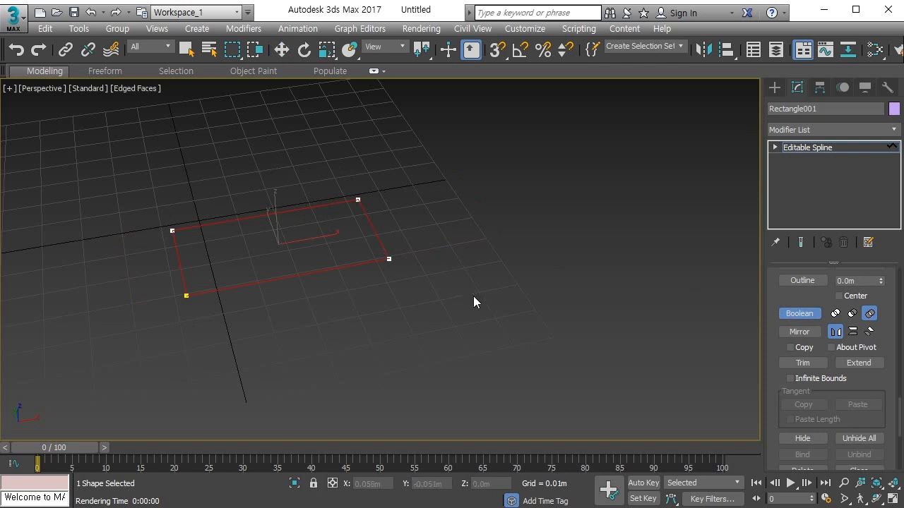
left_click(389, 259)
left_click(802, 315)
key("Delete")
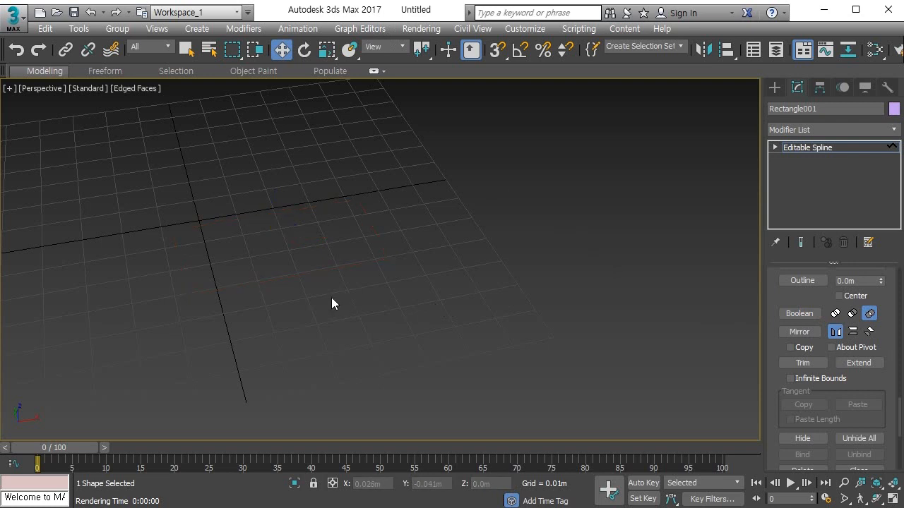
Draw an irregular straight-sided shape with eight corners and a notch using the Line tool, ending at its first vertex.
left_click(775, 87)
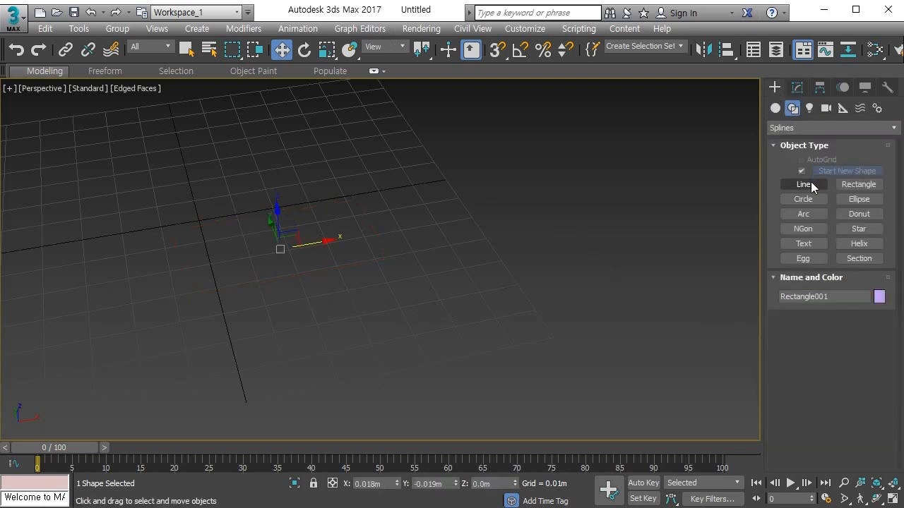
left_click(807, 184)
left_click(179, 223)
left_click(264, 148)
left_click(395, 247)
left_click(286, 301)
left_click(268, 232)
left_click(210, 249)
left_click(221, 370)
left_click(78, 369)
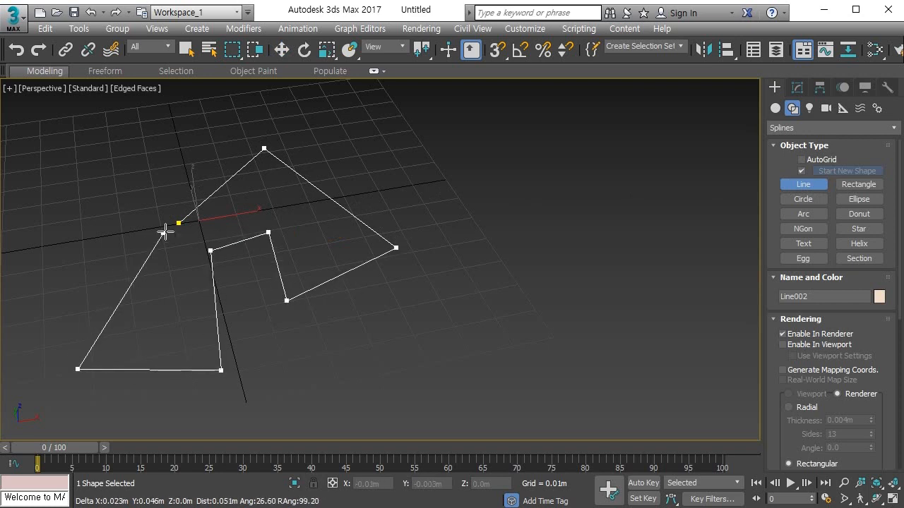
left_click(177, 221)
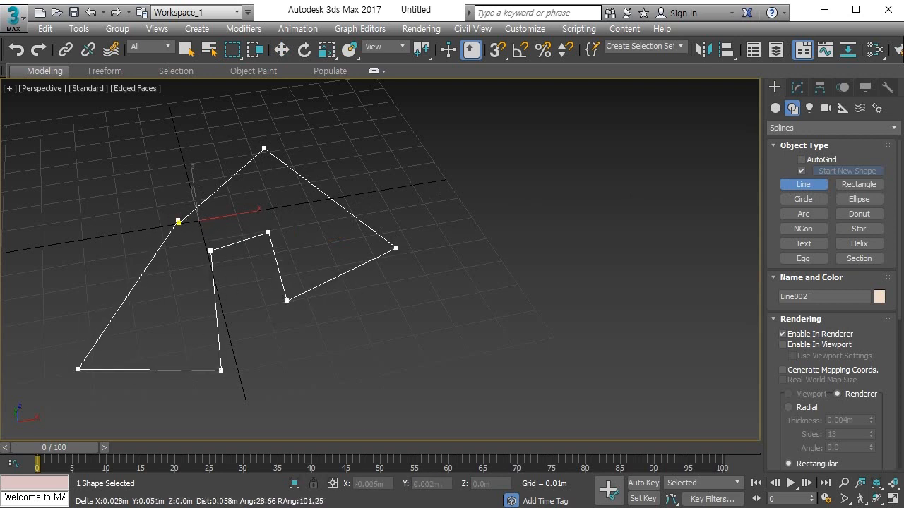
right_click(261, 152)
Convert the line shape to an Editable Spline and select its whole outline at the Spline sub-object level.
right_click(261, 152)
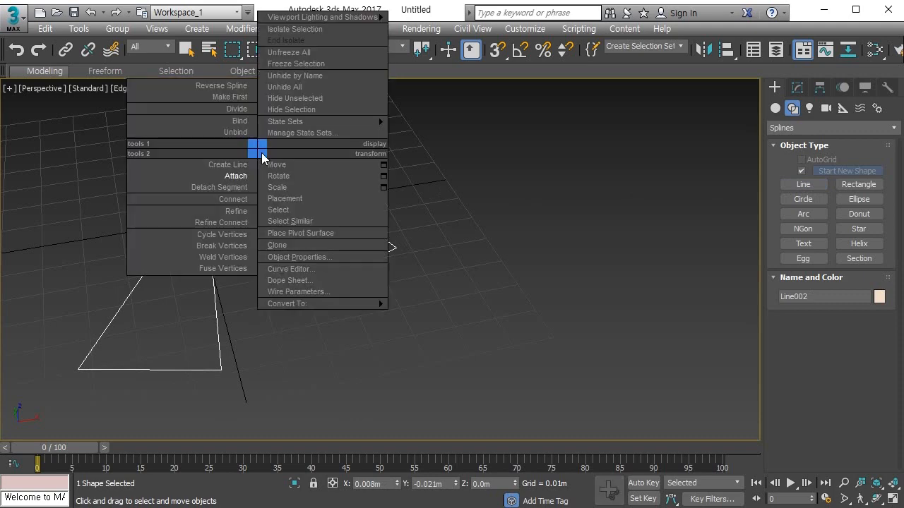
mouse_move(343, 304)
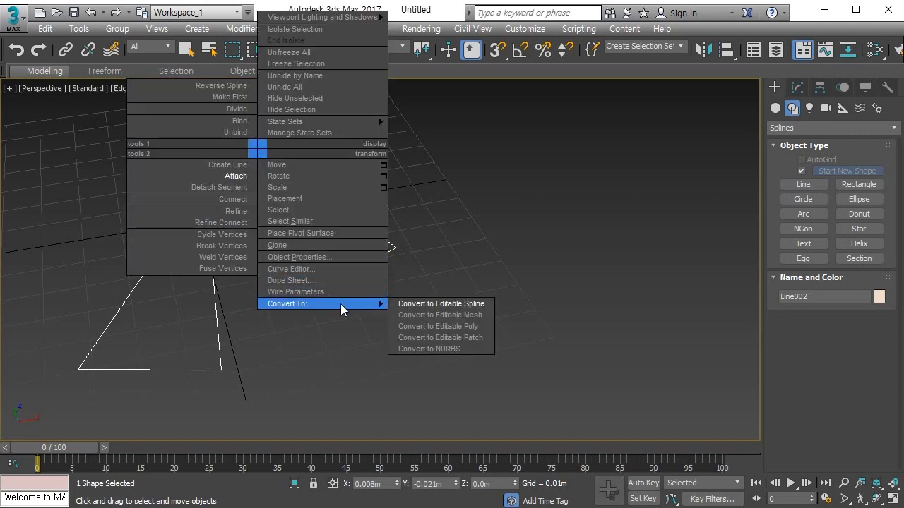
left_click(413, 306)
middle_click_drag(347, 295, 451, 286, "alt")
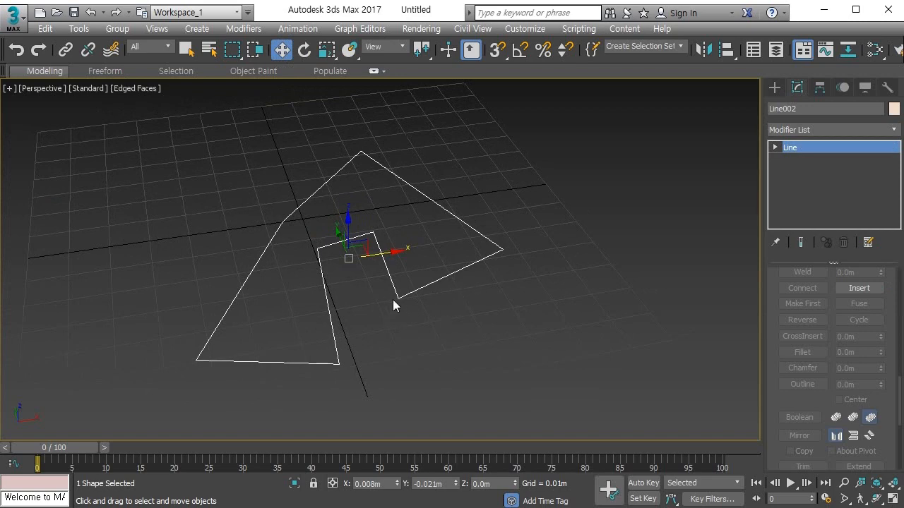
key("1")
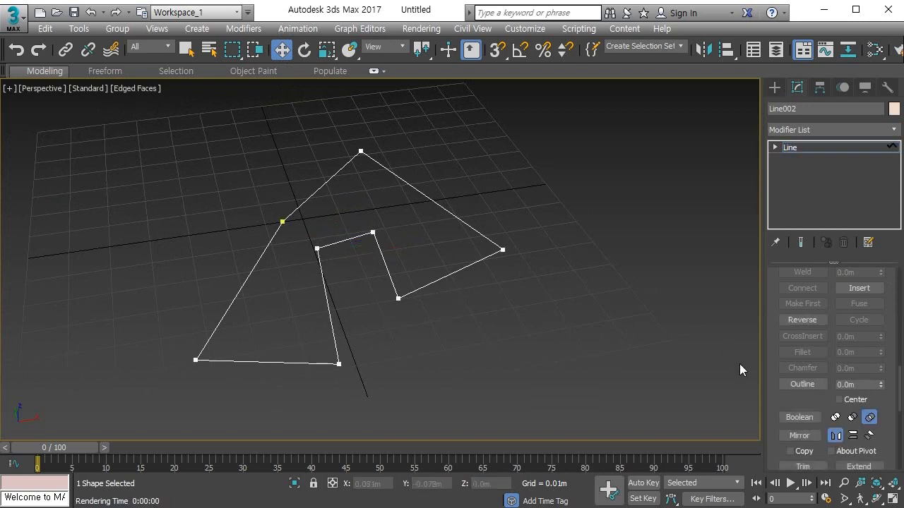
left_click(454, 276)
middle_click_drag(448, 306, 427, 296)
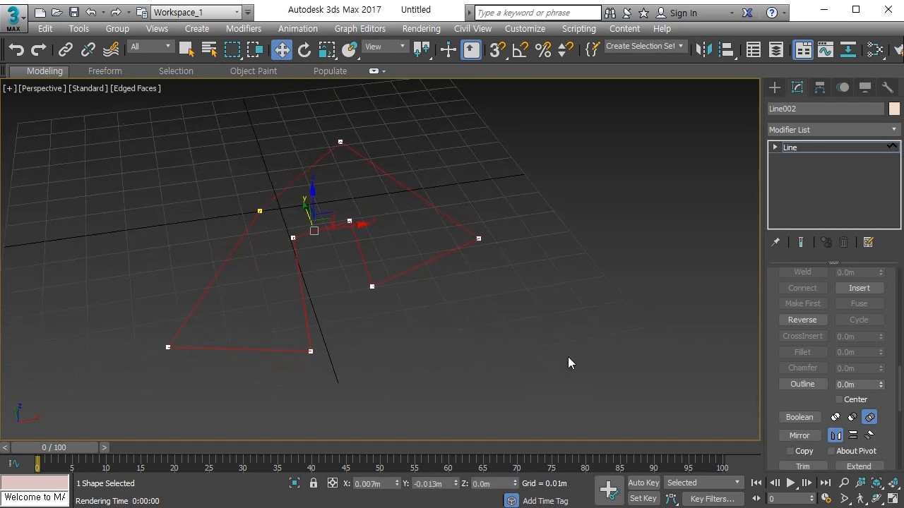
Mirror the selected line outline horizontally, and mirror the result vertically.
left_click(801, 436)
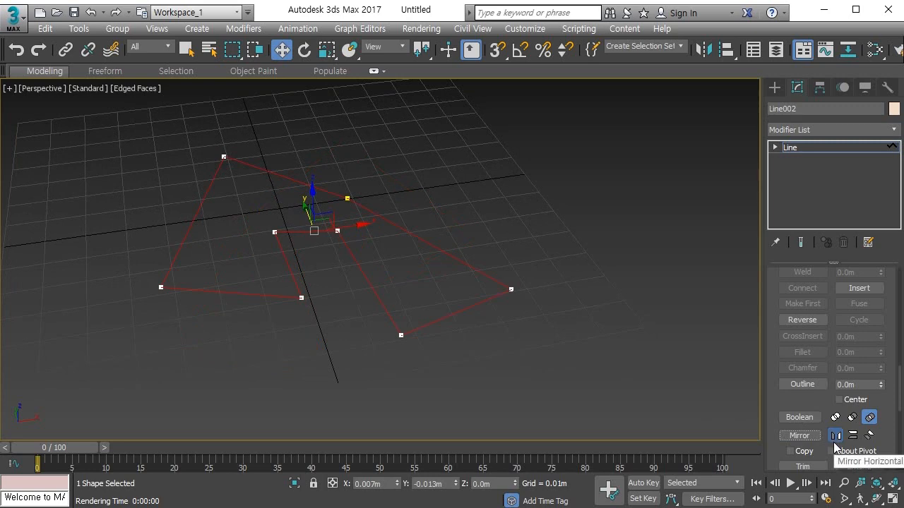
left_click(853, 435)
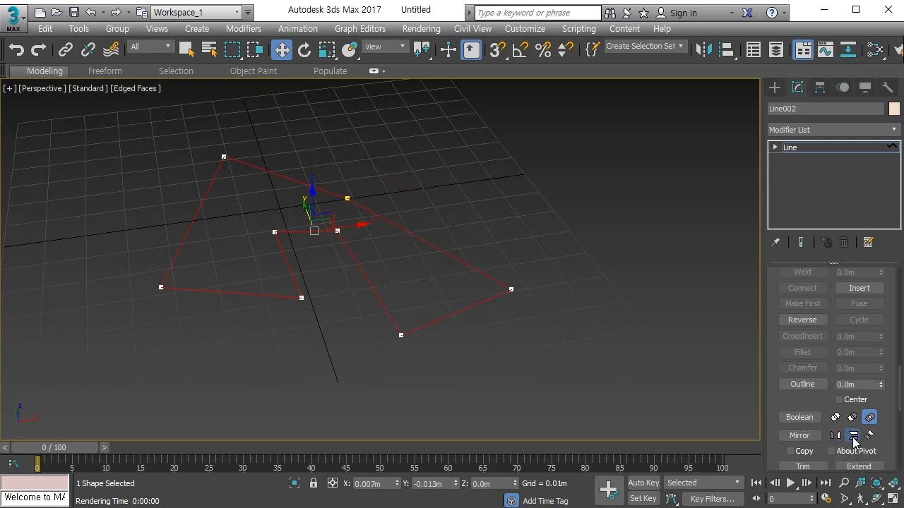
left_click(800, 435)
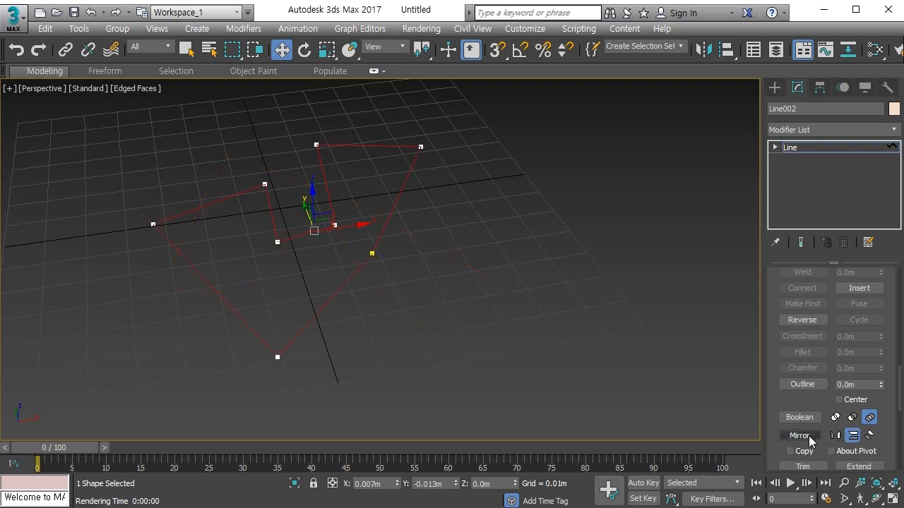
Mirror the selected outline twice using the combined horizontal and vertical direction.
left_click(869, 435)
left_click(812, 441)
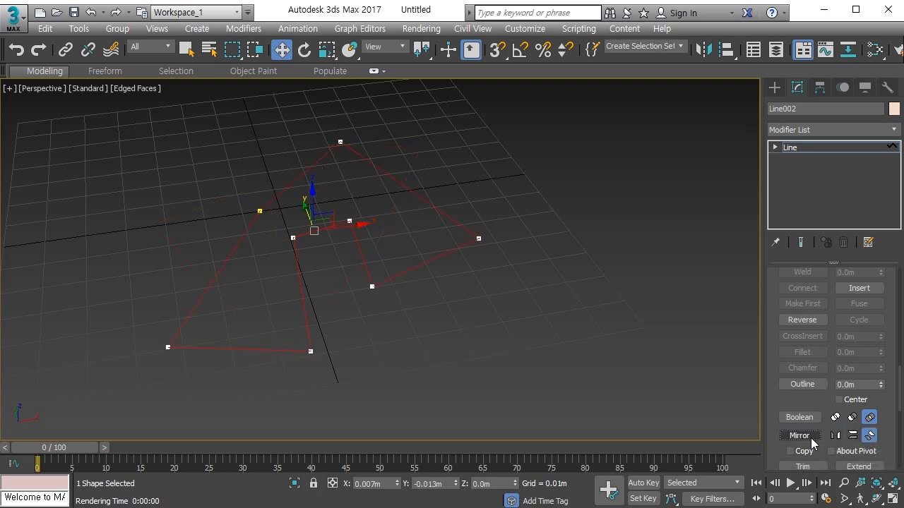
left_click(812, 441)
Switch the mirror direction to horizontal and flip the selected outline back and forth four times.
left_click(835, 435)
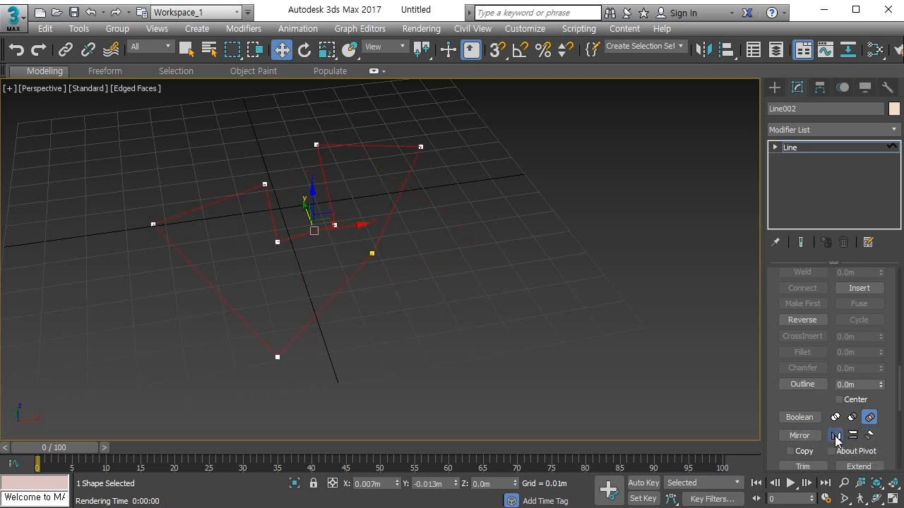
left_click(808, 438)
left_click(808, 437)
left_click(808, 438)
left_click(807, 438)
Mirror the outline horizontally and vertically with the Copy option enabled, and undo both mirrored copies.
left_click(802, 452)
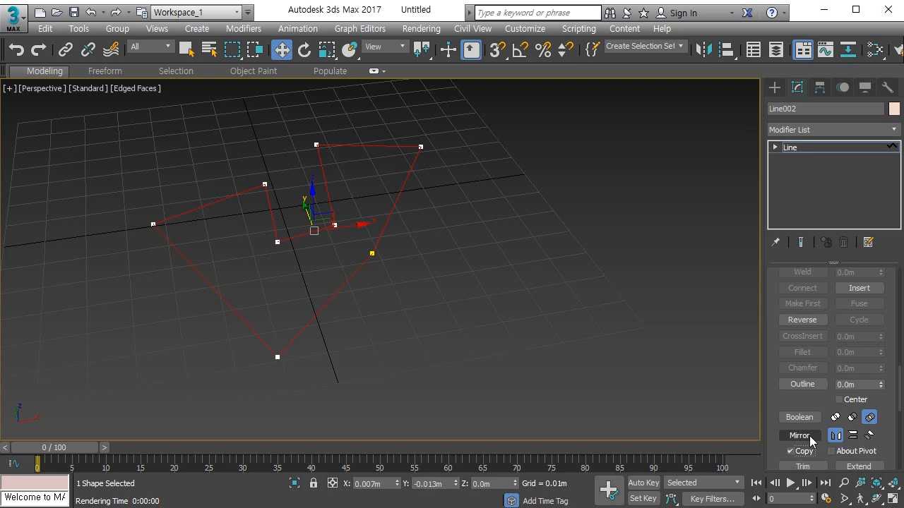
left_click(804, 436)
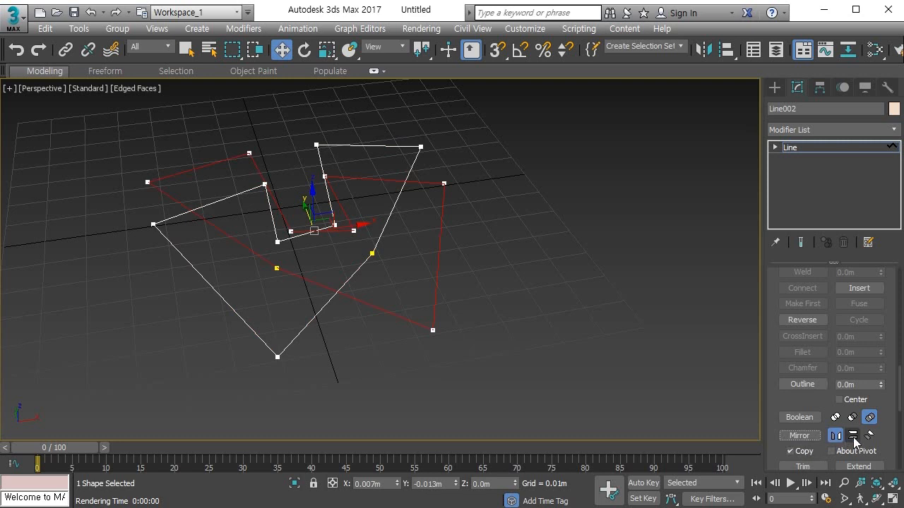
left_click(807, 435)
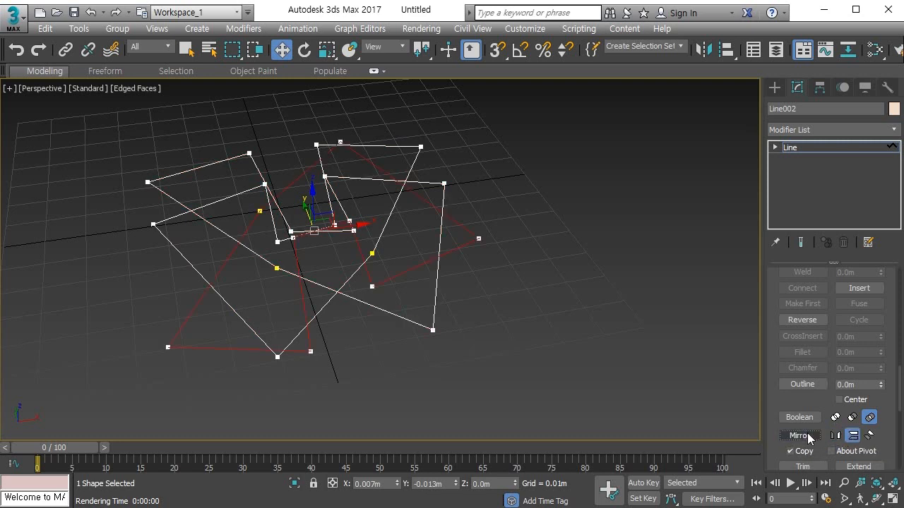
key("ctrl+z")
key("ctrl+z")
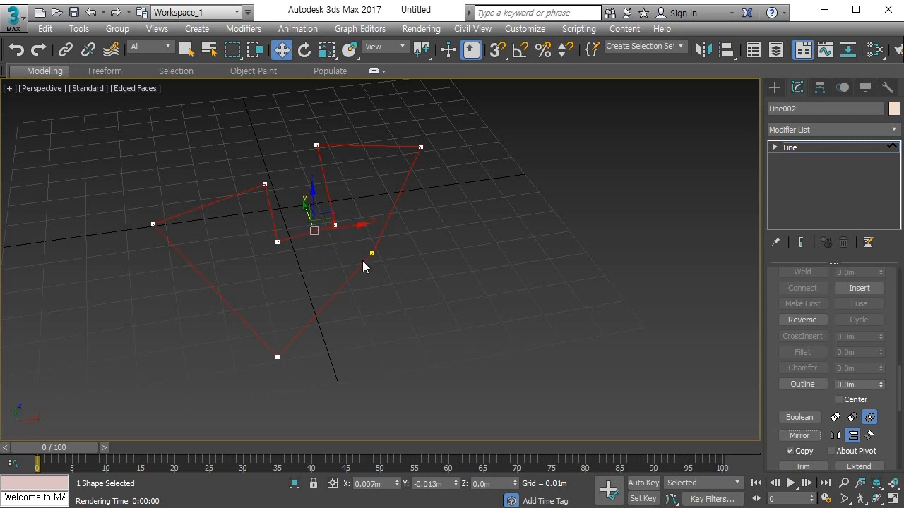
Create a vertically mirrored copy of the outline with About Pivot enabled, and turn off the About Pivot and Copy options.
left_click(831, 451)
left_click(805, 437)
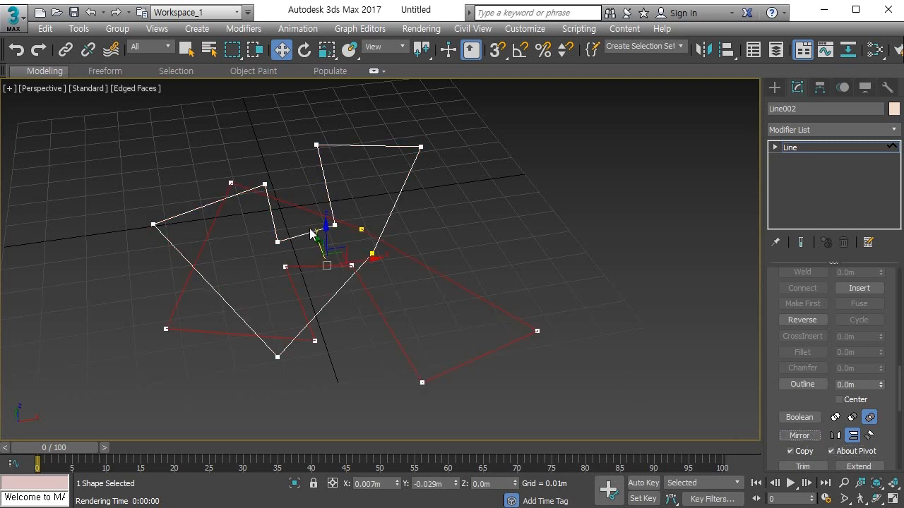
left_click(851, 451)
left_click(804, 451)
Trim the overlapping segments of the two crossing outlines on the lower left, inner notch, upper triangle and right-hand wing.
middle_click_drag(494, 318, 478, 298)
mouse_move(478, 299)
middle_mouse_down("alt")
mouse_move(476, 291)
mouse_move(486, 299)
middle_mouse_up("alt")
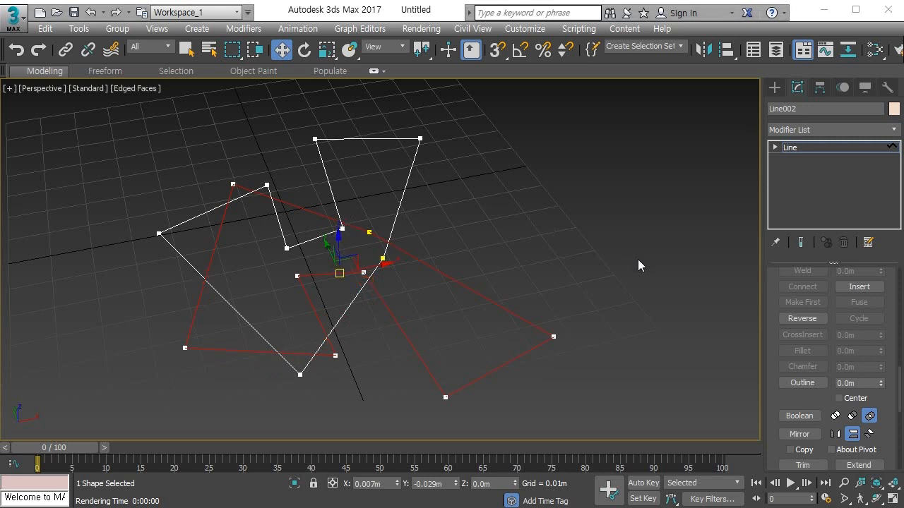
left_click_drag(785, 403, 792, 299)
left_click(792, 363)
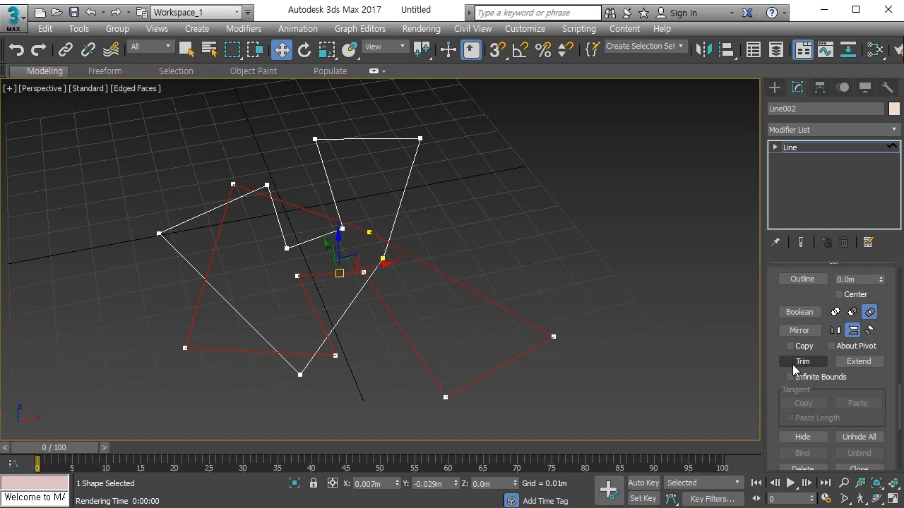
left_click(490, 278)
left_click(792, 362)
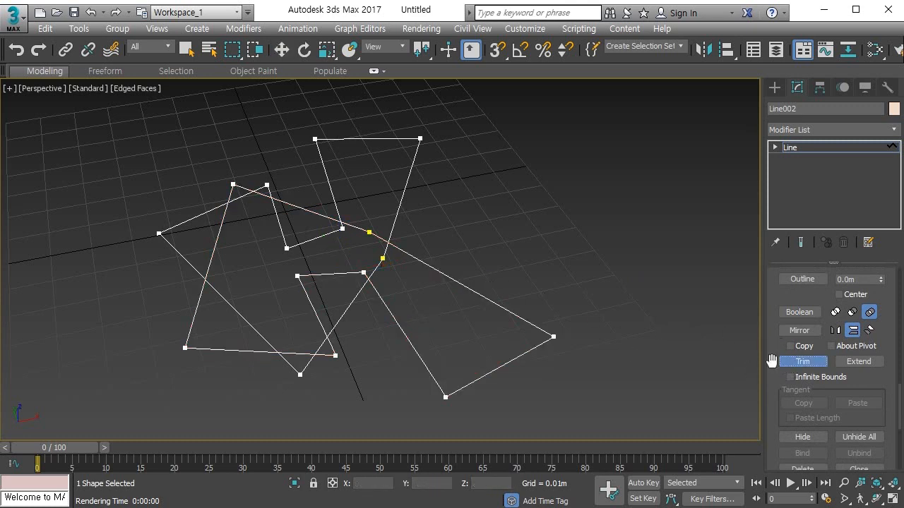
left_click(235, 352)
left_click(211, 254)
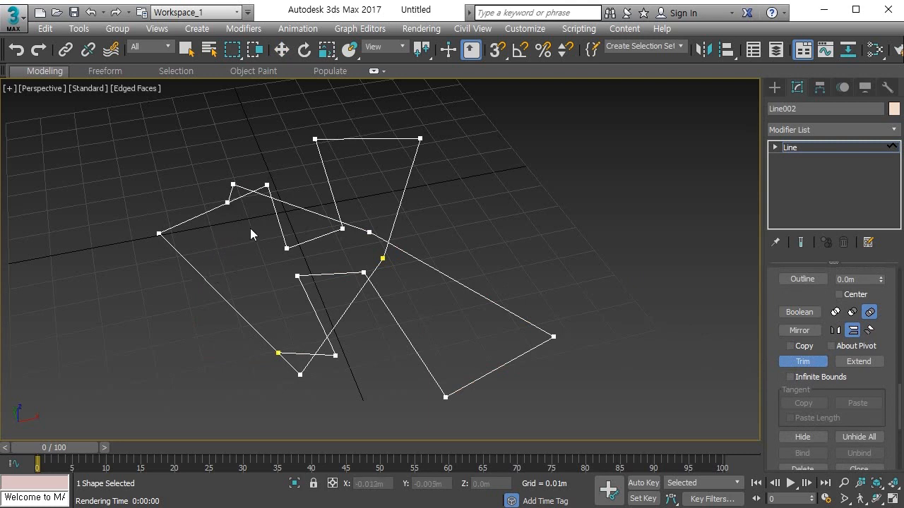
left_click(280, 233)
left_click(400, 203)
left_click(392, 314)
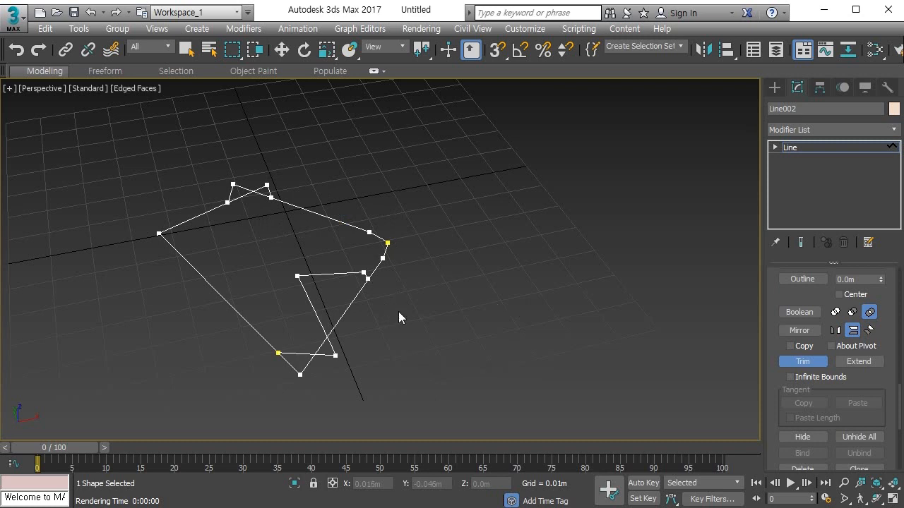
left_click(794, 361)
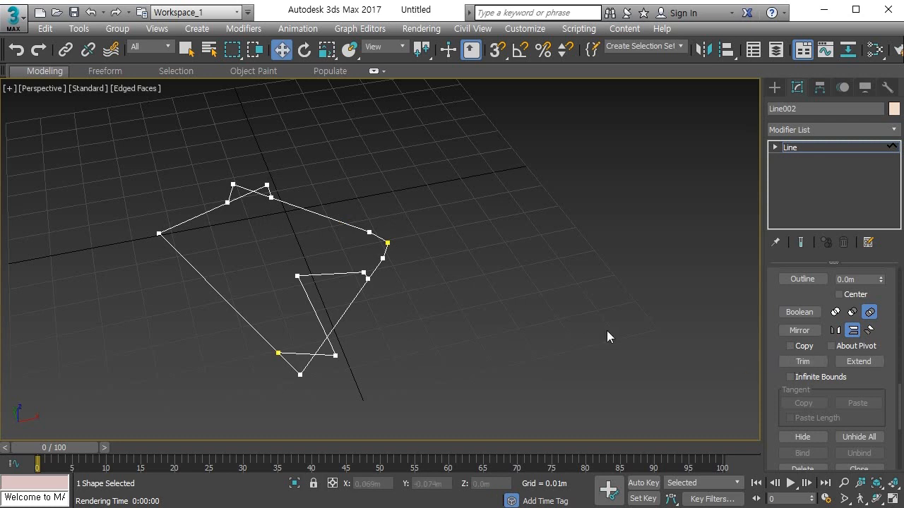
Delete all the trimmed splines and draw three tall rectangles side by side, the last two about 0.06 × 0.019 m and 0.056 × 0.018 m.
key("ctrl+a")
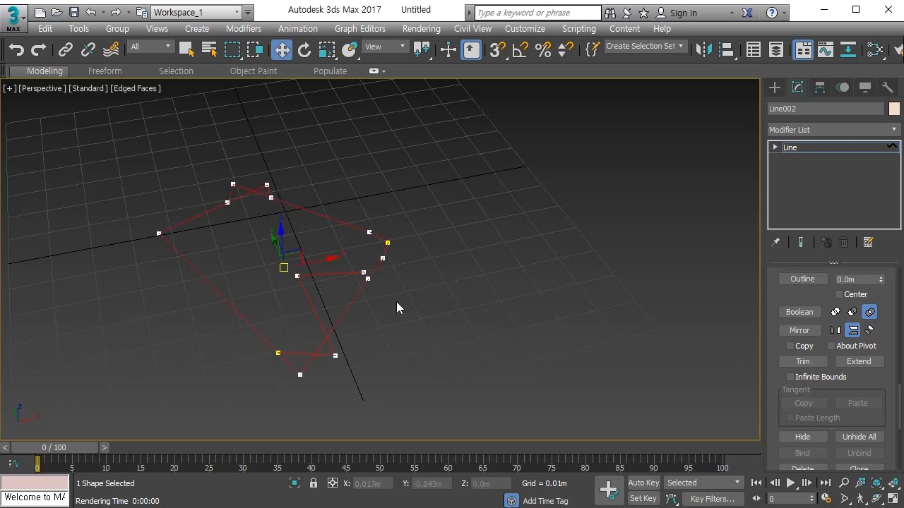
key("Delete")
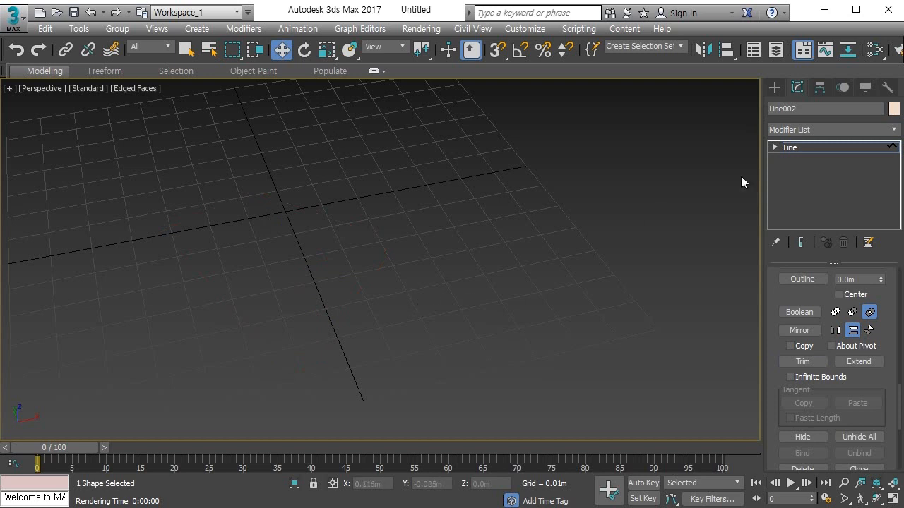
left_click(777, 87)
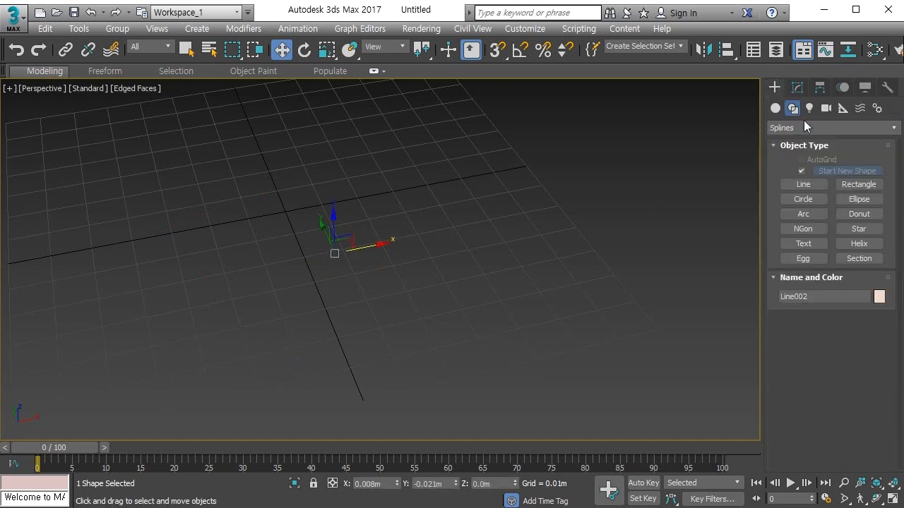
left_click(854, 183)
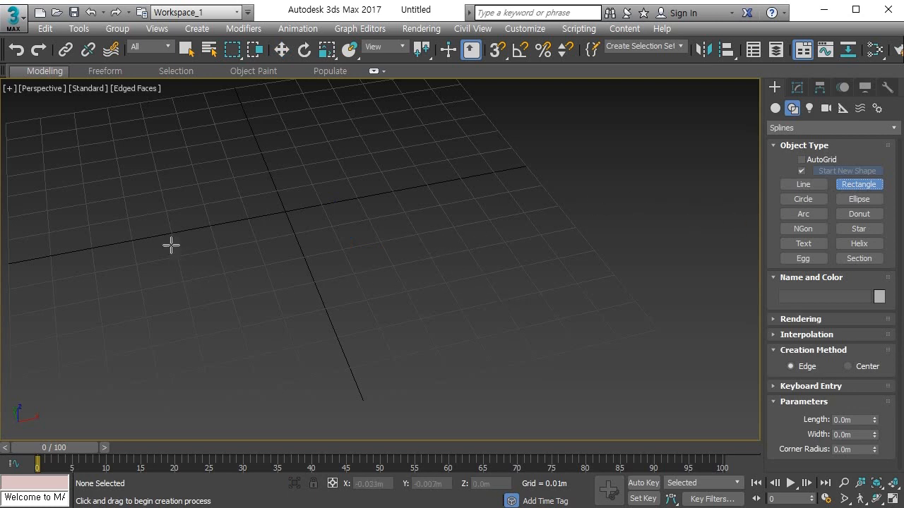
left_click_drag(119, 182, 209, 297)
left_click_drag(214, 188, 342, 318)
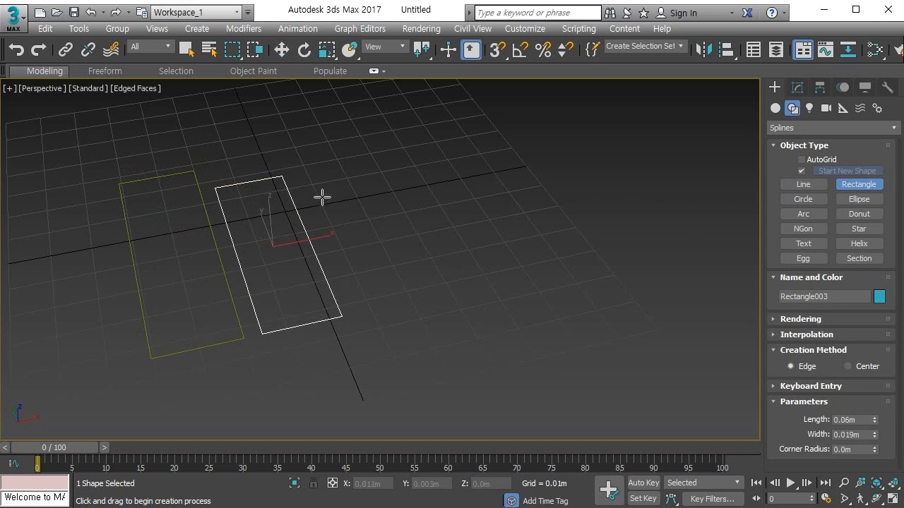
left_click_drag(318, 178, 452, 294)
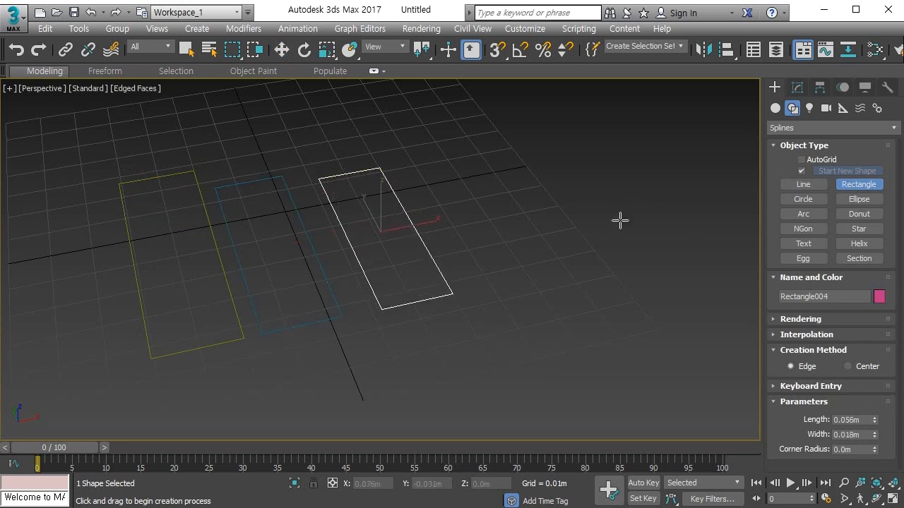
Draw a straight two-point line to the right of the three rectangles, and convert it to an Editable Spline.
left_click(809, 184)
left_click(448, 207)
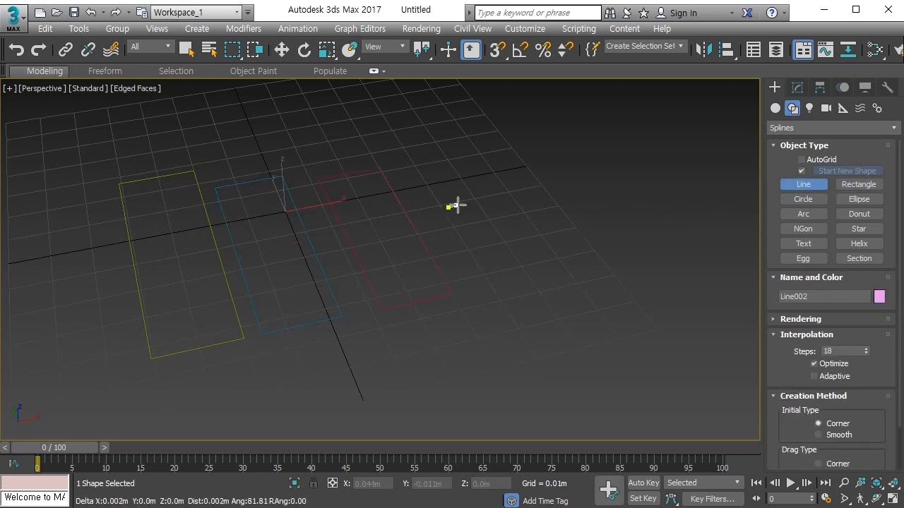
left_click(583, 188)
right_click(534, 228)
right_click(492, 196)
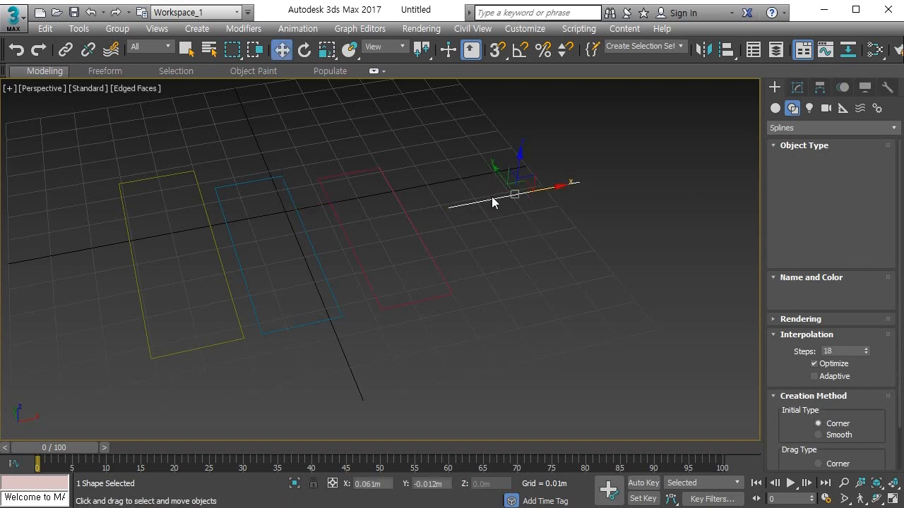
right_click(492, 196)
mouse_move(555, 346)
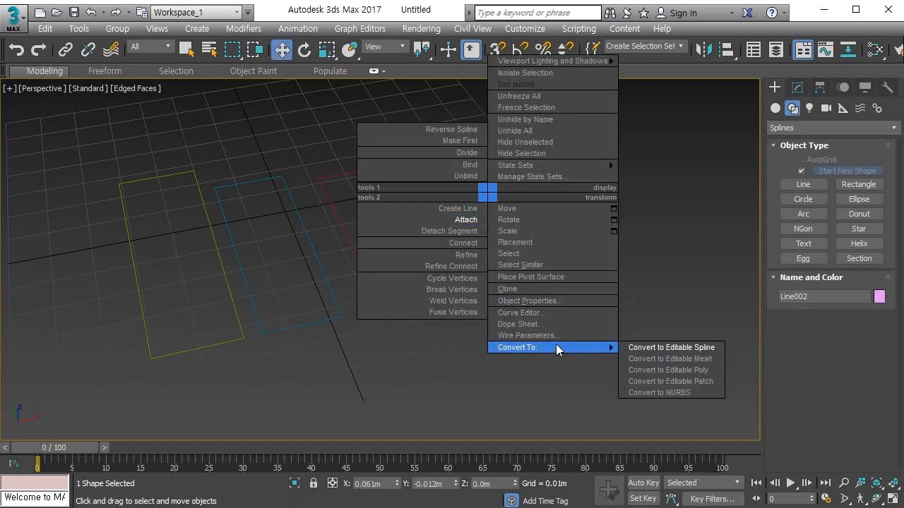
left_click(637, 346)
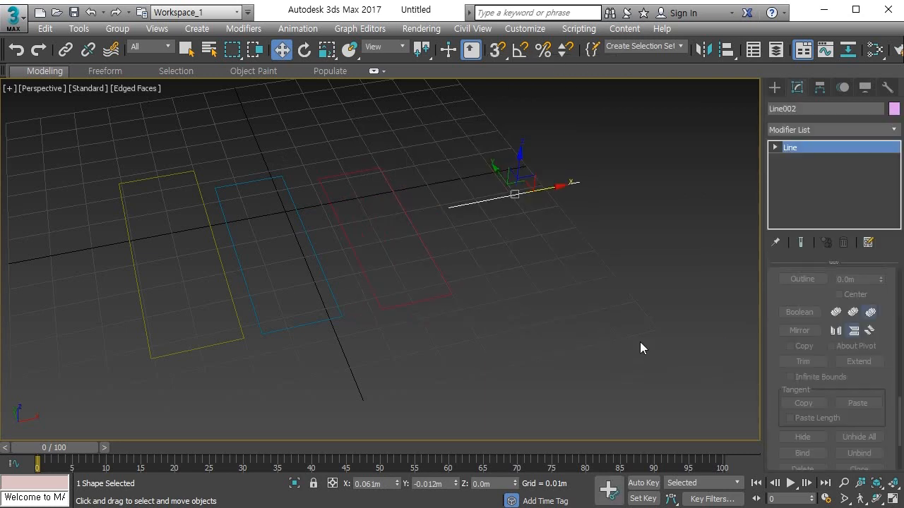
Attach the three rectangles to the straight line so they form a single spline object.
scroll(789, 300, "up", 5)
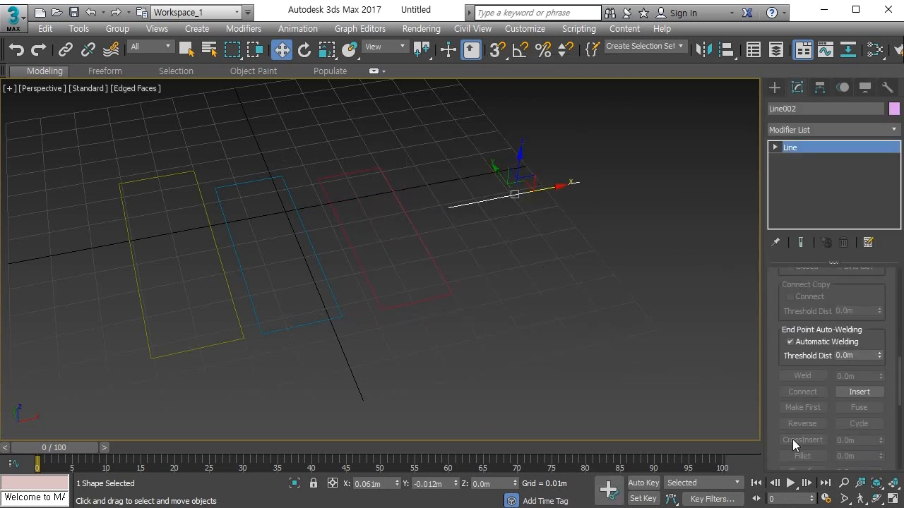
scroll(779, 313, "up", 4)
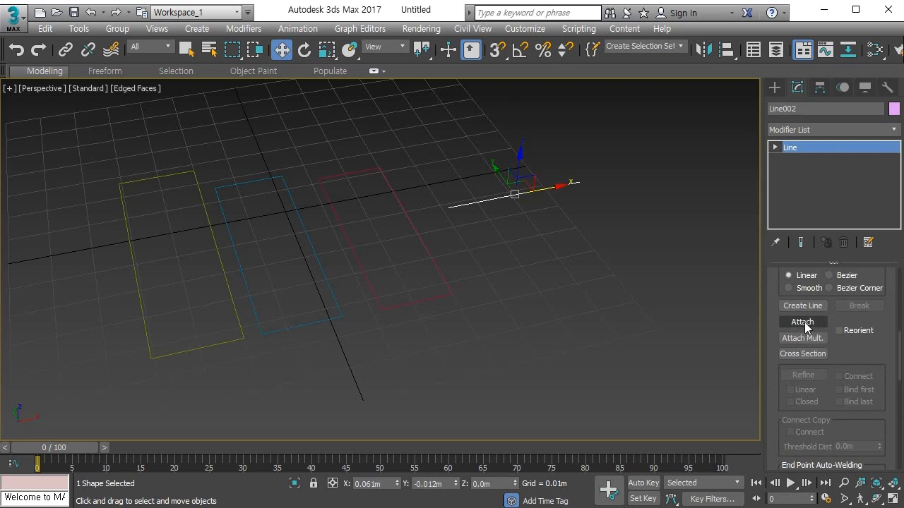
left_click(803, 322)
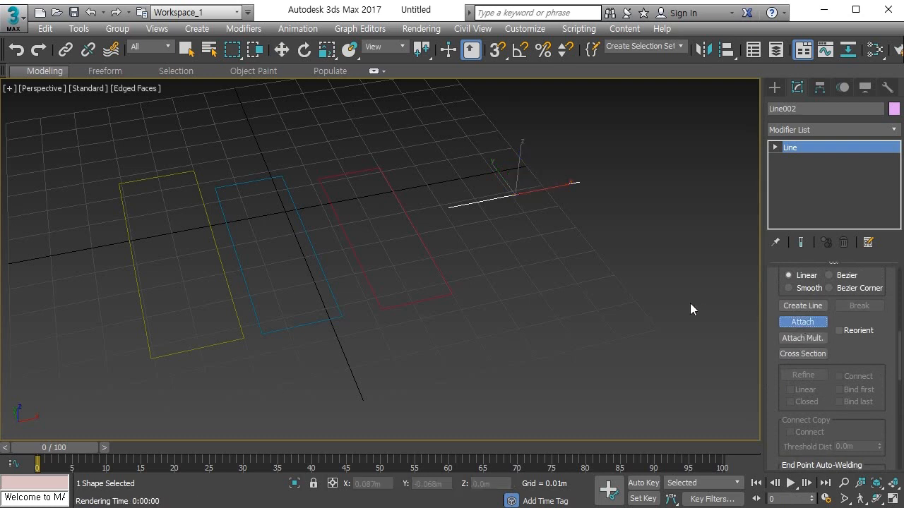
left_click(413, 224)
left_click(309, 233)
left_click(216, 254)
left_click(803, 322)
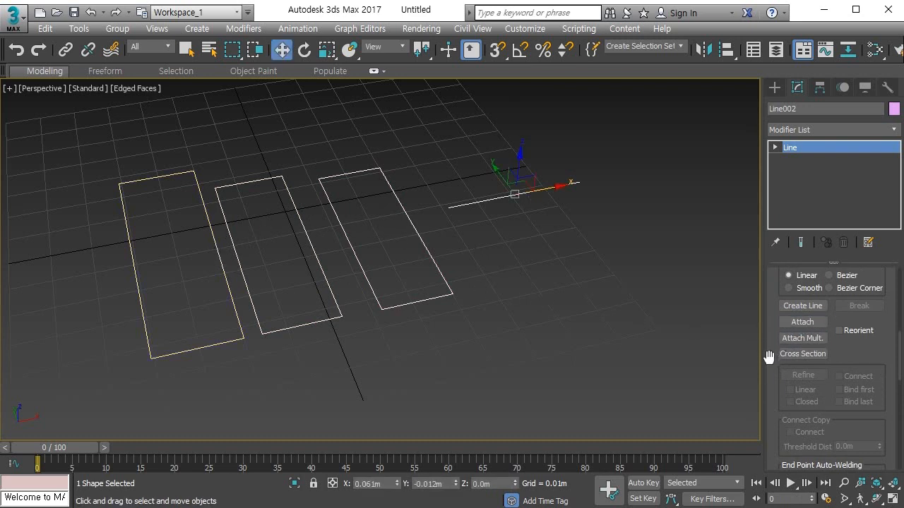
At spline level, extend the straight line through the nearest rectangle to that rectangle's far long side.
scroll(768, 357, "down", 5)
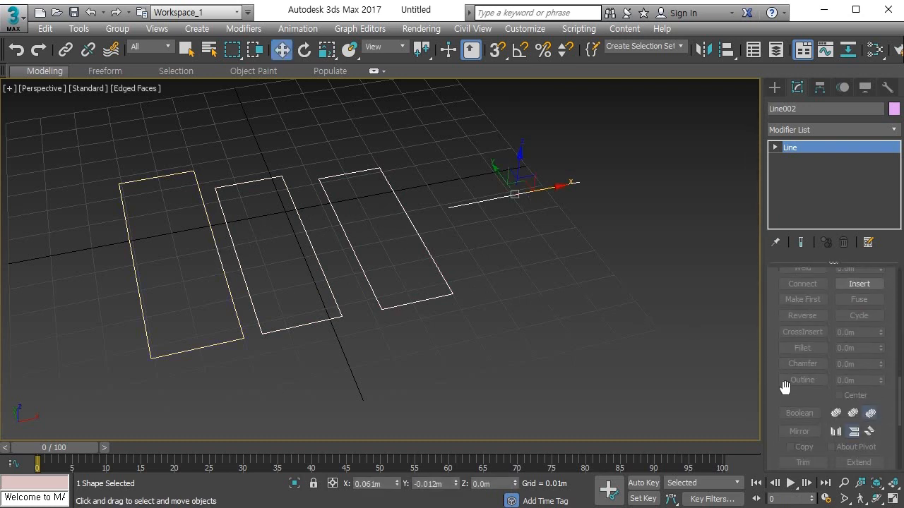
left_click_drag(783, 395, 801, 159)
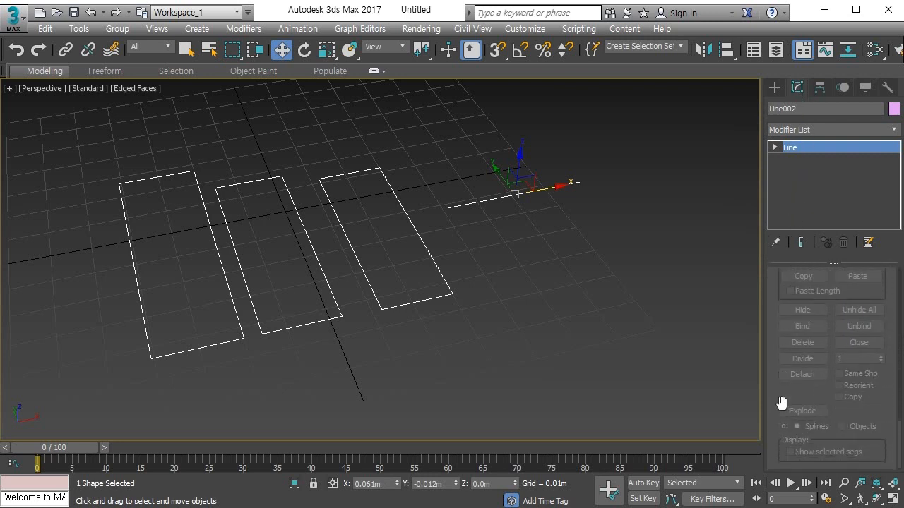
key("3")
left_click_drag(780, 395, 787, 329)
scroll(786, 329, "up", 5)
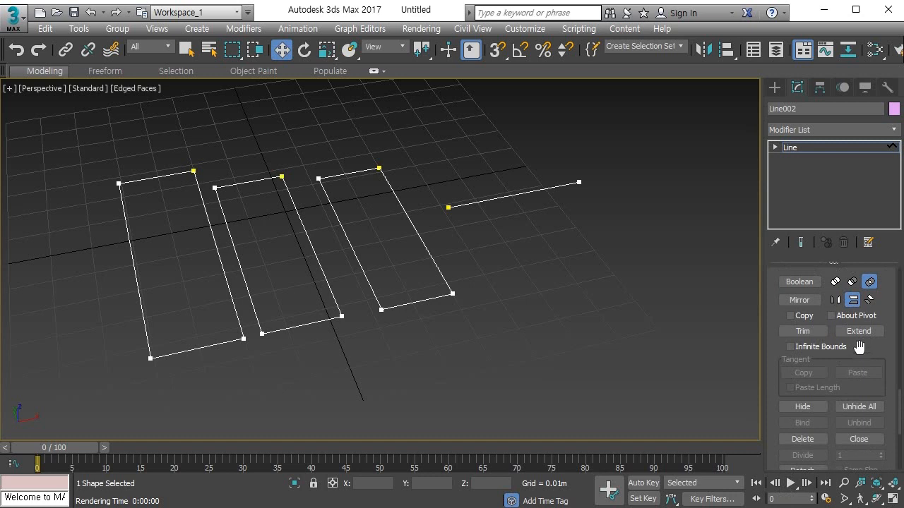
left_click(487, 199)
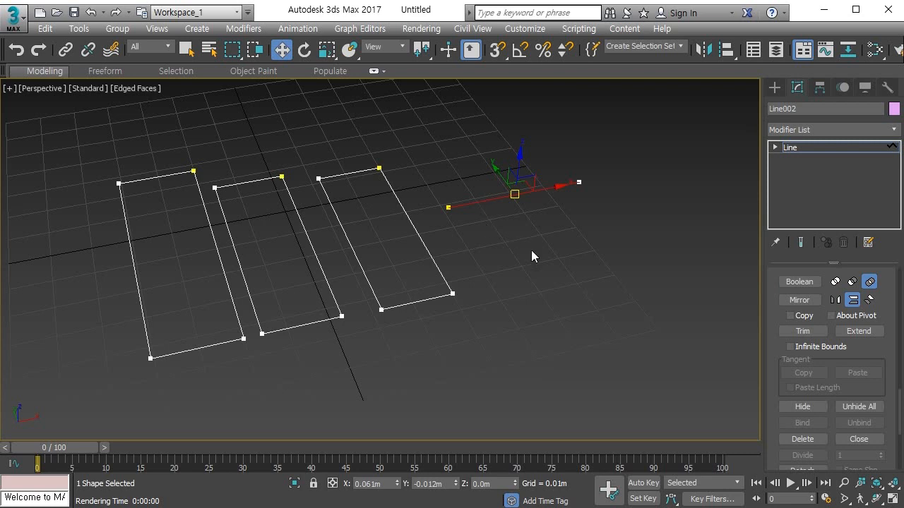
left_click(859, 334)
left_click(861, 332)
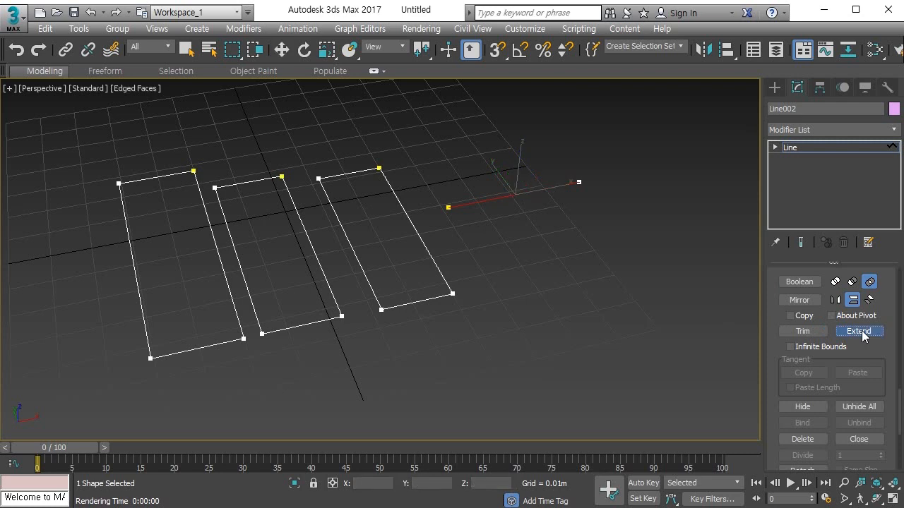
left_click(857, 332)
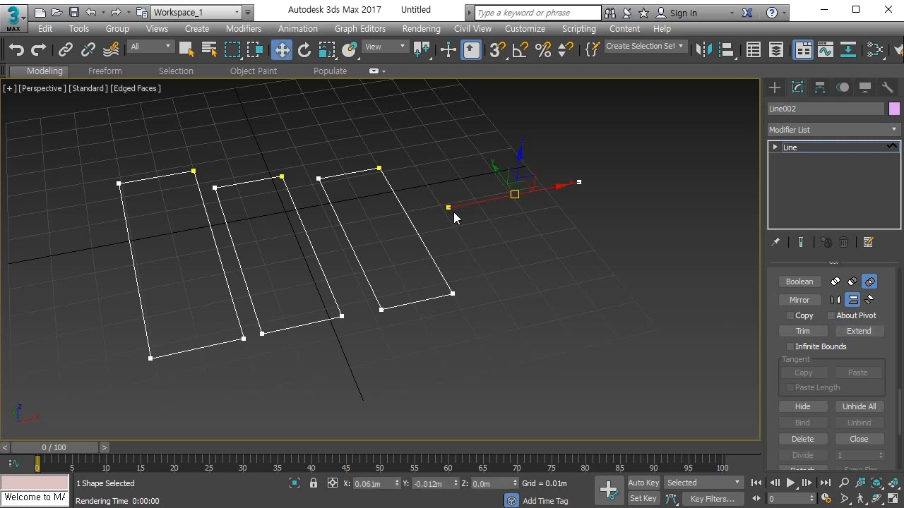
left_click(864, 331)
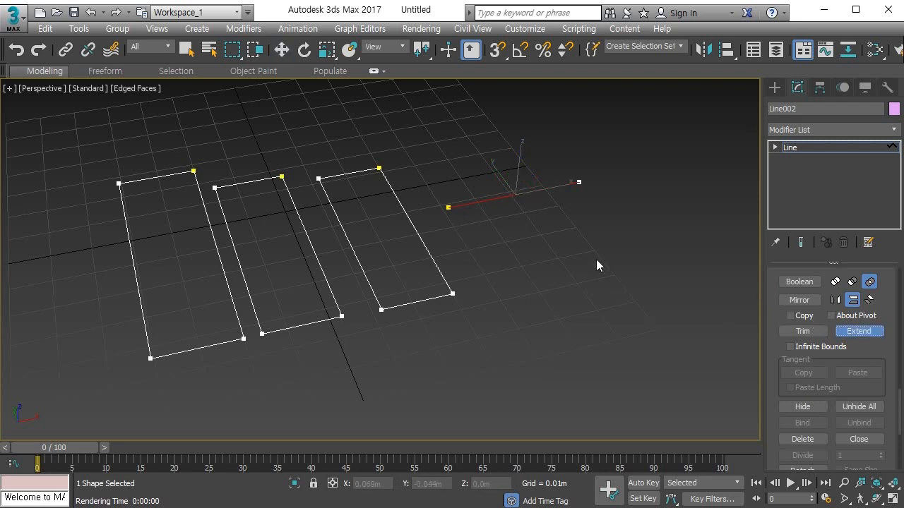
left_click(451, 209)
left_click(438, 209)
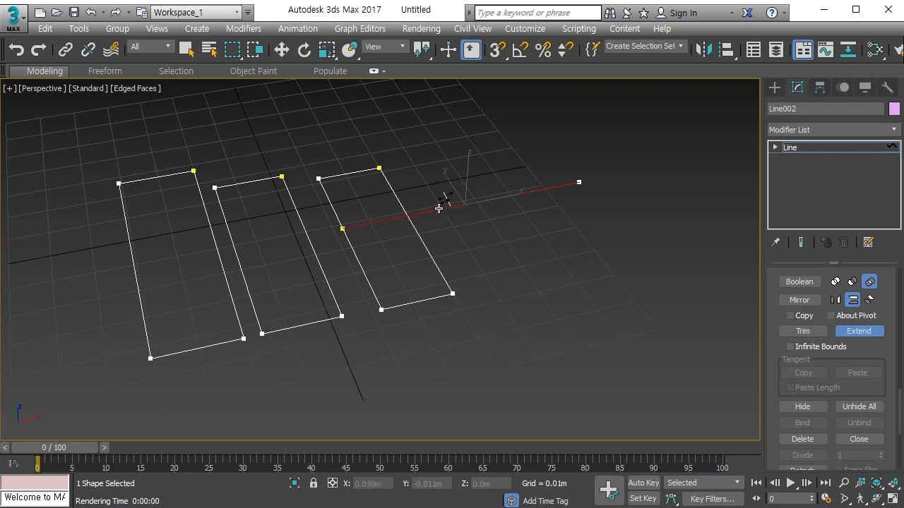
Extend the same line further across the middle rectangle to the outer long side of the farthest rectangle.
left_click(381, 221)
left_click(255, 244)
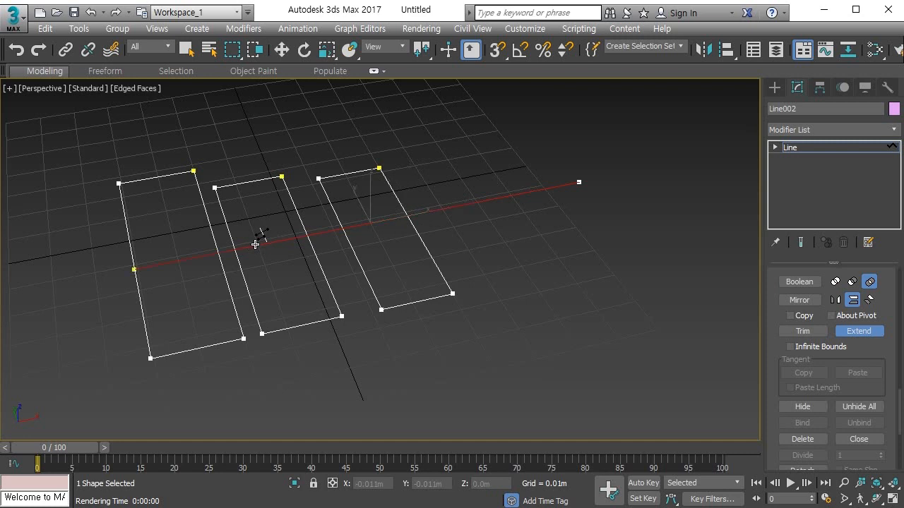
left_click(863, 332)
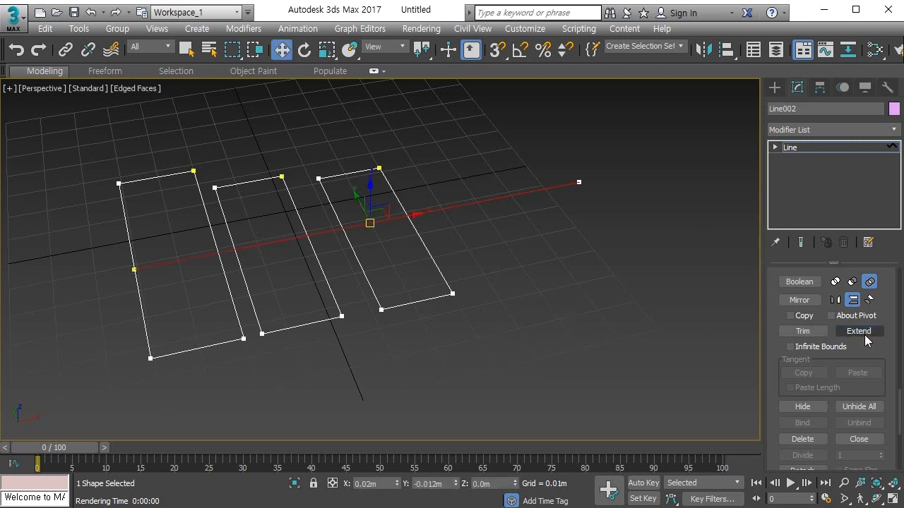
Hide the extended line and the middle rectangle, and unhide all splines again.
left_click_drag(868, 358, 870, 274)
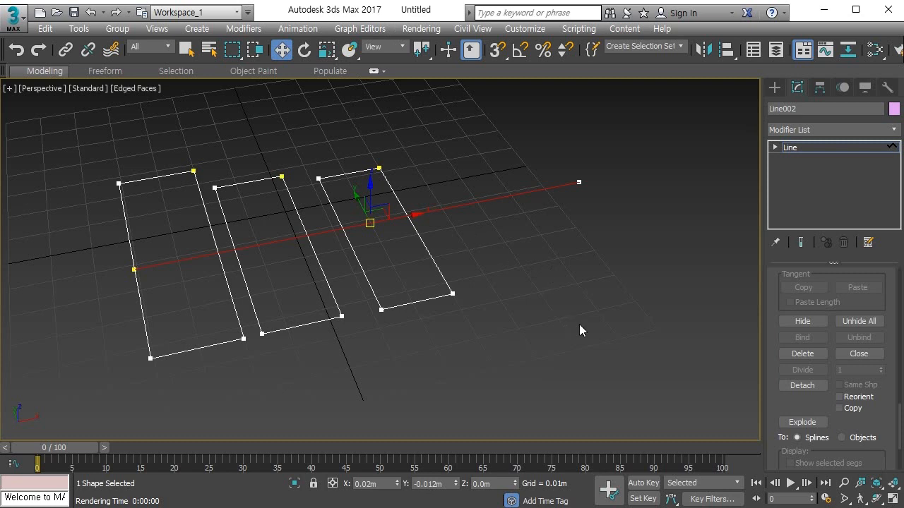
left_click(803, 321)
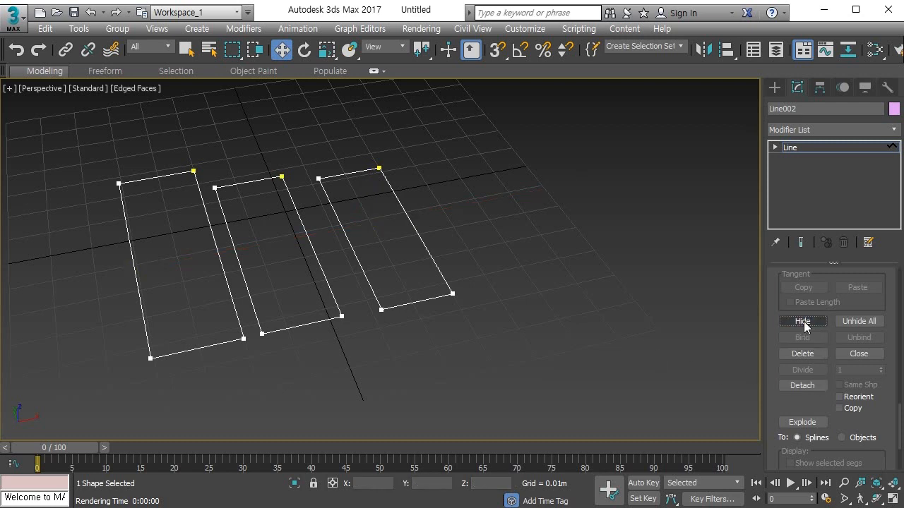
left_click(319, 321)
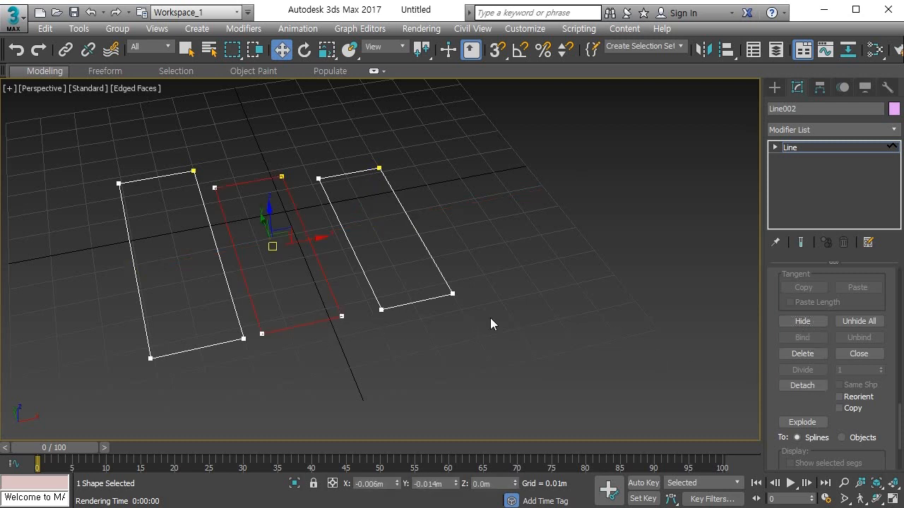
left_click(792, 323)
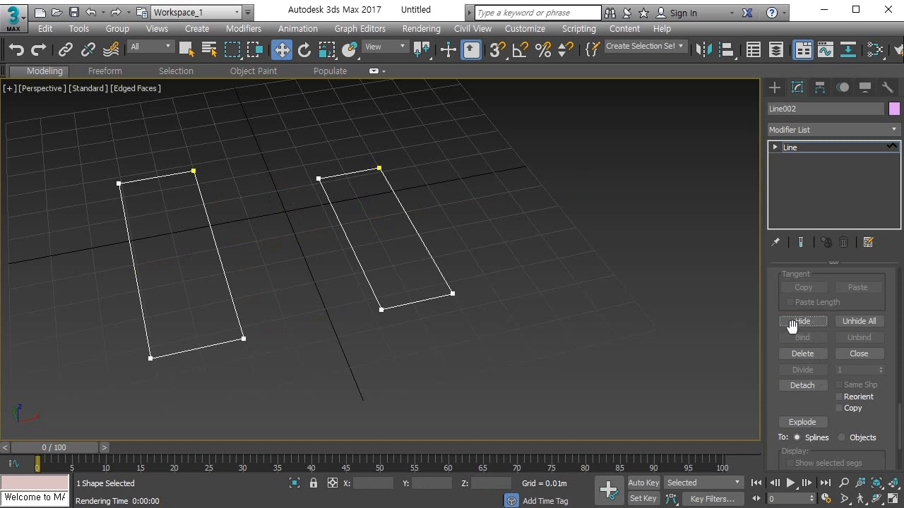
left_click(859, 321)
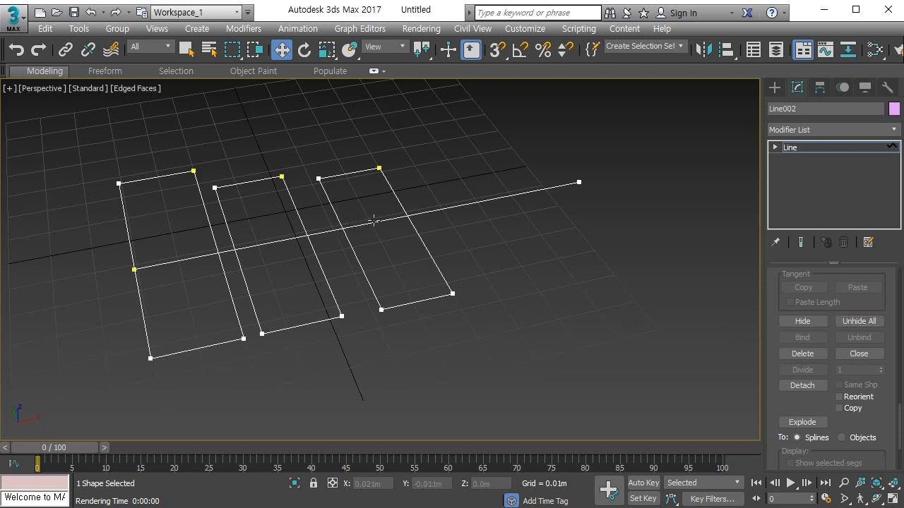
Delete the extended straight line from the shape, keeping the three rectangles.
left_click(430, 214)
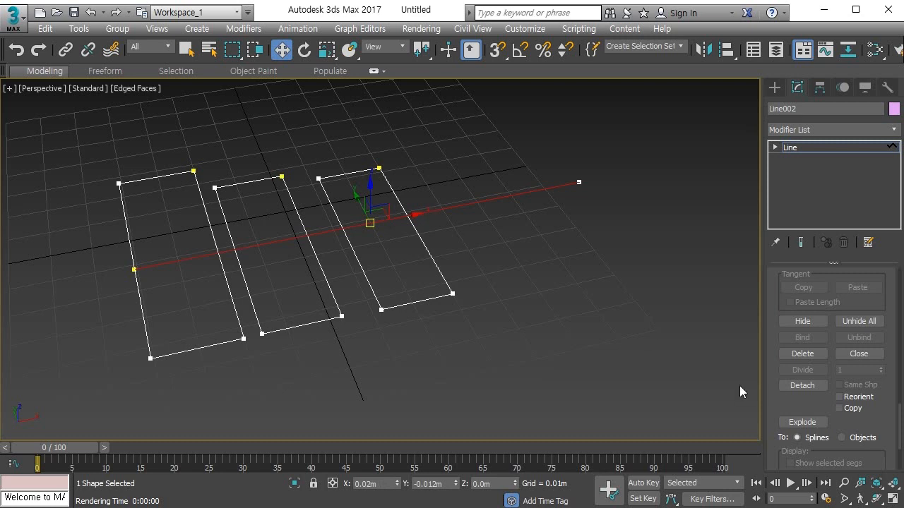
left_click(799, 355)
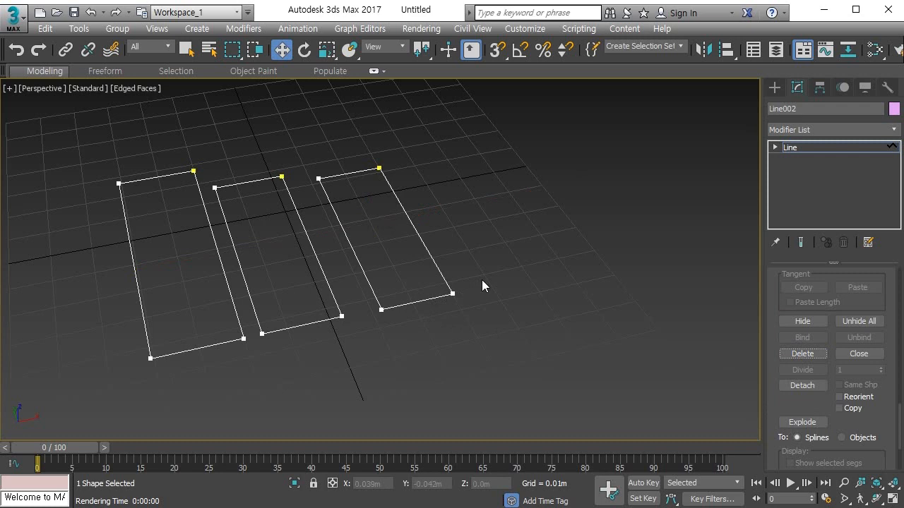
Delete the front short segment of the rightmost rectangle, and close its open spline.
left_click(418, 301)
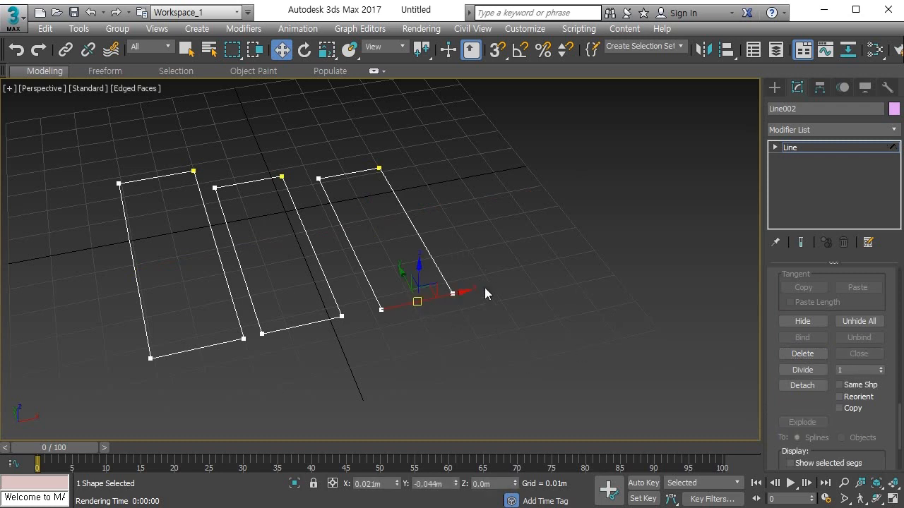
key("Delete")
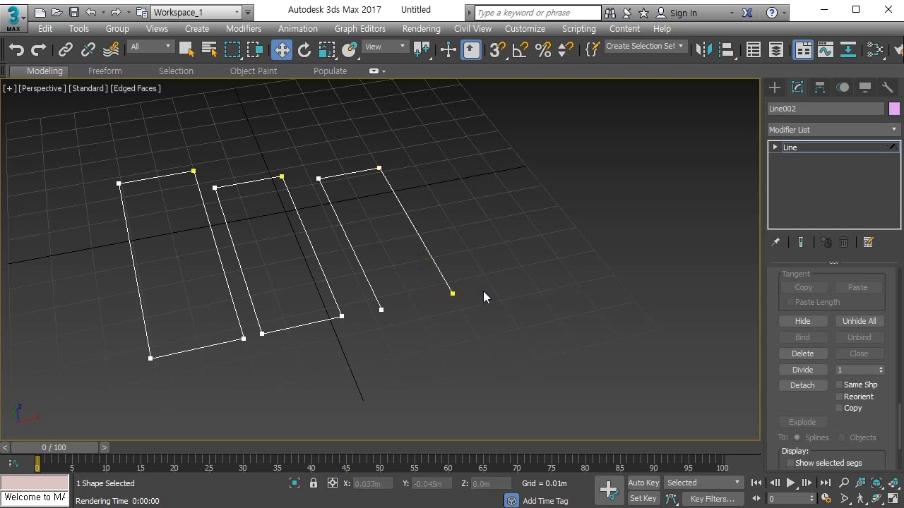
key("3")
left_click(438, 264)
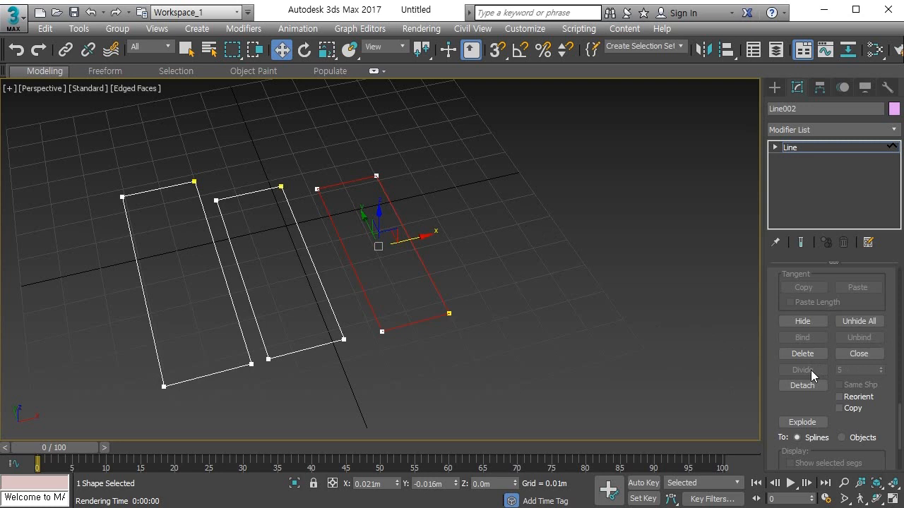
Divide the outer long segment of the leftmost rectangle with a divide value of 3.
key("2")
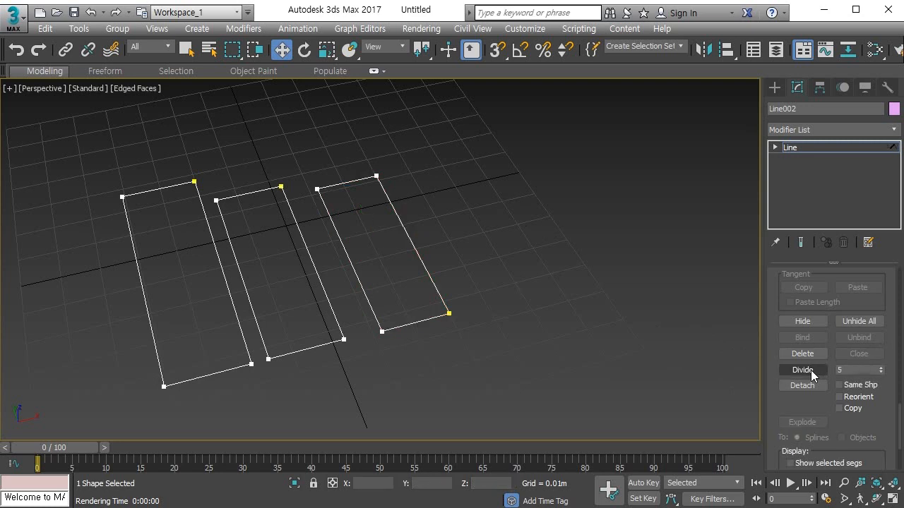
left_click(146, 308)
left_click(871, 368)
type("3")
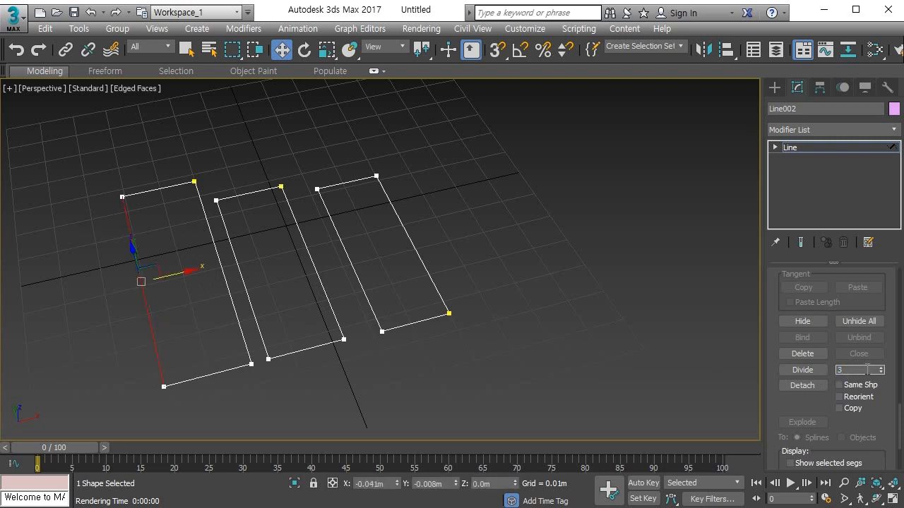
left_click(803, 372)
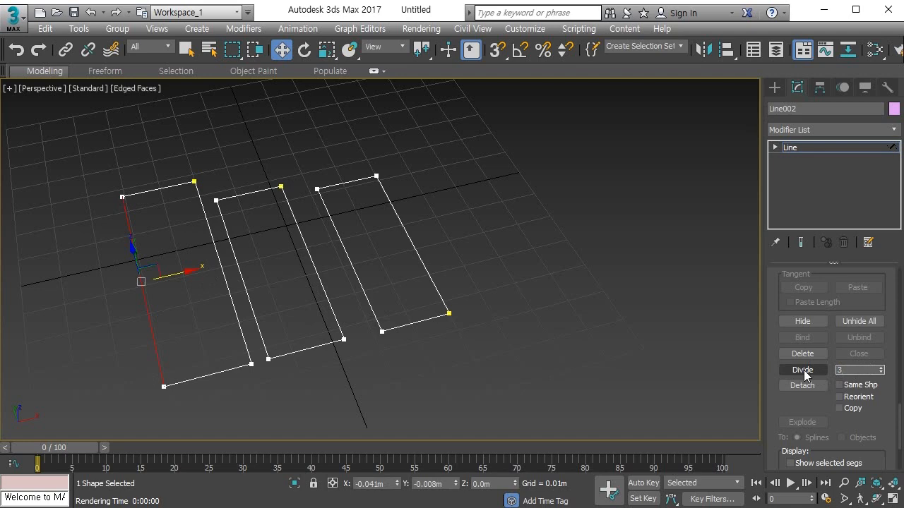
left_click(804, 371)
middle_click_drag(257, 343, 267, 318, "alt")
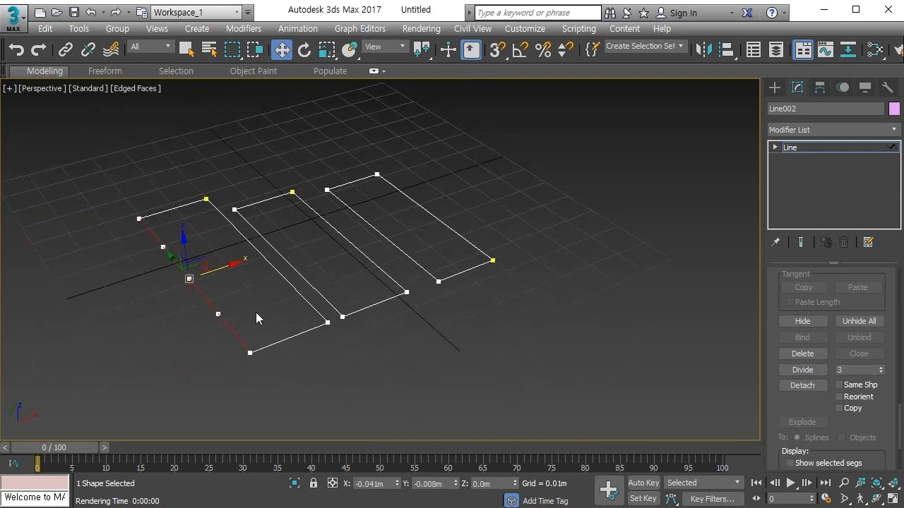
left_click(255, 313)
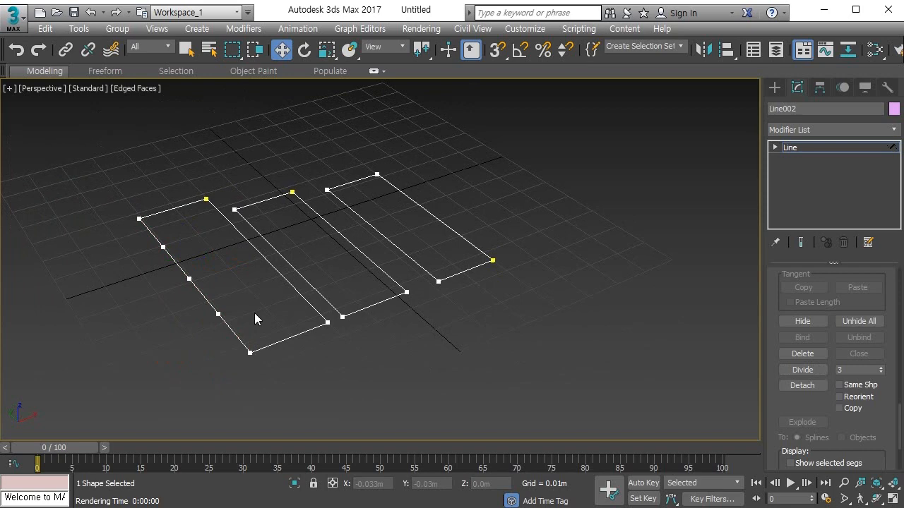
middle_click_drag(339, 335, 302, 345, "alt")
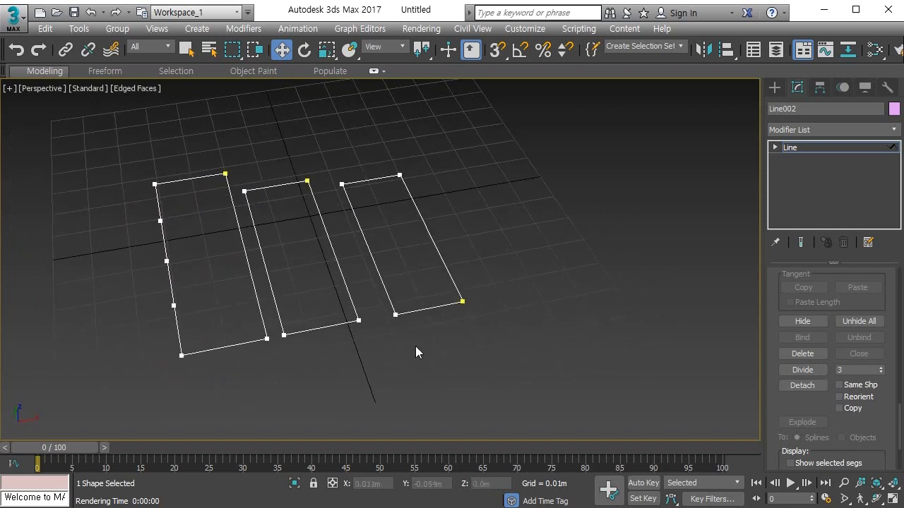
Detach the front short segment of the middle rectangle as a separate shape, and leave segment-level editing.
left_click(808, 387)
left_click(321, 327)
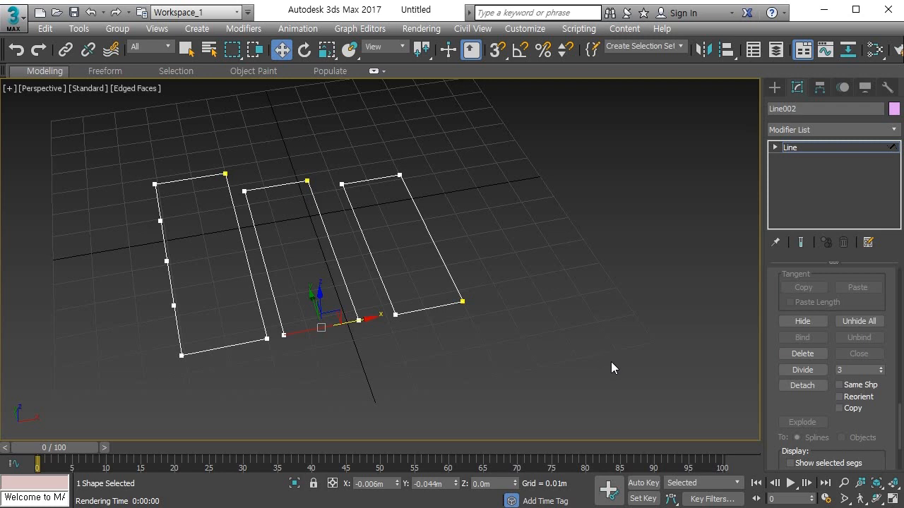
left_click(805, 386)
left_click(497, 271)
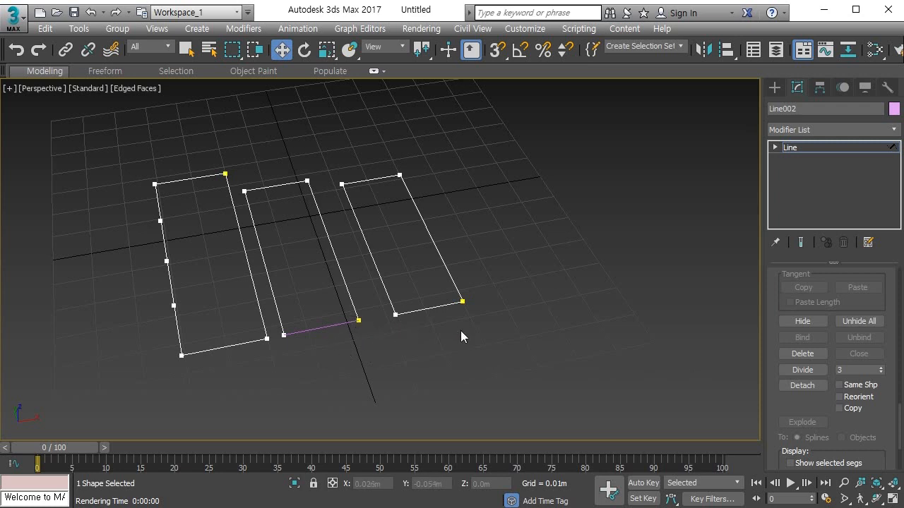
key("q")
left_click(354, 306)
left_click(425, 351)
key("2")
left_click(503, 352)
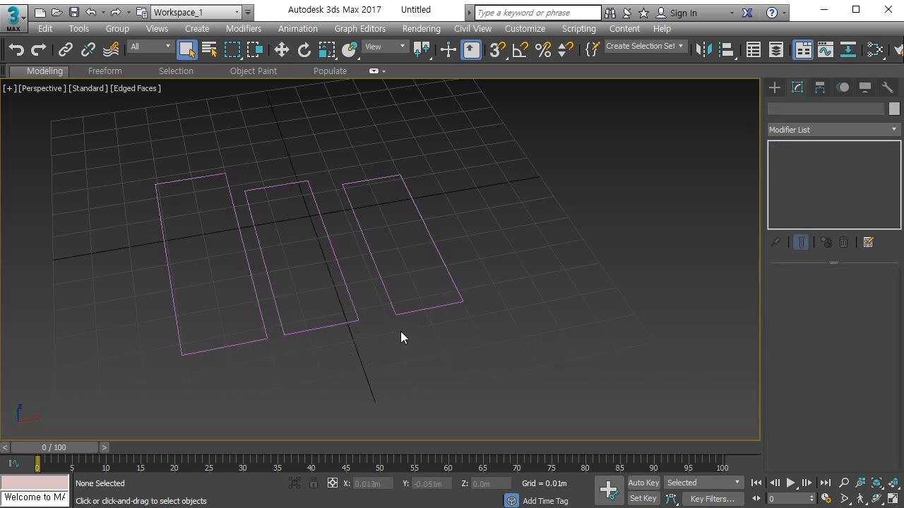
Move the three-rectangle shape along X to about 0.115 m, away from the detached segment.
left_click(352, 305)
key("w")
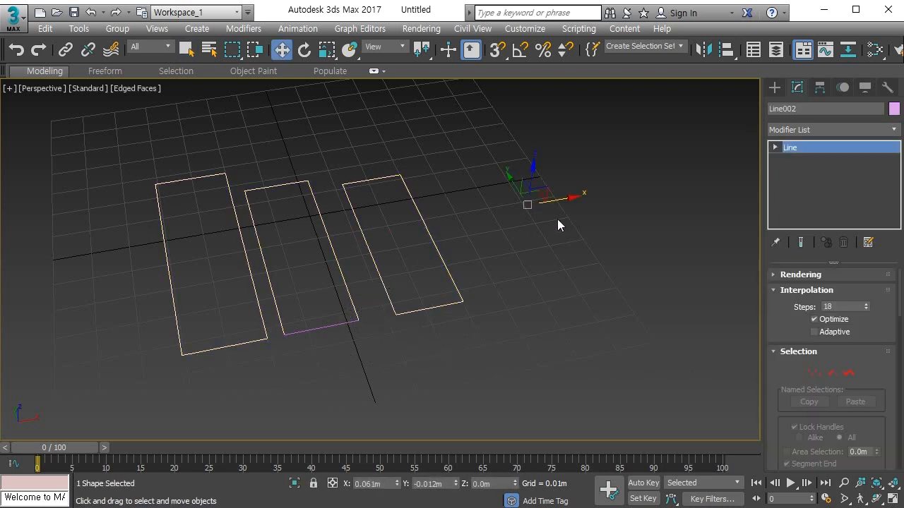
left_click_drag(574, 197, 735, 201)
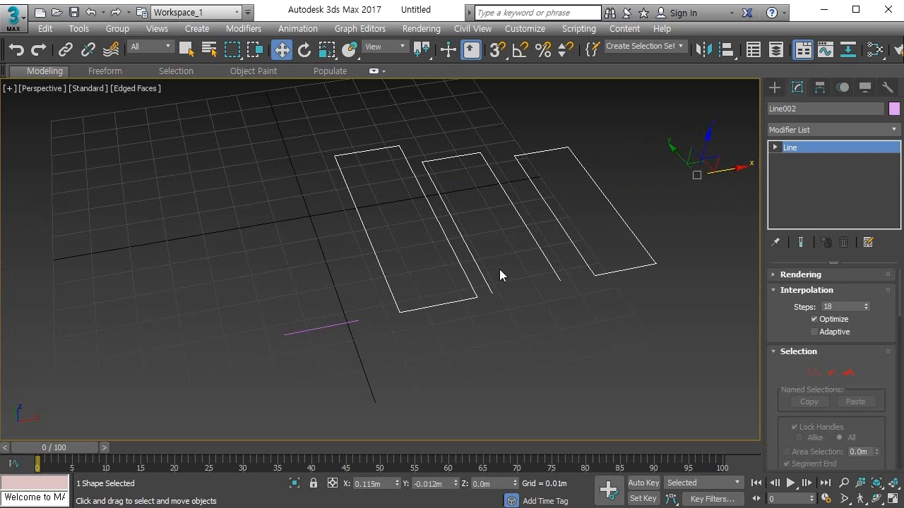
Move the detached segment along Y to about -0.018 m, and deselect it.
left_click(329, 322)
left_click(326, 323)
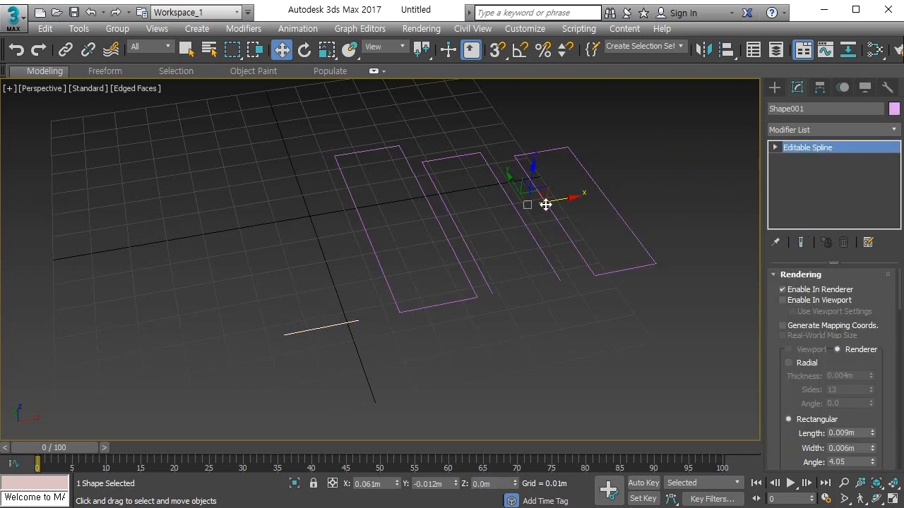
left_click_drag(517, 185, 512, 204)
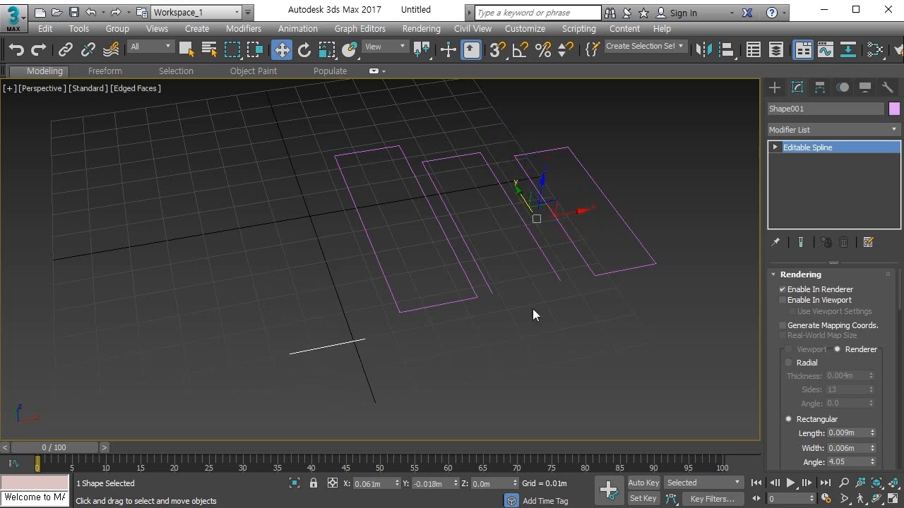
left_click(544, 354)
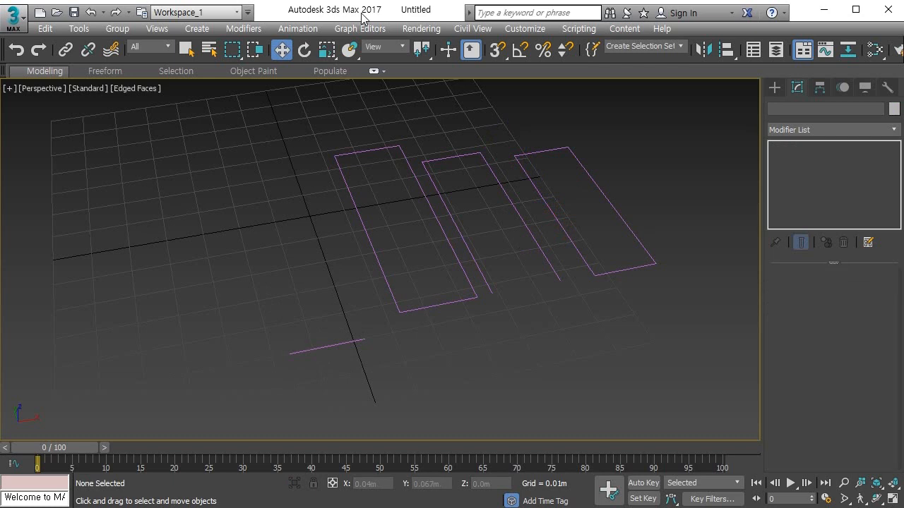
Detach the front short segment of the rightmost rectangle with Same Shp enabled, so it stays within the same shape.
left_click(652, 261)
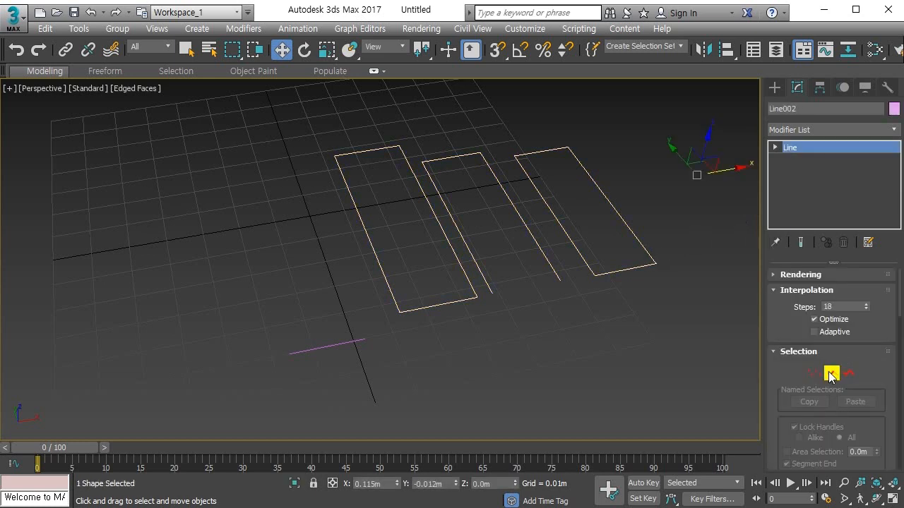
left_click(830, 375)
left_click_drag(900, 311, 886, 432)
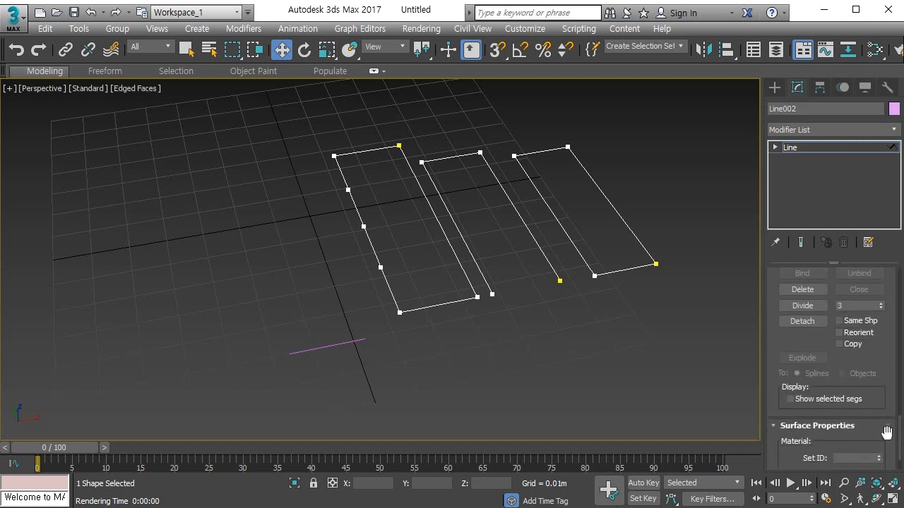
left_click(840, 321)
left_click(627, 269)
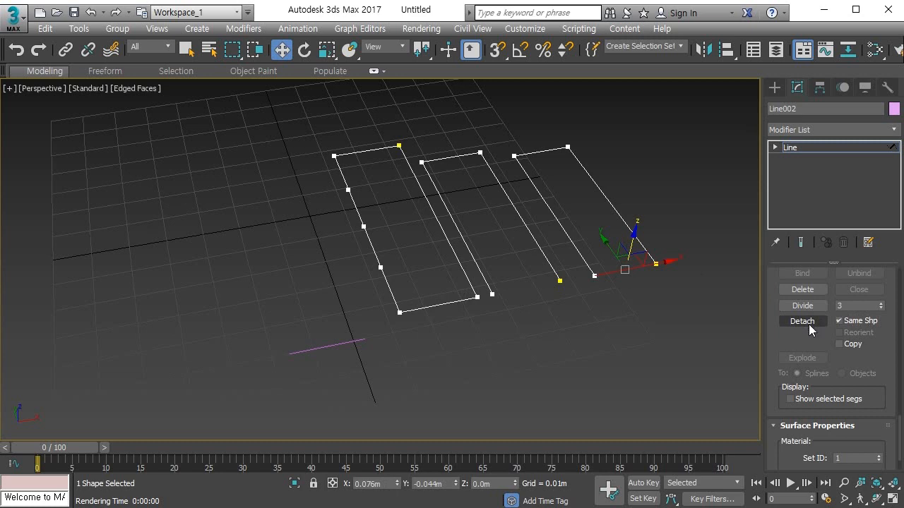
left_click(807, 327)
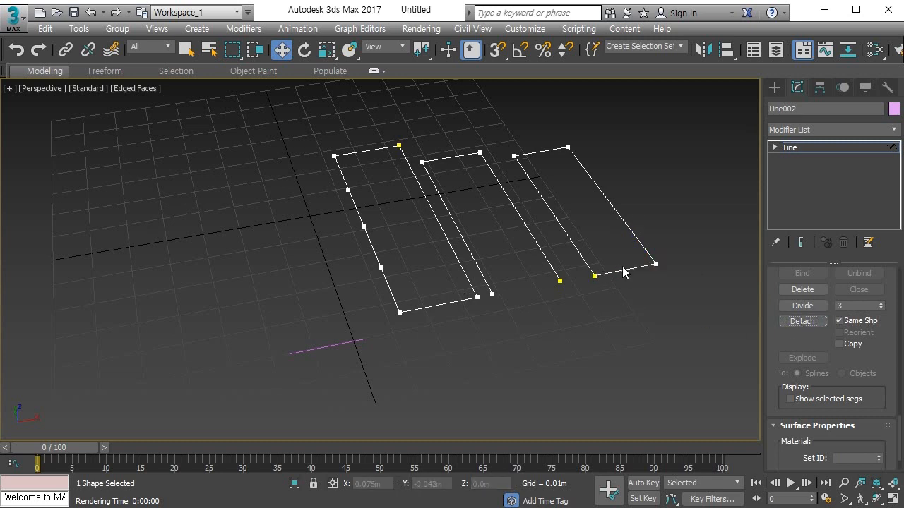
Raise the detached front segment of the rightmost rectangle along Z to about 0.022 m, and undo the move.
left_click(622, 271)
left_click_drag(633, 242, 650, 179)
left_click(624, 290)
key("ctrl+z")
key("ctrl+z")
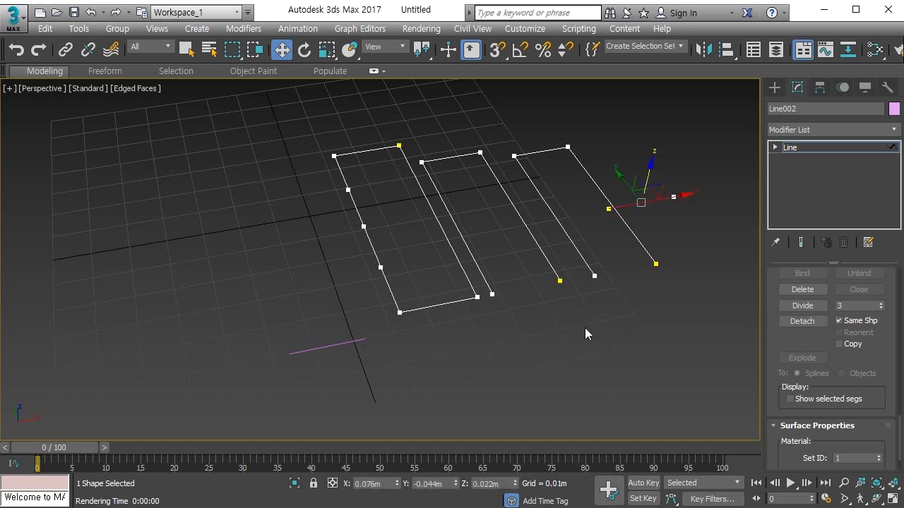
left_click(613, 304)
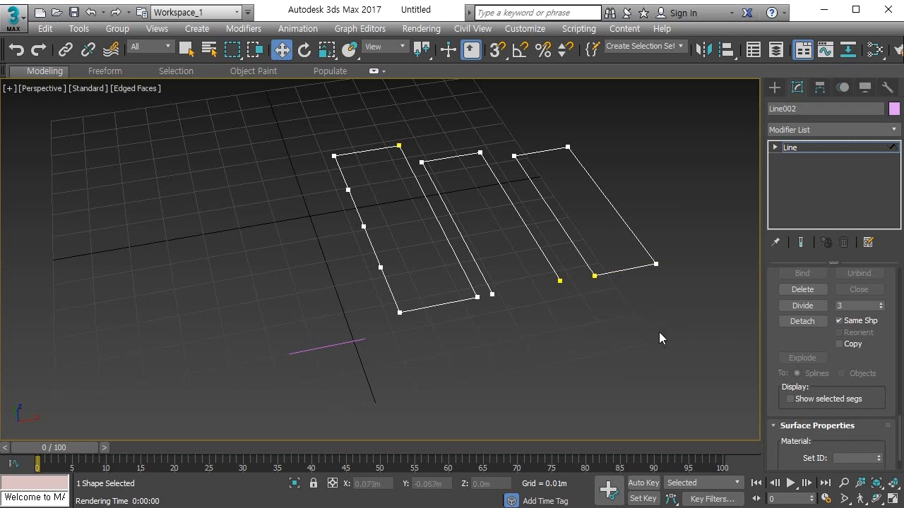
key("ctrl+z")
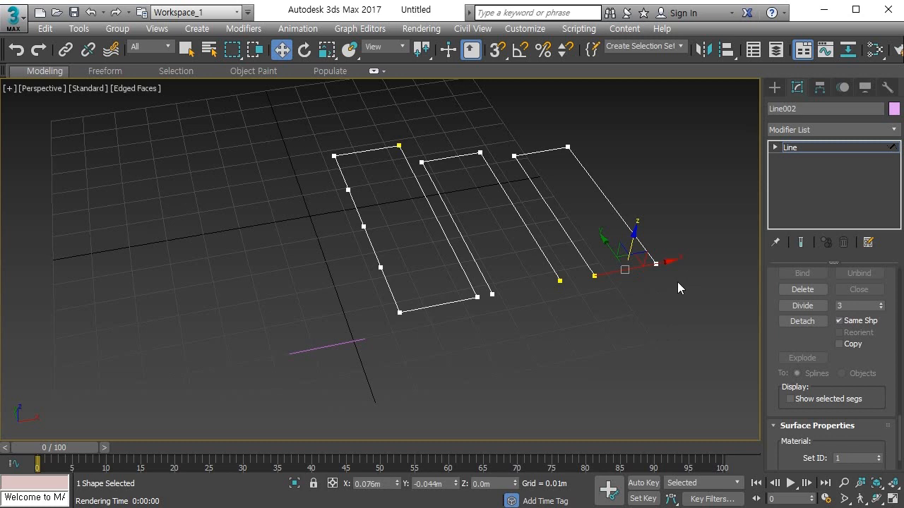
At spline level, detach the rightmost three-sided spline as a separate shape with Reorient enabled, and undo the detach.
key("3")
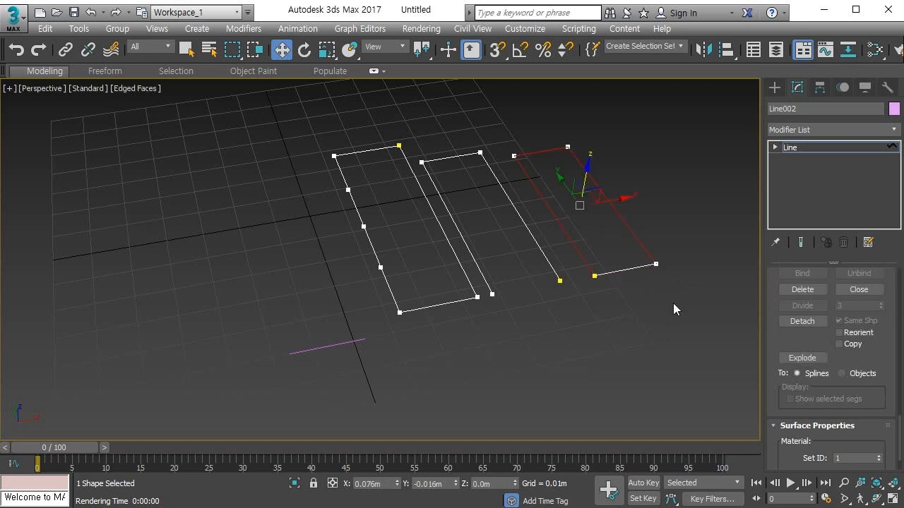
left_click(535, 315)
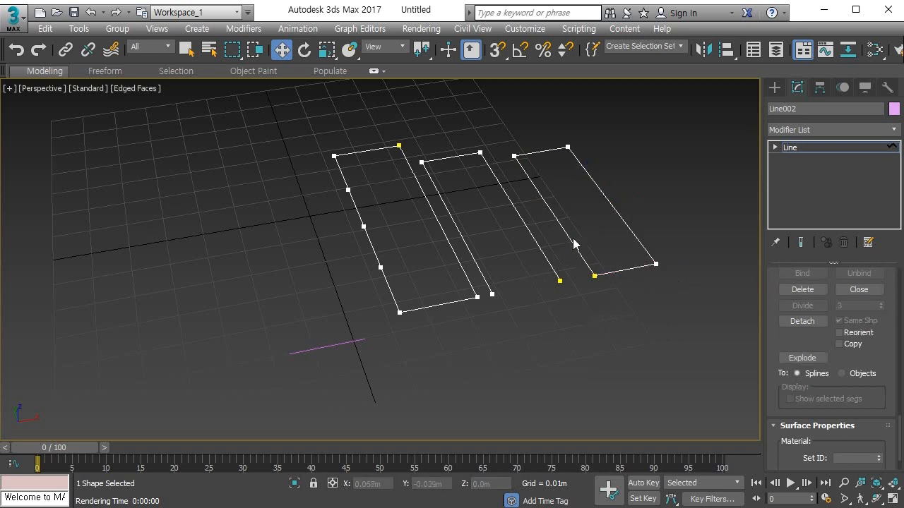
left_click(572, 240)
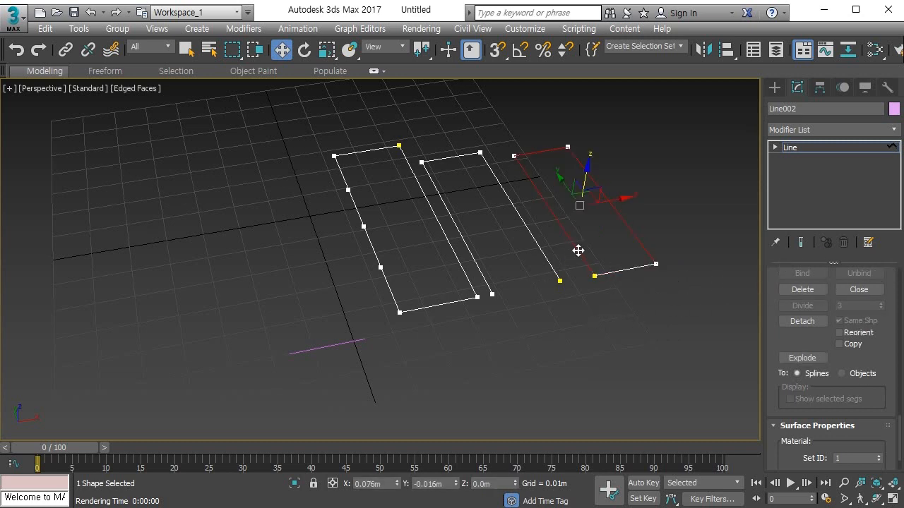
left_click(865, 330)
left_click(803, 323)
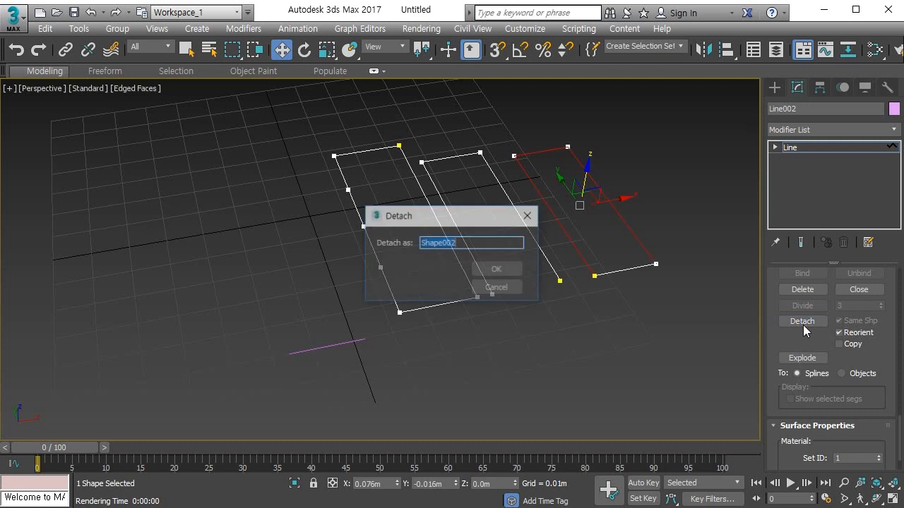
left_click(506, 274)
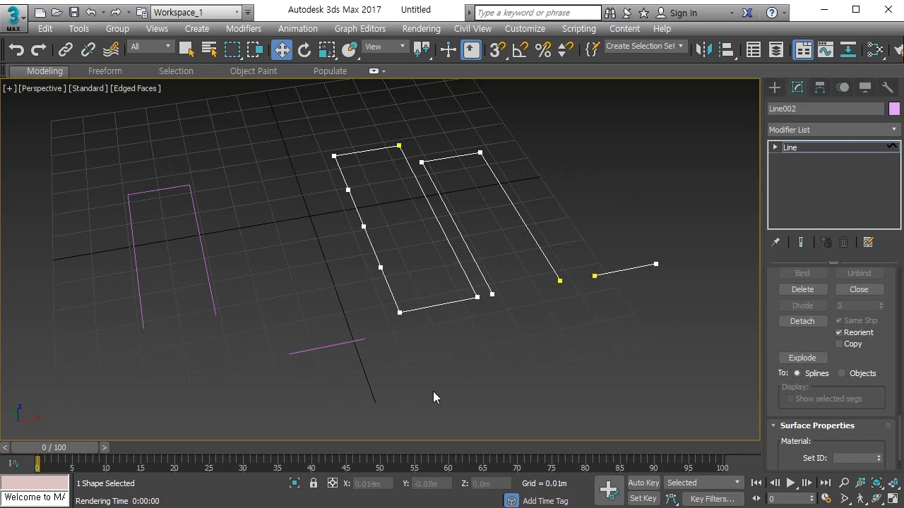
key("ctrl+z")
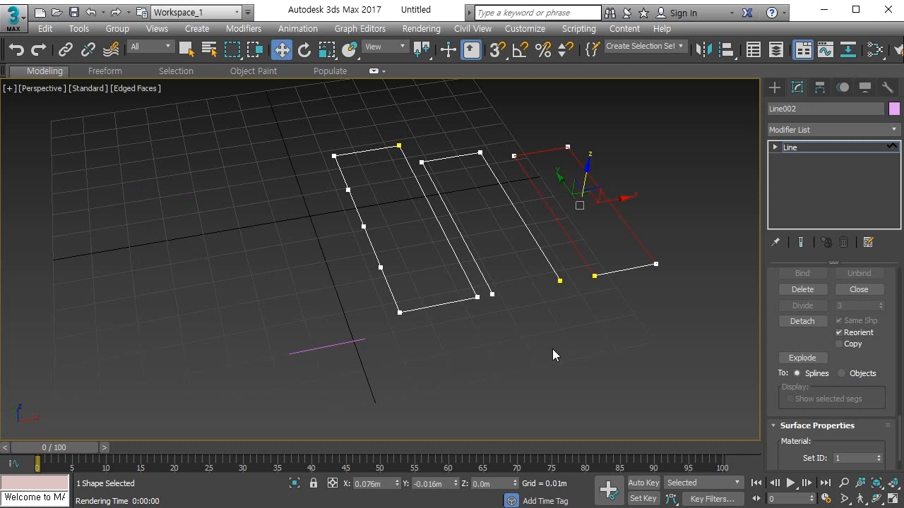
Detach a reoriented copy of the rightmost three-sided spline as a separate shape using the Copy option, and deselect the original.
left_click(606, 282)
left_click(616, 272)
key("ctrl+i")
left_click(851, 345)
left_click(801, 323)
left_click(497, 269)
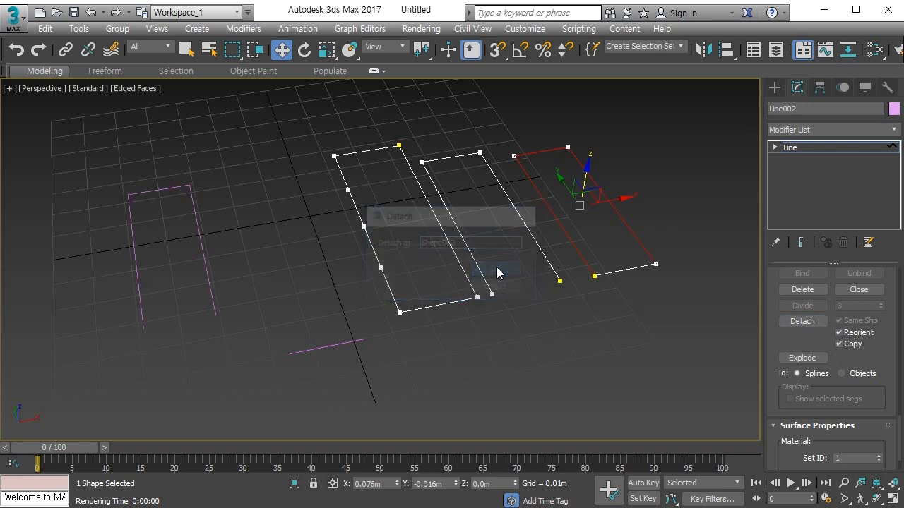
left_click(517, 319)
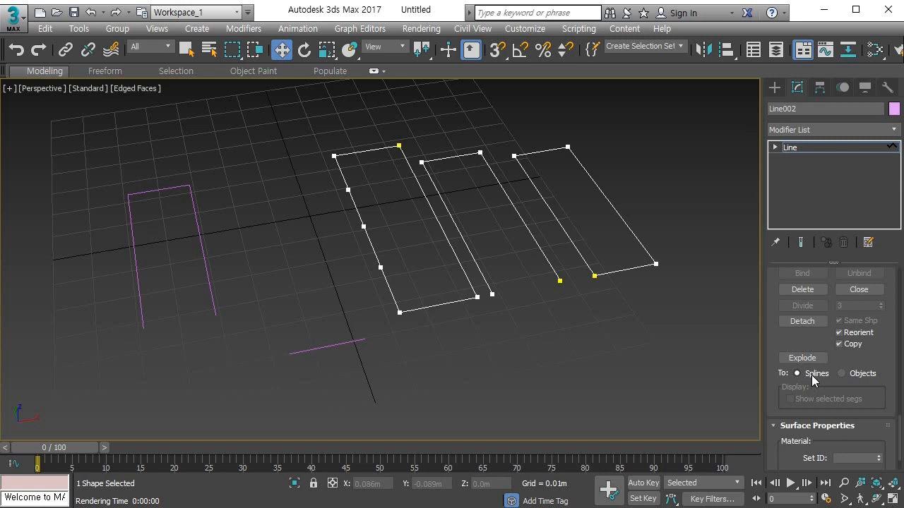
Explode the leftmost rectangle to Splines, and move its inner long side and both short sides away from the divided side.
left_click(453, 305)
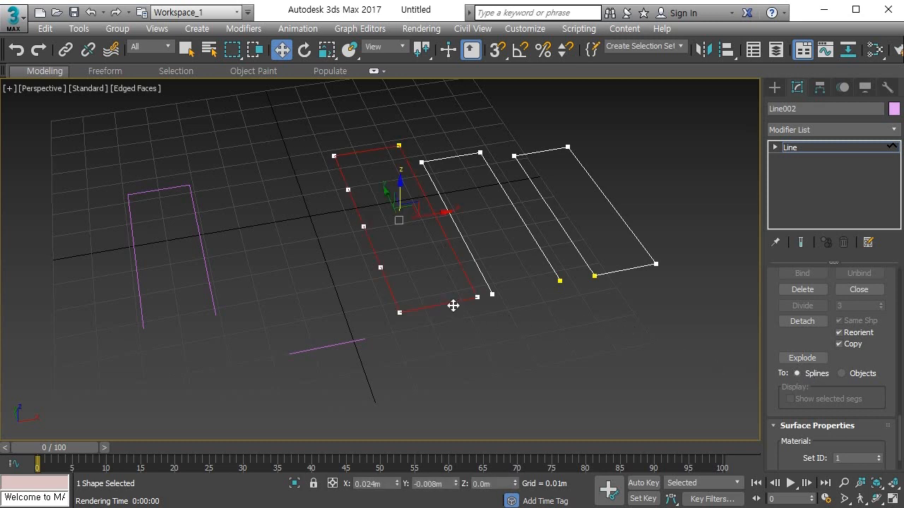
left_click(802, 358)
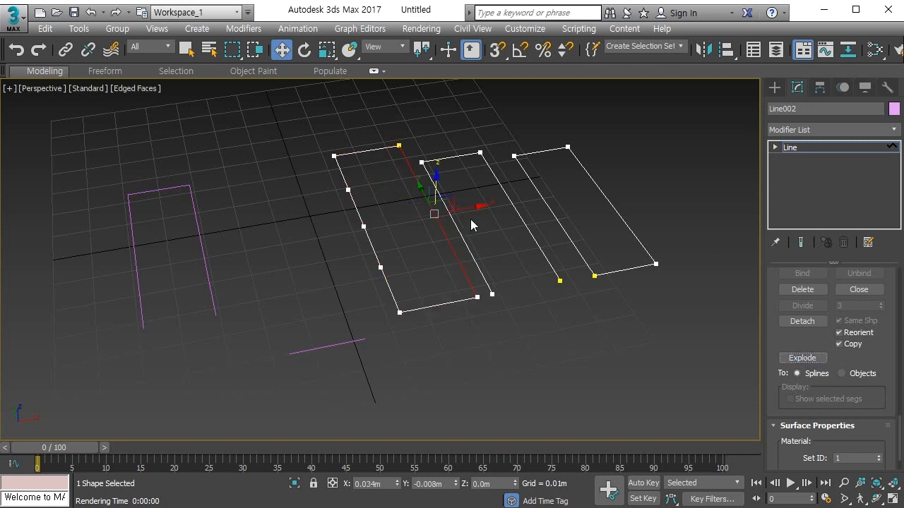
left_click_drag(476, 208, 519, 199)
left_click(450, 302)
left_click_drag(424, 274, 442, 306)
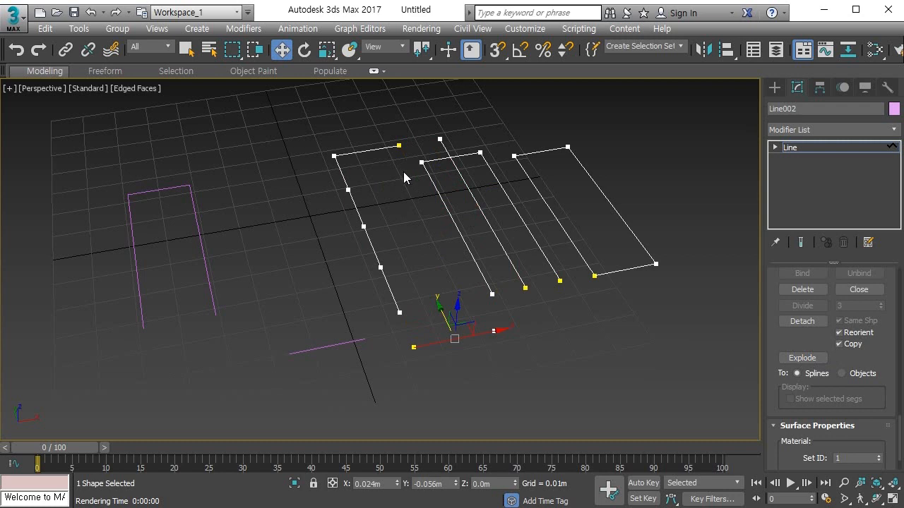
left_click_drag(374, 151, 347, 101)
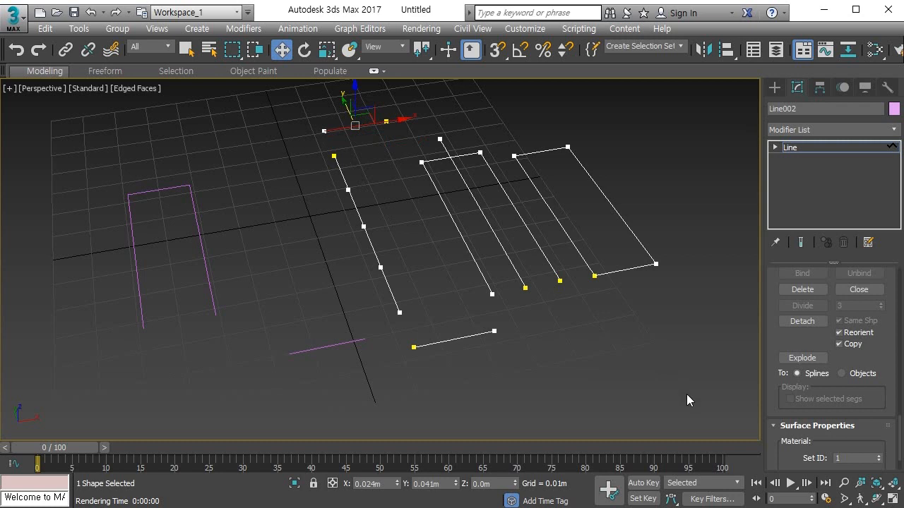
left_click(684, 416)
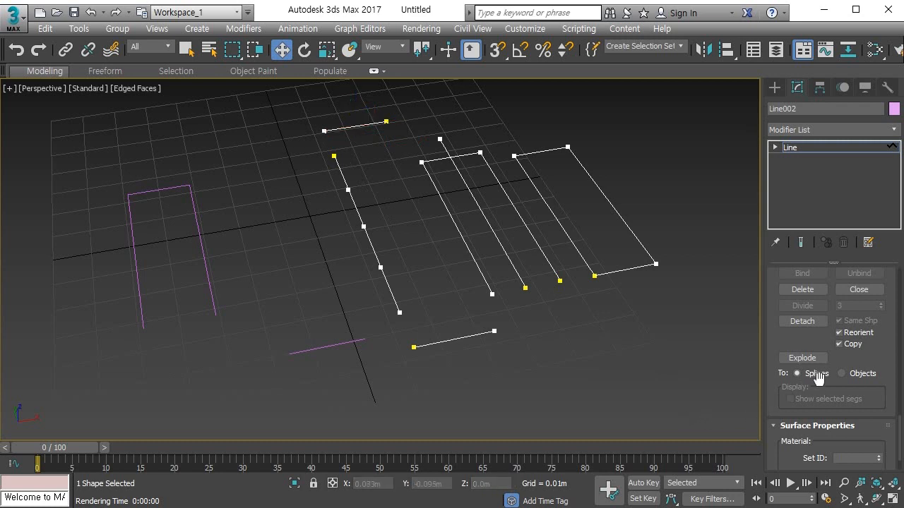
Explode the middle three-sided spline to Objects with the default object name, and leave spline-level editing.
left_click(841, 375)
left_click(477, 264)
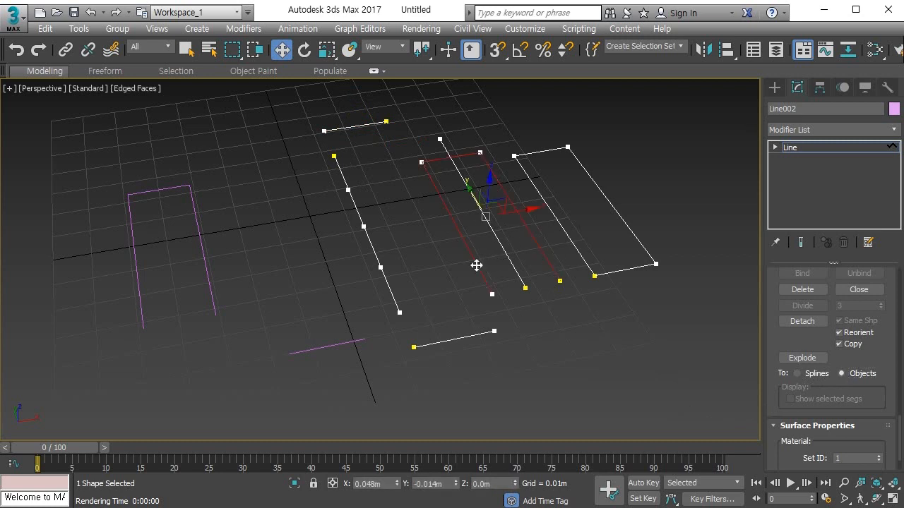
left_click(802, 358)
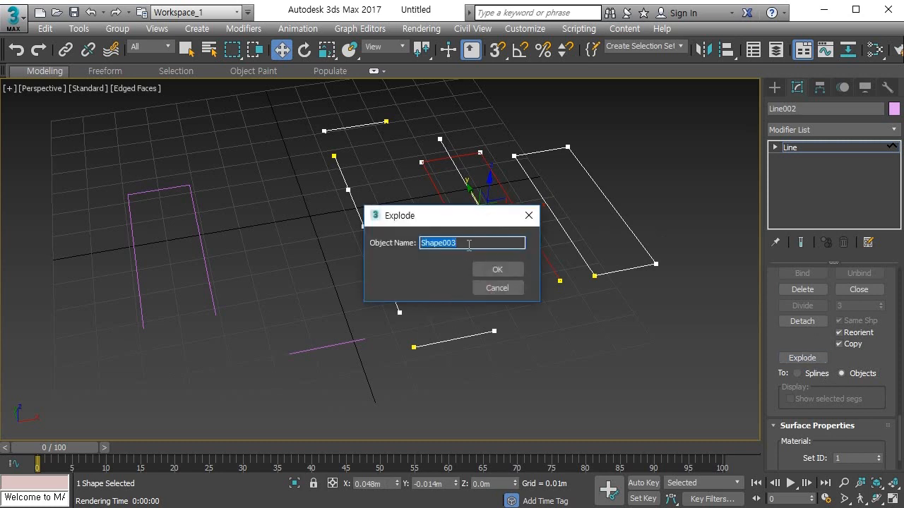
left_click_drag(476, 216, 404, 247)
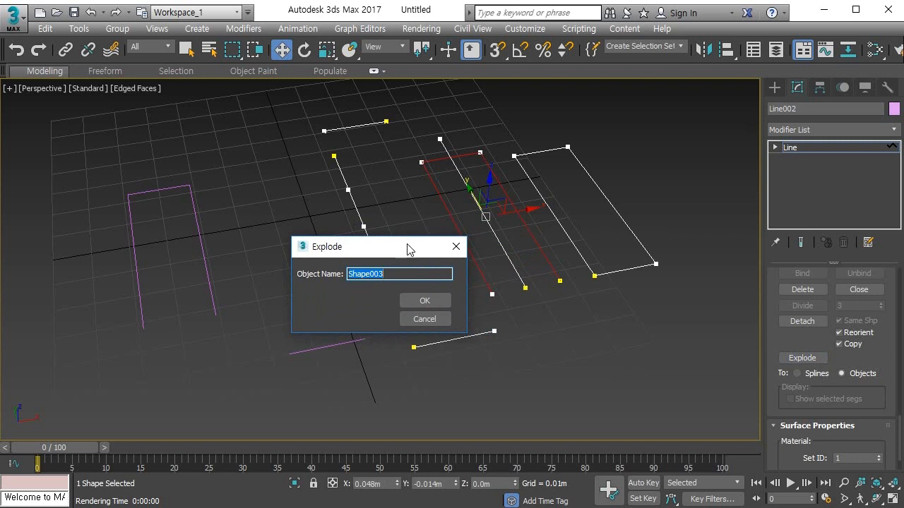
left_click(421, 301)
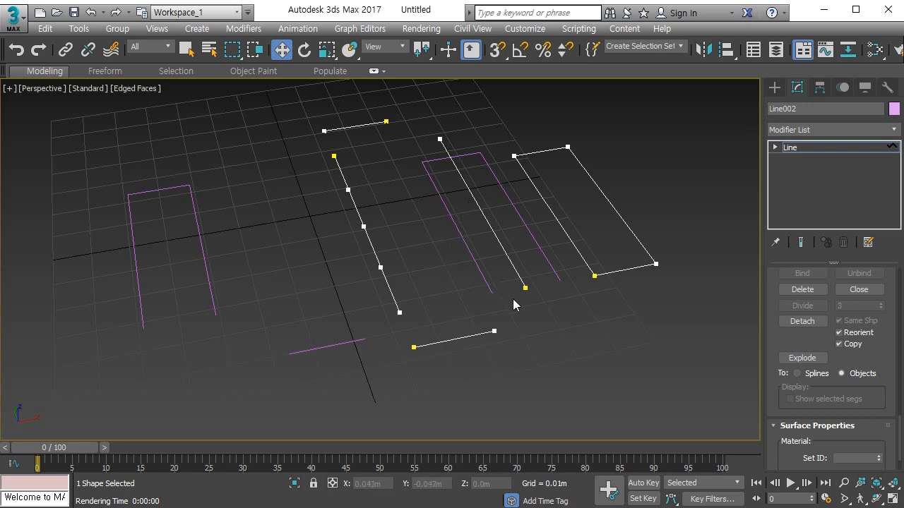
key("3")
left_click(529, 318)
Move both long objects exploded from the middle spline toward negative X, and the short one along Y to about -0.001 m.
left_click(488, 284)
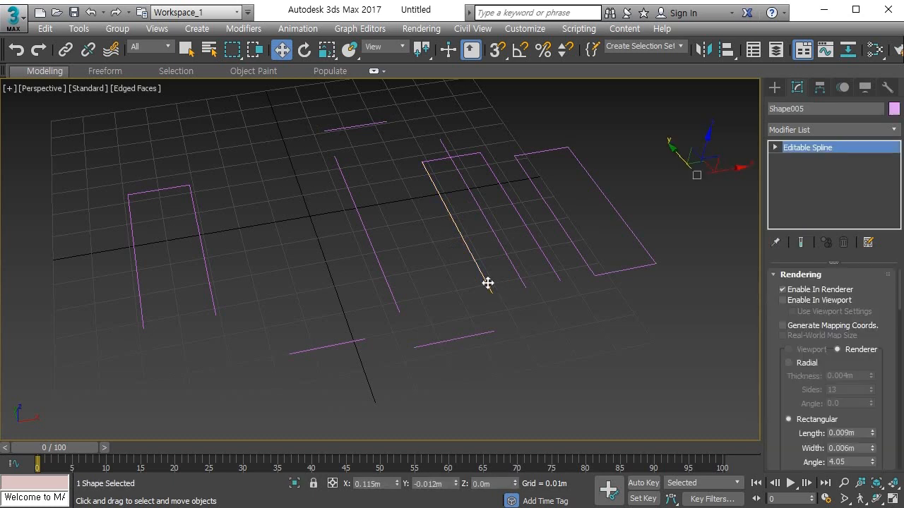
left_click_drag(739, 169, 694, 181)
left_click(446, 159)
left_click_drag(671, 151, 666, 132)
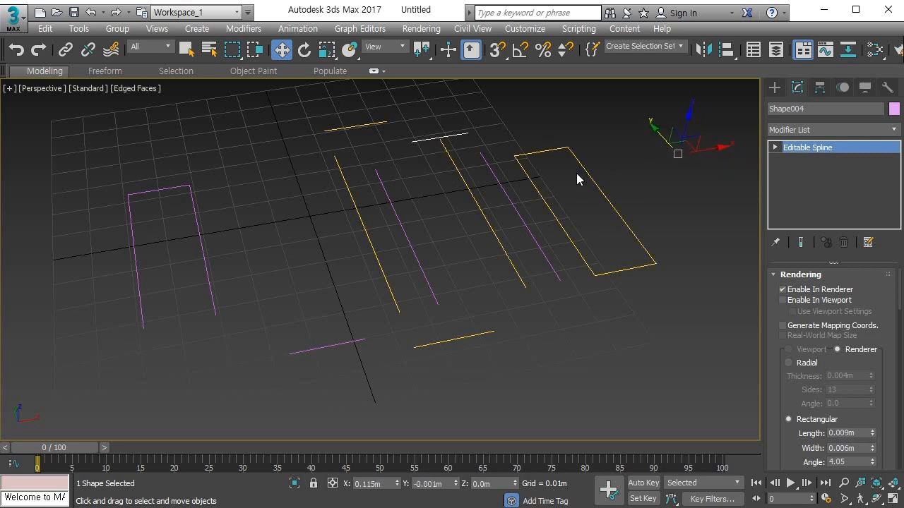
left_click(521, 215)
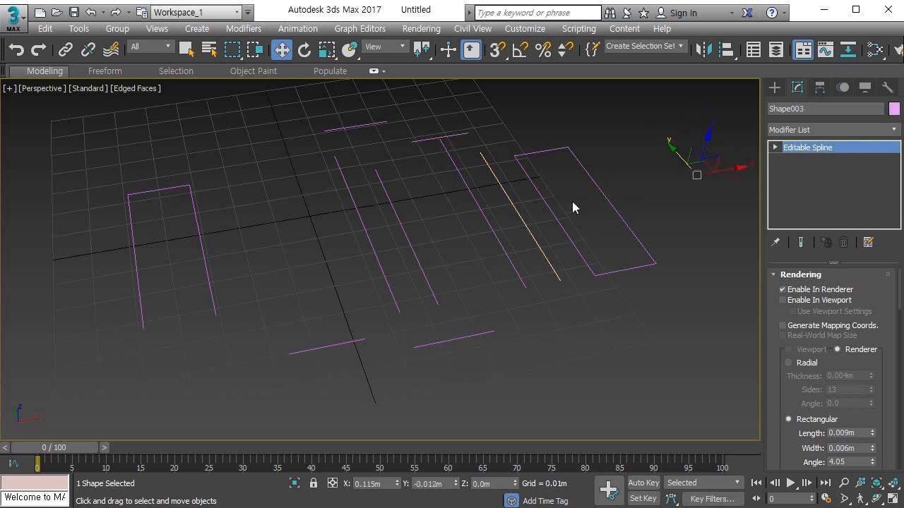
left_click(739, 166)
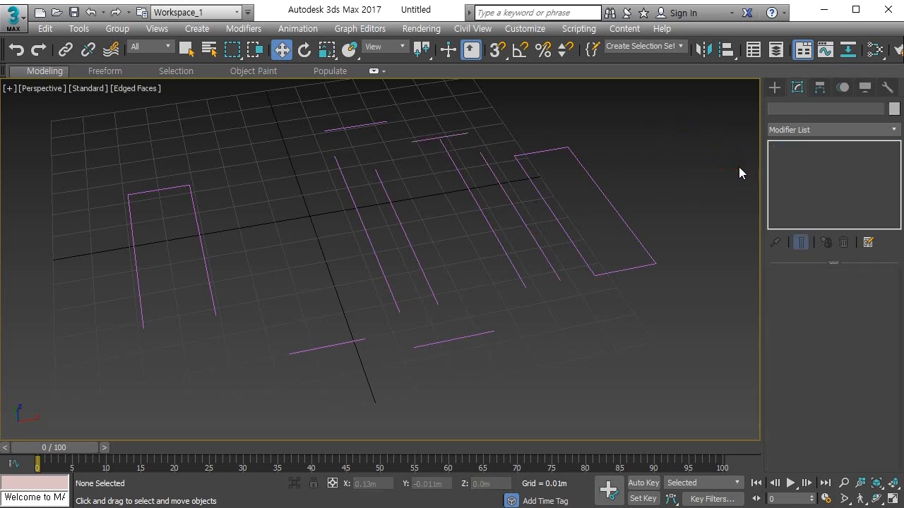
left_click(528, 225)
left_click_drag(722, 172, 653, 186)
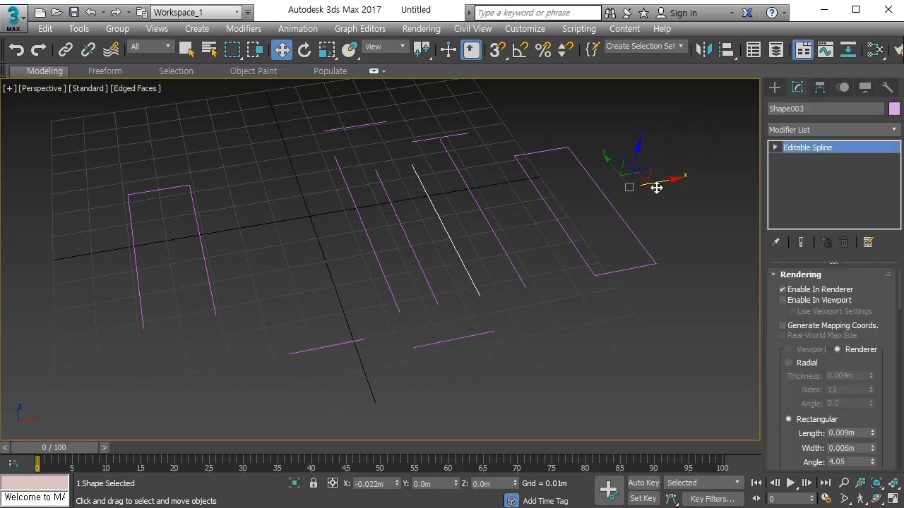
left_click(653, 315)
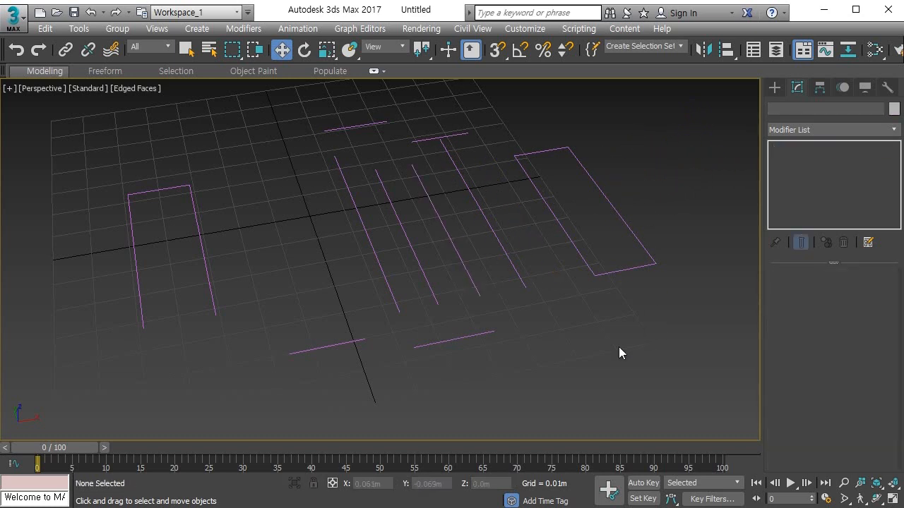
Select the front short and outer long segments of the rightmost rectangle, and enable Show selected segs at vertex level.
left_click(605, 274)
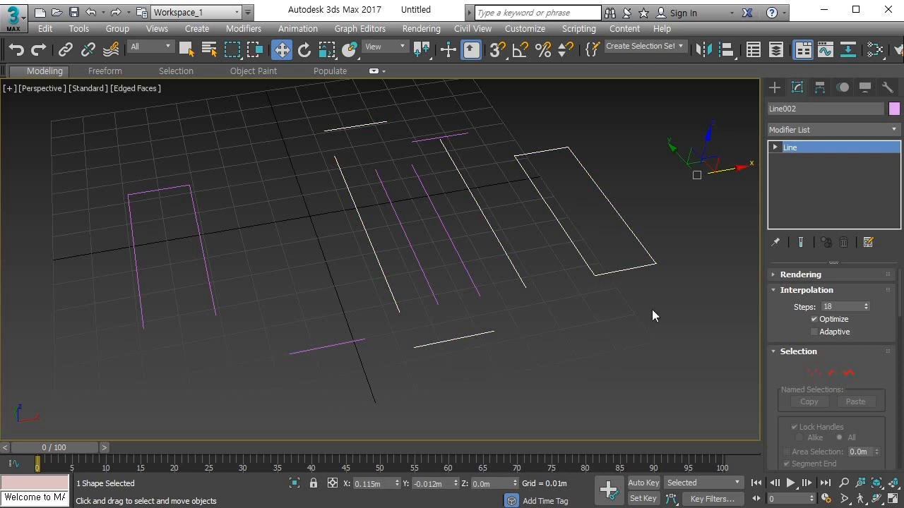
left_click_drag(901, 314, 898, 477)
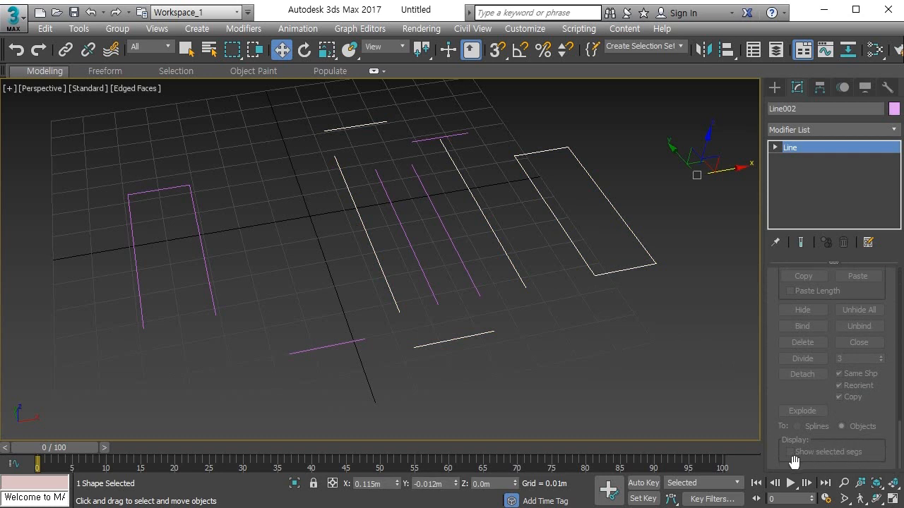
left_click_drag(781, 461, 865, 457)
key("Escape")
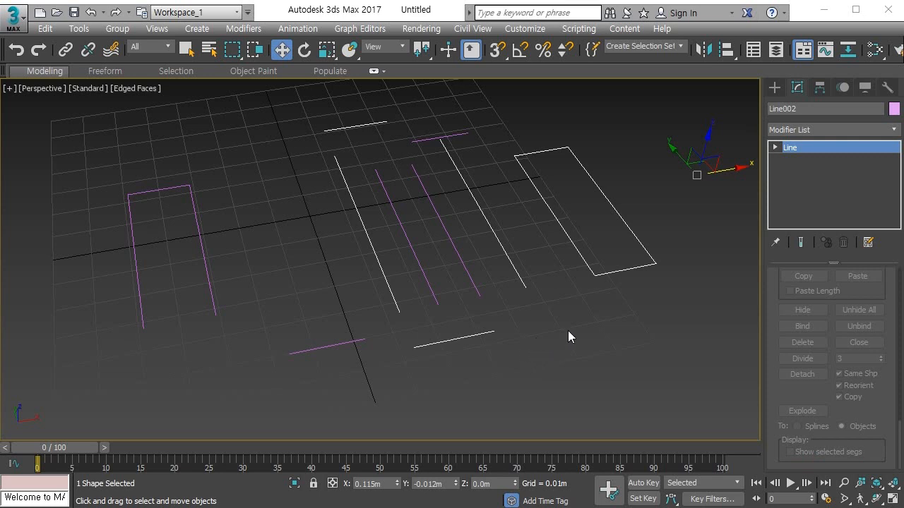
key("1")
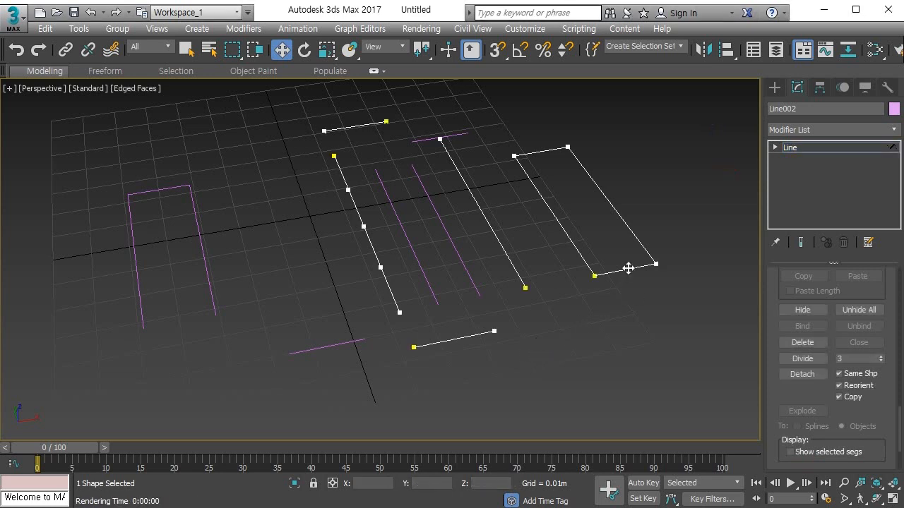
left_click(628, 268)
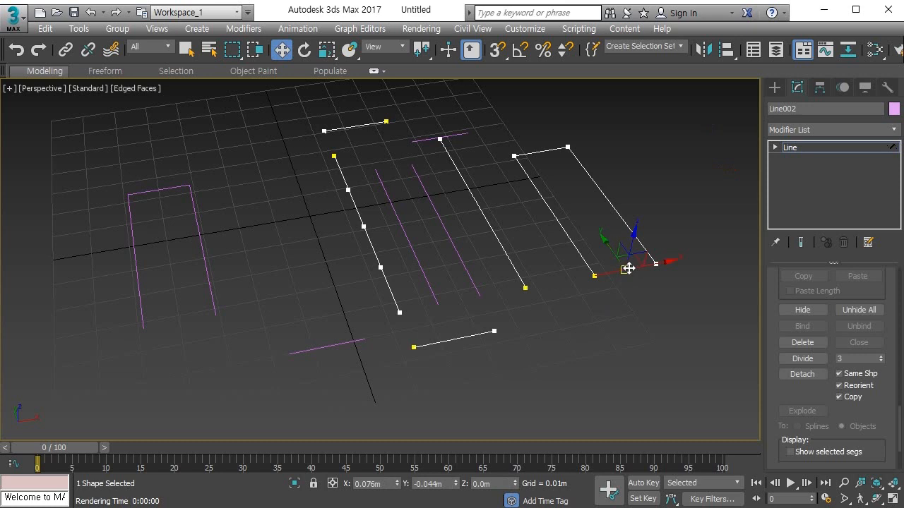
left_click(622, 219, "ctrl")
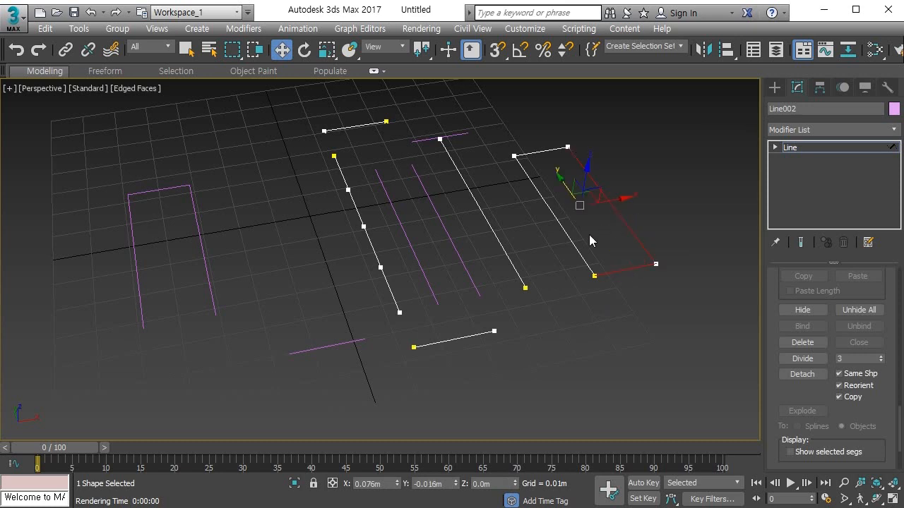
key("1")
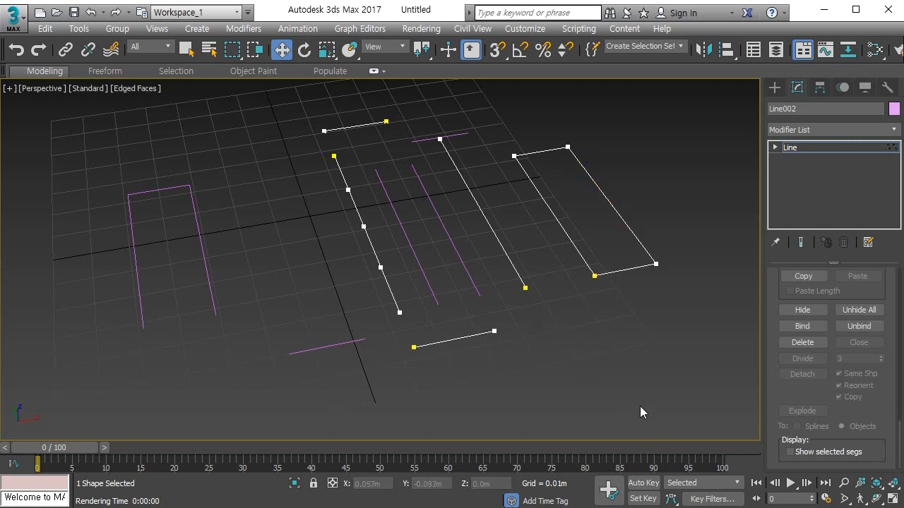
left_click(790, 452)
At vertex level, select the front end vertex of the long side moved away from the exploded leftmost rectangle.
key("1")
key("1")
left_click(514, 156)
left_click_drag(502, 264, 559, 313)
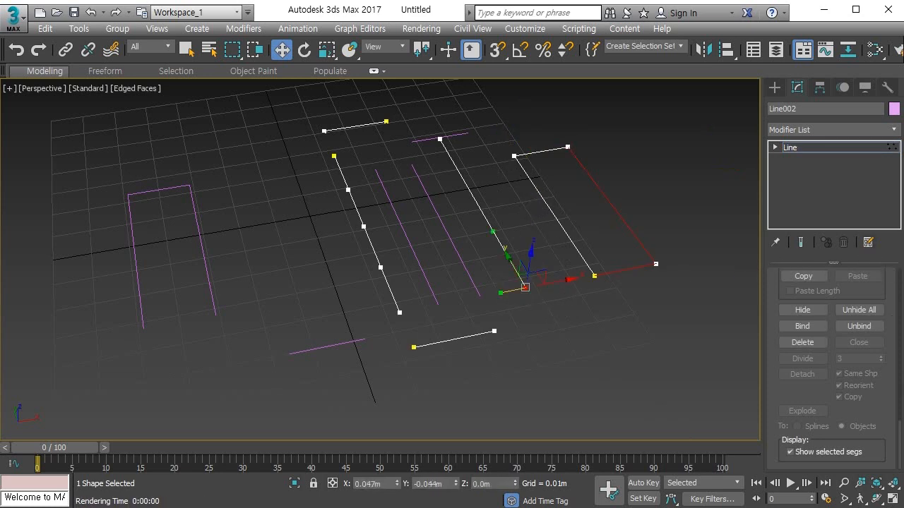
left_click_drag(898, 433, 897, 290)
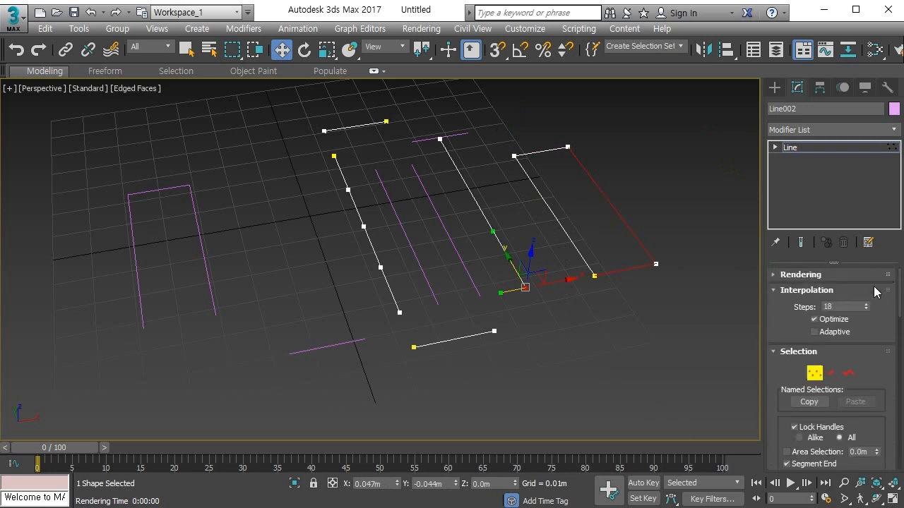